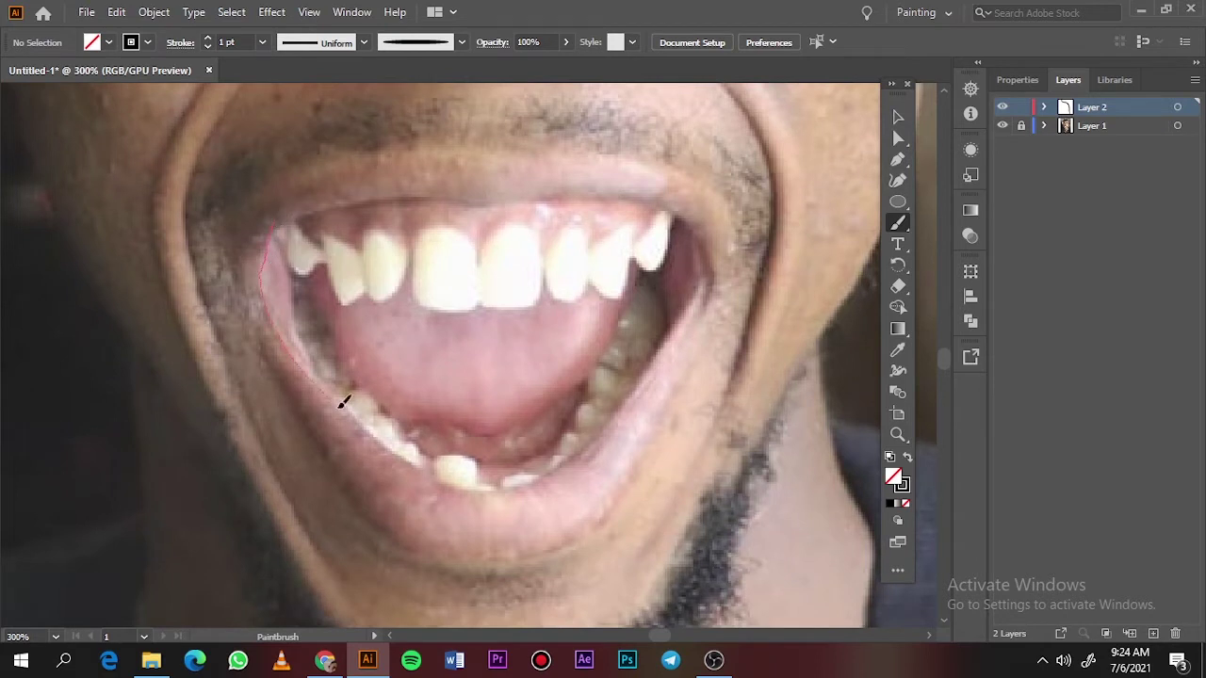
Trace the inner edge of the open mouth on Layer 2 with 1 pt Paintbrush strokes, closing the contour around the teeth
drag(476, 487, 469, 493)
drag(703, 236, 665, 356)
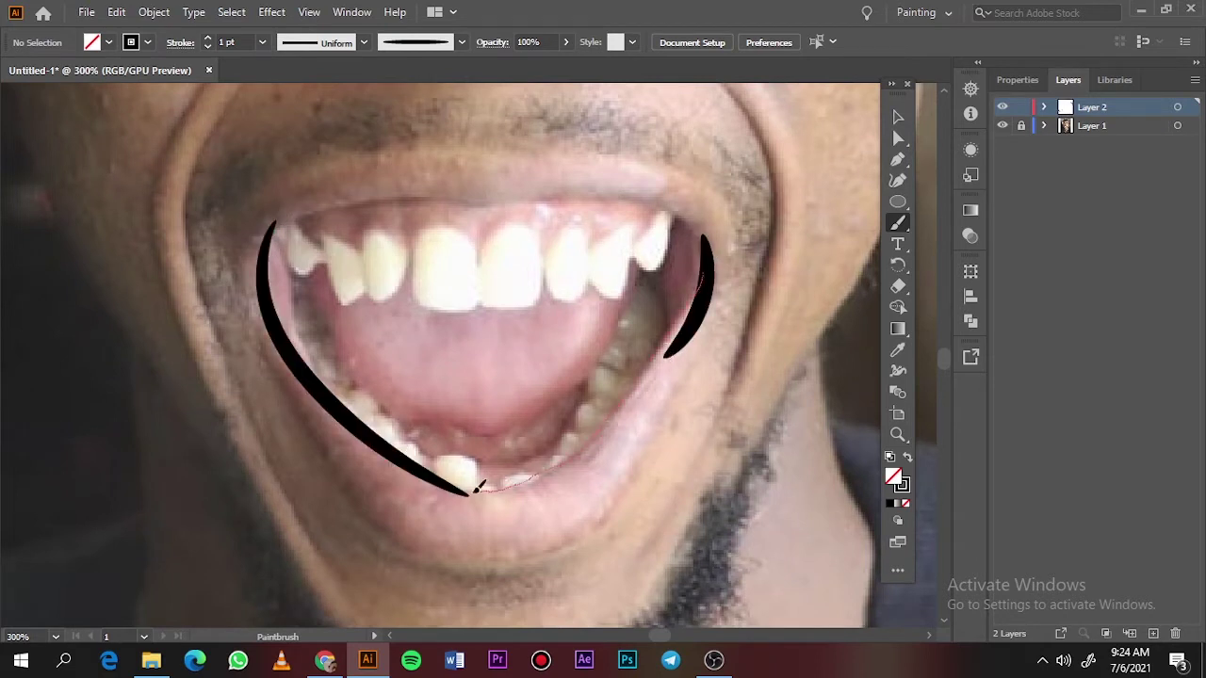
drag(478, 487, 704, 275)
drag(452, 188, 439, 189)
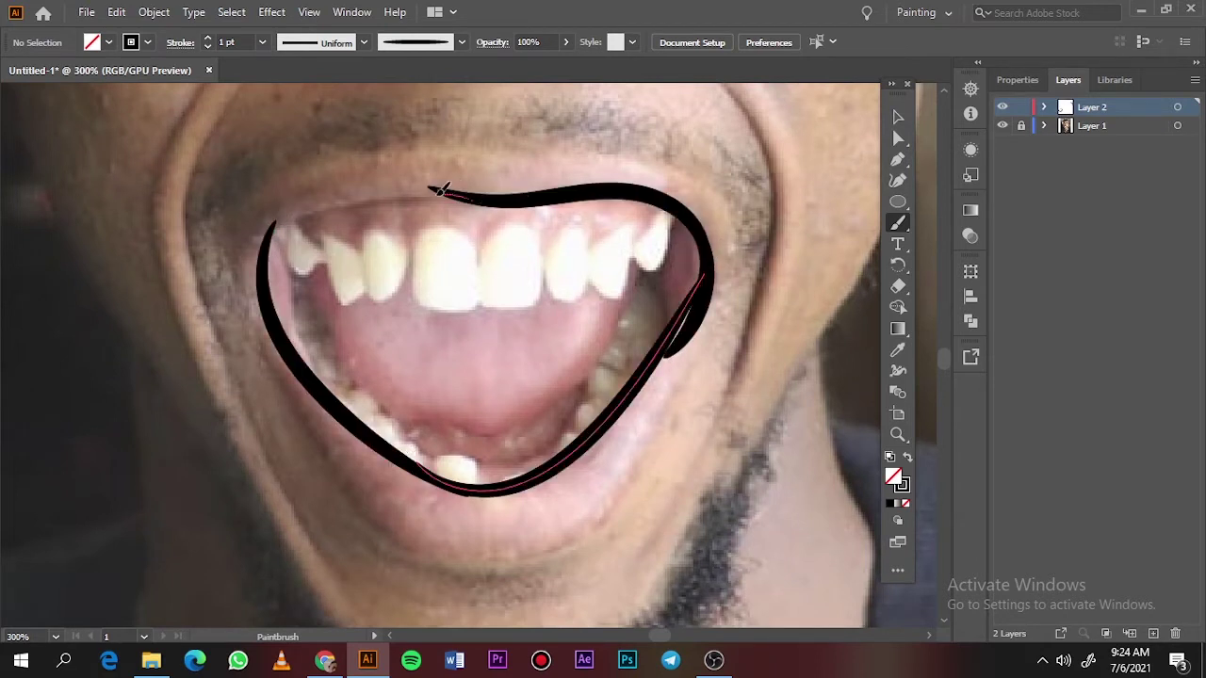
drag(270, 237, 270, 240)
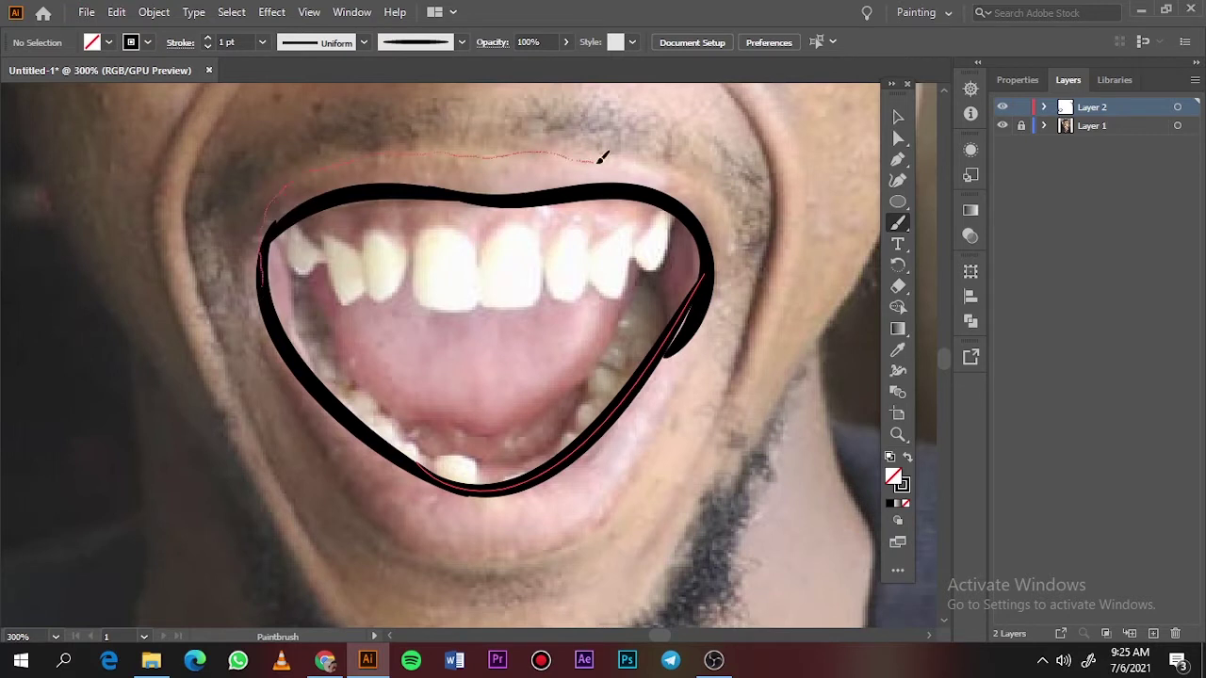
Trace the outer outline of the upper and lower lips with the 1 pt brush, redoing strokes that miss the lip edge
drag(603, 158, 704, 282)
key(ctrl+z)
drag(572, 145, 459, 147)
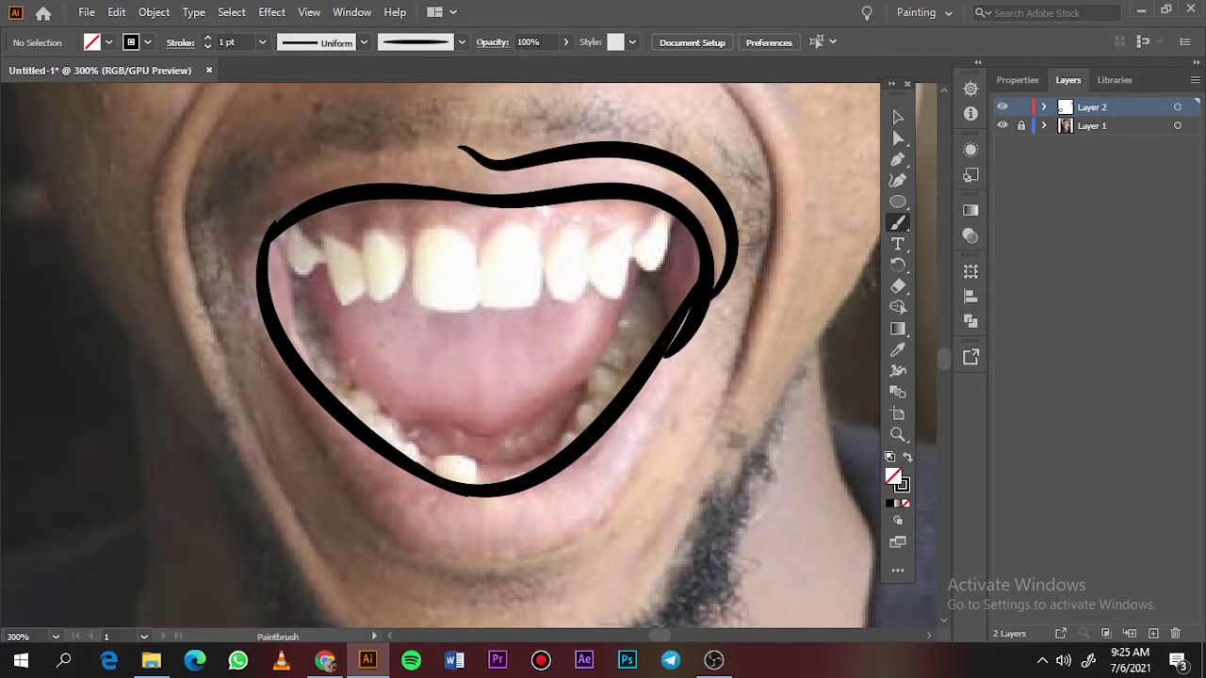
drag(283, 337, 282, 339)
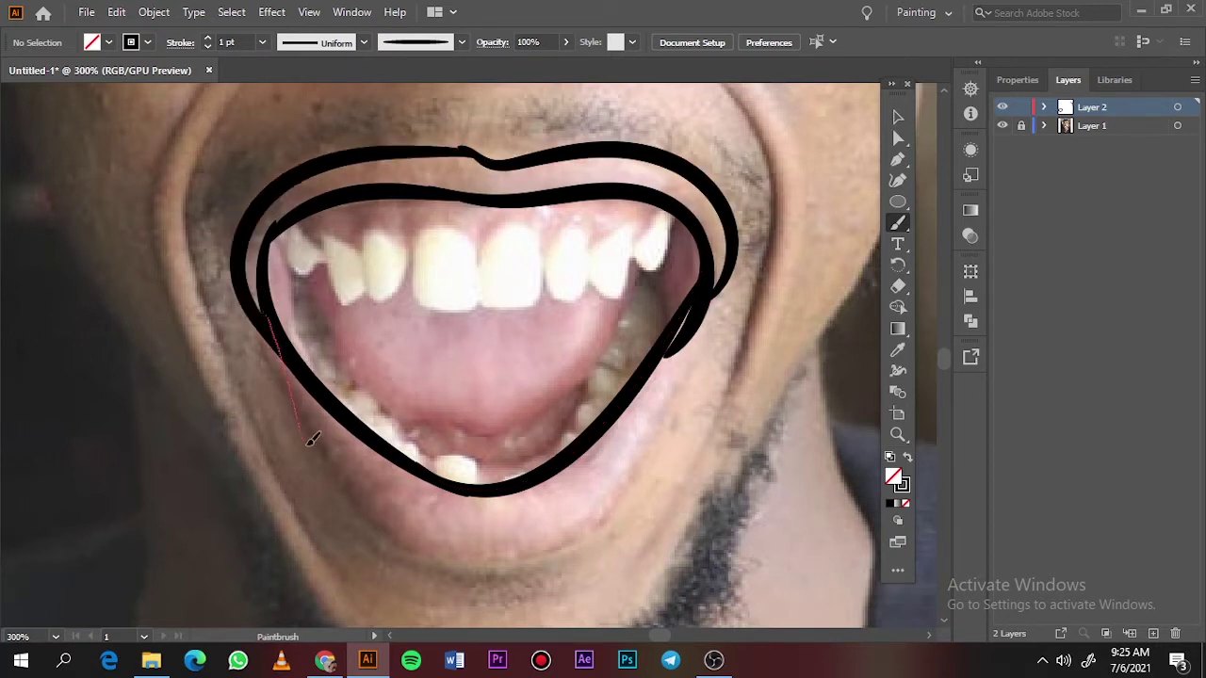
drag(308, 444, 311, 450)
key(ctrl+z)
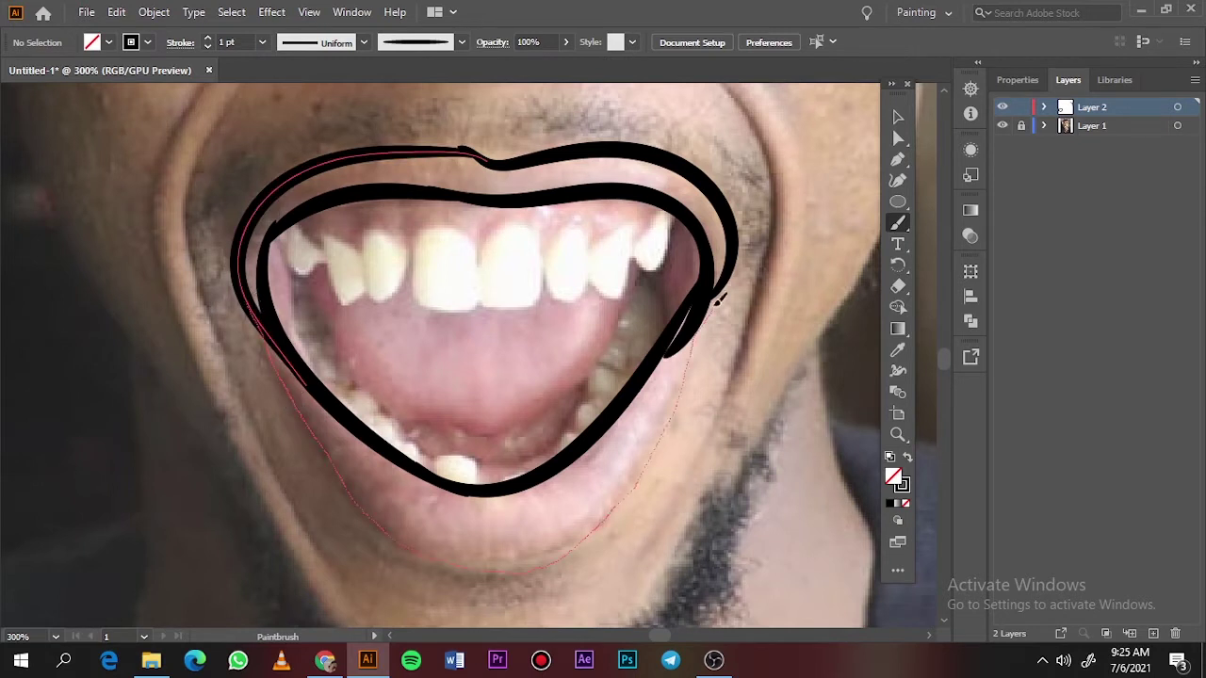
drag(718, 300, 733, 269)
Set the brush stroke to 0.75 pt and draw the inner cheek line at the left corner of the mouth
drag(284, 226, 294, 348)
key(ctrl+z)
click(263, 42)
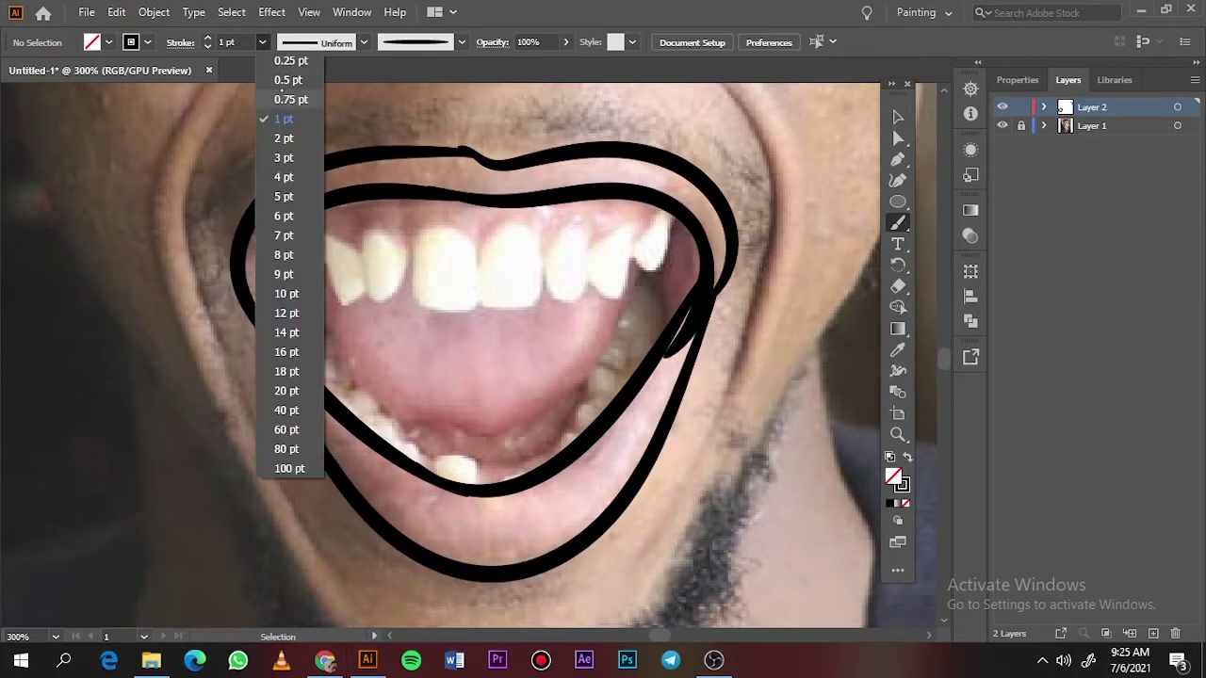
click(289, 100)
drag(280, 234, 304, 365)
Trace the lower edges of the upper teeth and begin the contour of the back teeth at the mouth's right side
mouse_move(307, 283)
mouse_down()
mouse_move(370, 287)
mouse_move(338, 273)
mouse_move(375, 297)
mouse_move(332, 268)
mouse_move(411, 280)
mouse_up()
key(ctrl+z)
key(ctrl+z)
drag(481, 301, 480, 298)
mouse_move(479, 301)
mouse_down()
mouse_move(546, 301)
mouse_move(545, 271)
mouse_up()
drag(548, 287, 587, 275)
mouse_move(593, 285)
mouse_down()
mouse_move(635, 245)
mouse_move(676, 229)
mouse_move(671, 308)
mouse_move(625, 332)
mouse_move(593, 381)
mouse_up()
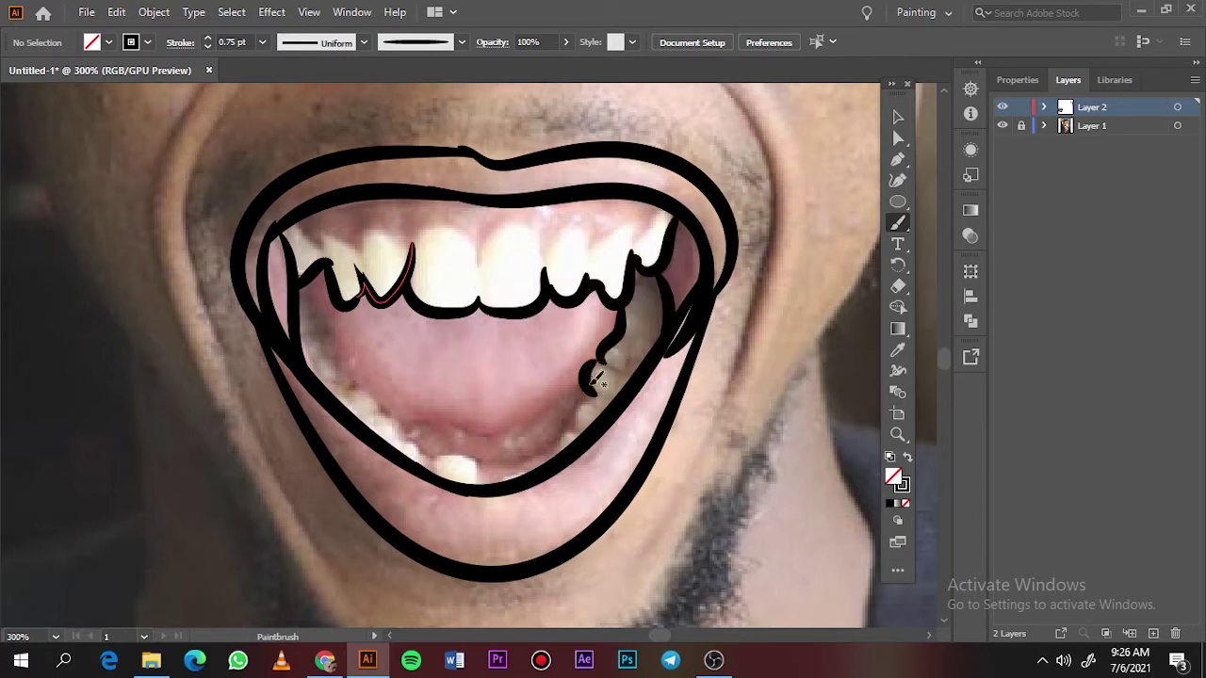
Trace the lower teeth and the tongue's front edge, and add a short vertical centre line on the tongue
mouse_move(585, 422)
mouse_down()
mouse_move(475, 470)
mouse_move(435, 459)
mouse_move(345, 335)
mouse_up()
drag(466, 428, 584, 366)
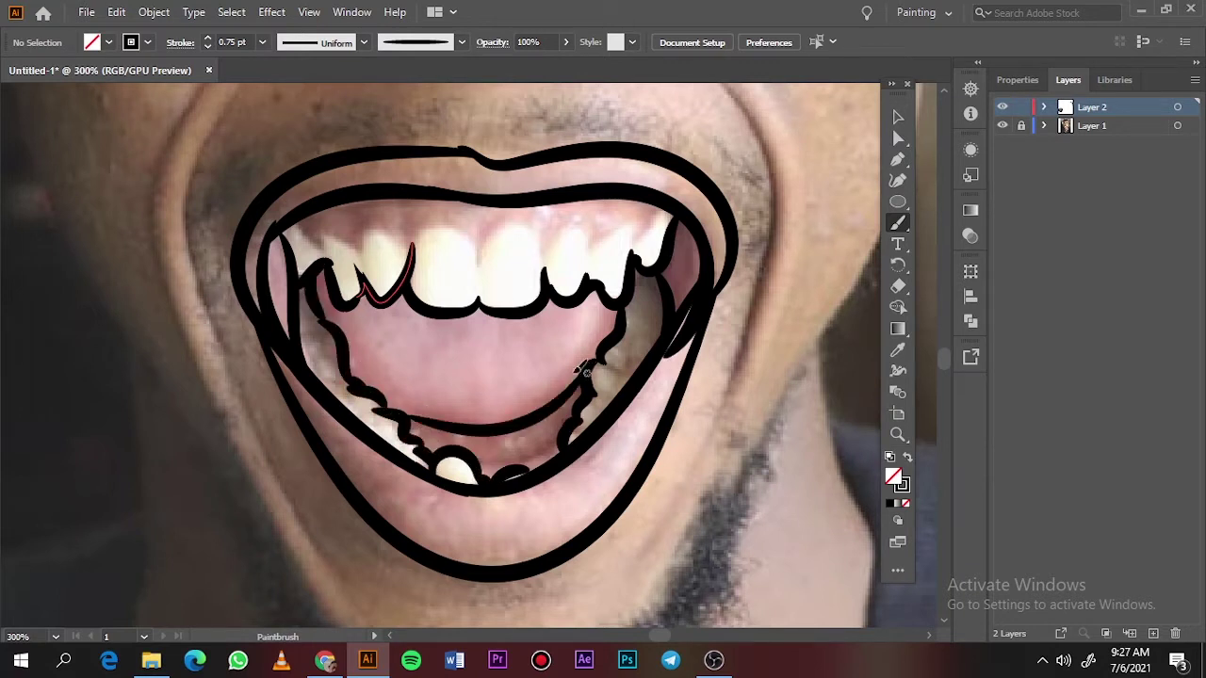
key(ctrl+z)
drag(483, 435, 412, 407)
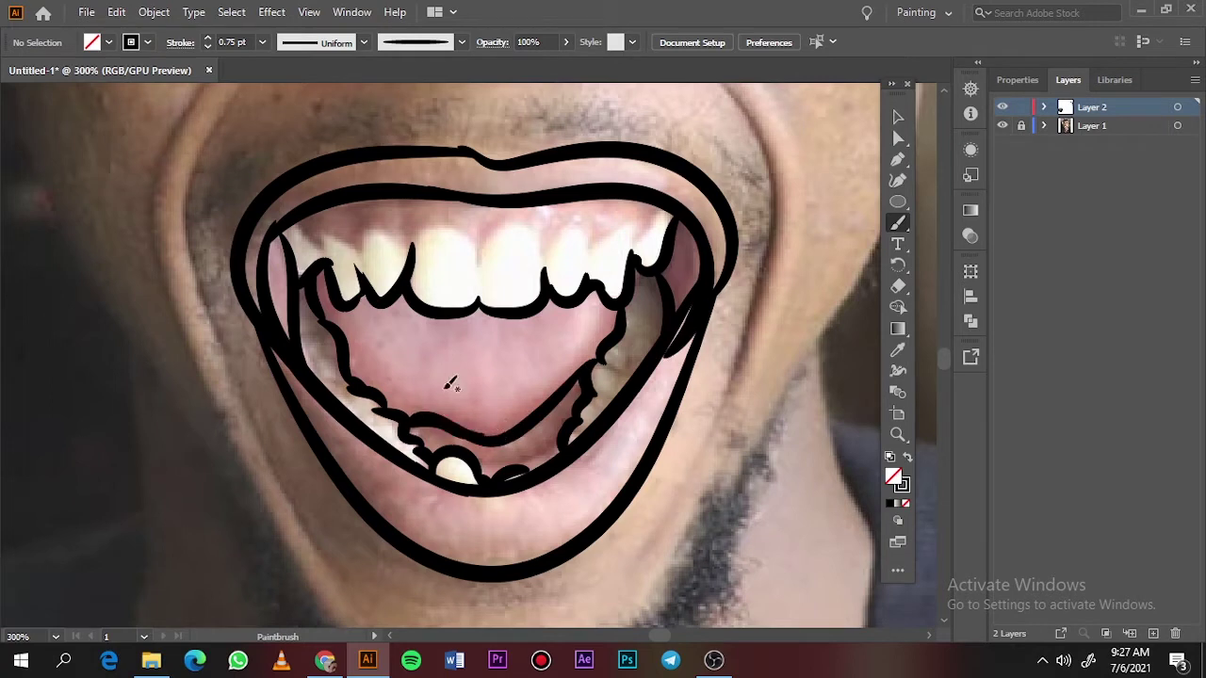
drag(475, 360, 475, 398)
Check the line art without the reference photo, and trace the upper teeth's gum lines with a 0.5 pt brush
key(ctrl+0)
click(1004, 126)
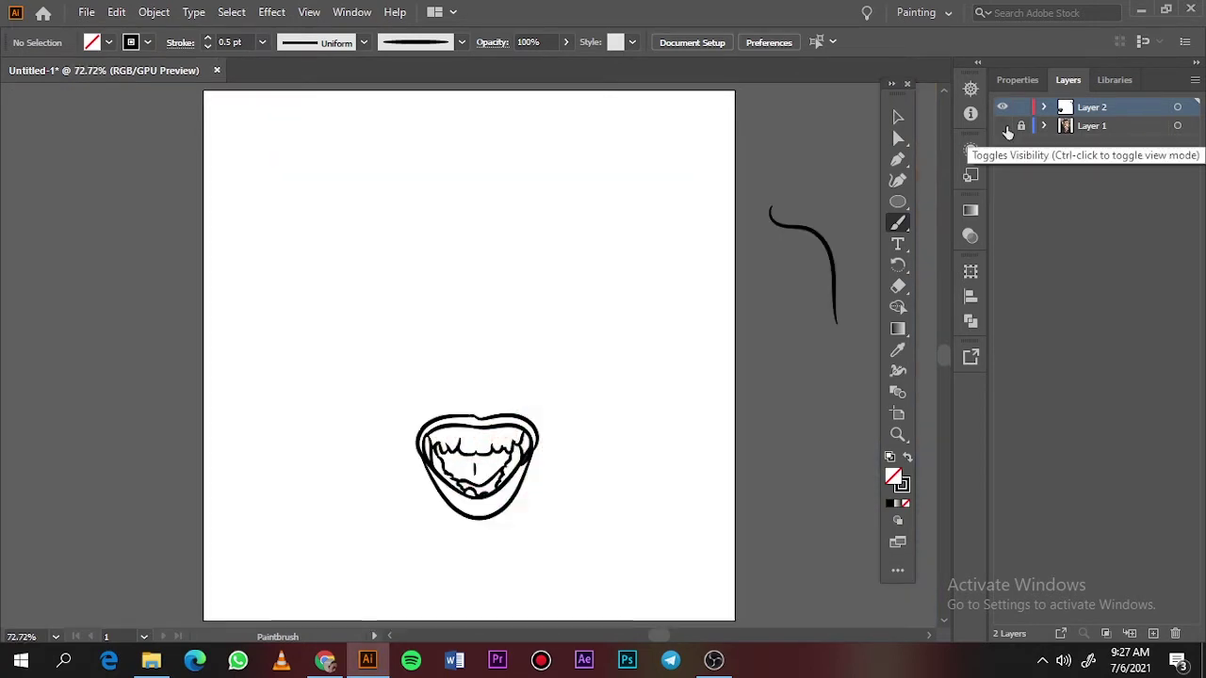
click(1004, 126)
scroll(465, 446, up, 5)
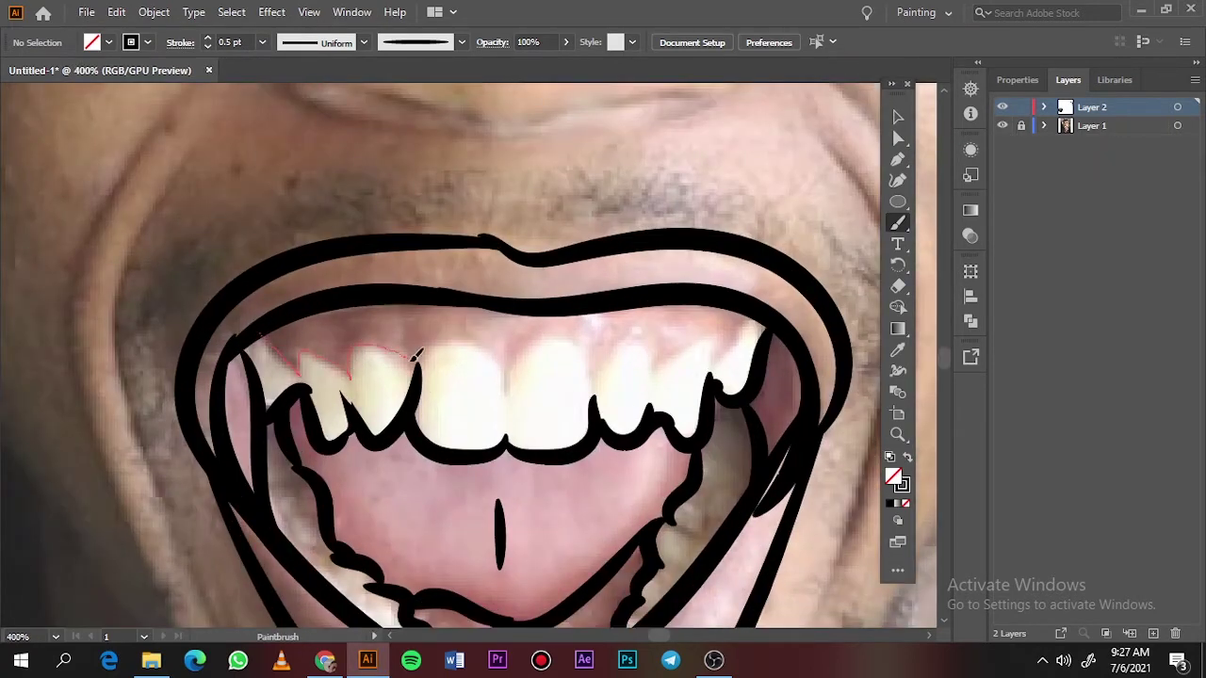
drag(412, 361, 415, 366)
mouse_move(418, 365)
mouse_down()
mouse_move(439, 345)
mouse_move(509, 392)
mouse_up()
mouse_move(510, 388)
mouse_down()
mouse_move(512, 374)
mouse_move(592, 391)
mouse_move(657, 377)
mouse_up()
drag(653, 376, 710, 347)
drag(715, 365, 769, 321)
Check the mouth drawing without the photo and smooth the upper lip outline beside its central dip
key(ctrl+0)
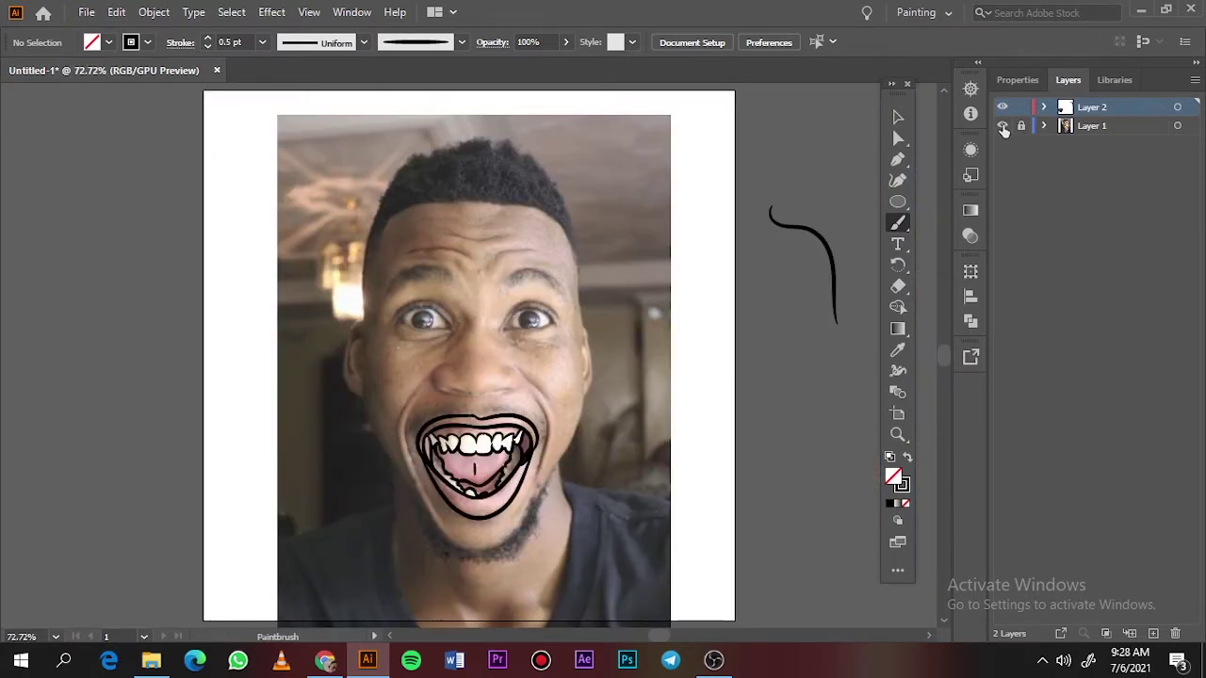
click(1003, 125)
click(1002, 126)
scroll(568, 379, up, 6)
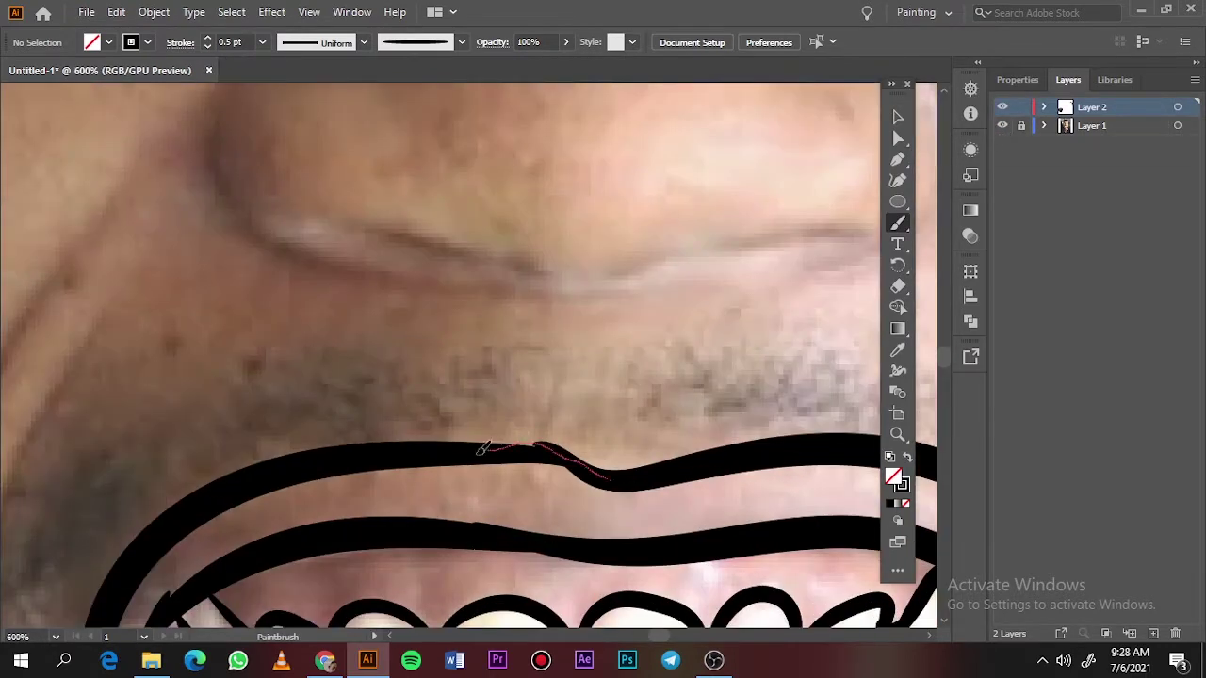
drag(481, 450, 476, 452)
Set the brush stroke to 1 pt and trace the nose's sides, nostrils and lower edge
key(ctrl+0)
click(262, 41)
click(283, 101)
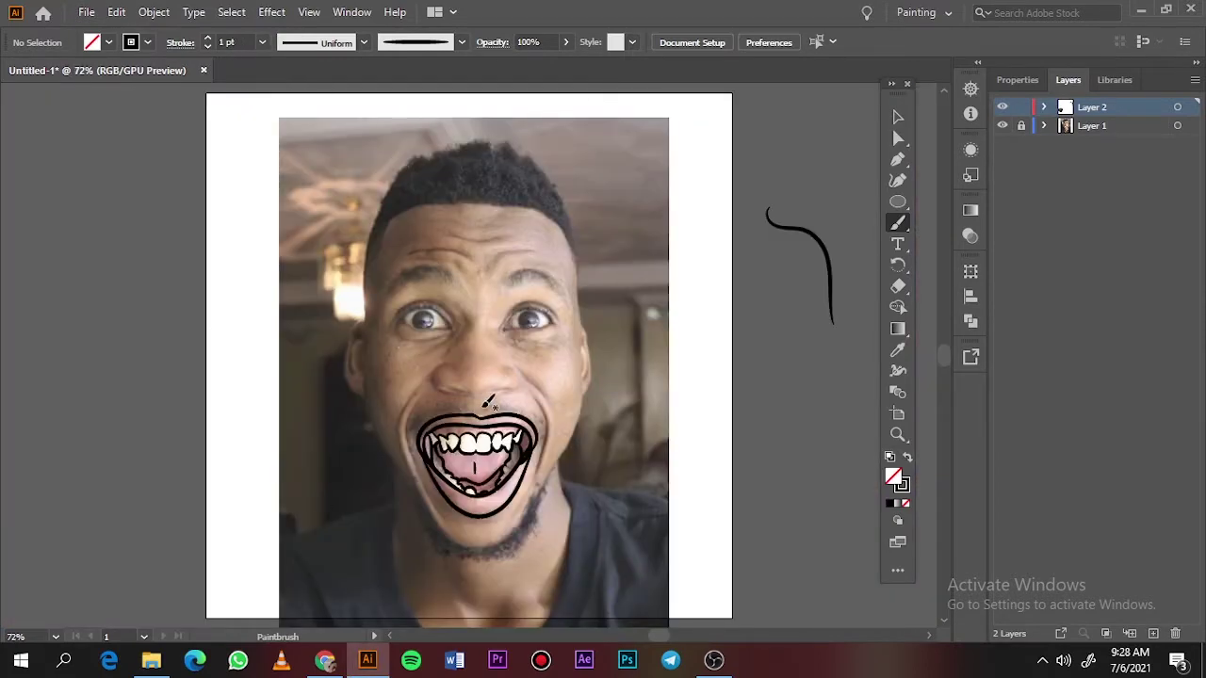
scroll(480, 386, up, 5)
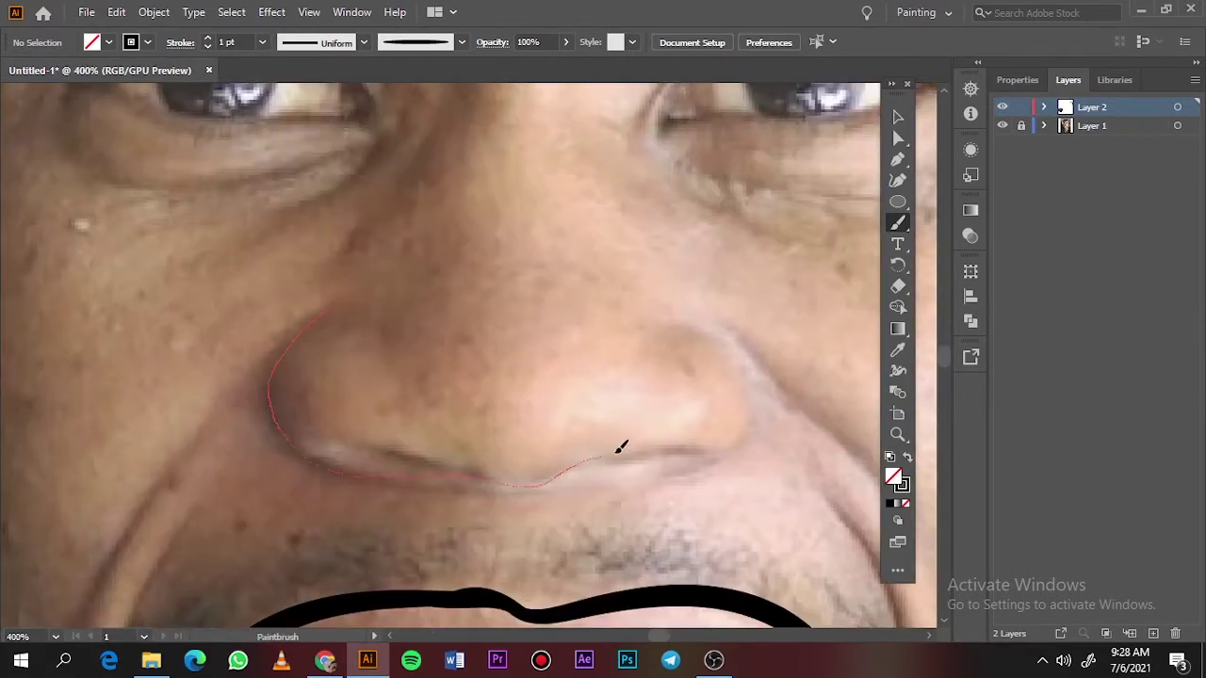
drag(620, 447, 703, 441)
key(ctrl+z)
mouse_move(703, 319)
mouse_down()
mouse_move(687, 471)
mouse_move(603, 483)
mouse_up()
drag(443, 493, 460, 491)
mouse_move(556, 464)
mouse_down()
mouse_move(352, 466)
mouse_move(694, 448)
mouse_up()
Draw two short curved 0.5 pt strokes on the nose bridge between the eyes
key(ctrl+0)
scroll(571, 317, up, 5)
drag(448, 310, 482, 348)
mouse_move(616, 262)
mouse_down()
mouse_move(634, 347)
mouse_move(614, 249)
mouse_up()
key(ctrl+z)
Set the brush stroke to 0.75 pt and trace the right eye's outline, inner corner and iris
scroll(612, 255, right, 4)
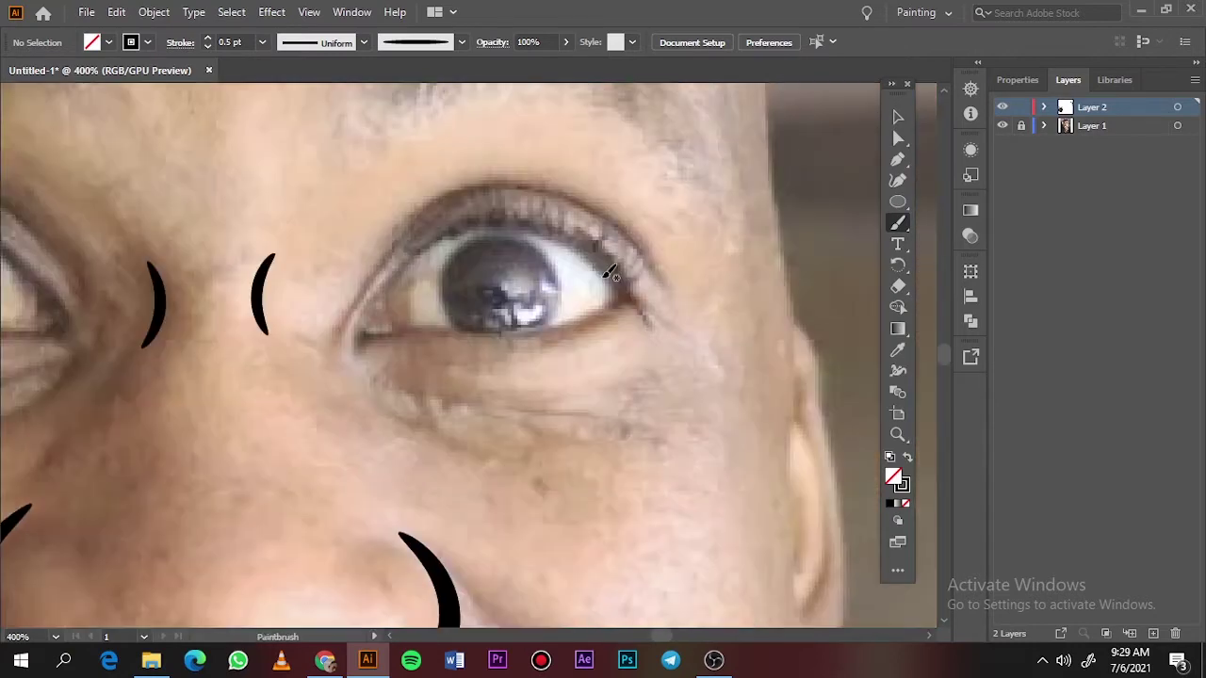
click(263, 42)
click(291, 100)
drag(378, 291, 426, 328)
key(ctrl+z)
drag(656, 324, 651, 324)
mouse_move(628, 299)
mouse_down()
mouse_move(550, 330)
mouse_move(400, 325)
mouse_move(387, 280)
mouse_up()
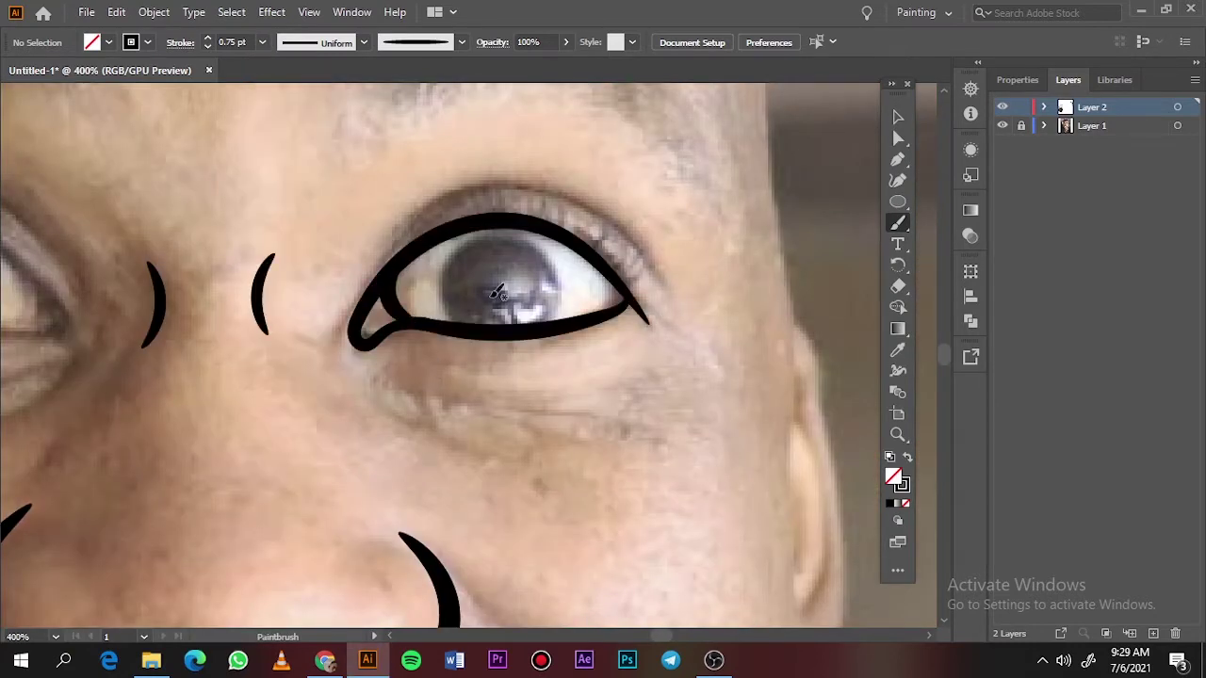
drag(518, 228, 562, 310)
Set the brush stroke to 0.5 pt and draw the upper eyelid crease above the right eye
click(262, 41)
click(290, 83)
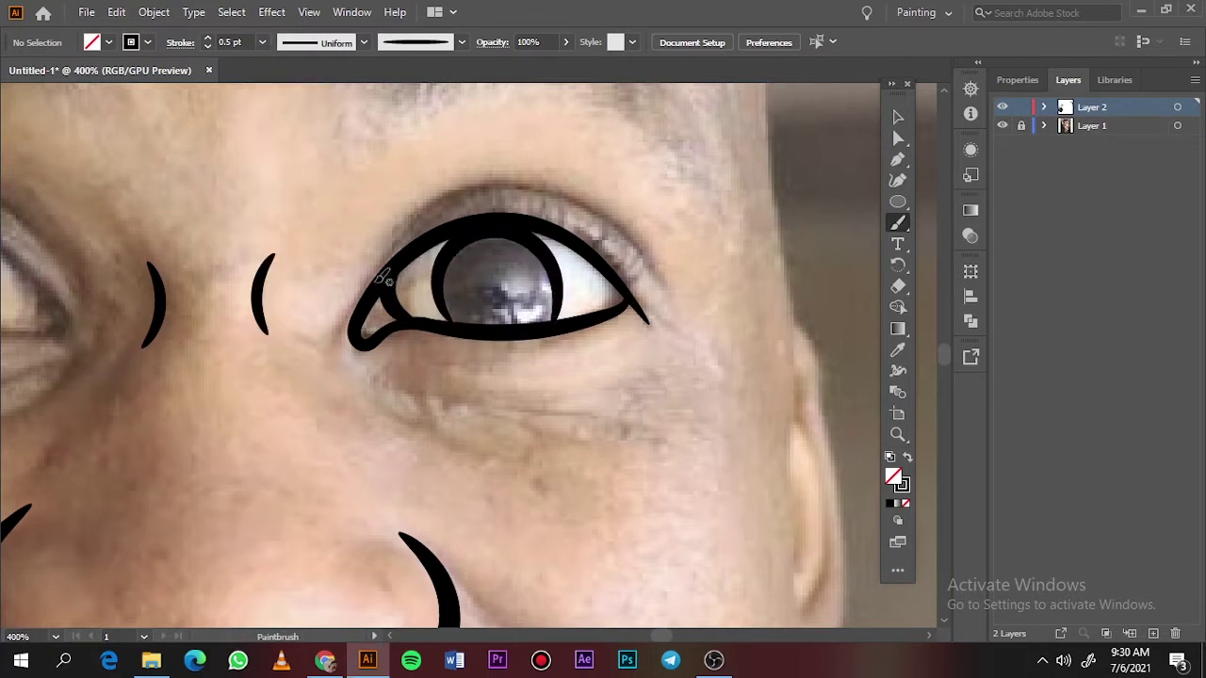
mouse_move(382, 259)
mouse_down()
mouse_move(451, 183)
mouse_move(596, 195)
mouse_up()
mouse_move(488, 194)
mouse_down()
mouse_move(641, 245)
mouse_move(685, 291)
mouse_up()
Set the brush stroke to 0.25 pt and add short eyelashes along the right eye's upper lid
click(262, 41)
click(291, 68)
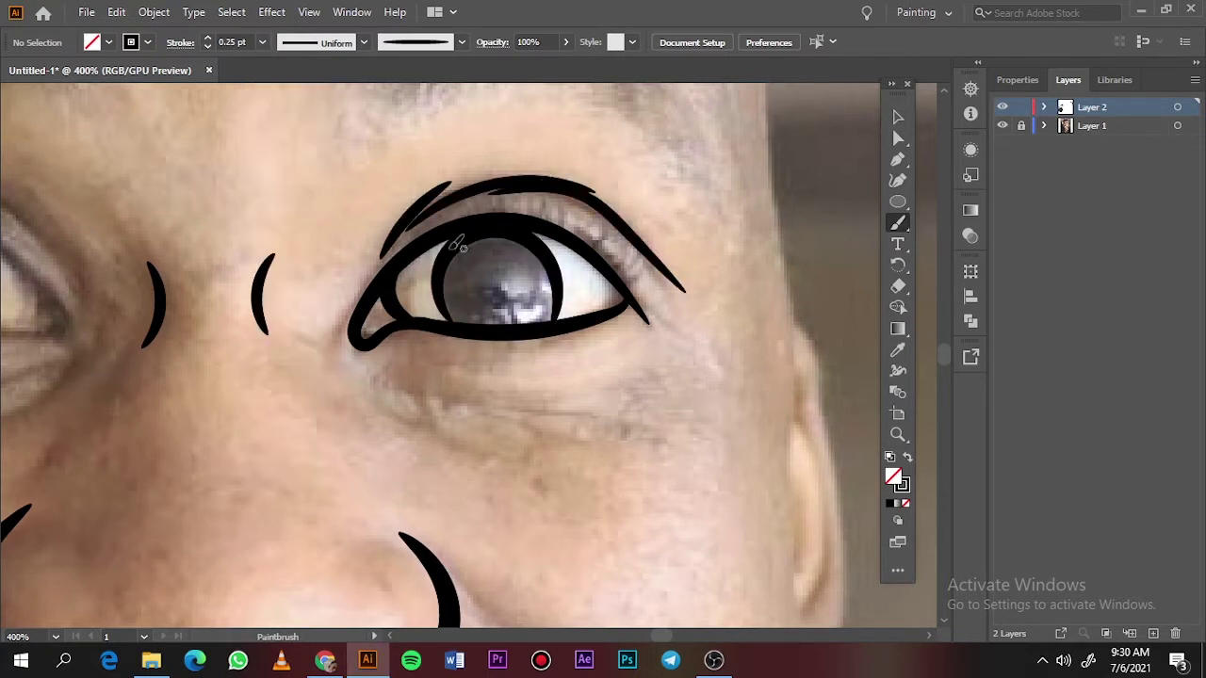
drag(506, 218, 510, 194)
drag(514, 214, 518, 196)
drag(527, 215, 532, 196)
drag(540, 218, 548, 198)
mouse_move(553, 223)
mouse_down()
mouse_move(559, 210)
mouse_move(587, 226)
mouse_up()
drag(594, 249, 612, 234)
drag(607, 260, 613, 241)
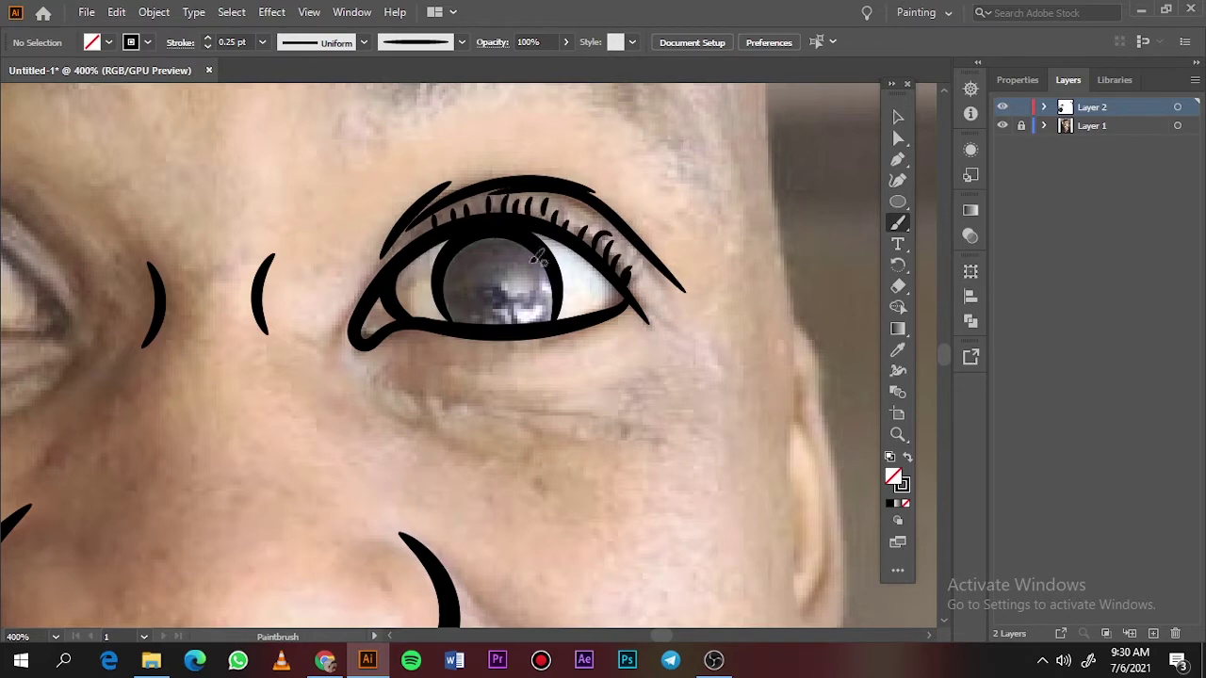
Compare the drawing with the photo hidden, and draw three 0.25 pt crease lines beneath the right eye
key(ctrl+0)
click(1003, 125)
click(1002, 125)
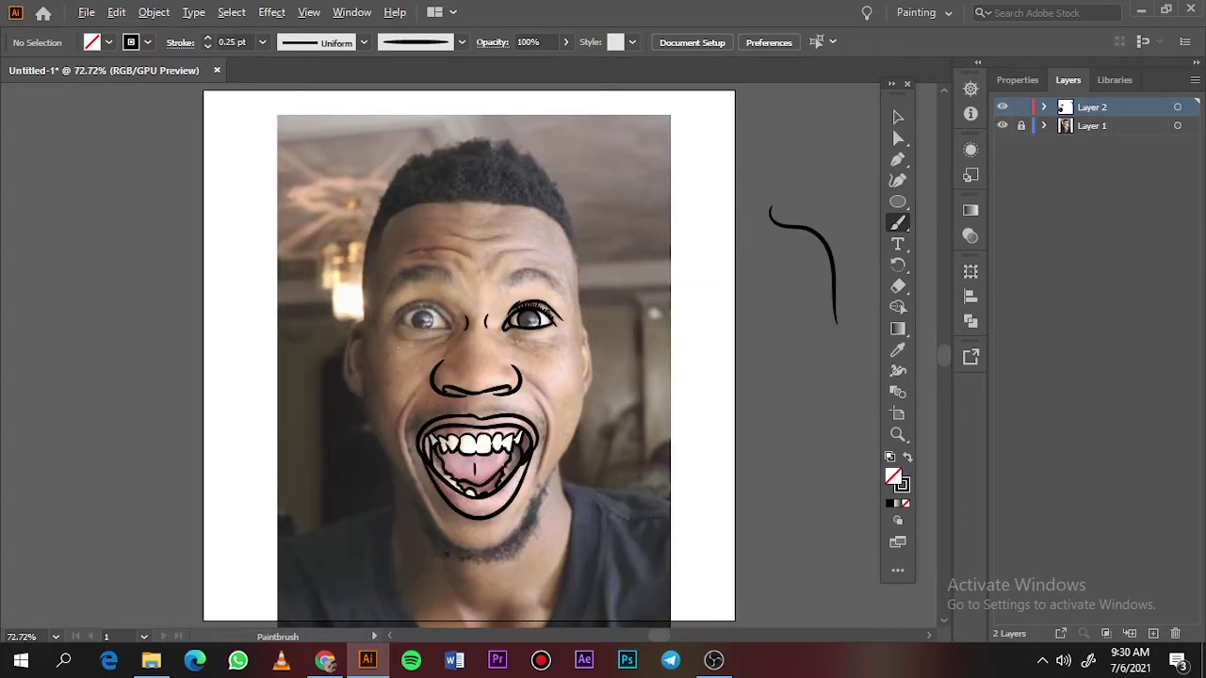
scroll(634, 285, up, 3)
scroll(358, 394, up, 2)
drag(358, 414, 617, 461)
drag(571, 483, 443, 446)
drag(323, 435, 473, 488)
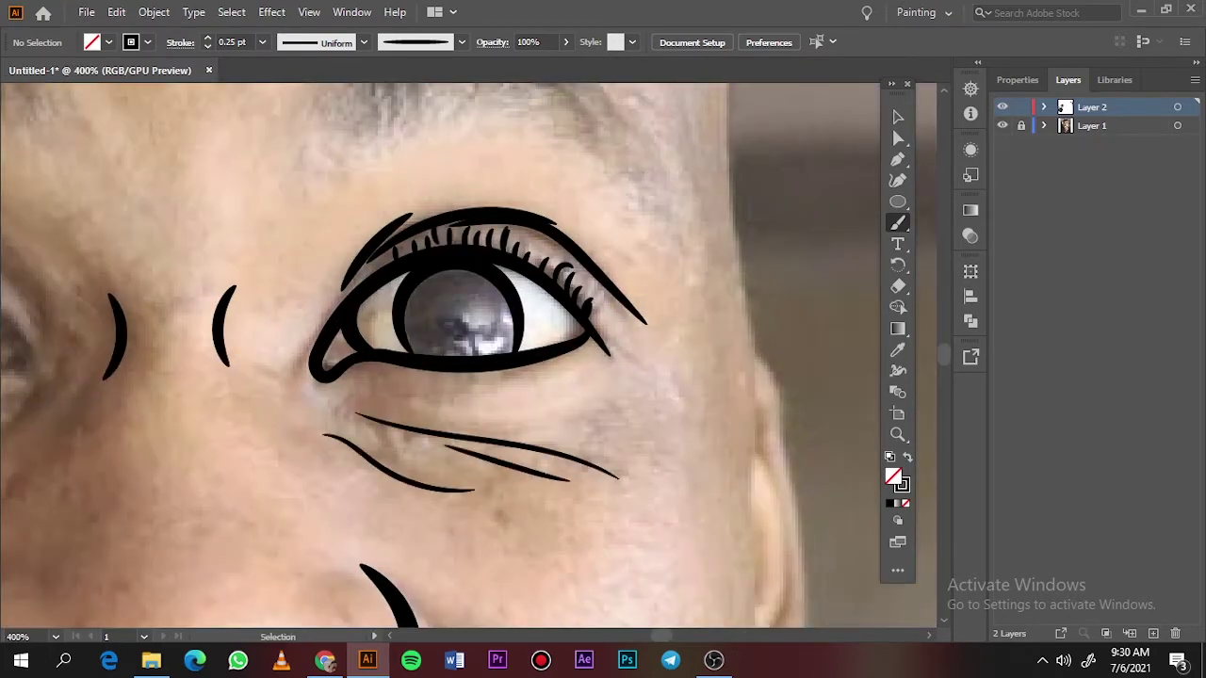
Set the brush stroke to 0.75 pt and trace the upper and lower lid outline of the left eye
scroll(396, 443, left, 5)
scroll(290, 400, right, 5)
scroll(859, 339, left, 6)
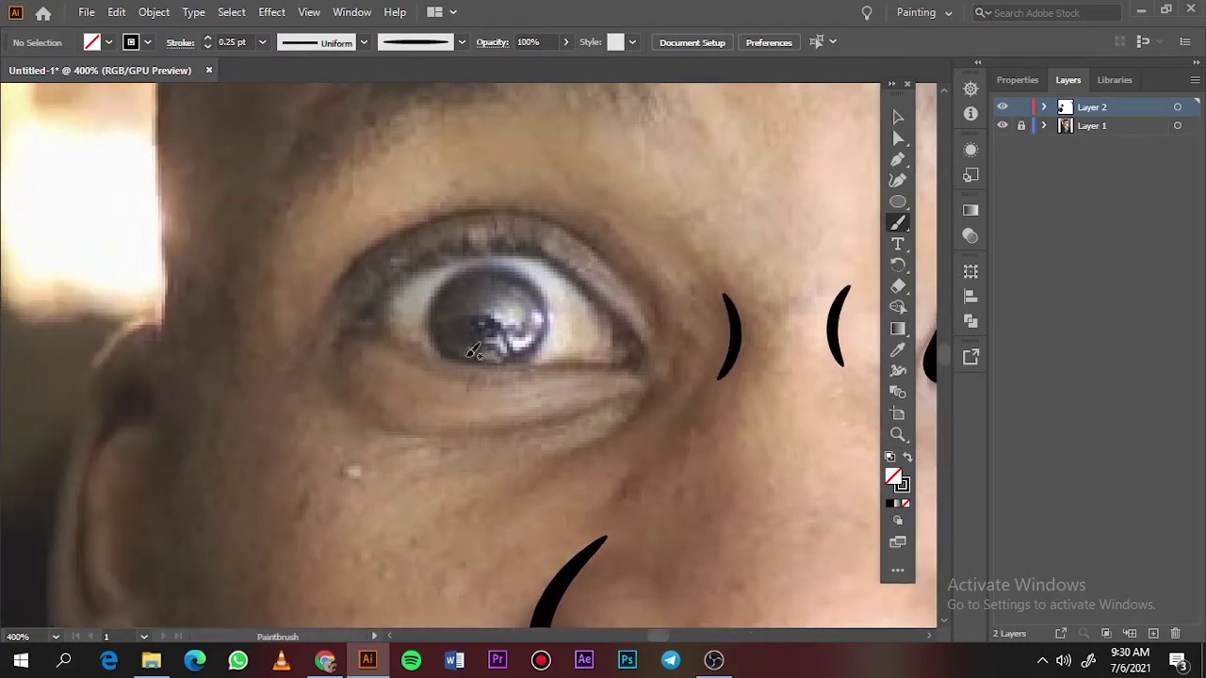
click(262, 42)
click(273, 94)
drag(608, 365, 637, 327)
drag(410, 268, 407, 271)
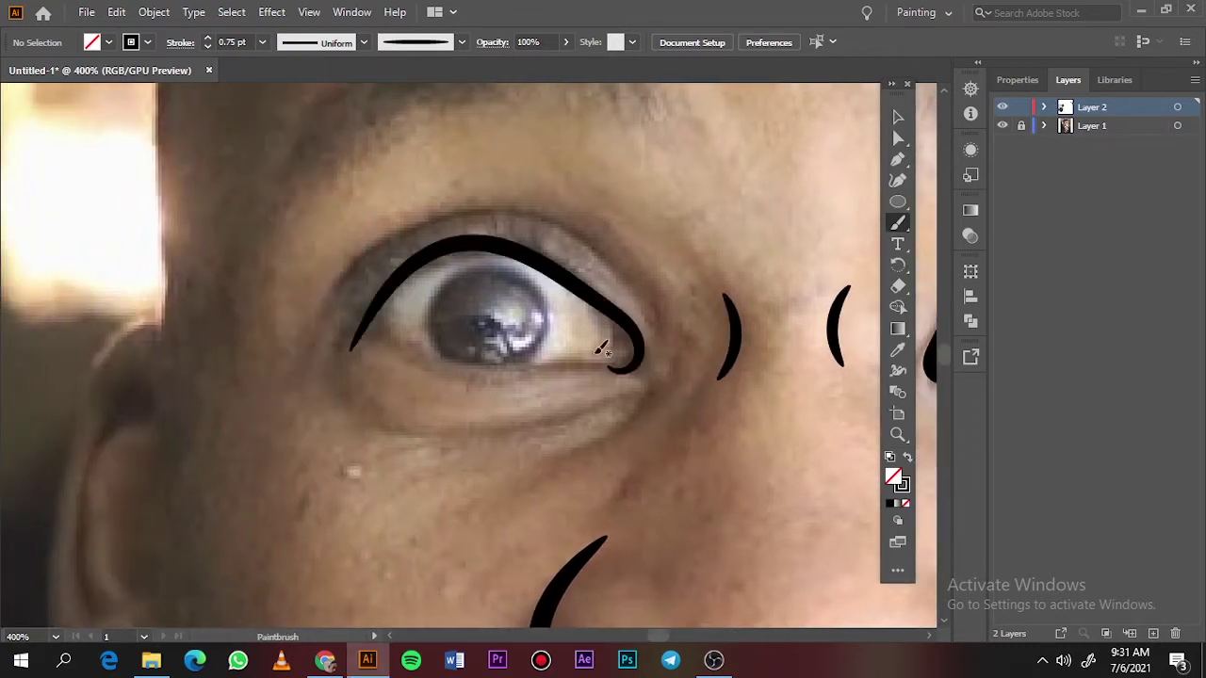
key(ctrl+z)
drag(341, 334, 391, 278)
drag(411, 344, 377, 344)
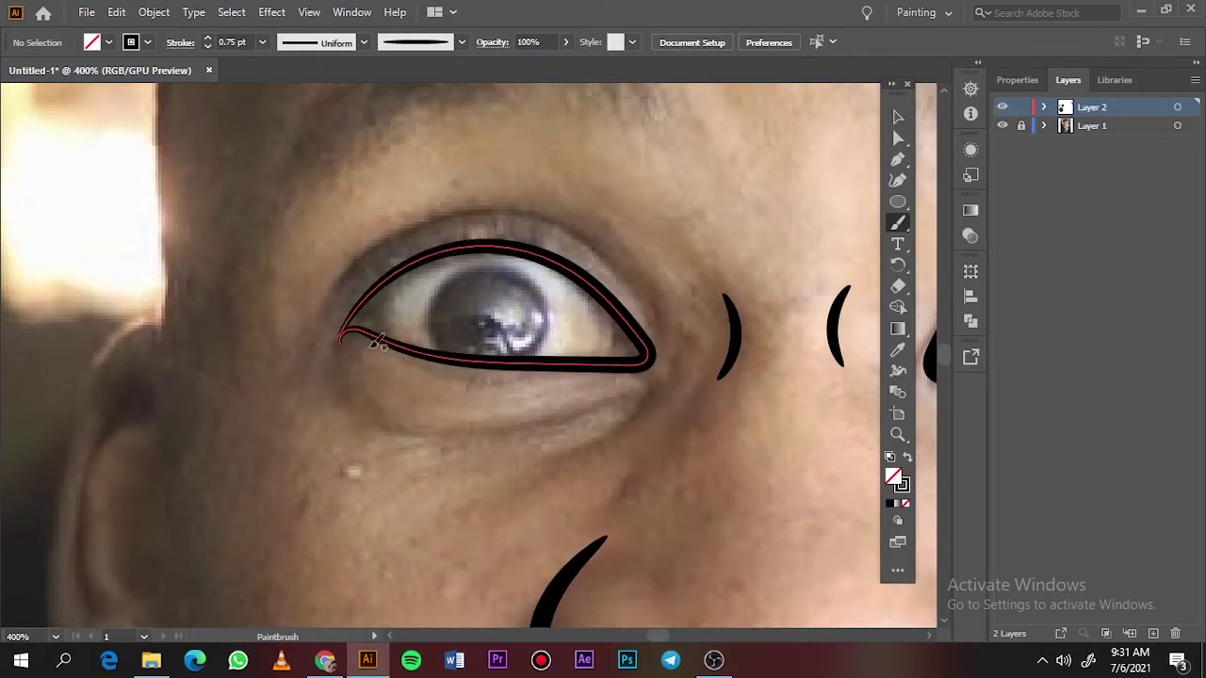
Draw the inner corner line and the iris inside the left eye
mouse_move(587, 369)
mouse_down()
mouse_move(554, 275)
mouse_move(594, 361)
mouse_up()
key(ctrl+z)
key(ctrl+z)
mouse_move(604, 302)
mouse_down()
mouse_move(613, 341)
mouse_move(596, 362)
mouse_up()
drag(541, 273, 536, 350)
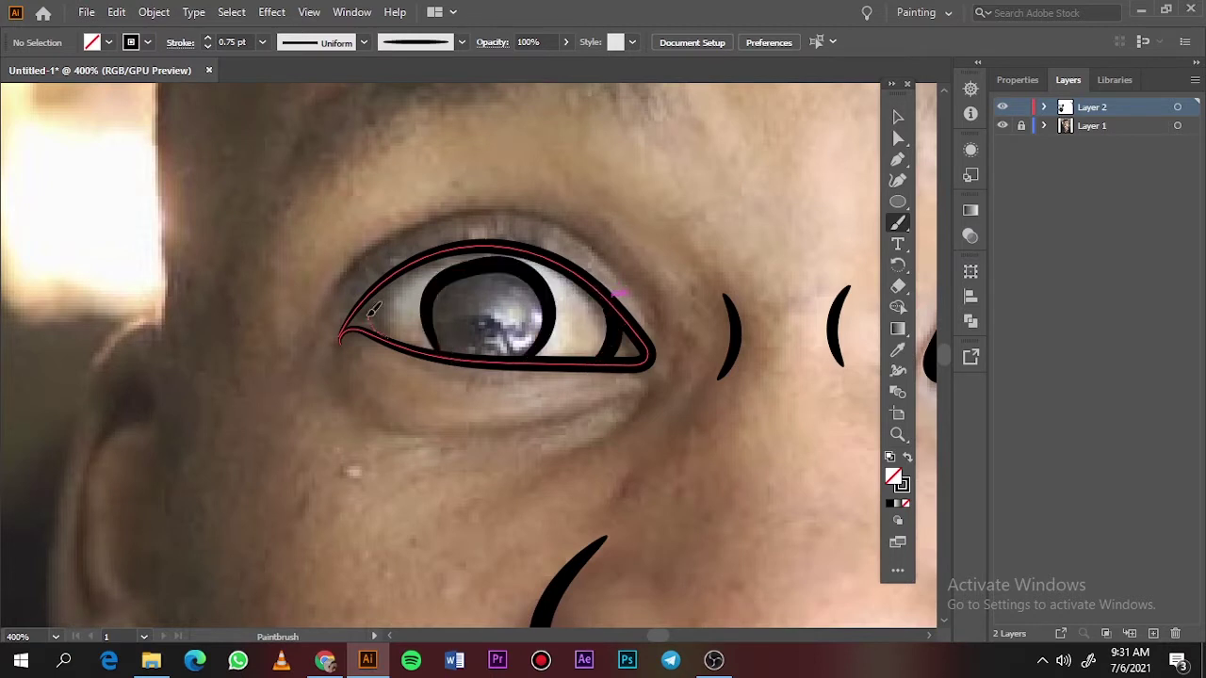
Reduce the brush stroke and draw the left eye's upper lid creases and under-eye wrinkles, using 0.25 pt beneath the eye
click(262, 41)
click(282, 98)
mouse_move(652, 316)
mouse_down()
mouse_move(530, 202)
mouse_move(386, 231)
mouse_up()
drag(462, 219, 326, 315)
drag(644, 390, 434, 486)
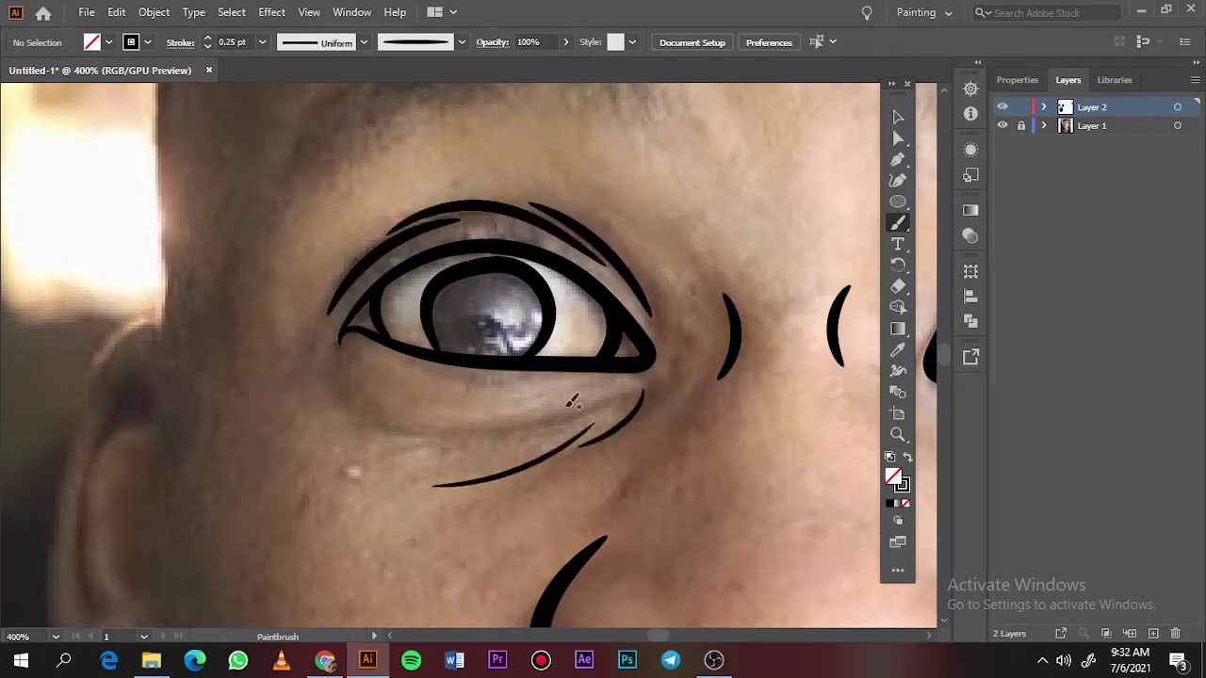
mouse_move(590, 409)
mouse_down()
mouse_move(356, 396)
mouse_move(394, 429)
mouse_up()
Check the line art without the photo and add short 0.25 pt eyelashes along the left eye's upper lid
key(ctrl+0)
click(1003, 125)
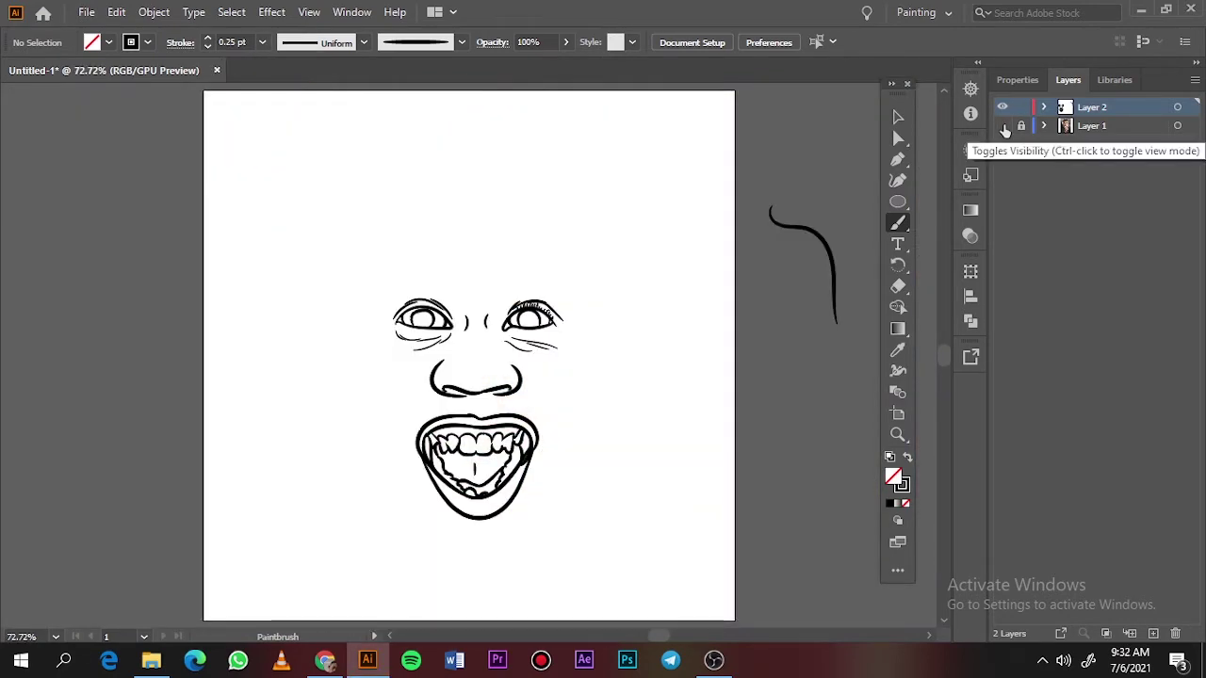
click(1003, 125)
scroll(434, 315, up, 6)
drag(441, 226, 430, 272)
drag(394, 221, 406, 247)
drag(364, 217, 373, 251)
mouse_move(325, 224)
mouse_down()
mouse_move(333, 245)
mouse_move(285, 248)
mouse_up()
drag(255, 230, 266, 259)
Set the brush stroke to 1 pt and trace the outer contour of the left ear
key(ctrl+0)
click(1005, 125)
click(1005, 125)
scroll(463, 413, up, 2)
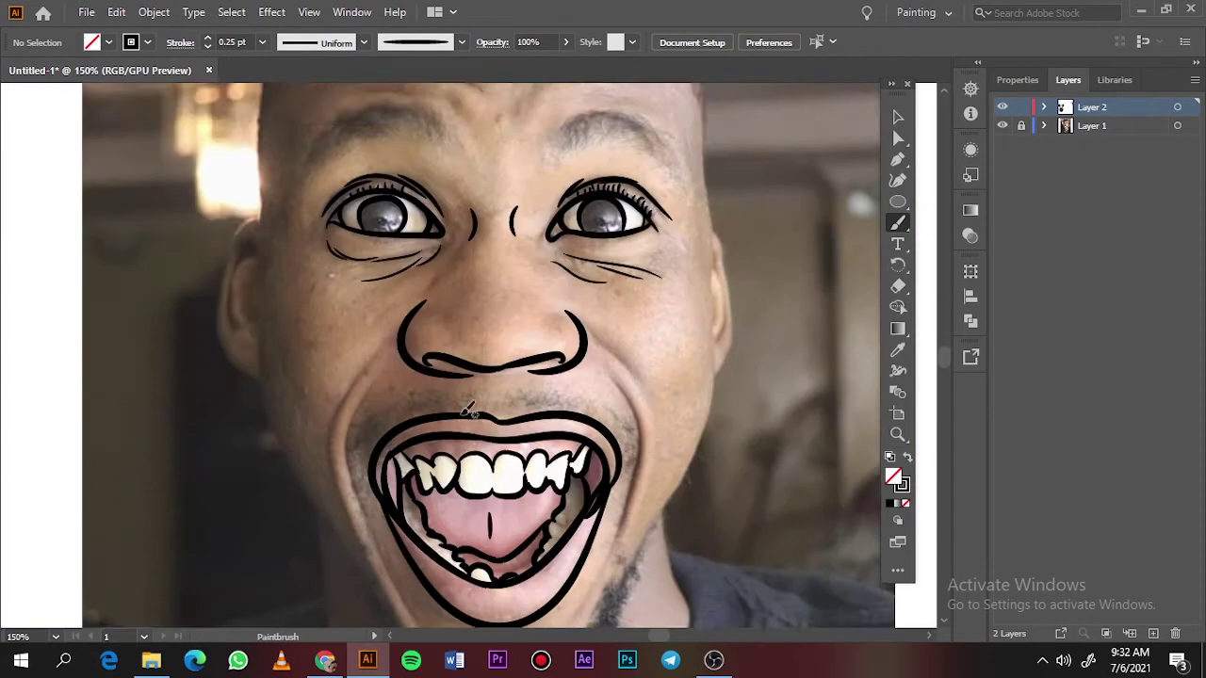
scroll(472, 410, down, 1)
click(263, 42)
click(279, 118)
scroll(260, 265, up, 5)
key(ctrl+equal)
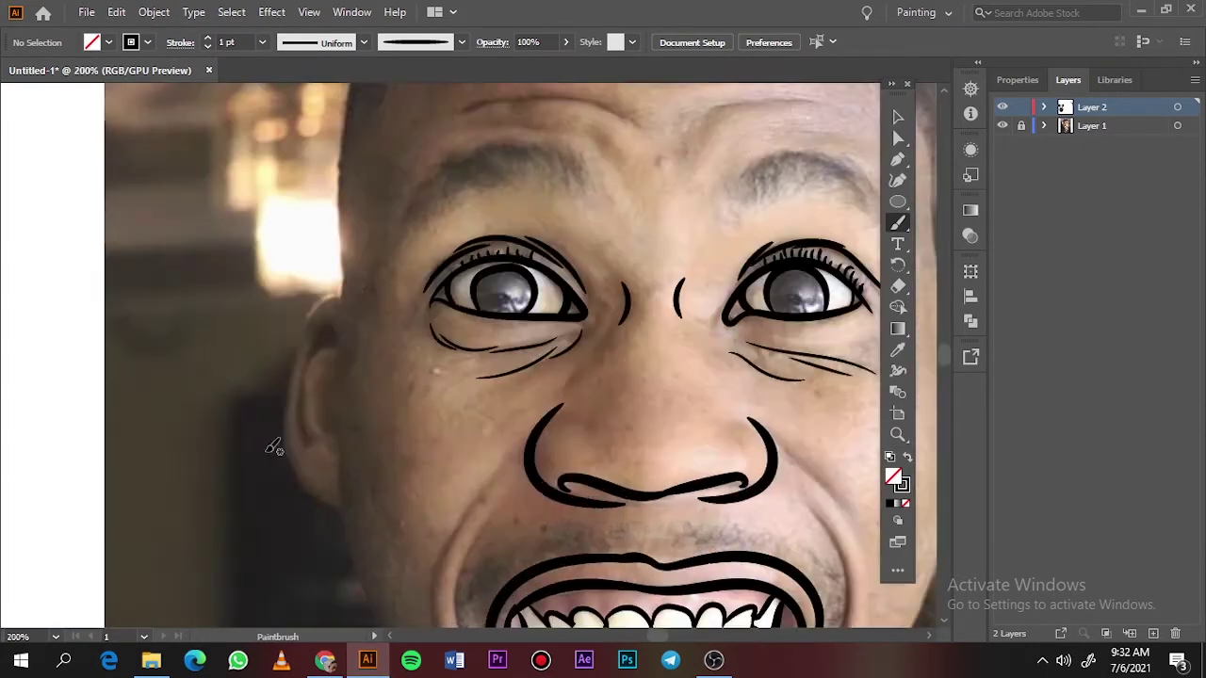
mouse_move(338, 289)
mouse_down()
mouse_move(306, 336)
mouse_move(348, 506)
mouse_up()
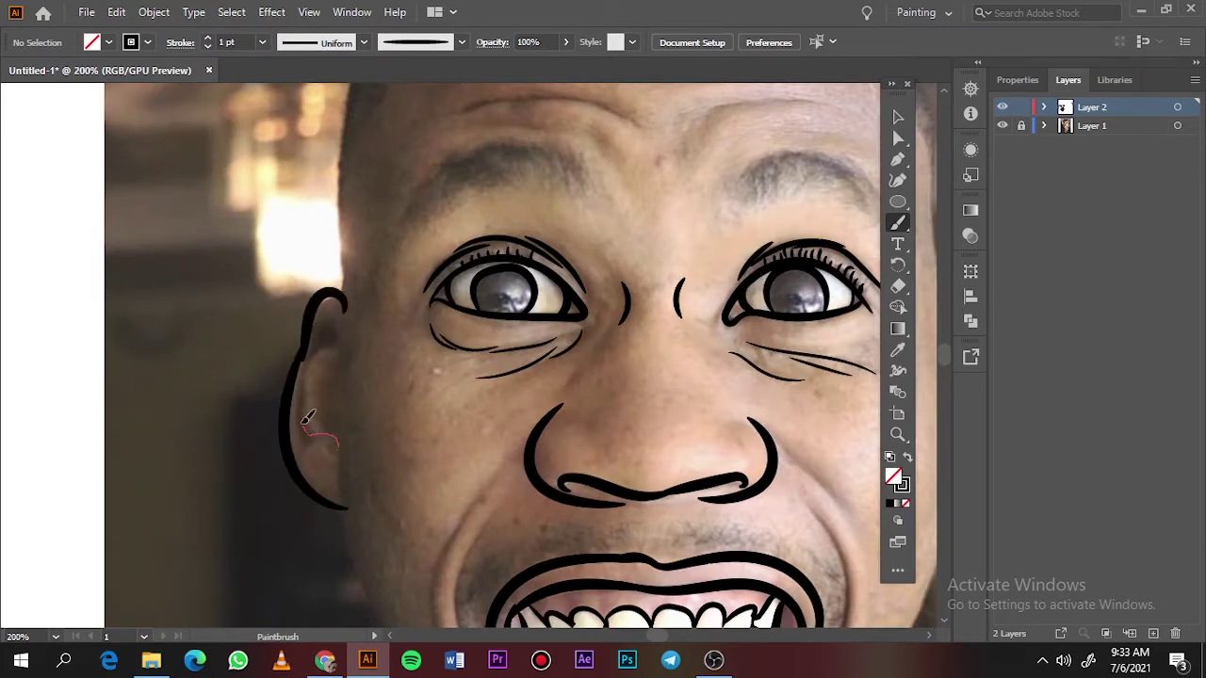
Draw the left ear's inner folds and the line where the ear meets the face
drag(303, 423, 301, 381)
mouse_move(344, 354)
mouse_down()
mouse_move(315, 342)
mouse_move(310, 359)
mouse_up()
drag(329, 374, 343, 425)
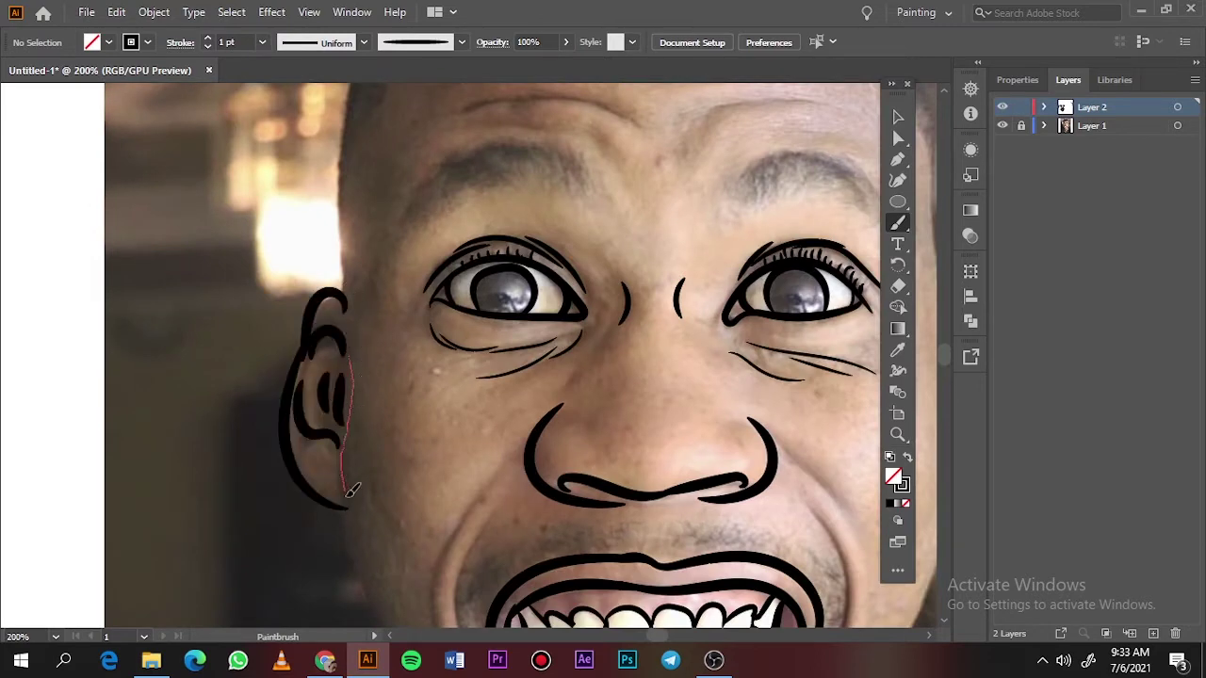
drag(351, 490, 348, 505)
Trace the left cheek and jaw line from the earlobe down toward the chin
drag(778, 521, 650, 229)
key(ctrl+z)
mouse_move(227, 215)
mouse_down()
mouse_move(286, 361)
mouse_move(415, 575)
mouse_up()
Trace the right ear's outer contour and its inner fold lines with the 1 pt brush
drag(840, 319, 712, 445)
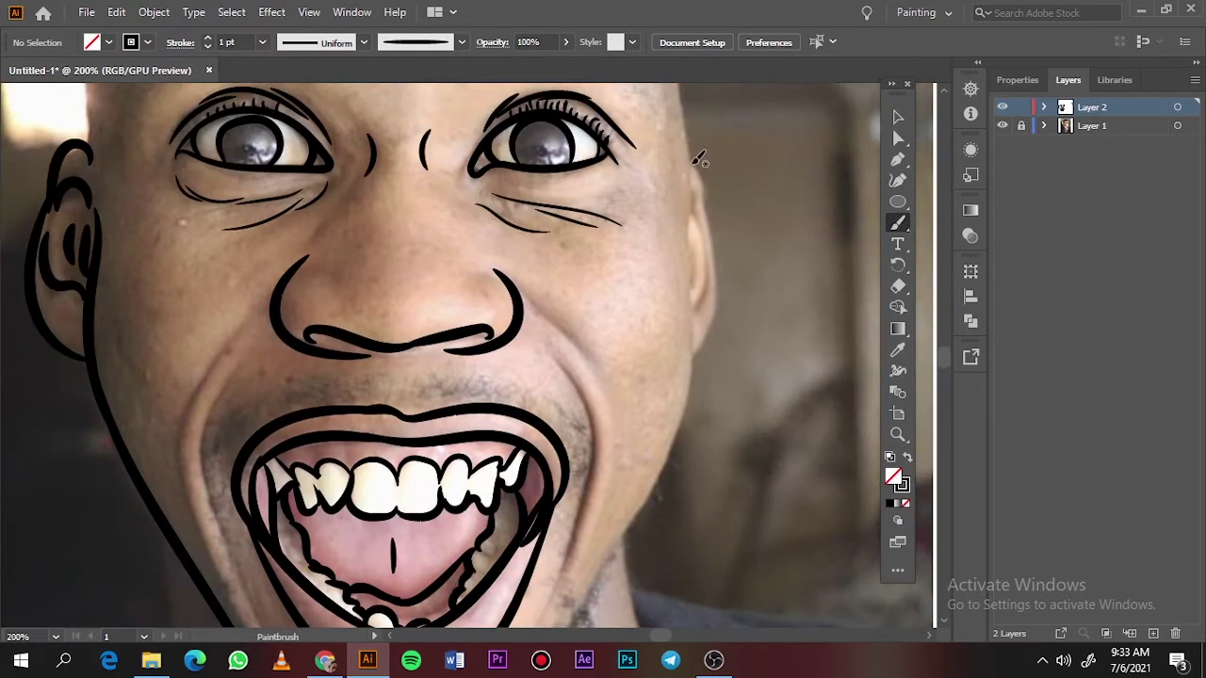
drag(694, 166, 716, 194)
drag(695, 354, 694, 355)
drag(702, 211, 699, 298)
mouse_move(692, 191)
mouse_down()
mouse_move(707, 214)
mouse_move(694, 298)
mouse_up()
Trace the right side of the face from the ear down along the cheek to the jaw, and touch up the ear's upper edge
scroll(681, 222, down, 2)
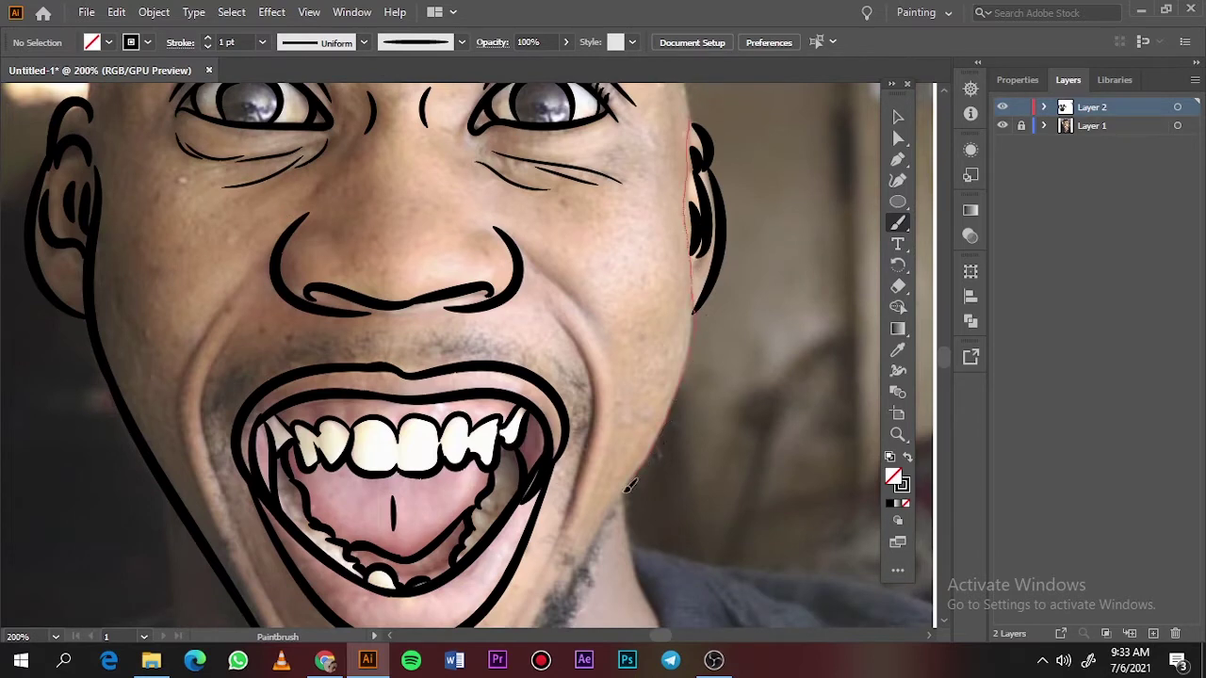
drag(630, 485, 592, 563)
scroll(687, 440, up, 8)
scroll(687, 441, up, 1)
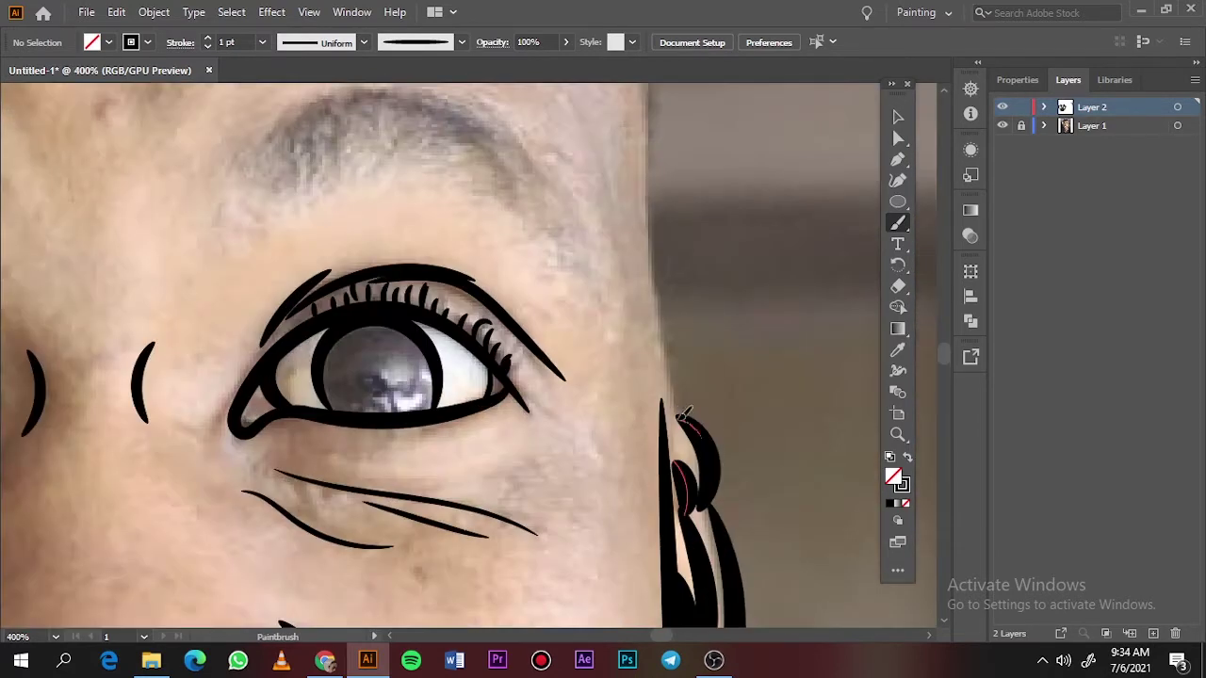
drag(685, 414, 675, 416)
key(ctrl+0)
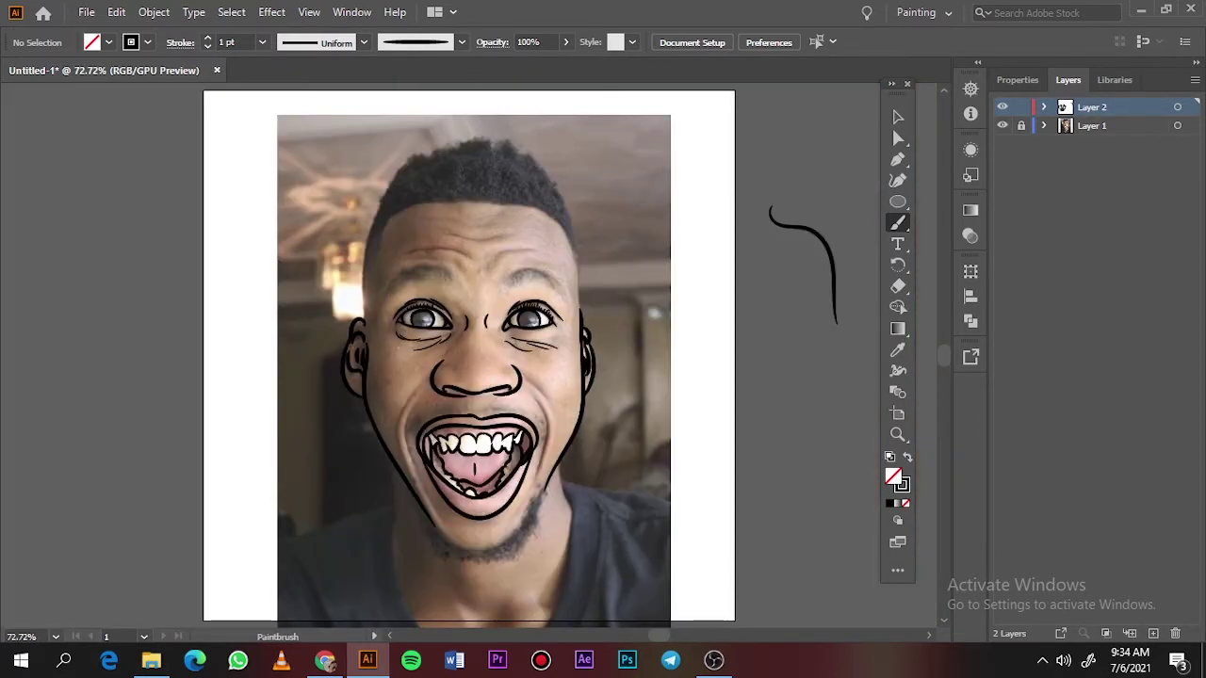
Extend the face outline from both ears up along the temples, and preview the line art with the photo layer hidden
scroll(645, 158, up, 5)
drag(578, 344, 587, 422)
scroll(476, 542, left, 8)
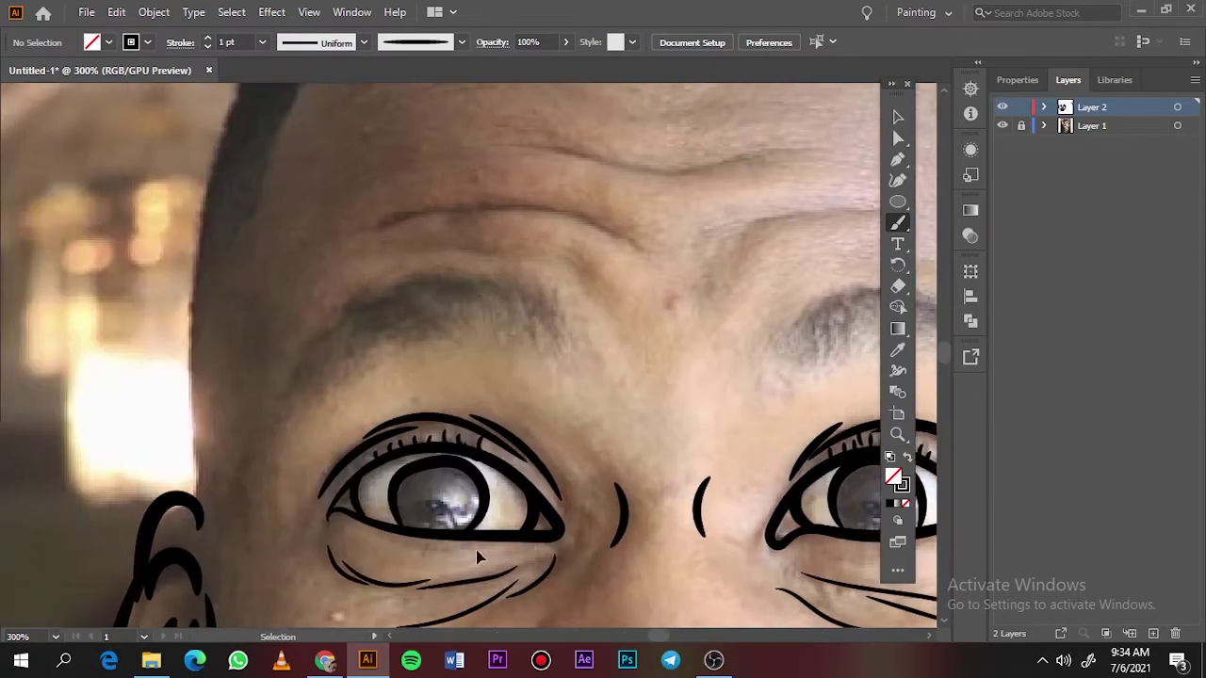
drag(412, 419, 412, 420)
key(ctrl+0)
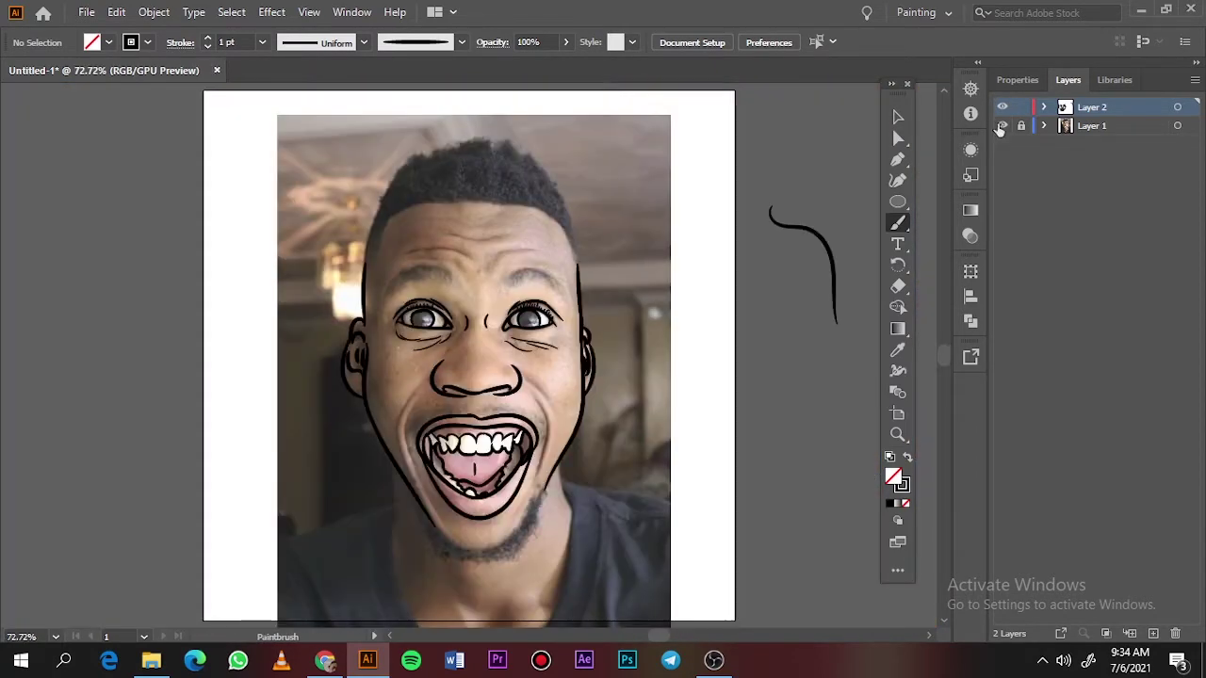
click(1000, 127)
click(999, 127)
Set the brush stroke to 0.5 pt and draw double smile lines on both sides of the mouth
scroll(424, 476, up, 3)
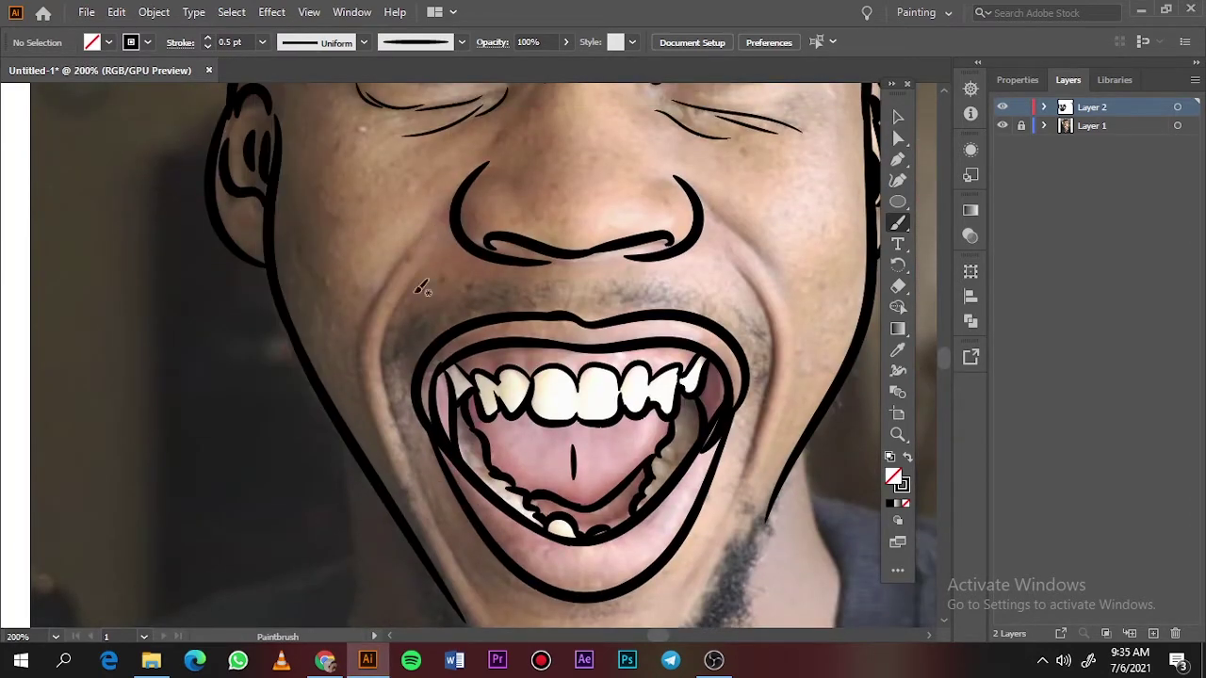
scroll(417, 293, down, 2)
drag(370, 245, 375, 332)
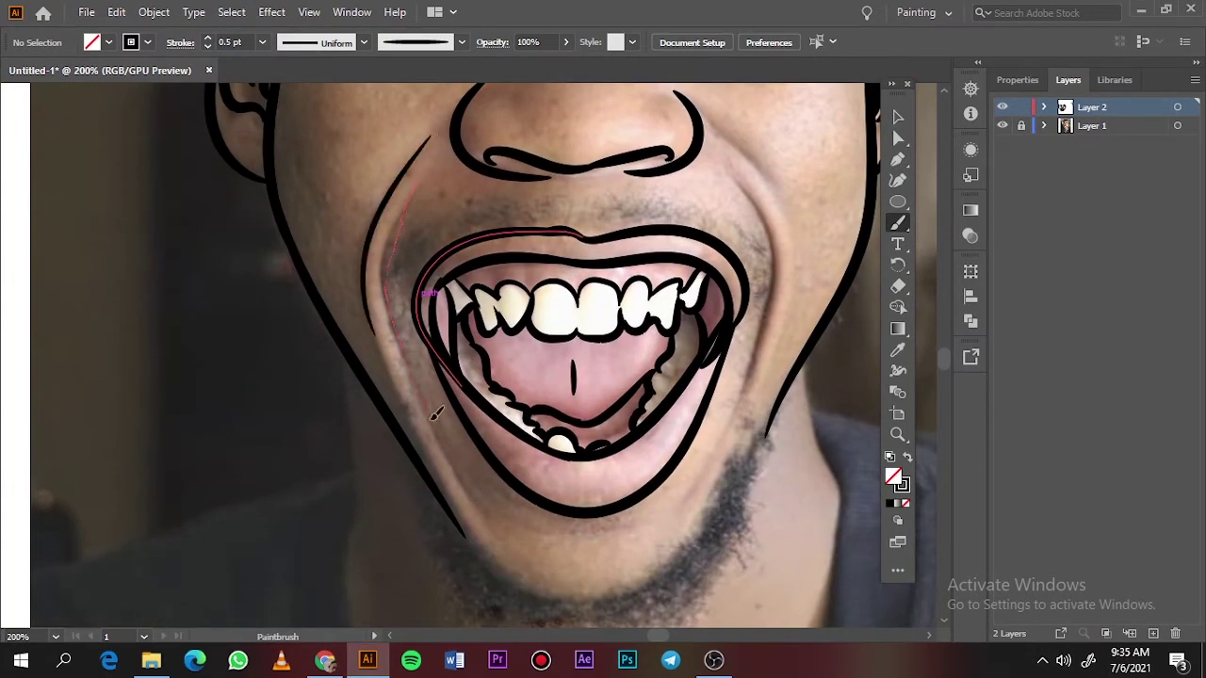
drag(436, 415, 474, 494)
mouse_move(792, 215)
mouse_down()
mouse_move(781, 270)
mouse_move(797, 285)
mouse_up()
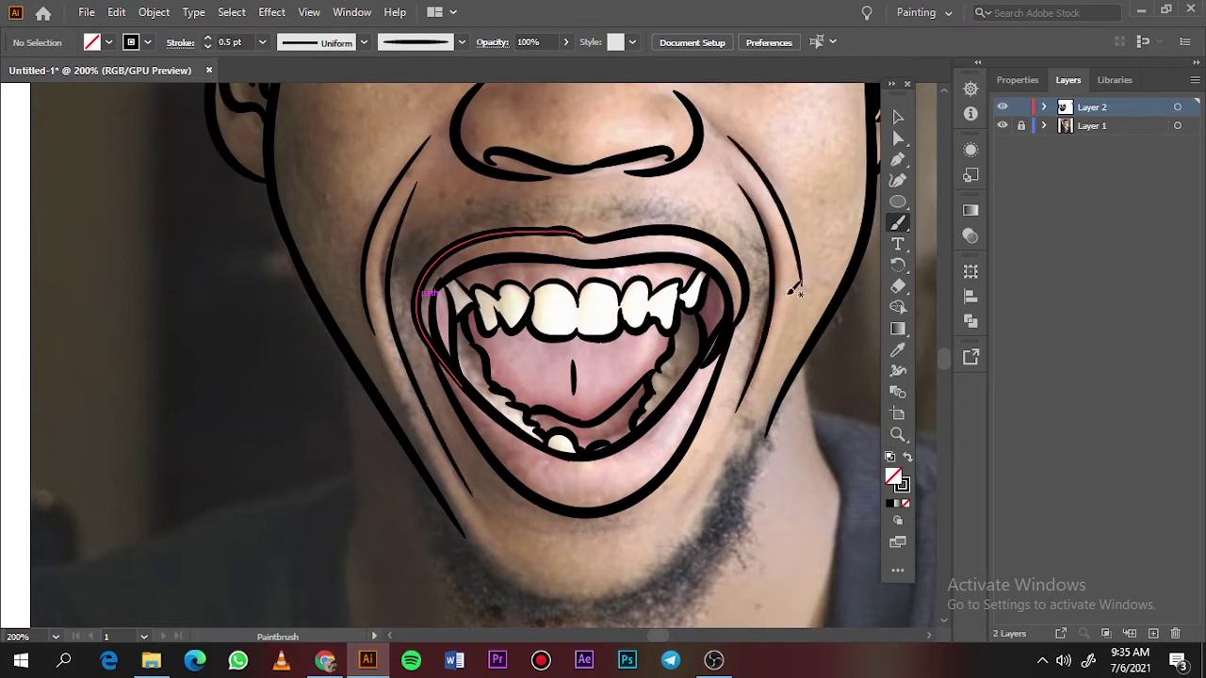
Build up the left eyebrow with short overlapping 0.5 pt hair strokes following its shape in the photo
scroll(754, 330, up, 10)
scroll(499, 341, up, 1)
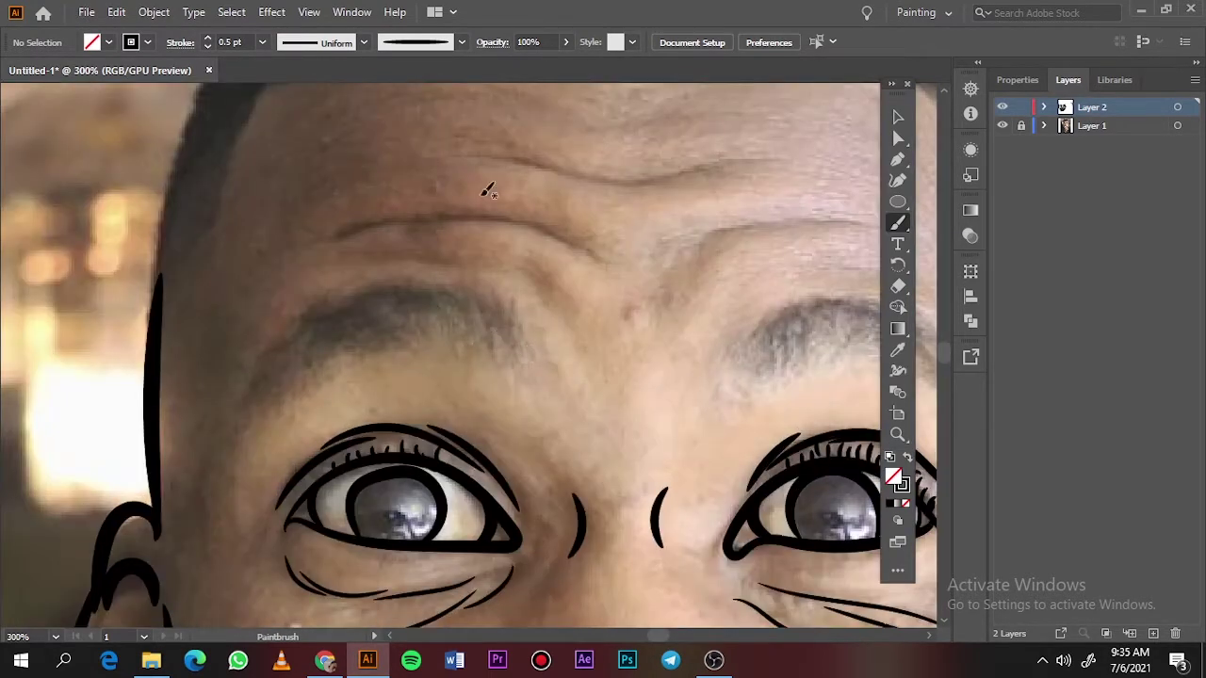
mouse_move(525, 359)
mouse_down()
mouse_move(505, 300)
mouse_move(460, 297)
mouse_up()
drag(514, 340, 430, 290)
mouse_move(511, 336)
mouse_down()
mouse_move(397, 283)
mouse_move(436, 315)
mouse_up()
drag(472, 348, 354, 290)
mouse_move(415, 316)
mouse_down()
mouse_move(336, 293)
mouse_move(319, 329)
mouse_up()
drag(419, 325, 318, 309)
drag(412, 350, 310, 318)
drag(405, 320, 258, 367)
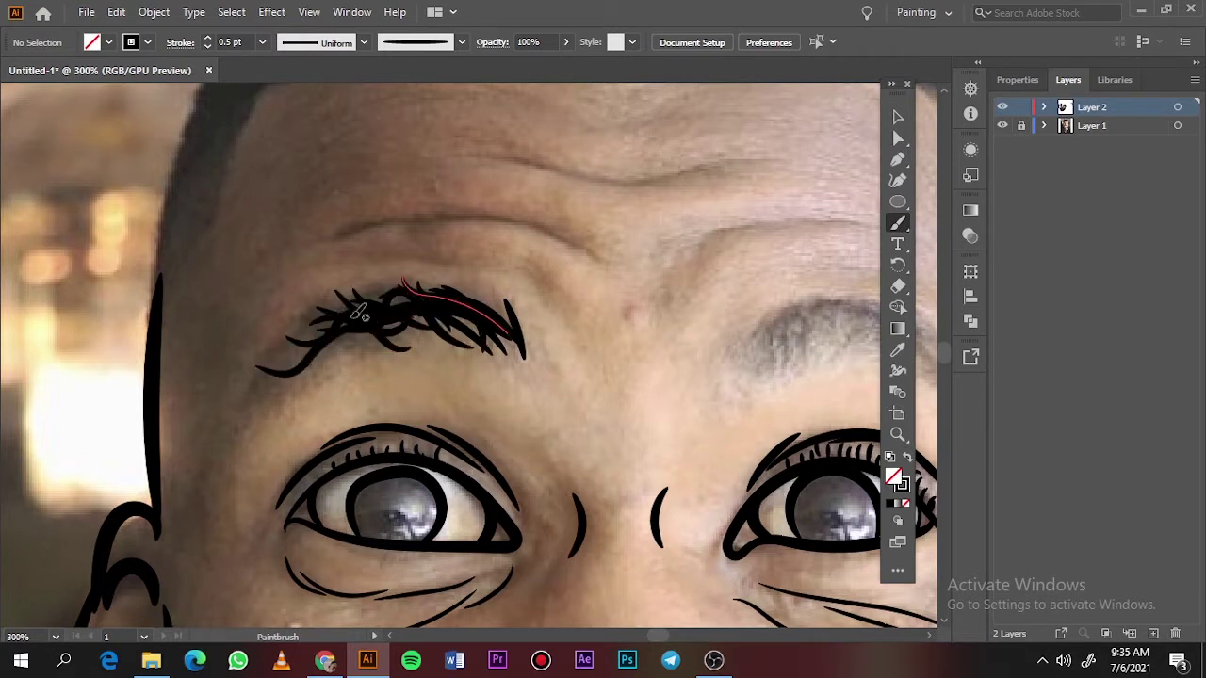
drag(361, 313, 288, 338)
drag(377, 332, 288, 369)
drag(420, 342, 341, 349)
drag(471, 344, 429, 314)
drag(509, 351, 458, 305)
drag(365, 339, 259, 388)
drag(325, 362, 262, 405)
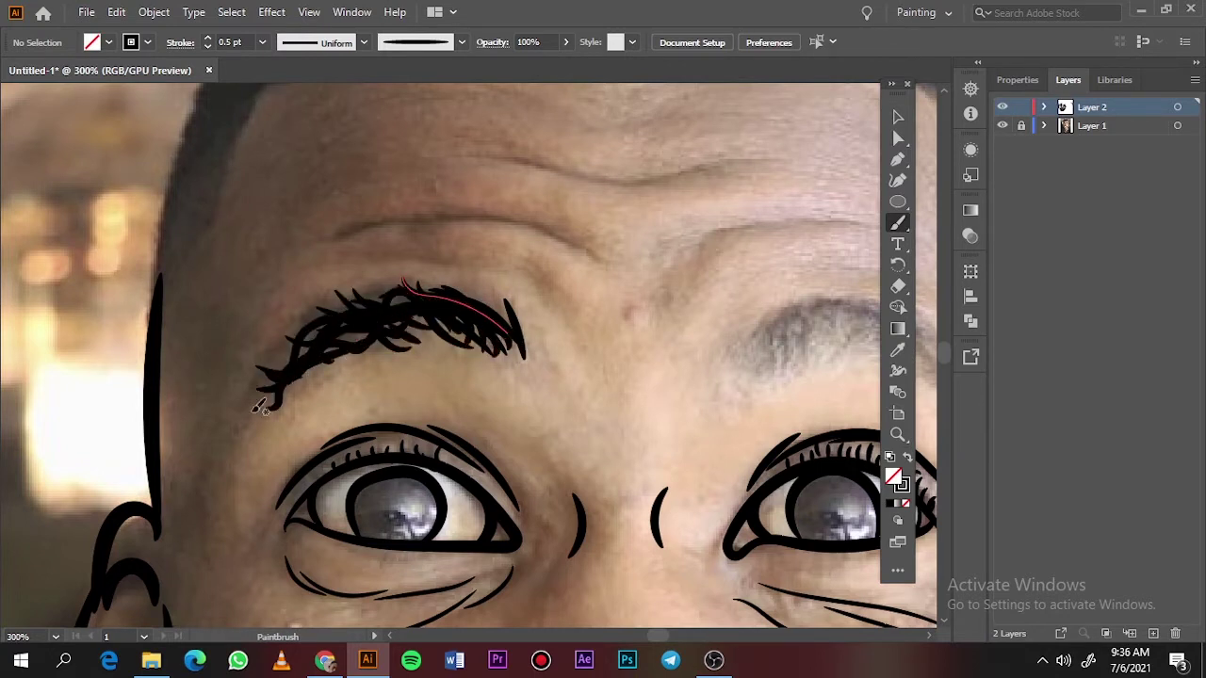
Add finer 0.25 pt hair strokes throughout the left eyebrow, and preview the drawing with the photo layer hidden
click(262, 43)
click(300, 61)
drag(526, 364, 457, 269)
drag(503, 329, 418, 273)
mouse_move(434, 290)
mouse_down()
mouse_move(375, 279)
mouse_move(347, 290)
mouse_up()
mouse_move(360, 309)
mouse_down()
mouse_move(315, 308)
mouse_move(289, 328)
mouse_up()
drag(294, 370, 259, 368)
drag(445, 351, 407, 311)
drag(500, 355, 468, 311)
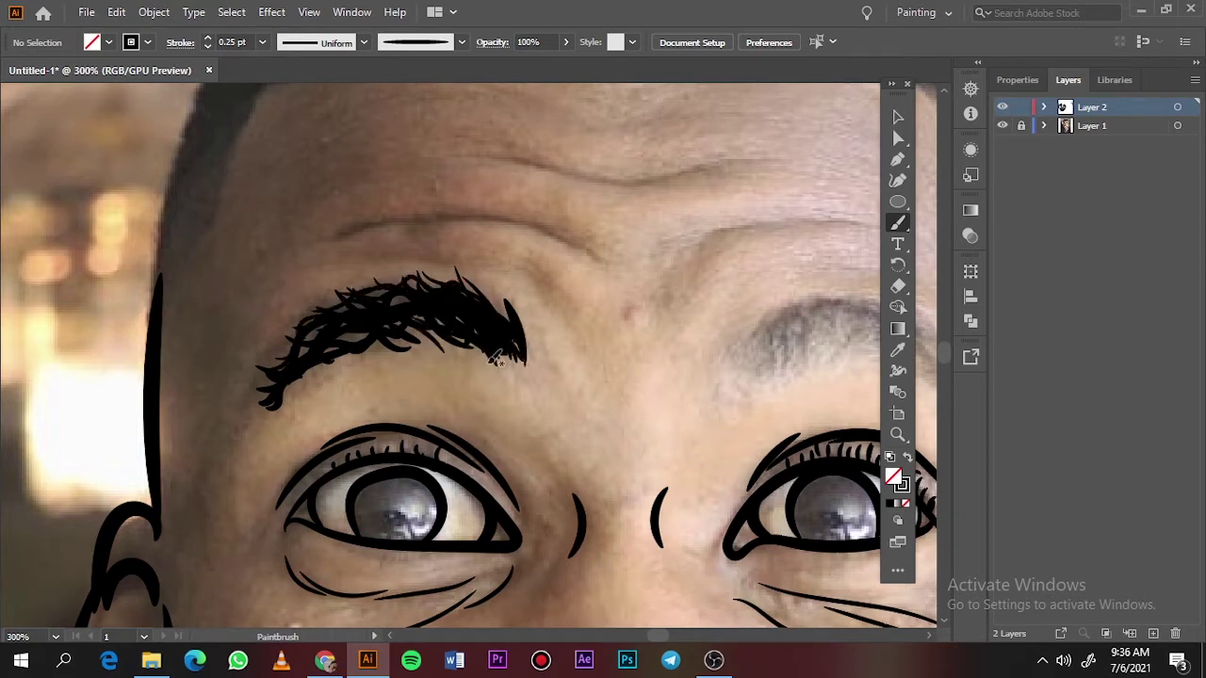
drag(367, 331, 264, 407)
mouse_move(335, 292)
mouse_down()
mouse_move(268, 396)
mouse_move(283, 363)
mouse_up()
key(ctrl+0)
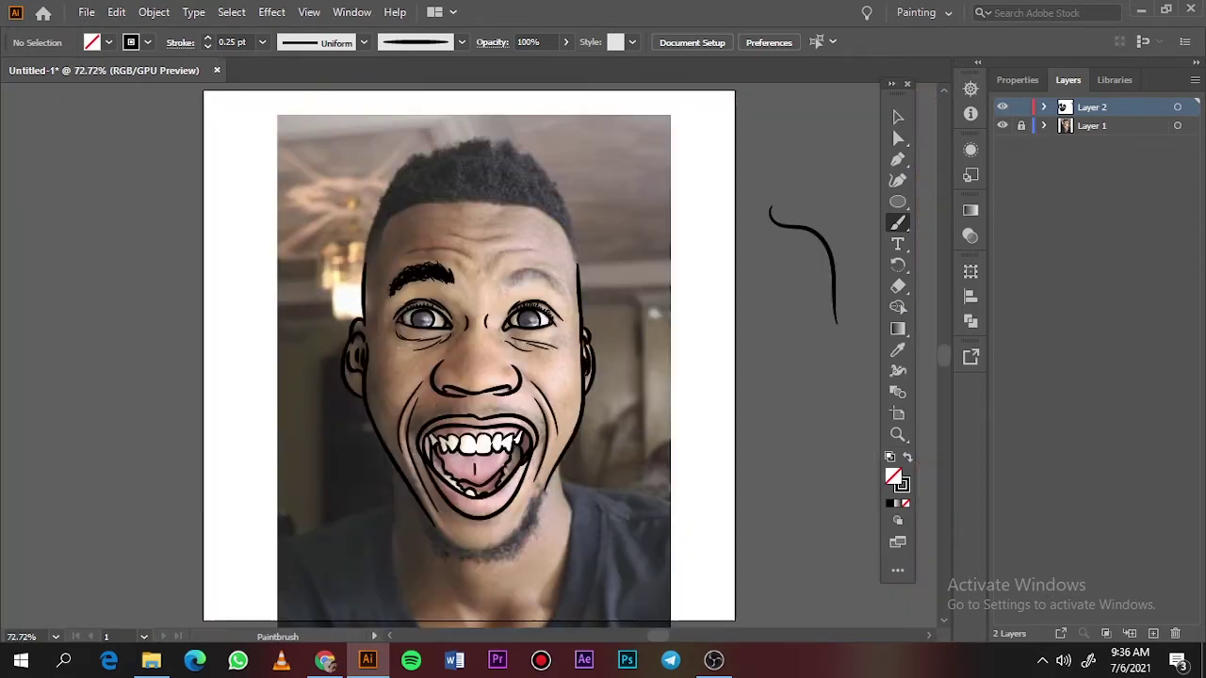
click(1003, 125)
click(1002, 125)
click(1003, 125)
click(1003, 126)
Build up the right eyebrow with short overlapping hair strokes from its inner end to its outer tail
scroll(527, 291, up, 6)
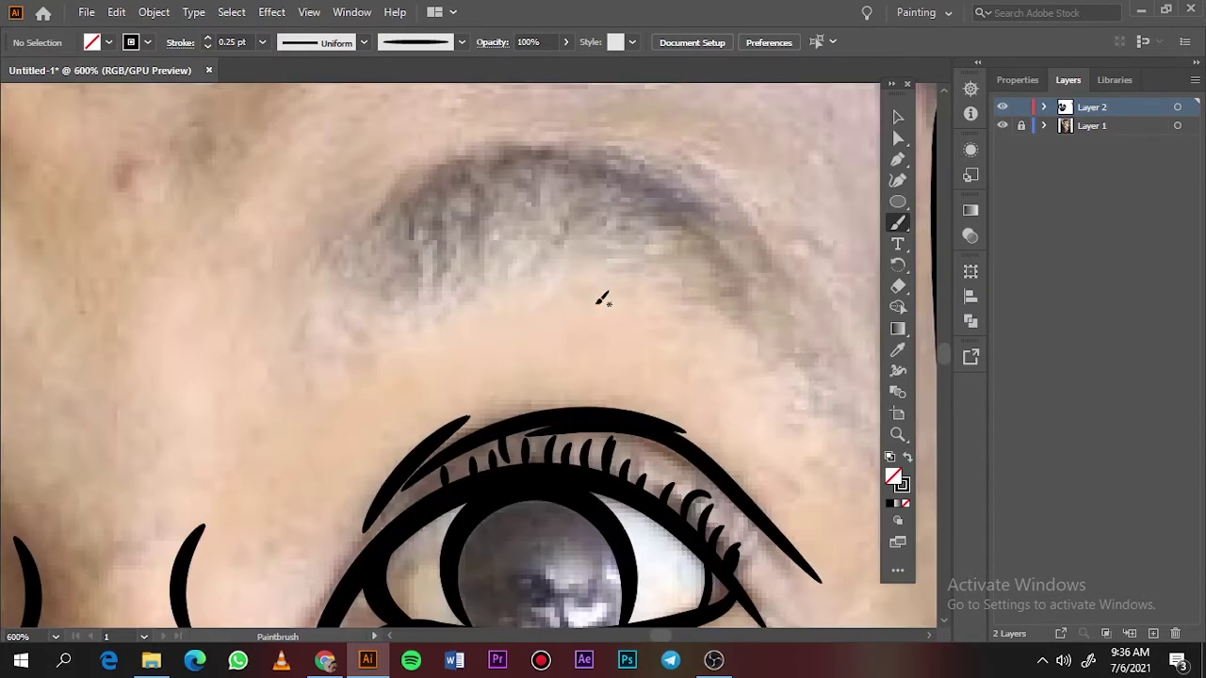
scroll(603, 299, down, 3)
drag(425, 306, 440, 254)
mouse_move(428, 294)
mouse_down()
mouse_move(480, 228)
mouse_move(465, 257)
mouse_up()
drag(441, 290, 503, 222)
drag(481, 270, 544, 256)
drag(633, 337, 591, 245)
drag(606, 273, 503, 233)
drag(591, 256, 462, 232)
mouse_move(617, 322)
mouse_down()
mouse_move(582, 266)
mouse_move(547, 258)
mouse_up()
drag(594, 303, 486, 260)
drag(544, 287, 465, 273)
drag(512, 277, 485, 296)
Set the brush stroke to 0.25 pt and add finer hairs along the edges and tail of the right eyebrow
click(262, 42)
click(282, 62)
mouse_move(453, 240)
mouse_down()
mouse_move(410, 302)
mouse_move(424, 304)
mouse_up()
drag(509, 231, 636, 253)
mouse_move(647, 350)
mouse_down()
mouse_move(610, 280)
mouse_move(594, 288)
mouse_up()
mouse_move(650, 361)
mouse_down()
mouse_move(607, 301)
mouse_move(618, 296)
mouse_up()
drag(601, 309, 547, 286)
drag(546, 290, 491, 289)
mouse_move(490, 275)
mouse_down()
mouse_move(456, 297)
mouse_move(490, 246)
mouse_up()
Set the brush stroke to 0.75 pt and fill gaps inside the right eyebrow, previewing the result without the photo
click(262, 43)
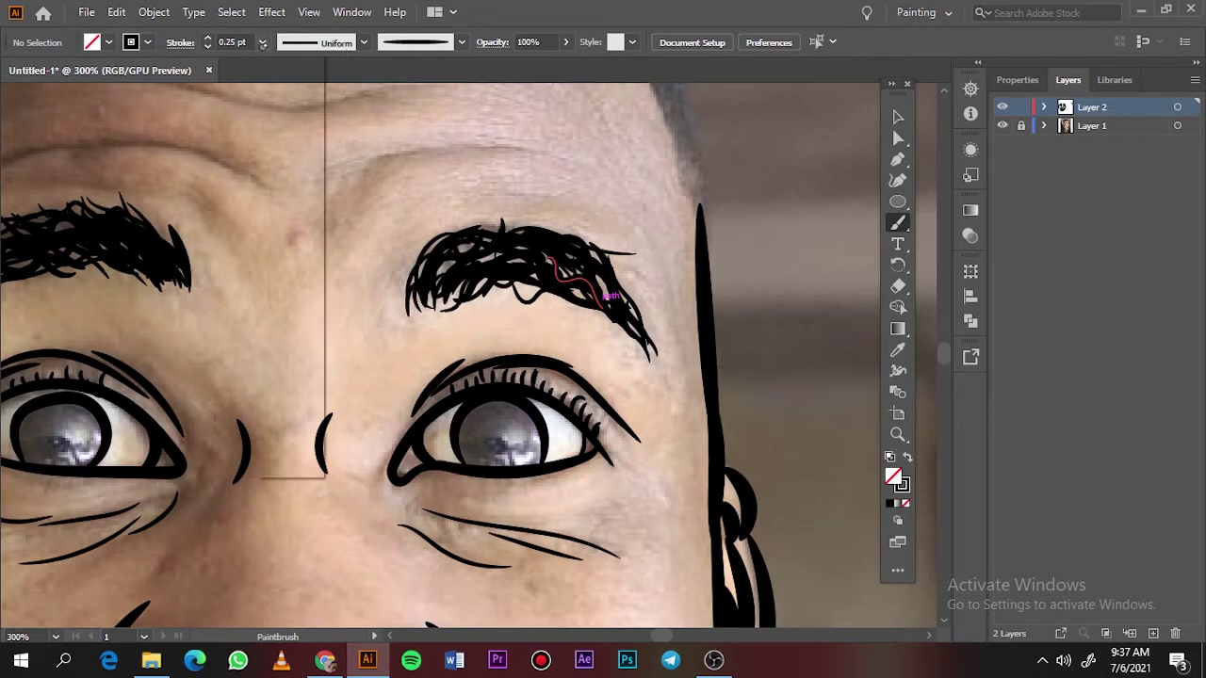
click(283, 100)
drag(573, 277, 531, 239)
drag(603, 290, 492, 244)
key(ctrl+0)
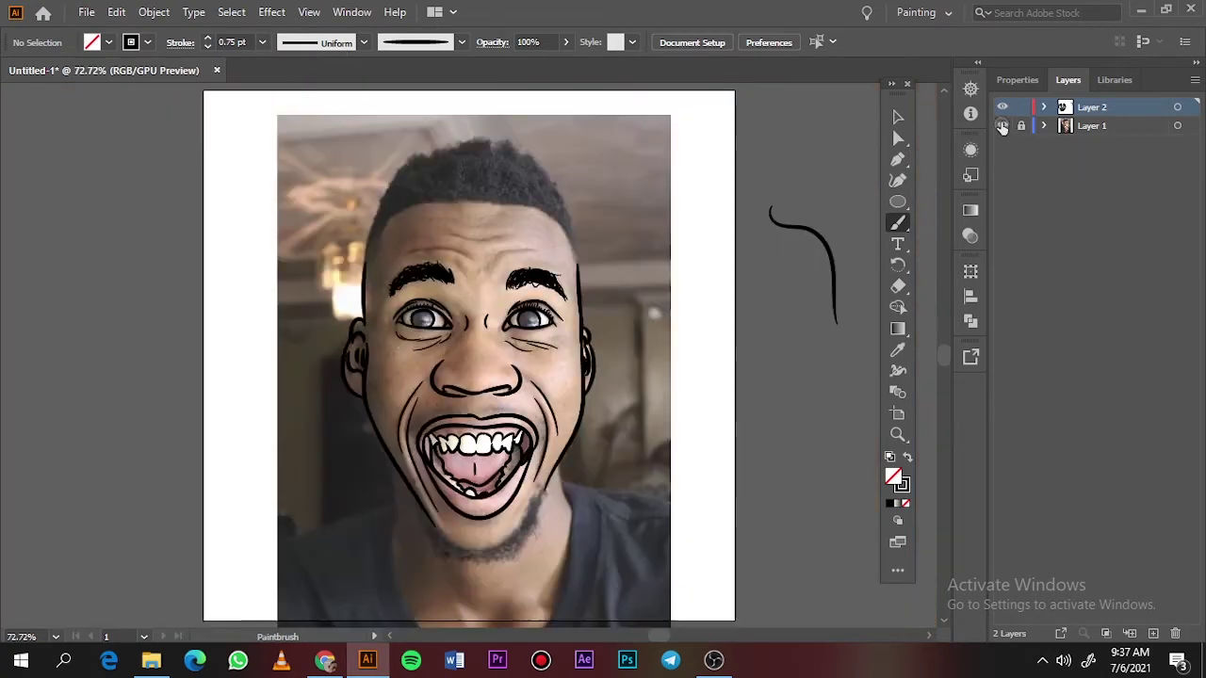
click(1003, 127)
click(1003, 126)
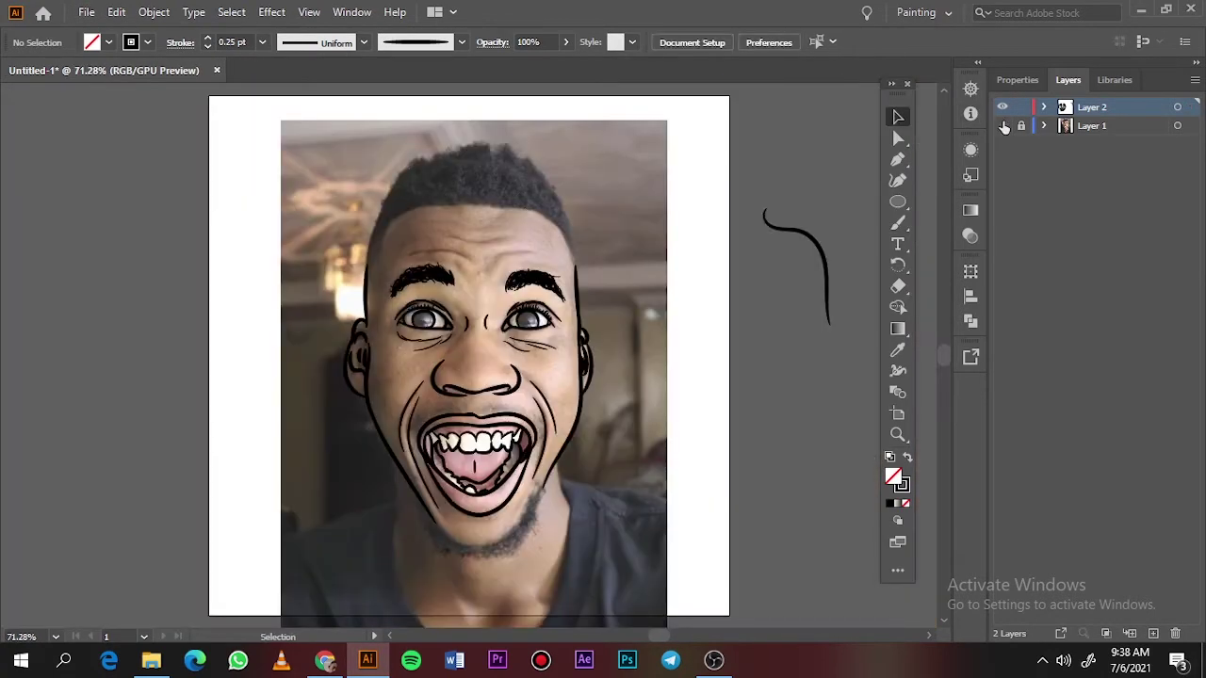
Swap to a black fill without stroke and fill the right eye's iris with the Pencil, leaving the light reflections open
click(1002, 125)
click(1002, 126)
scroll(557, 396, up, 1)
scroll(536, 361, up, 7)
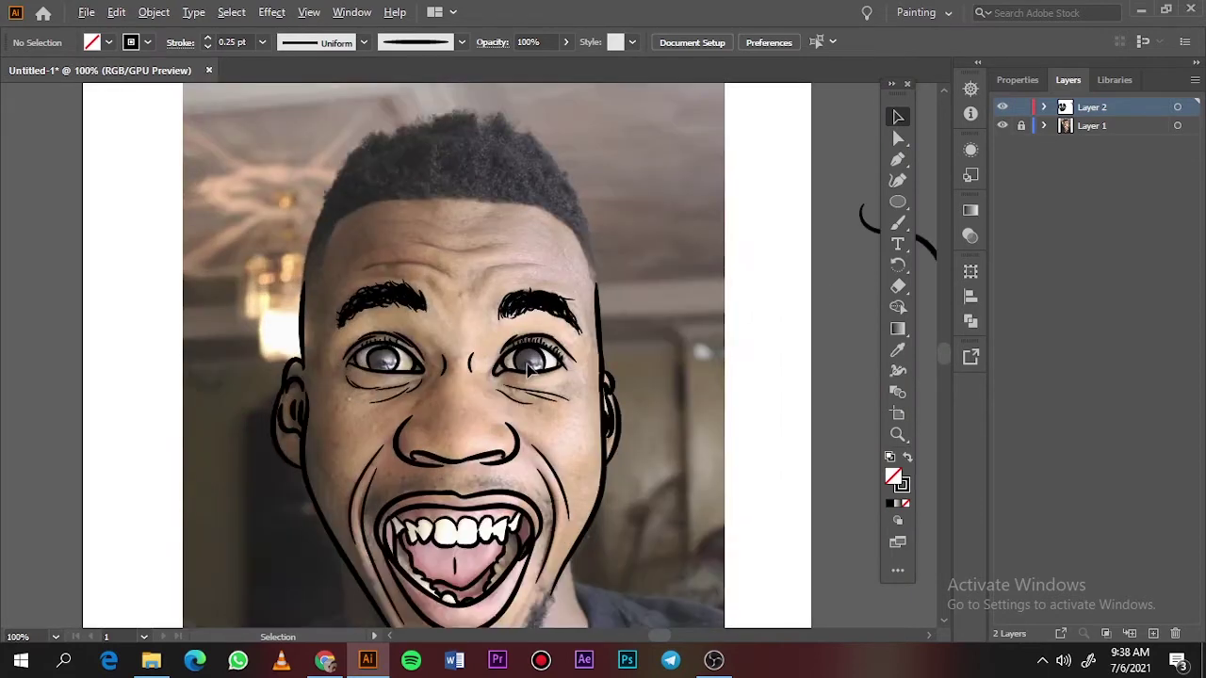
click(908, 457)
key(n)
mouse_move(430, 409)
mouse_down()
mouse_move(540, 422)
mouse_move(465, 290)
mouse_move(432, 420)
mouse_up()
key(ctrl+z)
mouse_move(503, 360)
mouse_down()
mouse_move(576, 409)
mouse_move(427, 371)
mouse_move(514, 419)
mouse_up()
key(ctrl+z)
key(ctrl+0)
click(1003, 125)
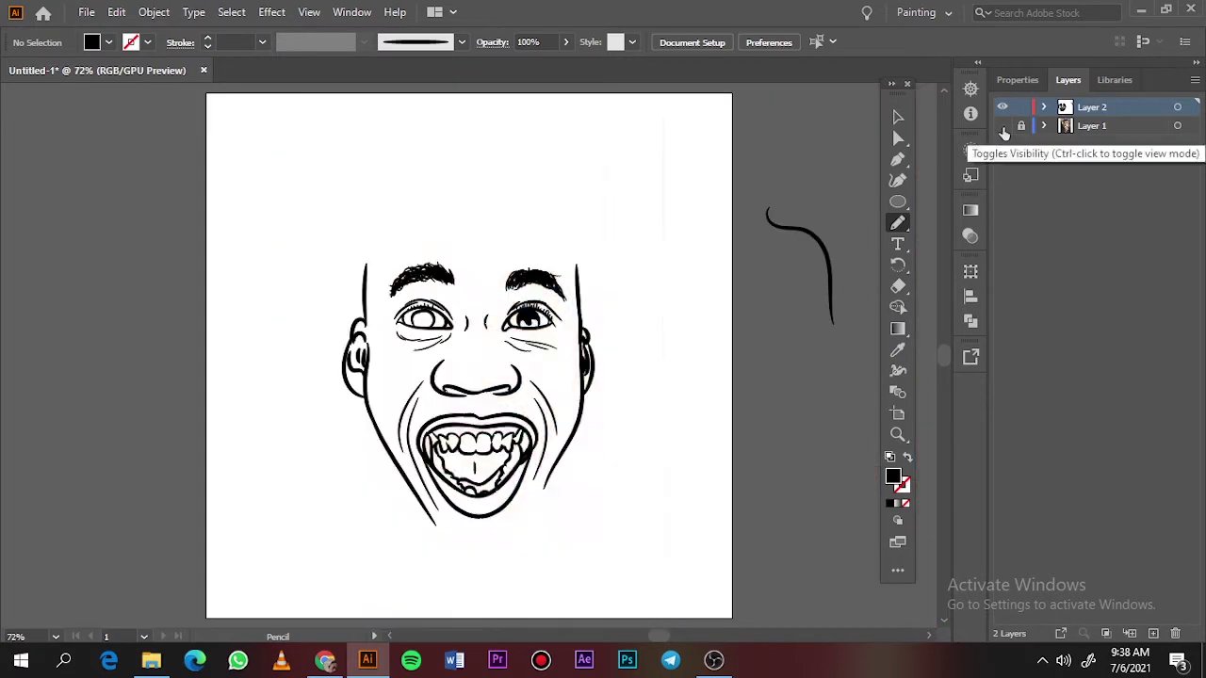
double_click(1003, 126)
click(1002, 125)
Refine the black Pencil shapes around the light reflections in the right eye's iris
scroll(535, 320, up, 8)
drag(537, 287, 602, 307)
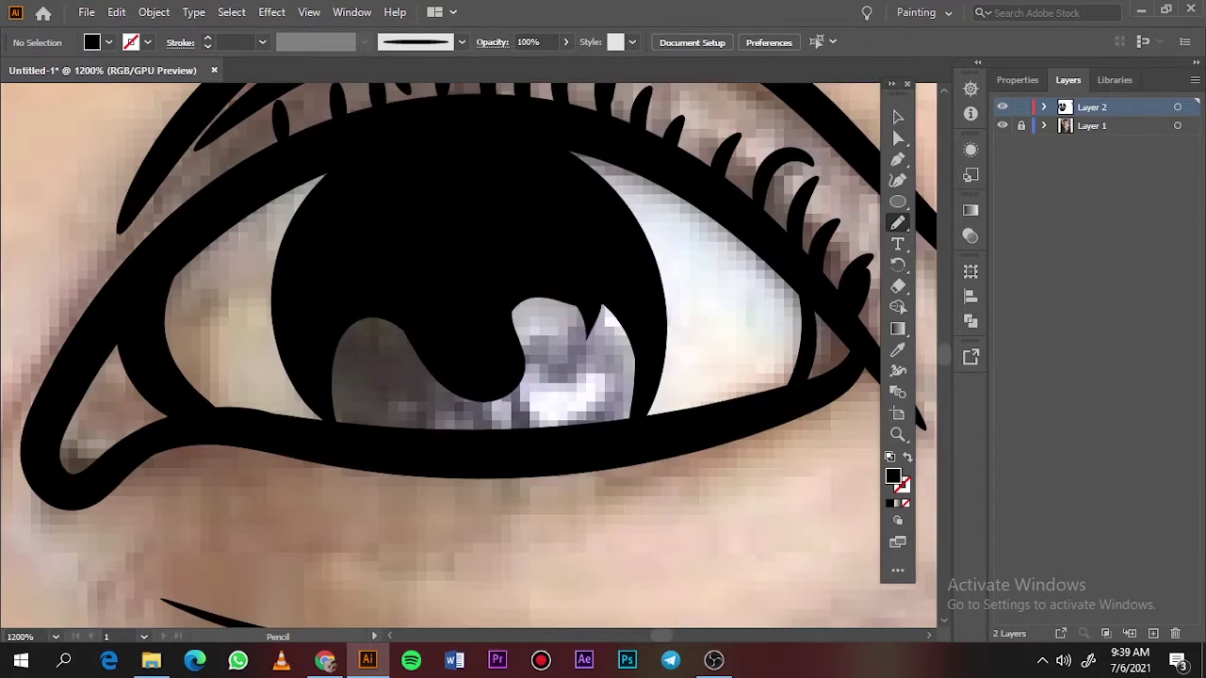
drag(514, 318, 531, 295)
Fill the left eye's iris with a black Pencil shape around its reflections, and compare the eyes with the photo layer hidden
scroll(321, 420, left, 15)
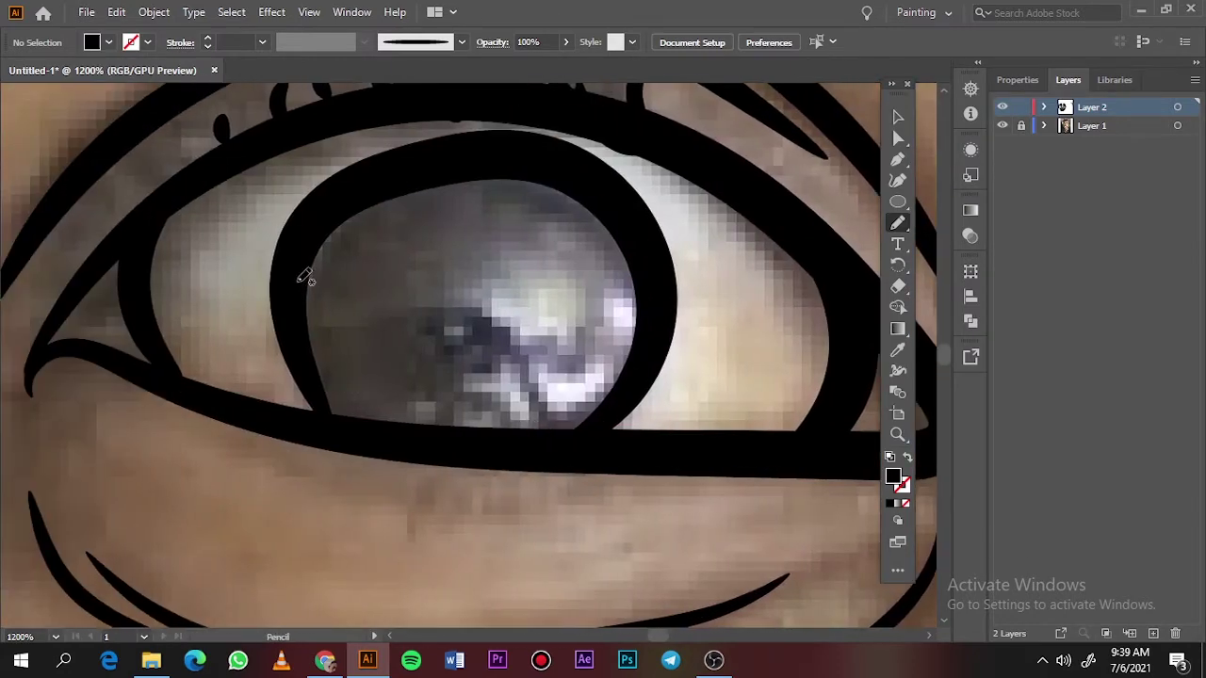
mouse_move(305, 279)
mouse_down()
mouse_move(399, 302)
mouse_move(625, 286)
mouse_move(289, 277)
mouse_move(302, 279)
mouse_up()
key(ctrl+0)
click(1003, 126)
click(1003, 125)
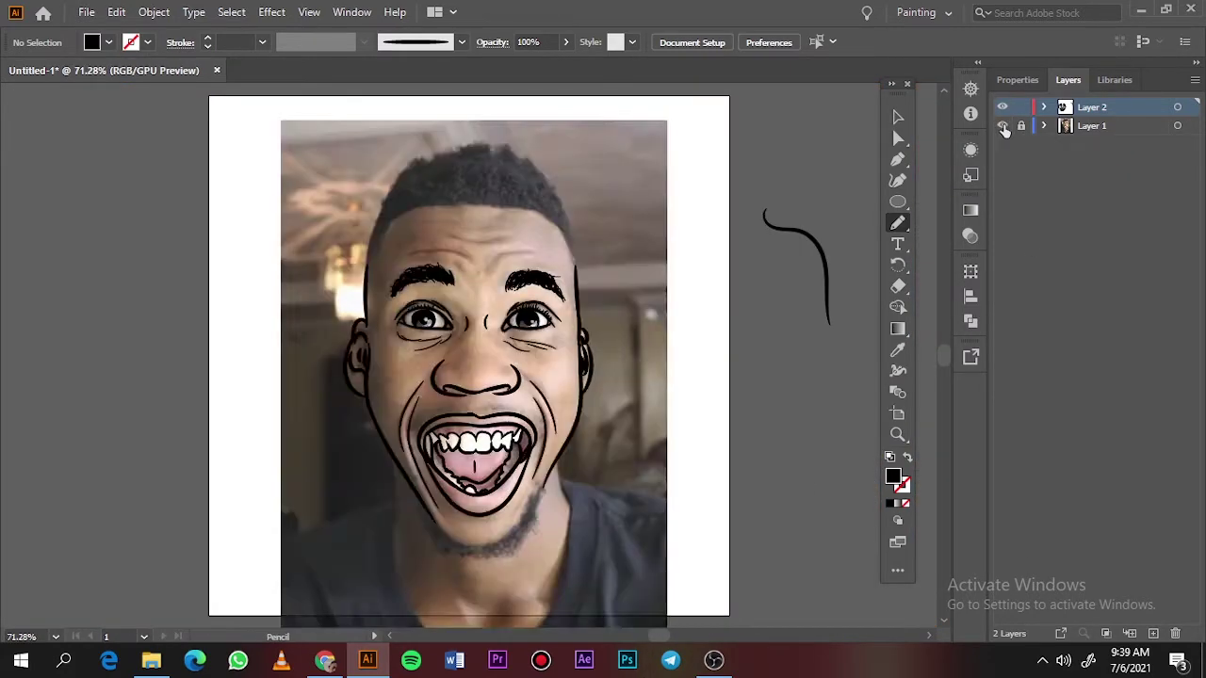
click(1002, 125)
click(1003, 127)
Draw solid black Pencil shapes with jagged edges over the right half of the hair, from the temple to the crown
scroll(465, 214, up, 3)
scroll(468, 227, up, 3)
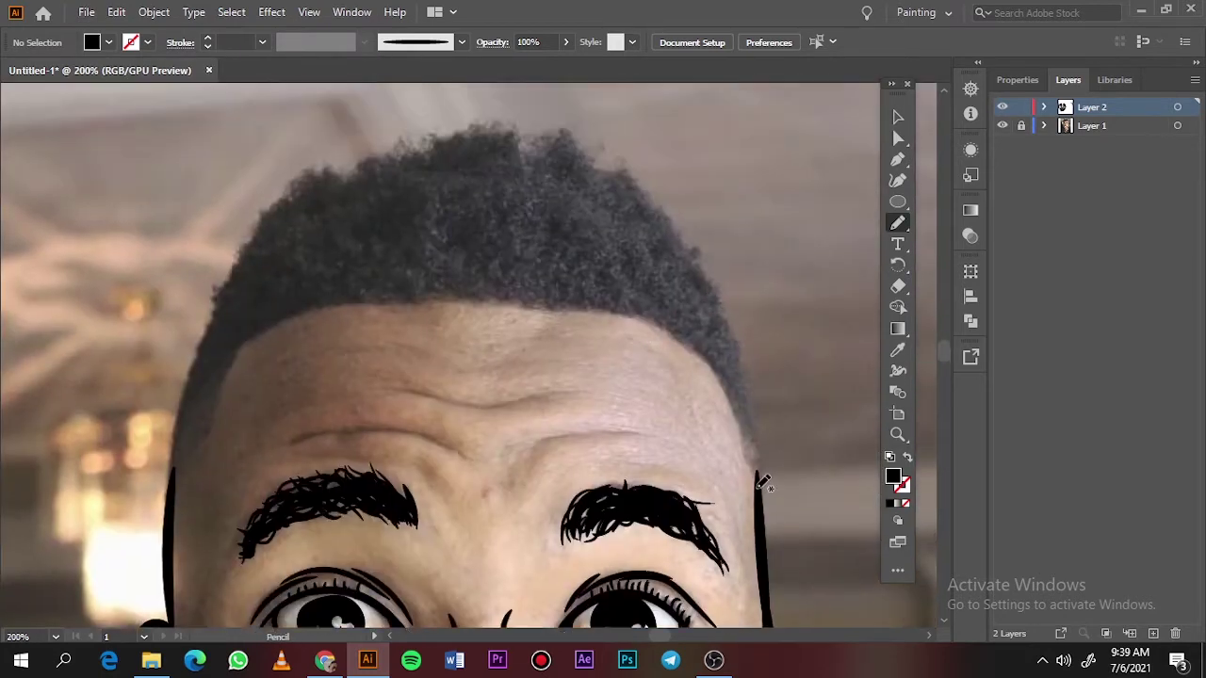
drag(554, 302, 699, 260)
drag(761, 416, 782, 444)
scroll(748, 323, up, 3)
scroll(749, 323, left, 3)
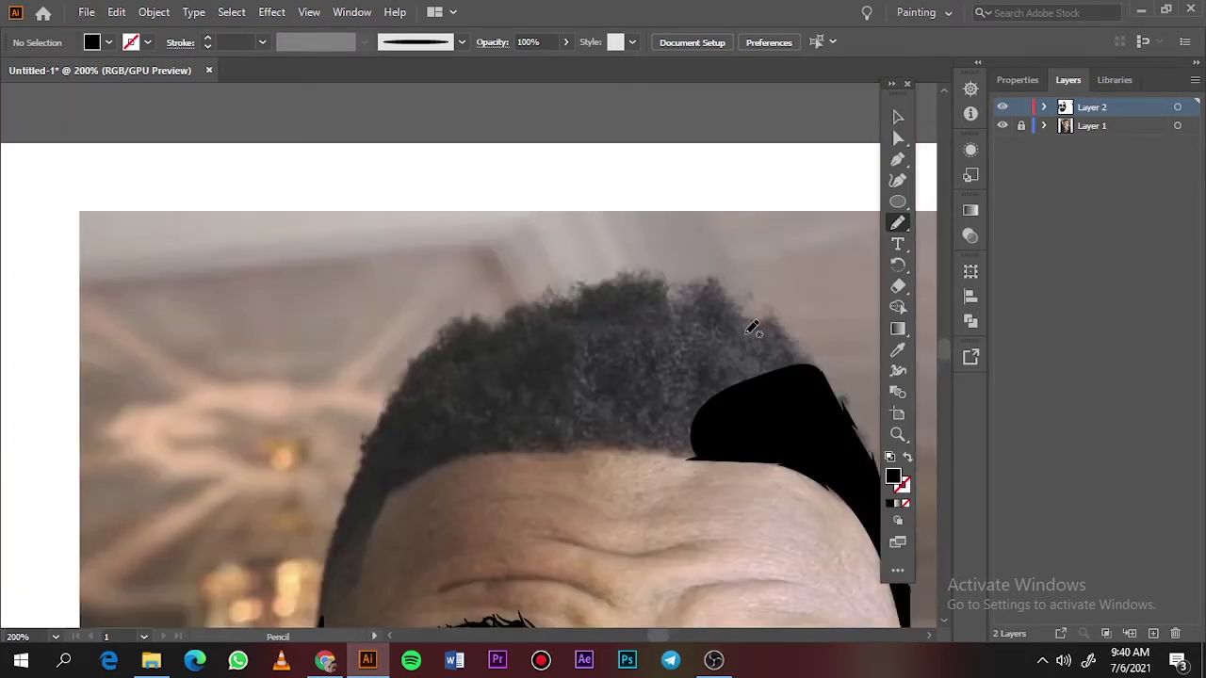
drag(848, 422, 812, 345)
mouse_move(606, 298)
mouse_down()
mouse_move(641, 440)
mouse_move(709, 454)
mouse_up()
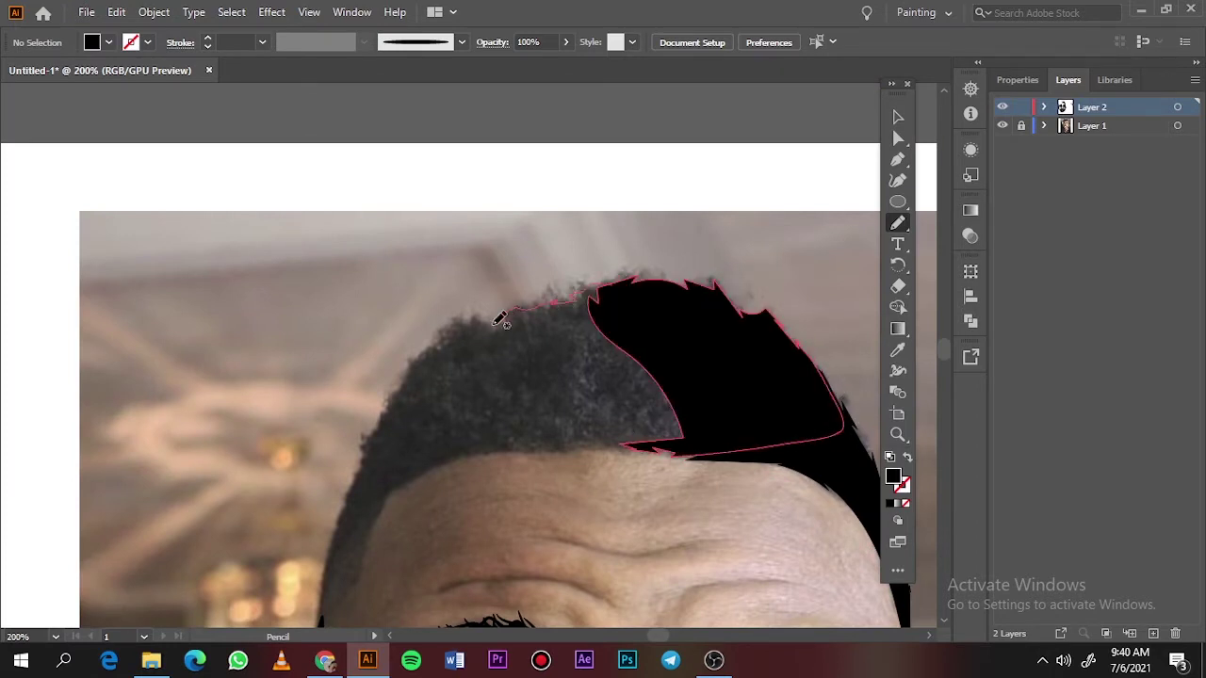
Cover the left half of the hair with jagged black Pencil shapes from the crown down toward the temple
drag(421, 352, 509, 451)
drag(622, 450, 683, 455)
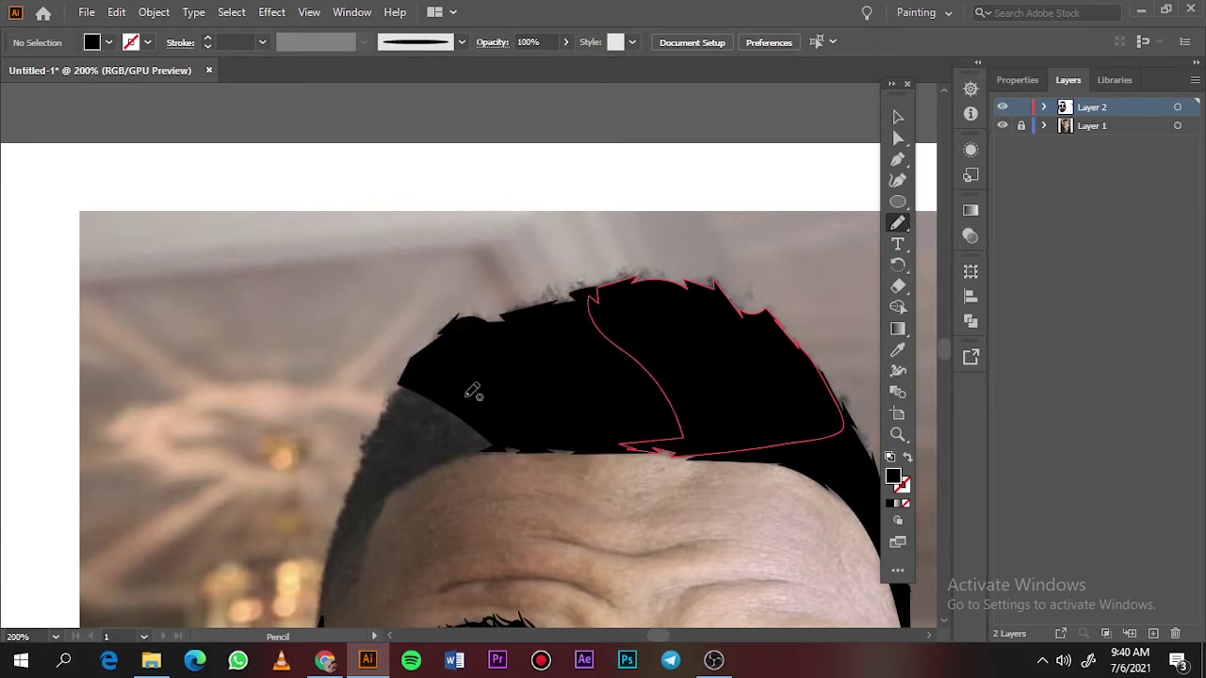
mouse_move(345, 538)
mouse_down()
mouse_move(458, 457)
mouse_move(520, 451)
mouse_up()
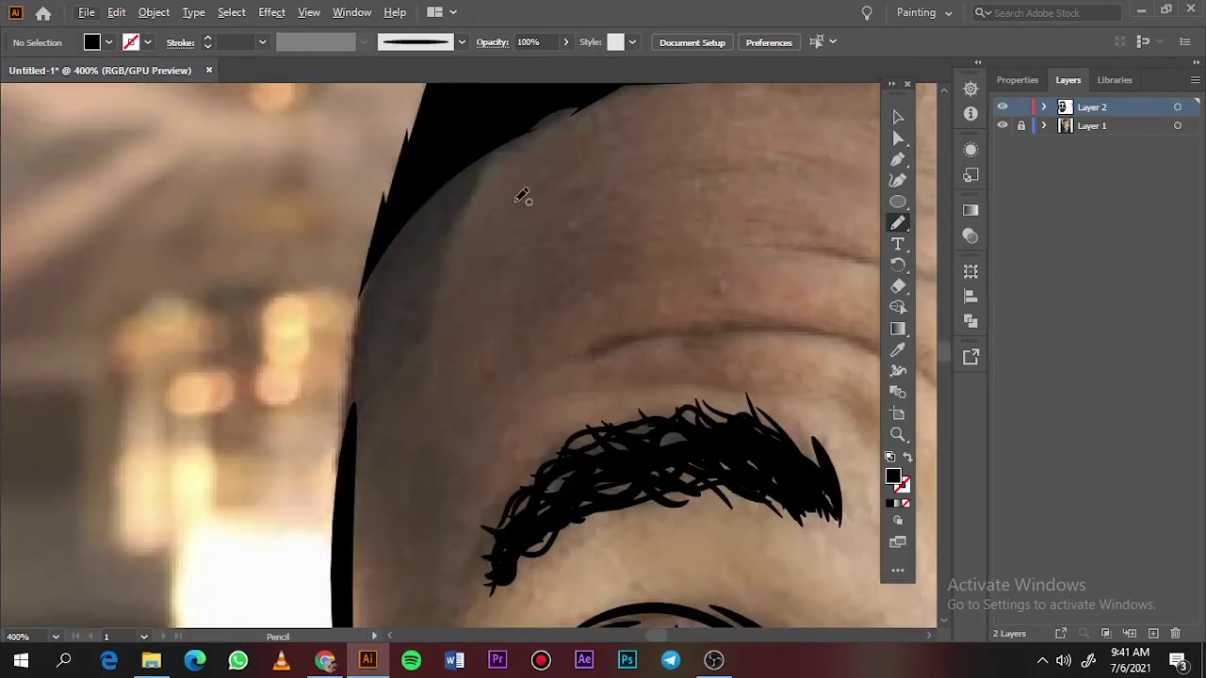
drag(534, 103, 461, 220)
drag(428, 343, 392, 364)
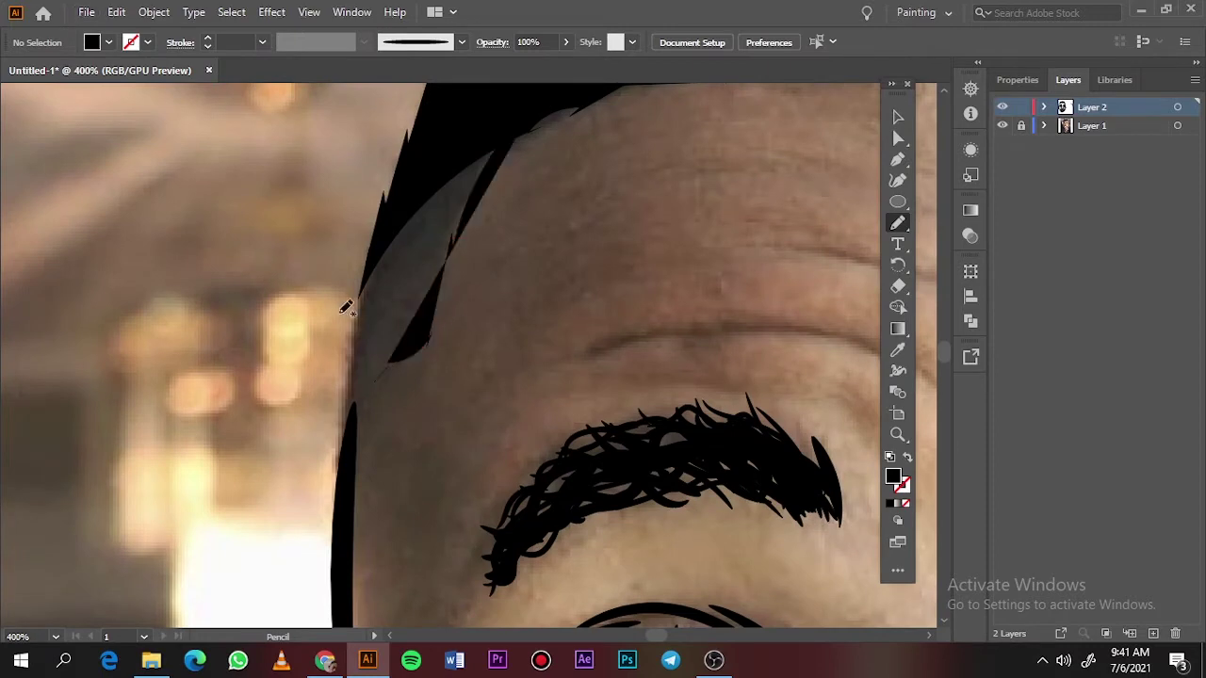
key(ctrl+z)
Draw a closed black Pencil shape for the left temple hair down to the face outline, and preview it without the photo
drag(521, 116, 350, 450)
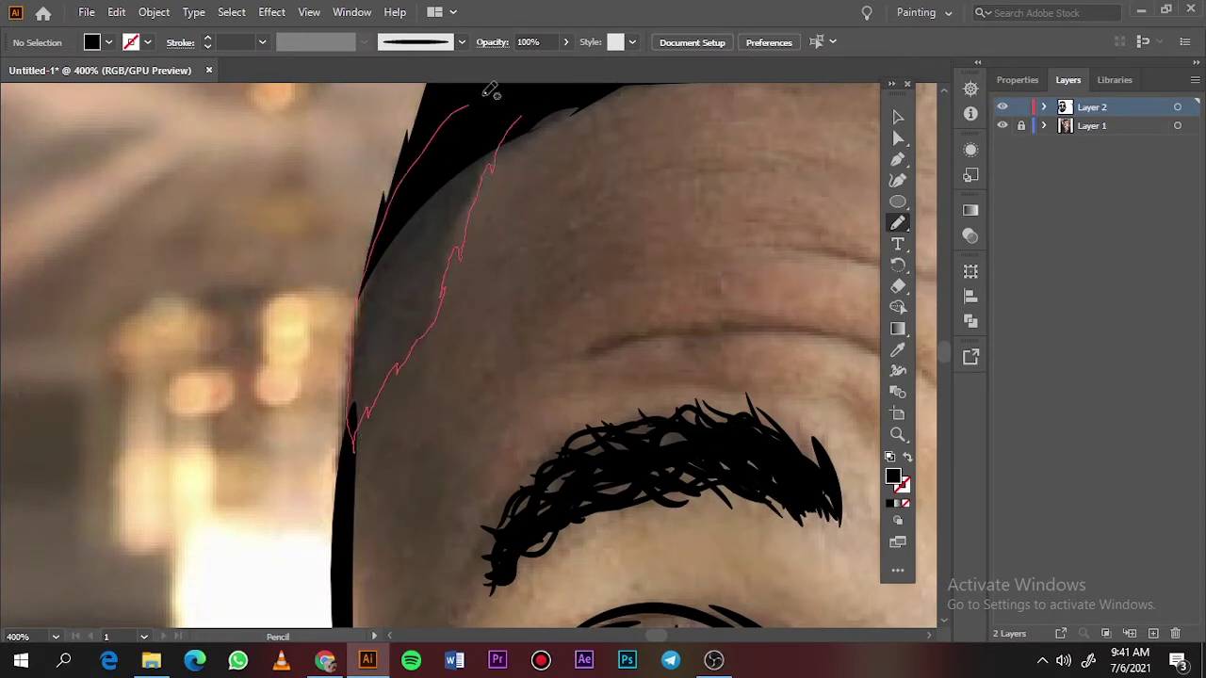
key(ctrl+0)
click(1003, 126)
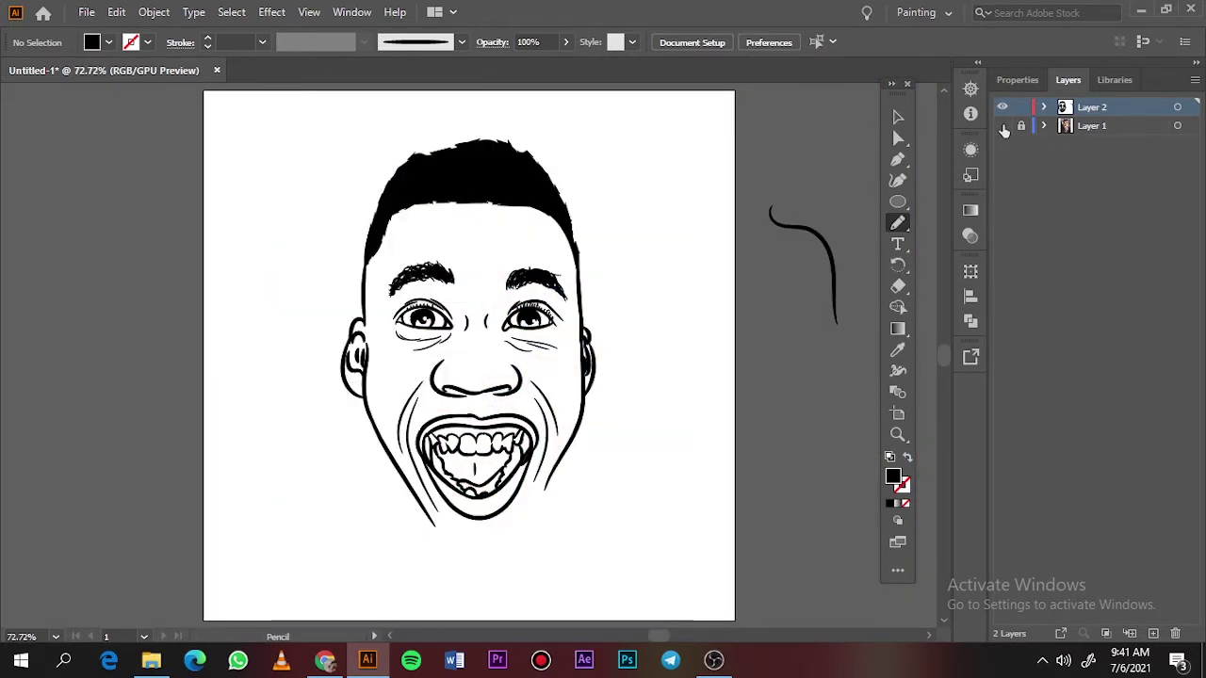
click(1003, 125)
Switch to the Paintbrush at 0.25 pt and add small curly hair strokes around the hair's outer edge from right to left temple
scroll(575, 151, up, 3)
scroll(529, 273, up, 1)
click(262, 42)
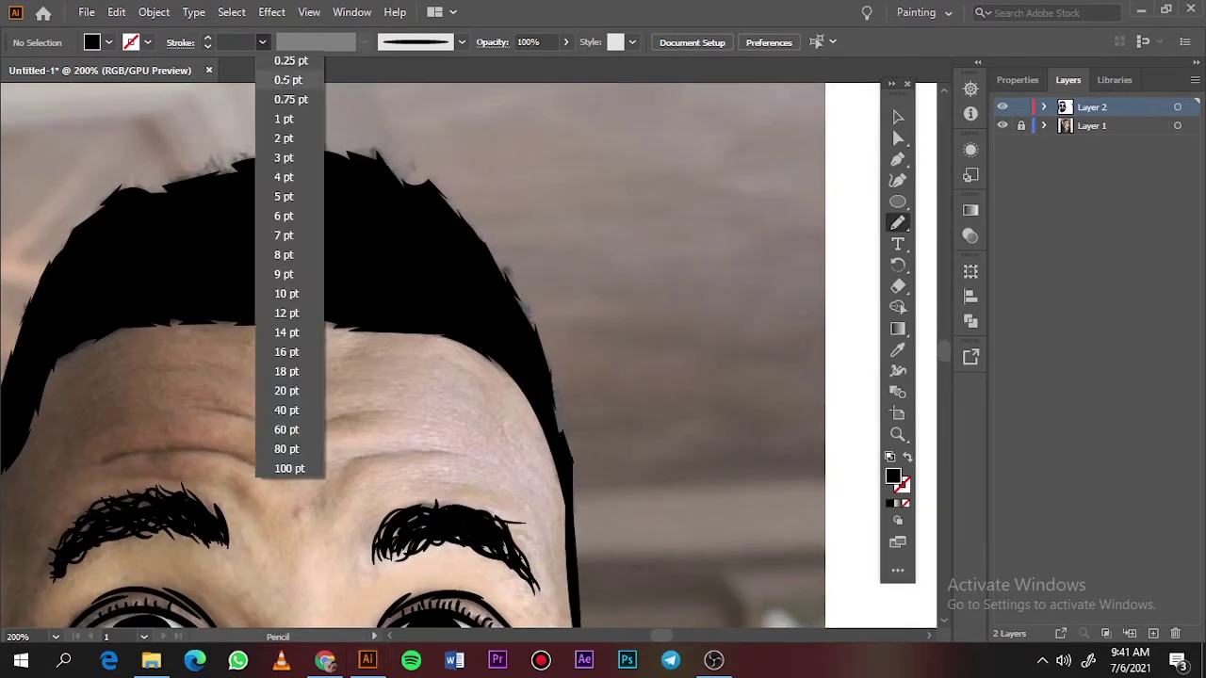
click(288, 80)
key(b)
click(262, 42)
click(289, 60)
scroll(579, 412, up, 2)
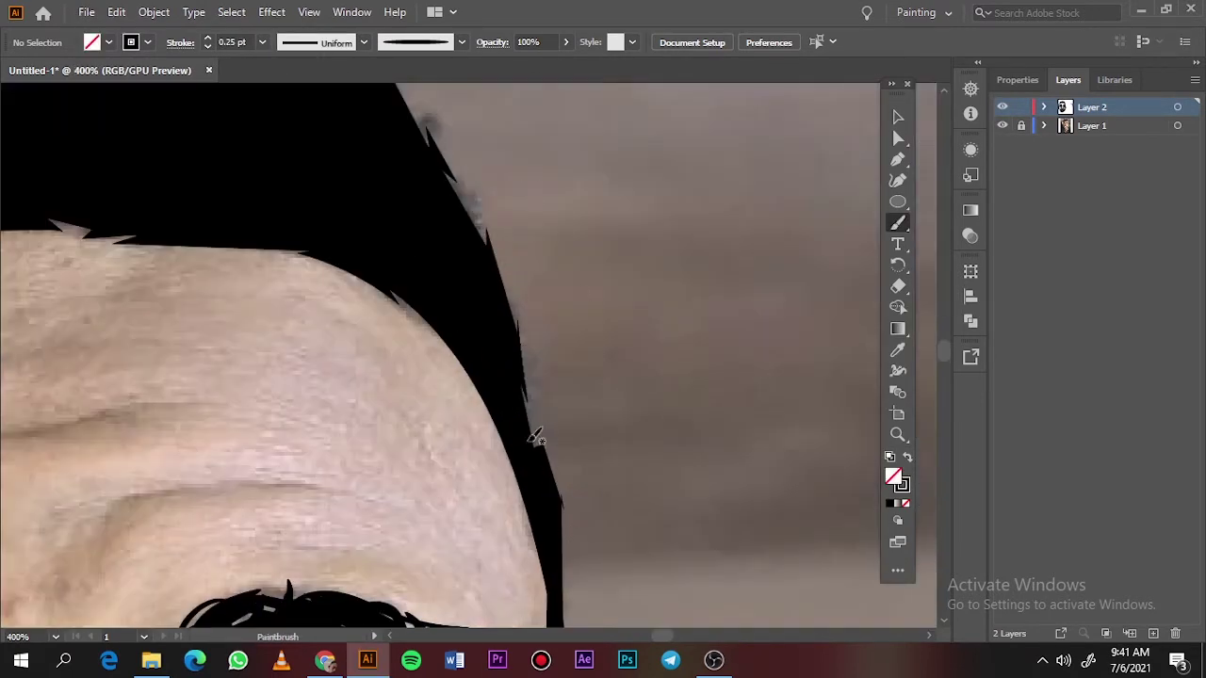
mouse_move(535, 438)
mouse_down()
mouse_move(570, 486)
mouse_move(493, 218)
mouse_move(482, 222)
mouse_move(431, 121)
mouse_up()
scroll(570, 307, down, 2)
mouse_move(527, 361)
mouse_down()
mouse_move(480, 299)
mouse_move(421, 257)
mouse_move(341, 234)
mouse_move(300, 250)
mouse_move(339, 228)
mouse_up()
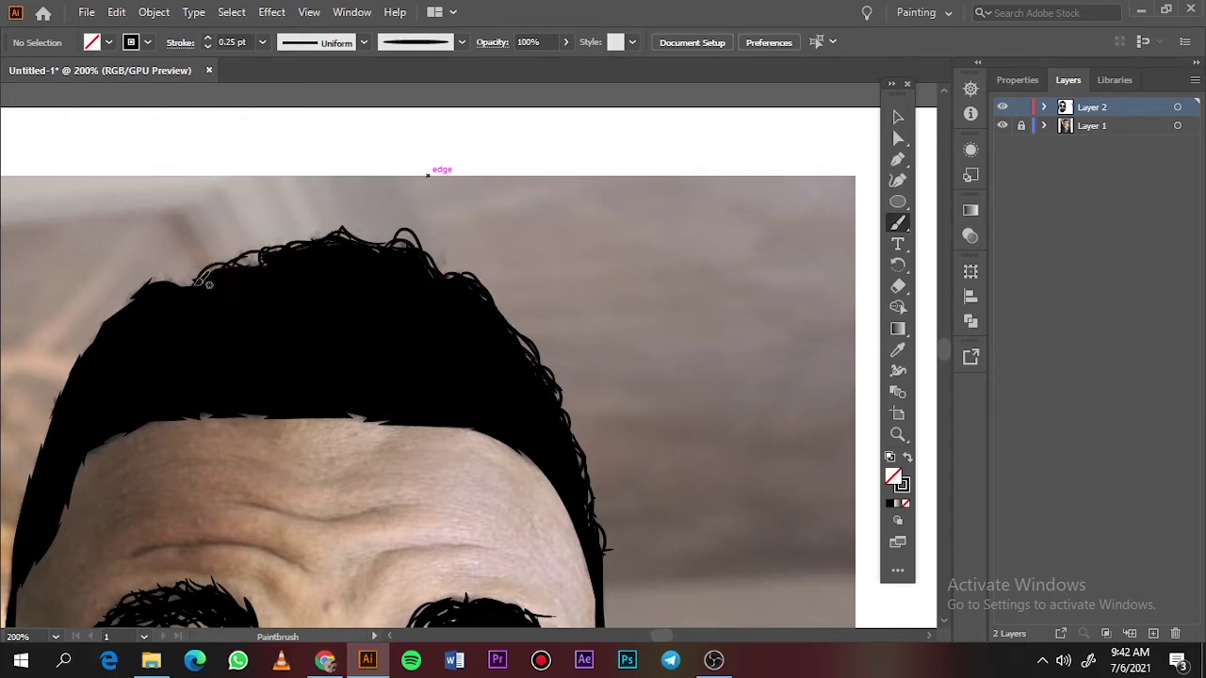
drag(396, 245, 671, 182)
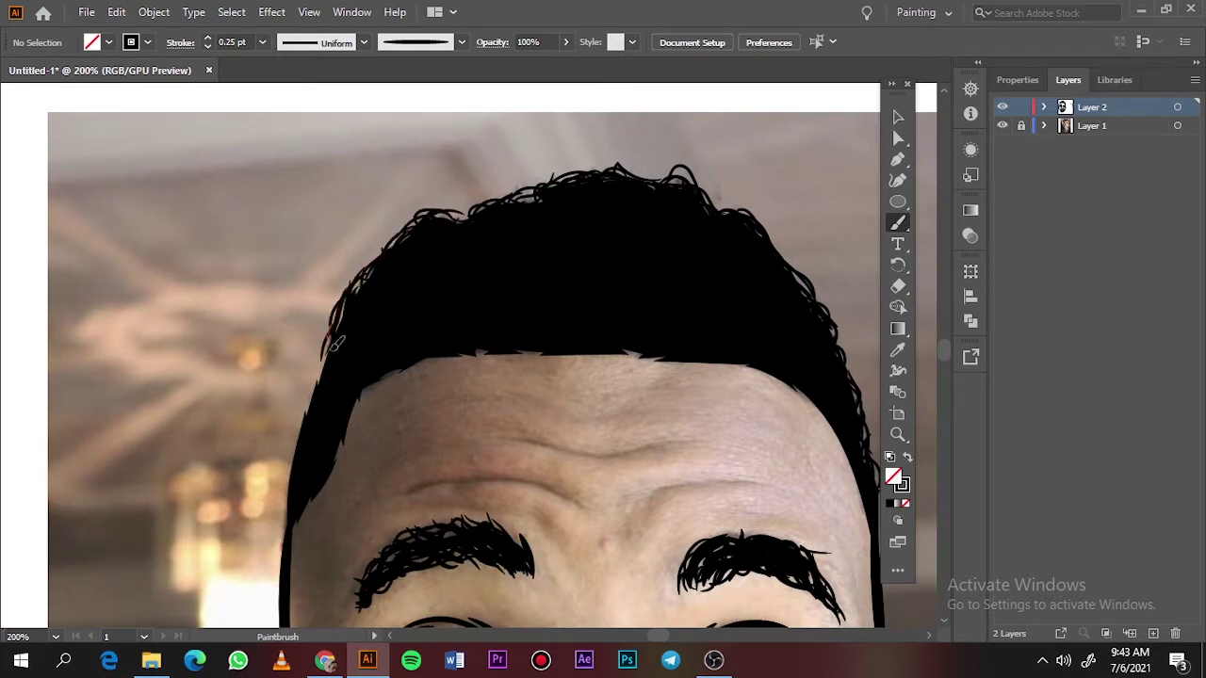
drag(303, 467, 286, 500)
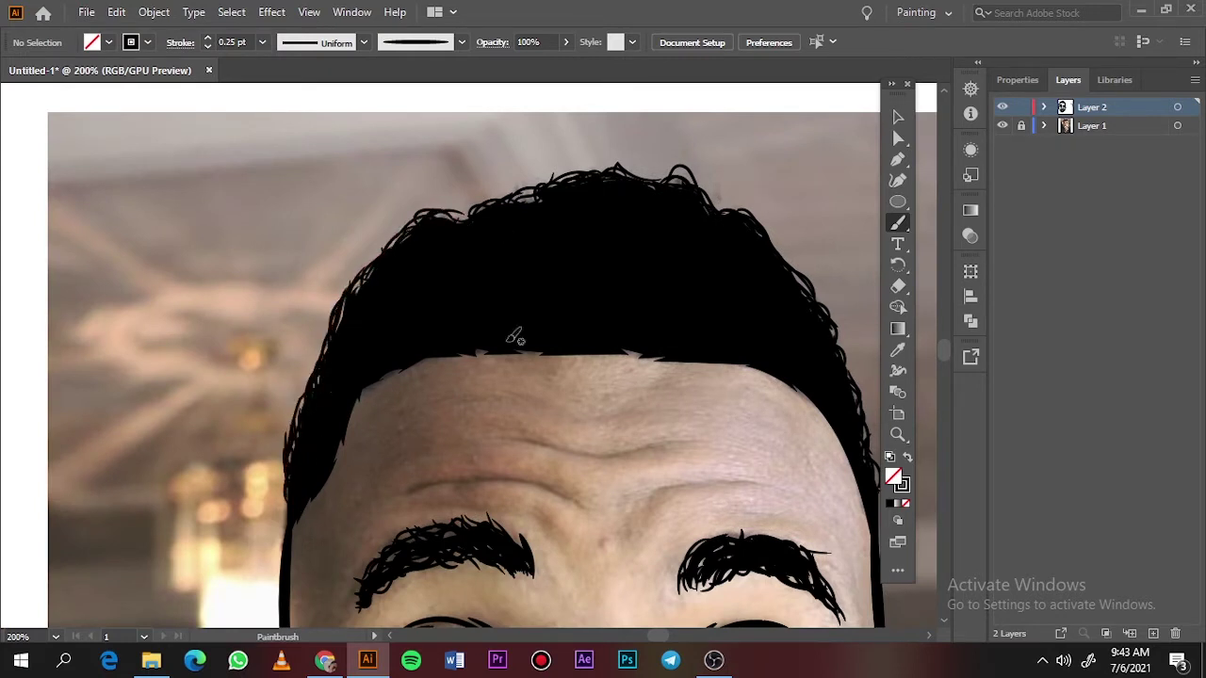
Add small curly 0.25 pt strokes along the hairline across the forehead to both temples, and preview without the photo
key(ctrl+plus)
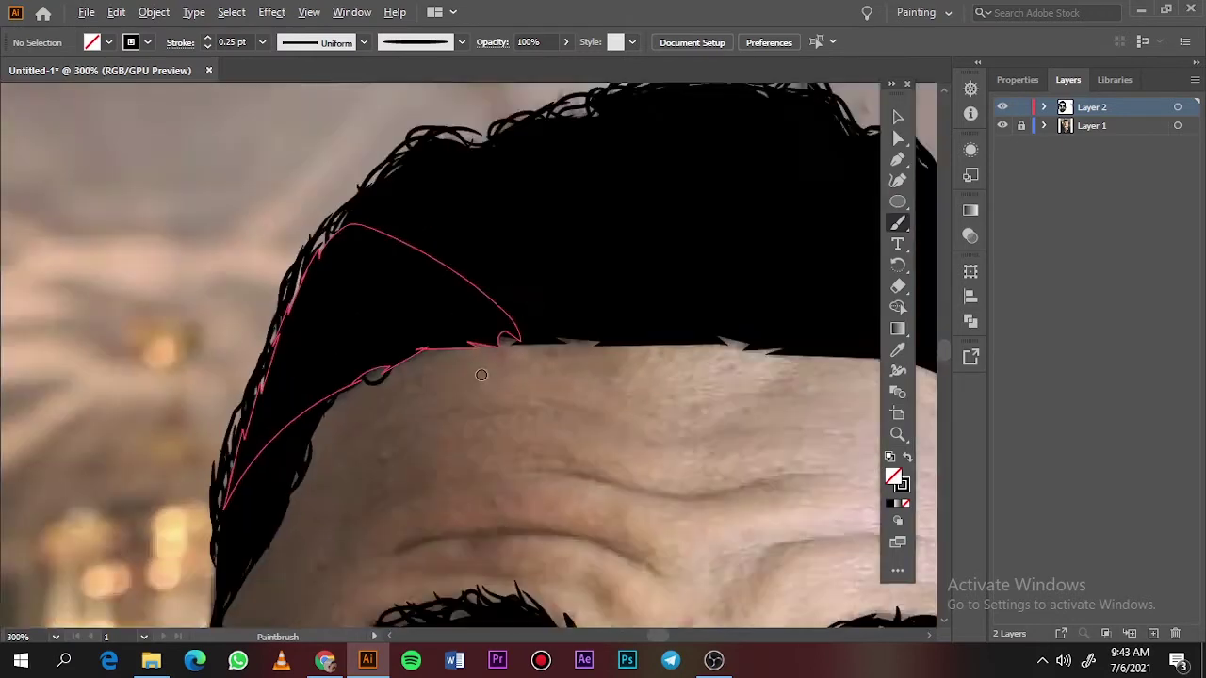
drag(443, 345, 266, 326)
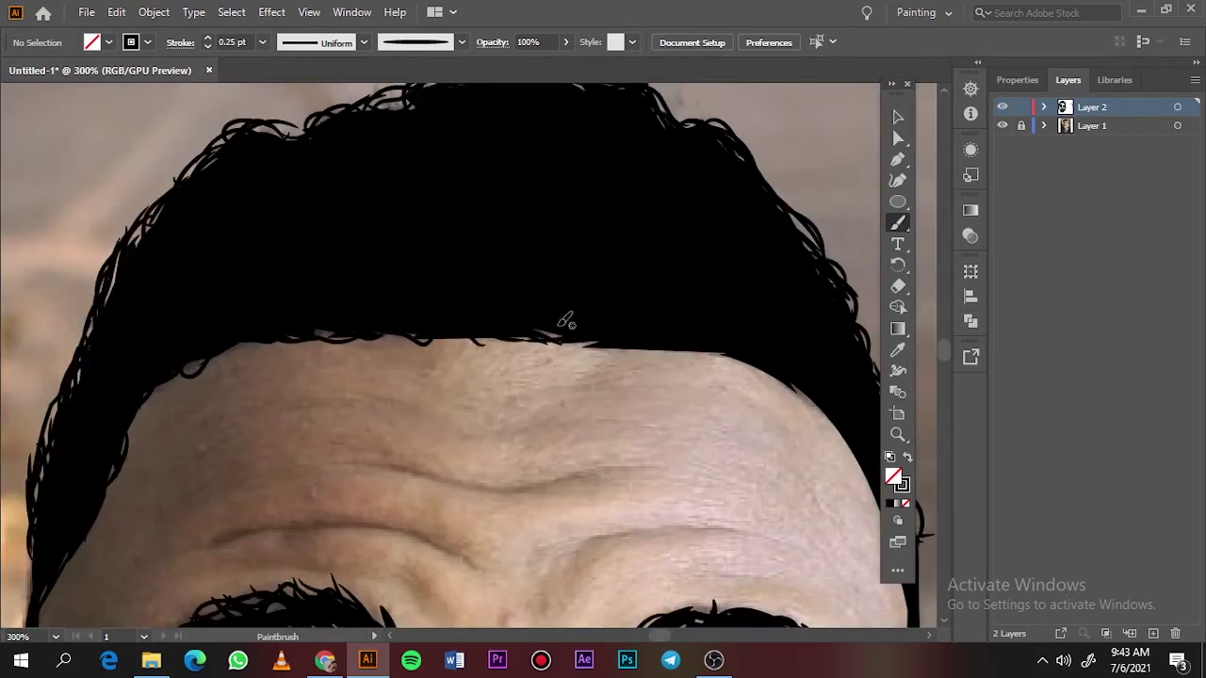
drag(772, 382, 814, 404)
drag(821, 415, 673, 265)
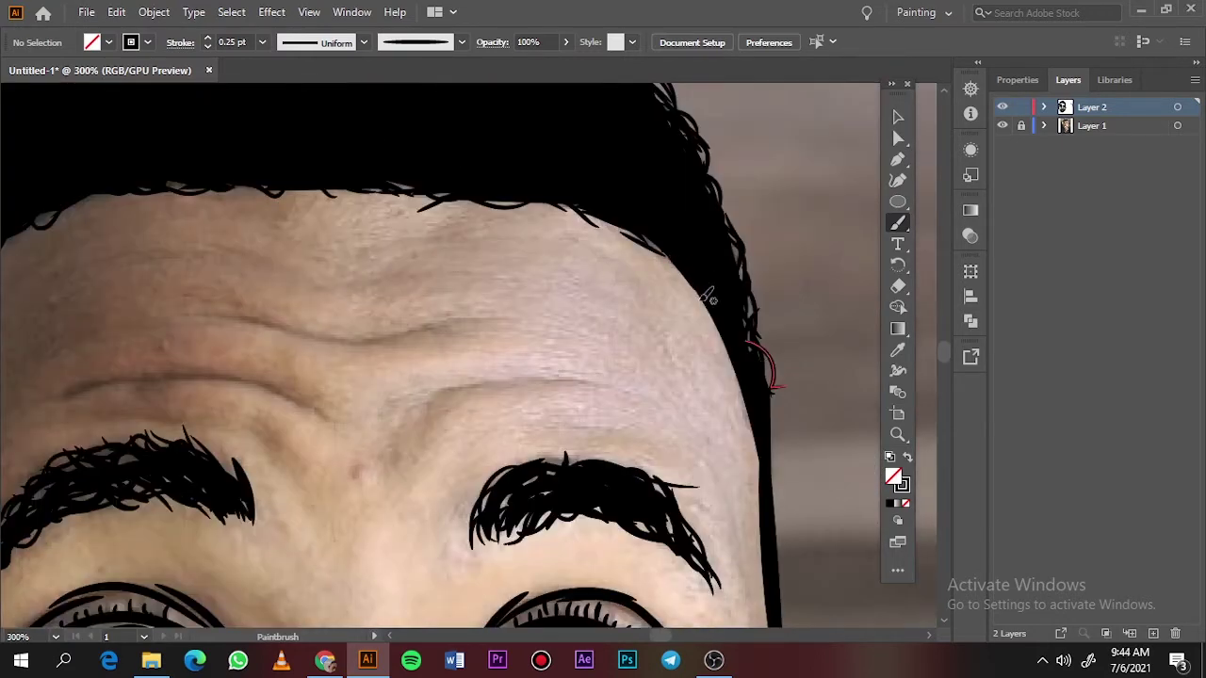
key(ctrl+0)
click(1002, 126)
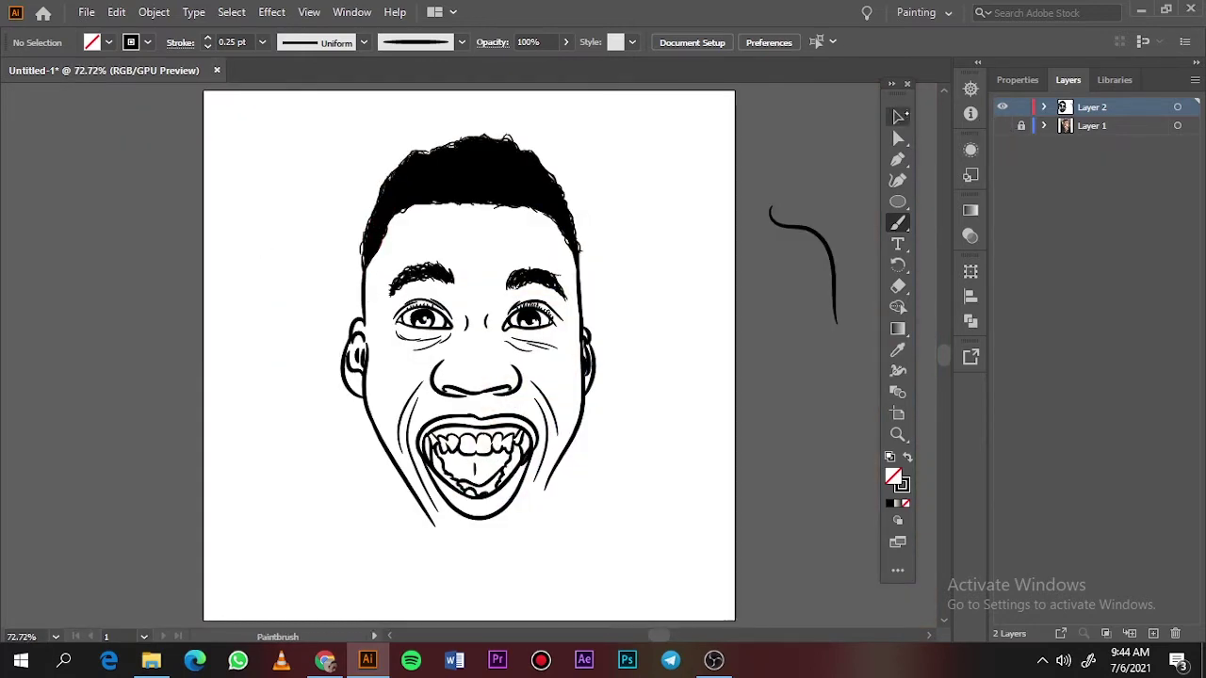
Show the photo again and draw a thin curved crease just below the lower lip
scroll(947, 254, down, 2)
click(1003, 126)
scroll(473, 471, up, 4)
scroll(673, 418, up, 1)
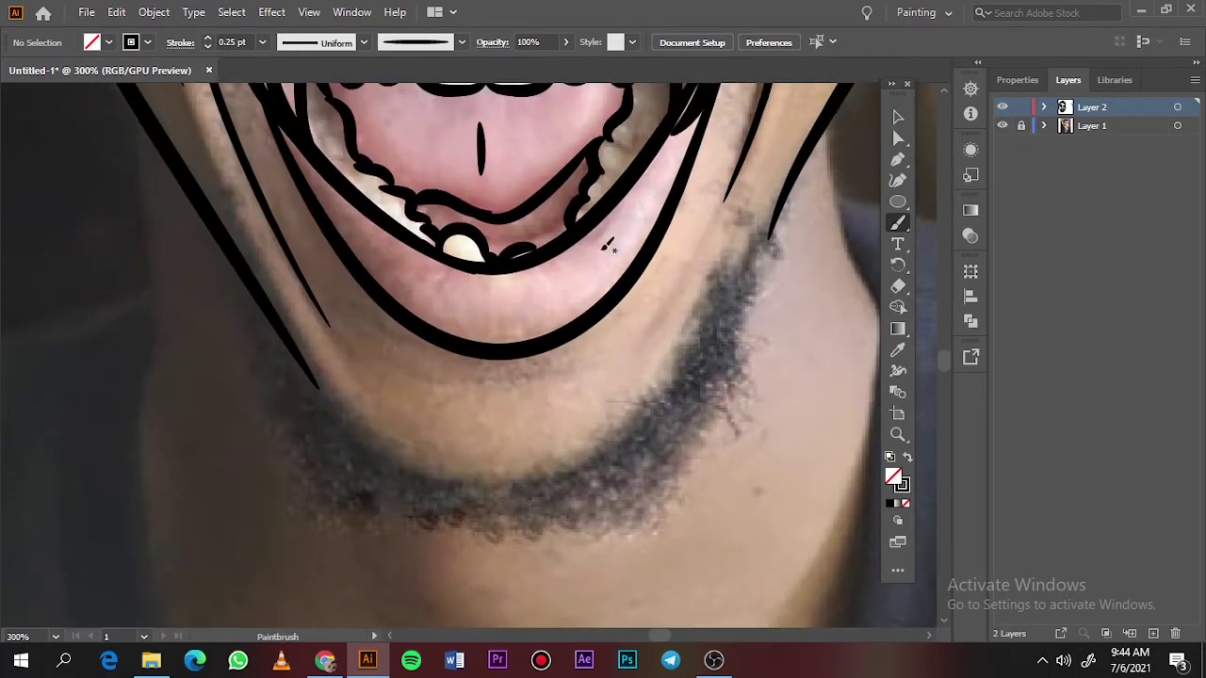
drag(522, 377, 585, 360)
Build up the beard around the jaw and chin with dense overlapping 0.75 pt Paintbrush strokes
mouse_move(765, 235)
mouse_down()
mouse_move(741, 275)
mouse_move(775, 222)
mouse_move(723, 290)
mouse_move(655, 454)
mouse_move(688, 382)
mouse_move(560, 456)
mouse_move(670, 458)
mouse_move(646, 469)
mouse_move(738, 344)
mouse_move(629, 479)
mouse_move(516, 504)
mouse_move(302, 377)
mouse_move(442, 485)
mouse_move(357, 478)
mouse_move(398, 449)
mouse_move(506, 512)
mouse_up()
drag(285, 394, 363, 507)
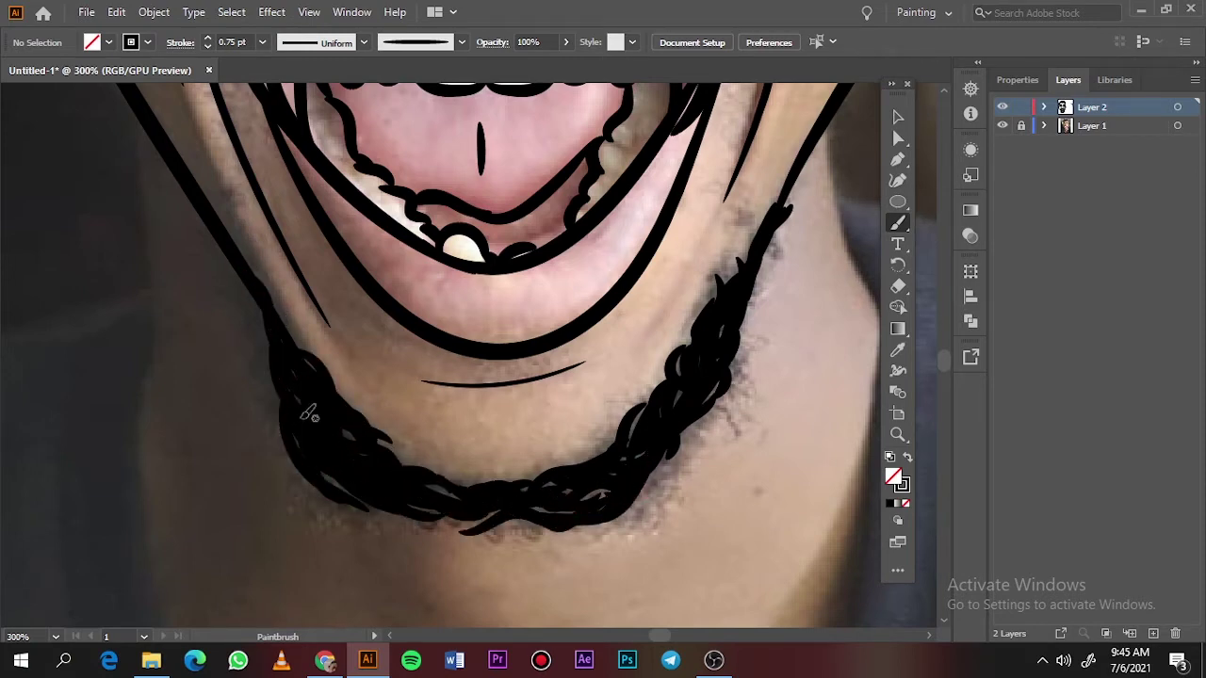
drag(319, 360, 446, 486)
drag(364, 413, 405, 526)
drag(346, 395, 381, 454)
scroll(528, 437, down, 2)
mouse_move(361, 371)
mouse_down()
mouse_move(397, 426)
mouse_move(617, 497)
mouse_move(698, 409)
mouse_up()
scroll(617, 471, up, 1)
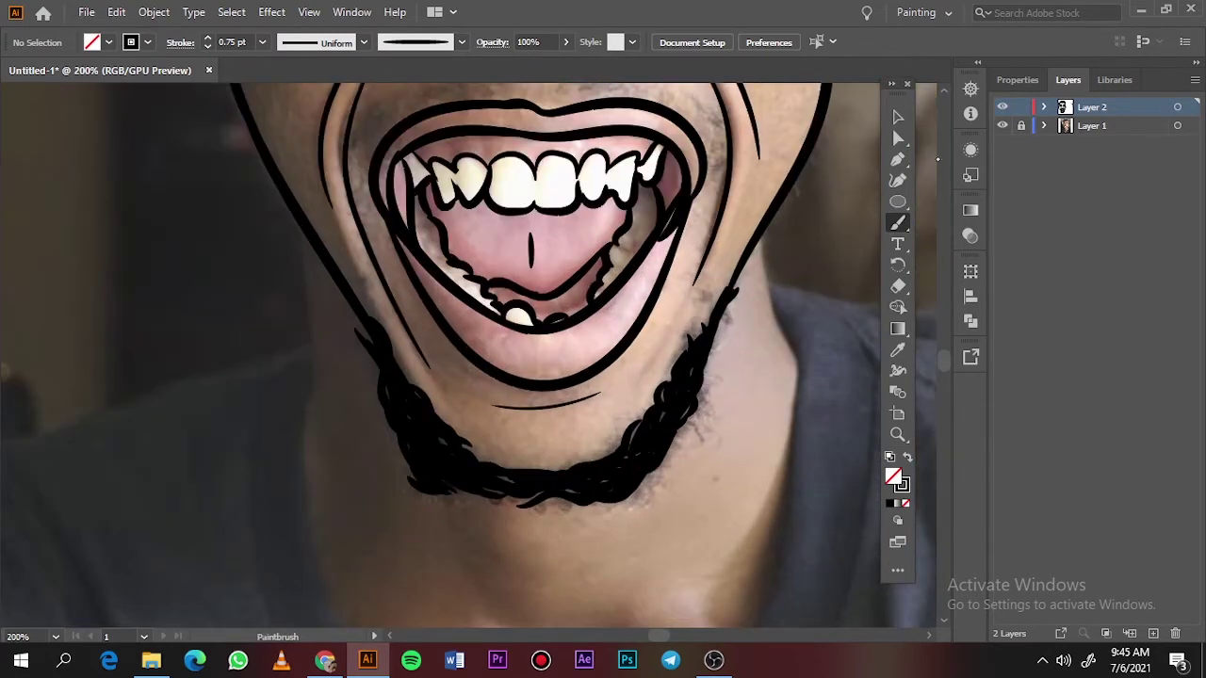
Fill the gaps inside the beard with 1 pt strokes and roughen its edges with 0.5 pt strokes
click(262, 41)
click(282, 131)
drag(419, 424, 466, 454)
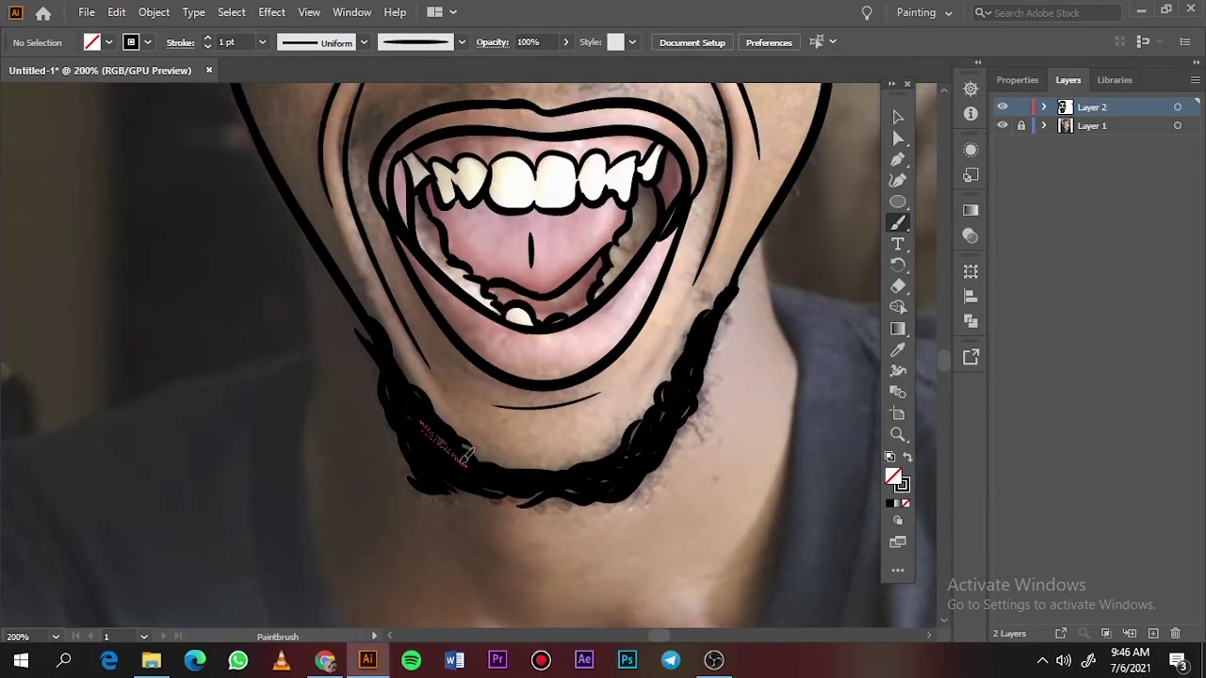
click(261, 42)
click(283, 102)
drag(438, 415, 474, 439)
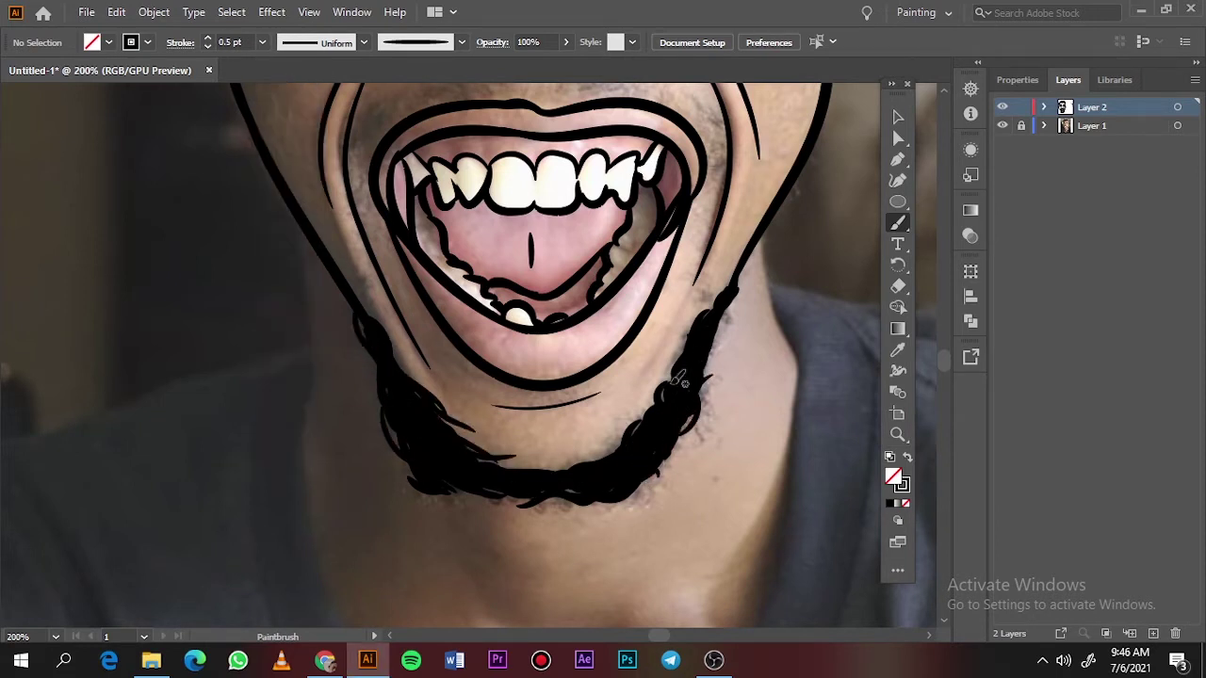
Add fine curly 0.25 pt hairs around the beard's edges, and preview the drawing without the photo
click(262, 41)
click(283, 86)
drag(379, 354, 380, 329)
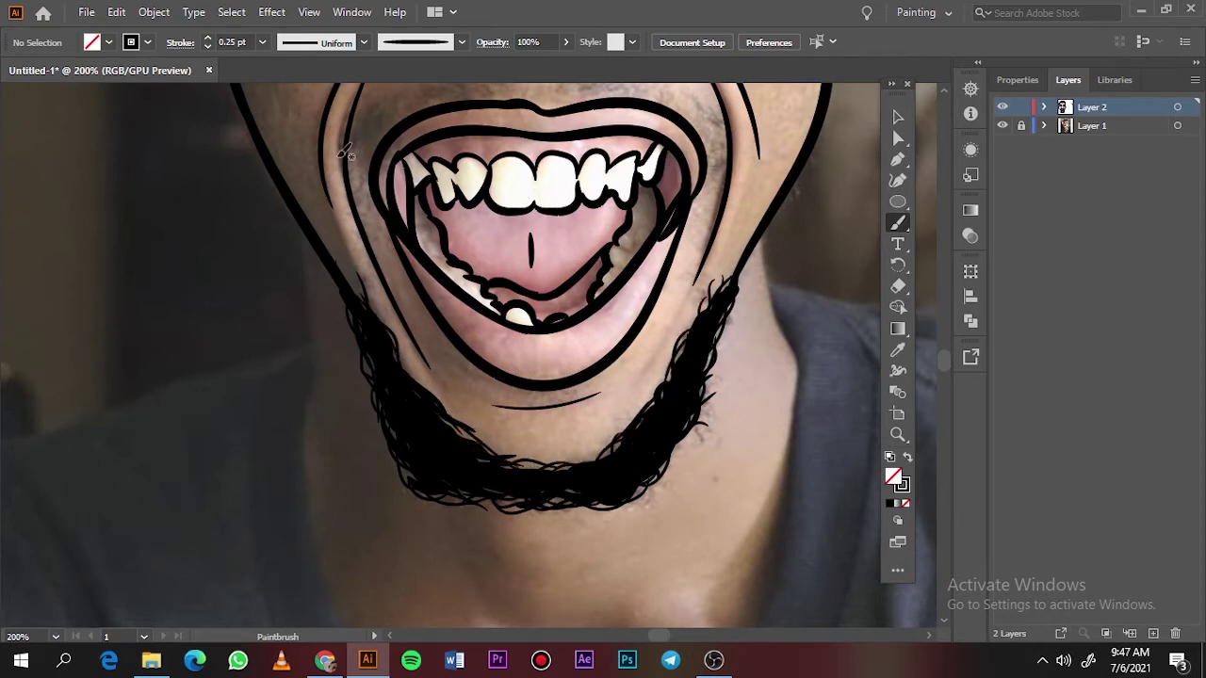
key(ctrl+0)
click(1002, 125)
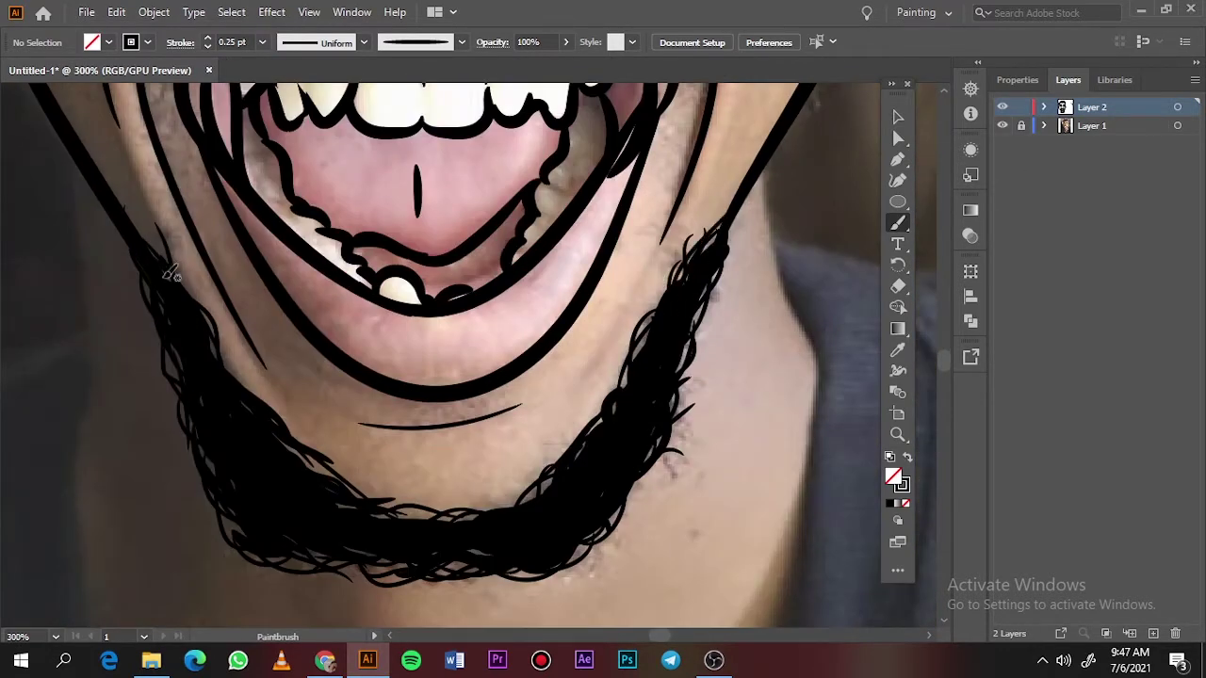
Draw both halves of the moustache above the upper lip with short curly 0.25 pt strokes, and hide the photo
scroll(447, 385, up, 5)
mouse_move(702, 364)
mouse_down()
mouse_move(694, 321)
mouse_move(590, 241)
mouse_move(513, 267)
mouse_up()
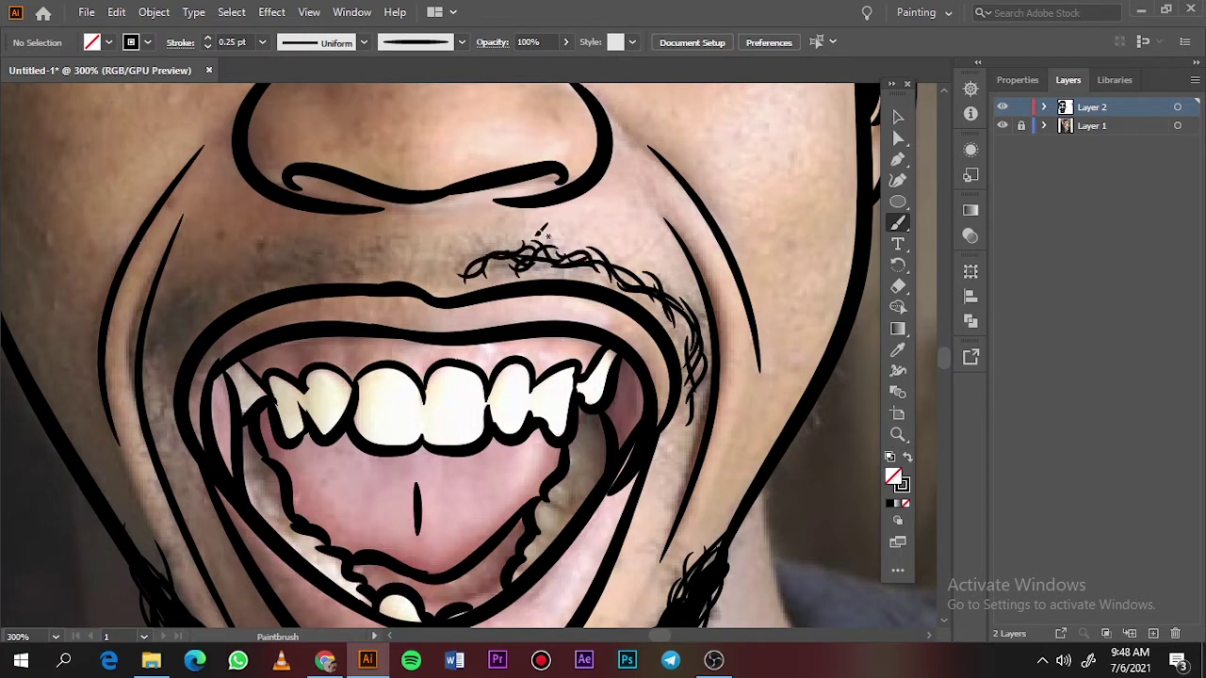
scroll(542, 230, left, 4)
drag(390, 378, 415, 315)
drag(403, 350, 447, 294)
drag(396, 370, 504, 281)
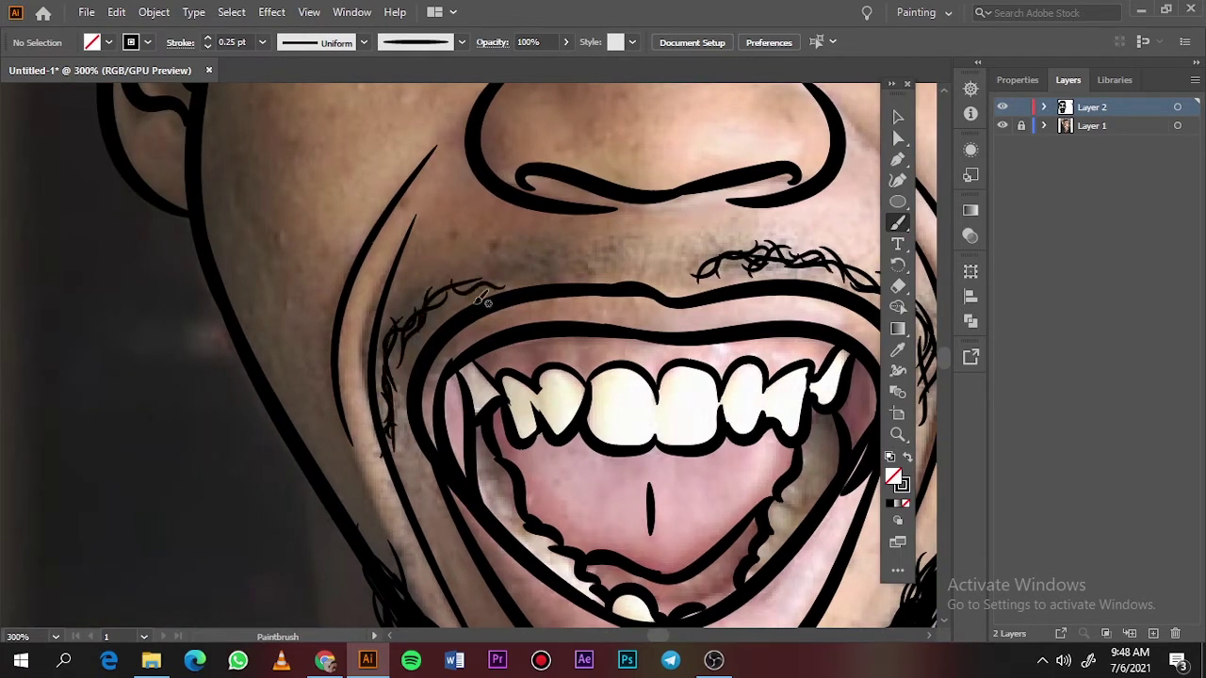
drag(414, 339, 518, 296)
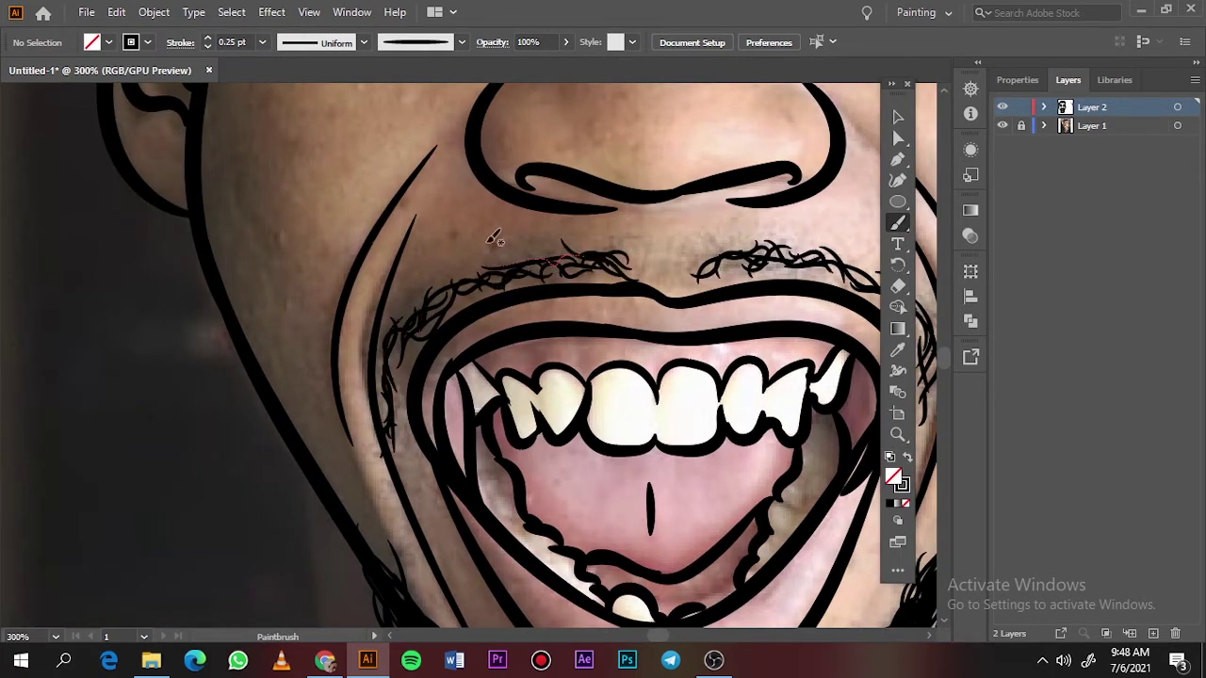
key(ctrl+0)
click(1002, 126)
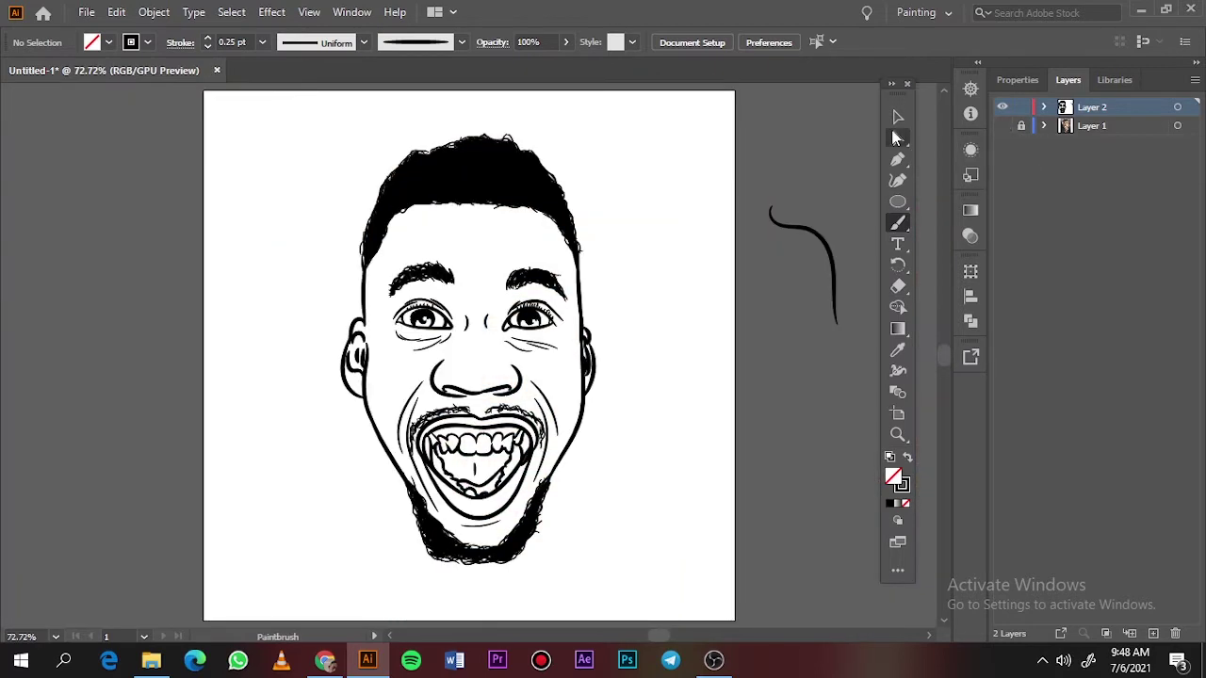
Expand the appearance of the whole face line art and merge its overlapping paths
key(v)
drag(276, 113, 613, 574)
click(152, 12)
click(264, 235)
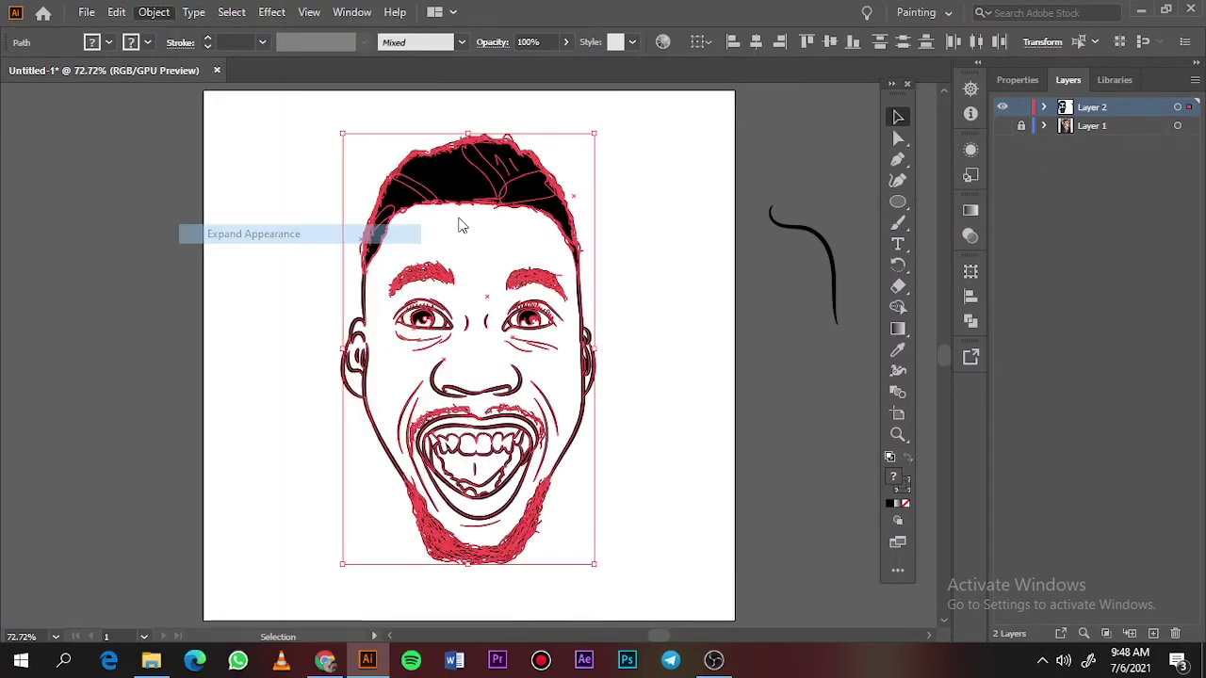
click(1012, 80)
click(1182, 515)
click(1072, 611)
click(828, 429)
Duplicate Layer 2, lock the copy, and make the original Layer 2 active with the photo layer hidden
click(1065, 80)
drag(1091, 108, 1152, 633)
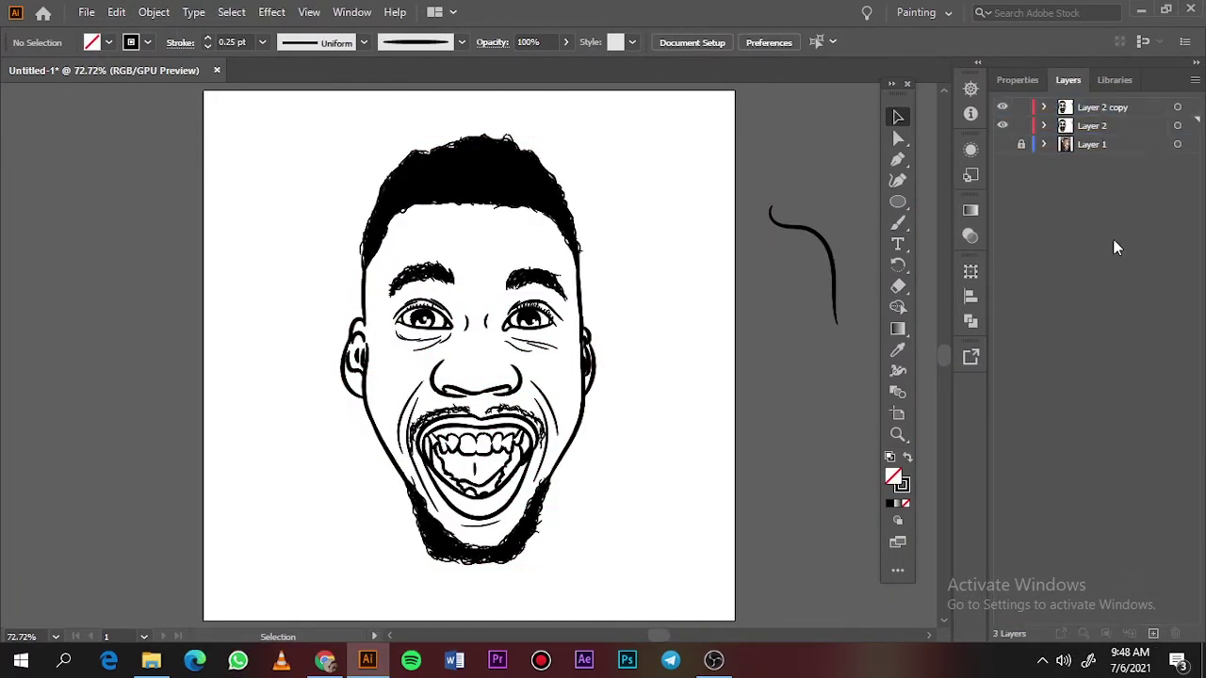
click(1021, 107)
click(1109, 127)
click(1003, 145)
click(1003, 146)
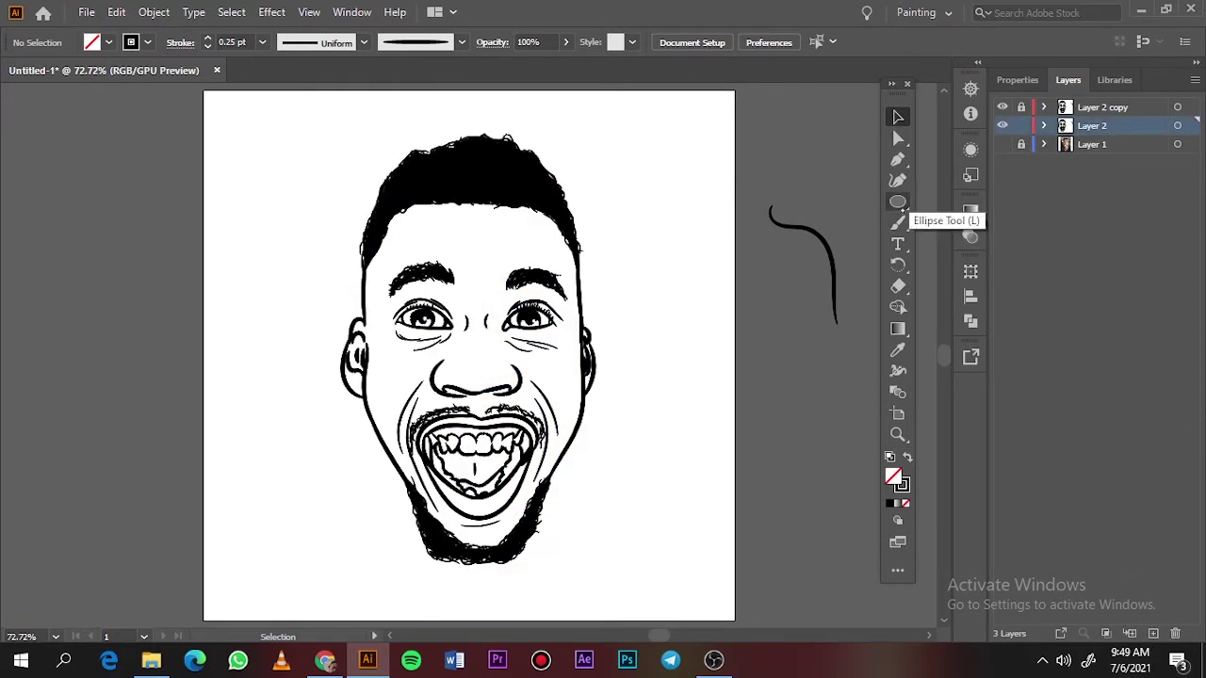
drag(898, 202, 942, 204)
click(663, 321)
click(650, 356)
mouse_move(268, 100)
mouse_down()
mouse_move(721, 480)
mouse_move(687, 584)
mouse_up()
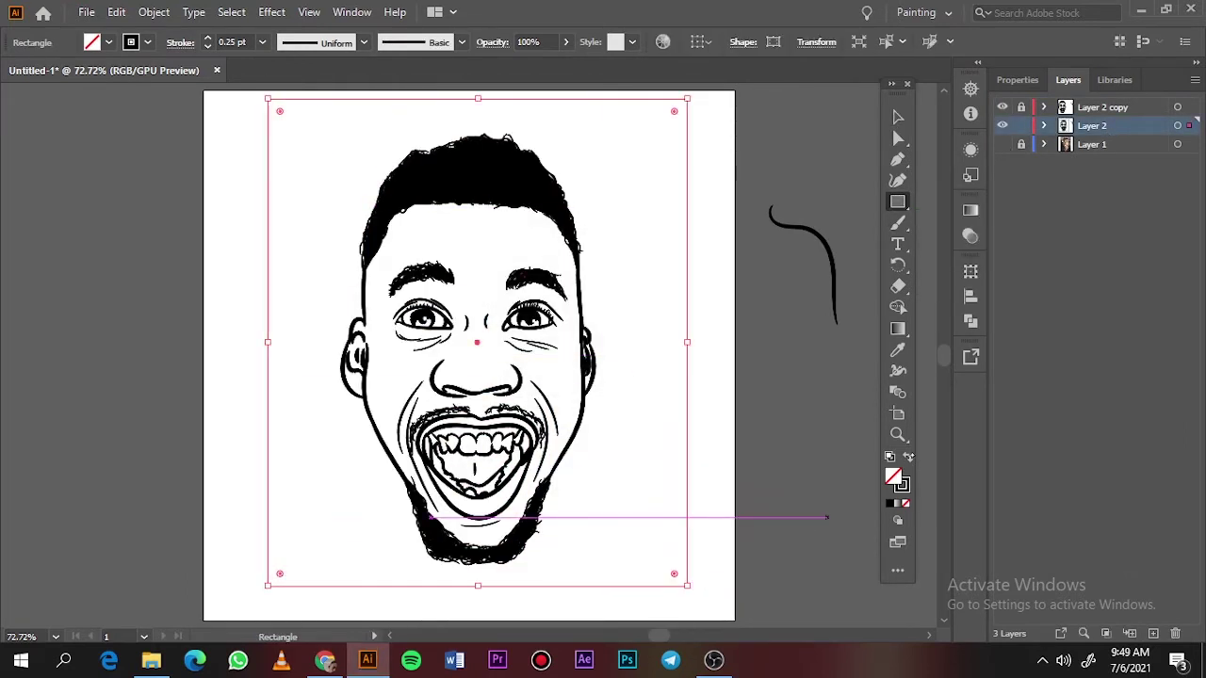
key(ctrl+z)
Swap the fill and stroke and set the fill to a brownish orange skin colour with no stroke
click(907, 458)
double_click(893, 477)
click(845, 140)
click(1101, 100)
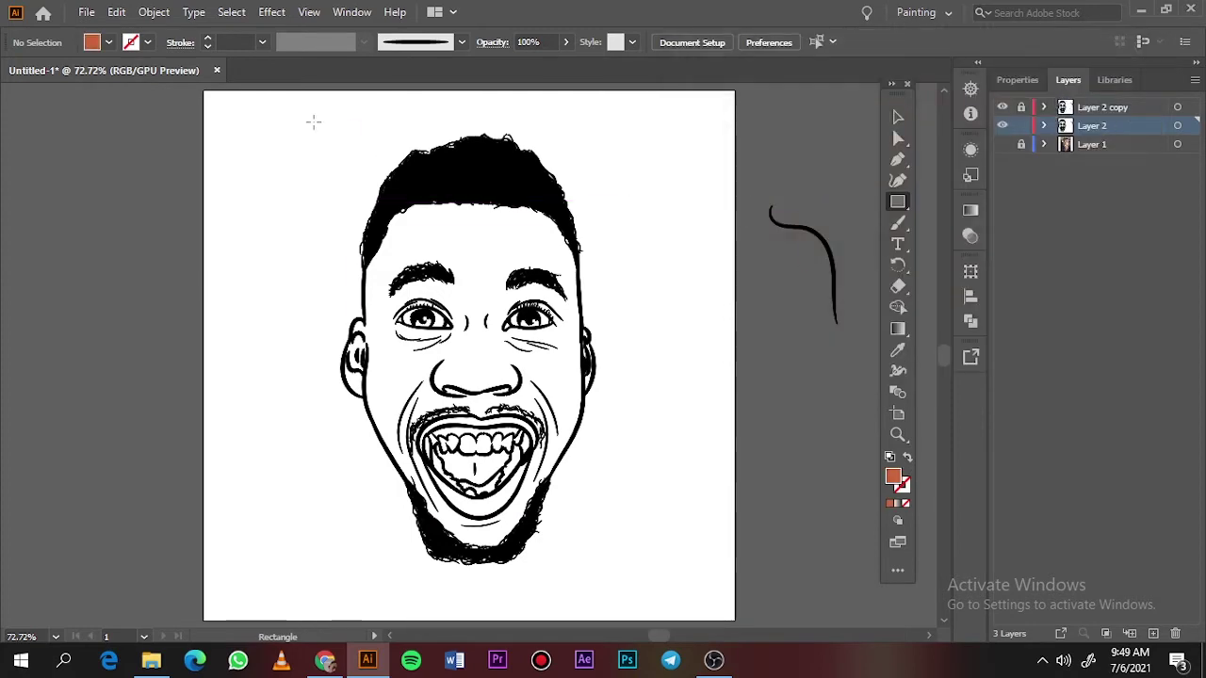
Draw a filled rectangle covering the whole head and send it behind the line art
drag(260, 133, 667, 582)
right_click(611, 492)
mouse_move(662, 403)
click(833, 462)
Divide the orange rectangle along the face line art, and deselect everything
click(897, 117)
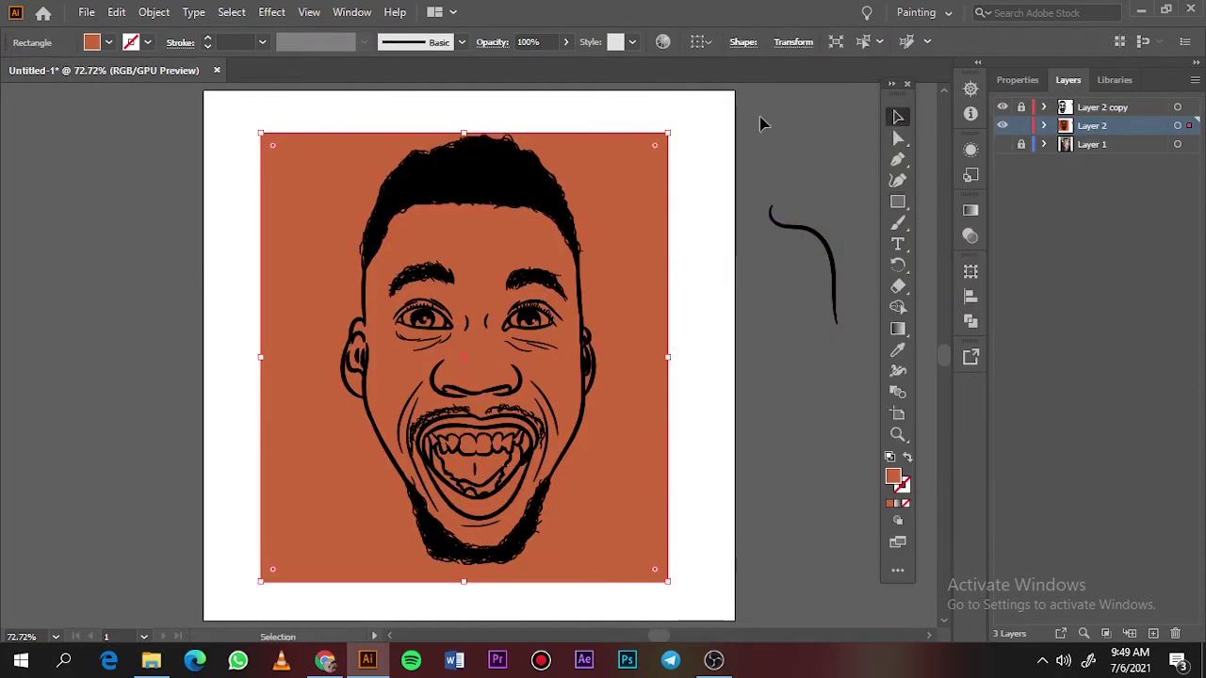
drag(761, 120, 245, 602)
click(1018, 80)
click(1182, 515)
key(ctrl+shift+a)
click(1067, 80)
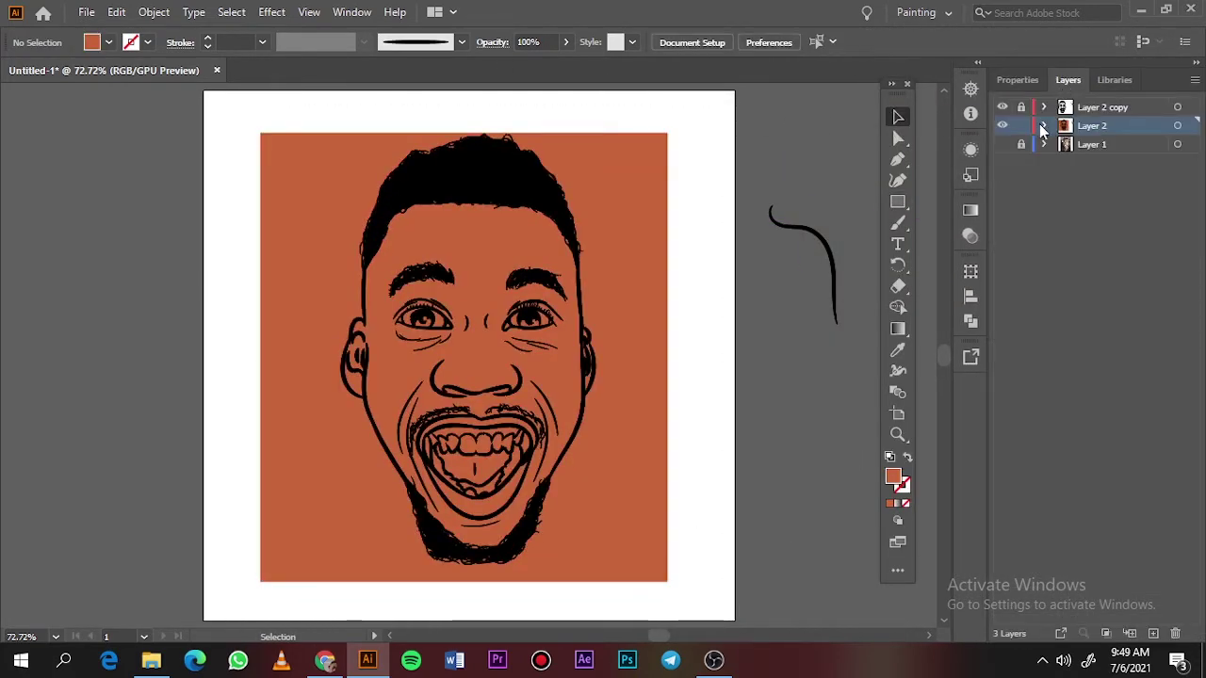
Lock the black line-art paths inside the divided group of Layer 2
click(1045, 126)
scroll(1020, 471, down, 5)
drag(1022, 292, 1014, 439)
scroll(1017, 424, up, 10)
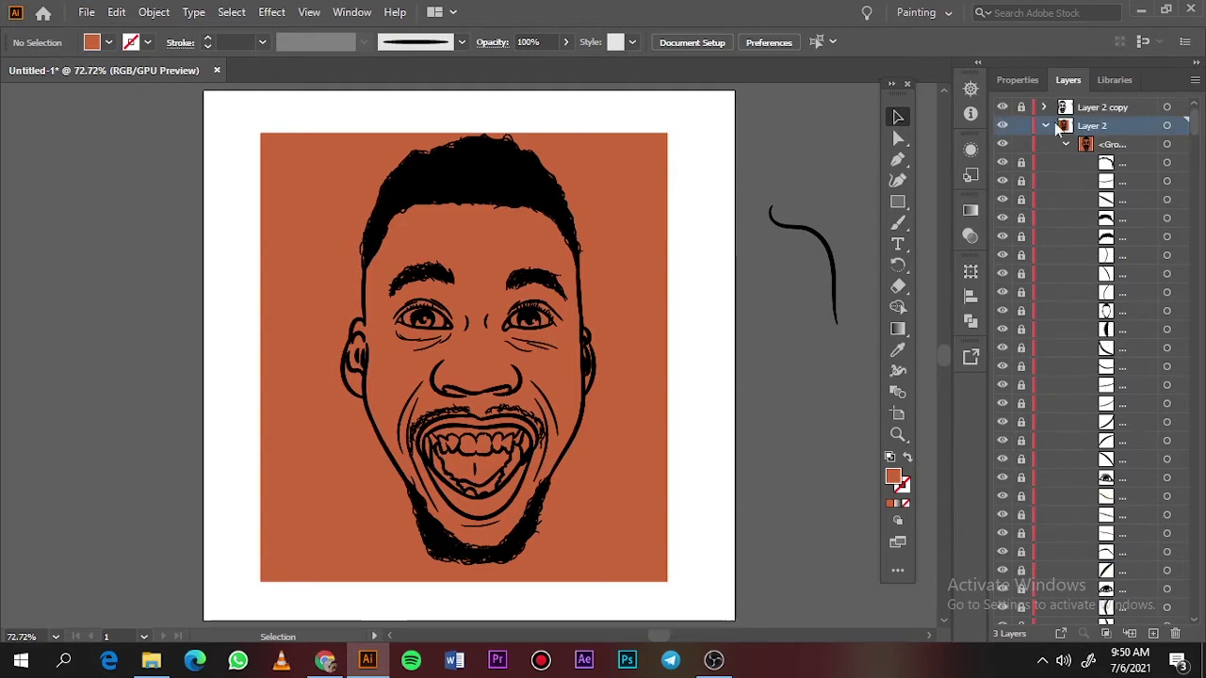
click(1045, 125)
Isolate the divided group and delete the orange outside the head and between the curls along the top hair edge
double_click(638, 264)
key(Delete)
scroll(523, 158, up, 3)
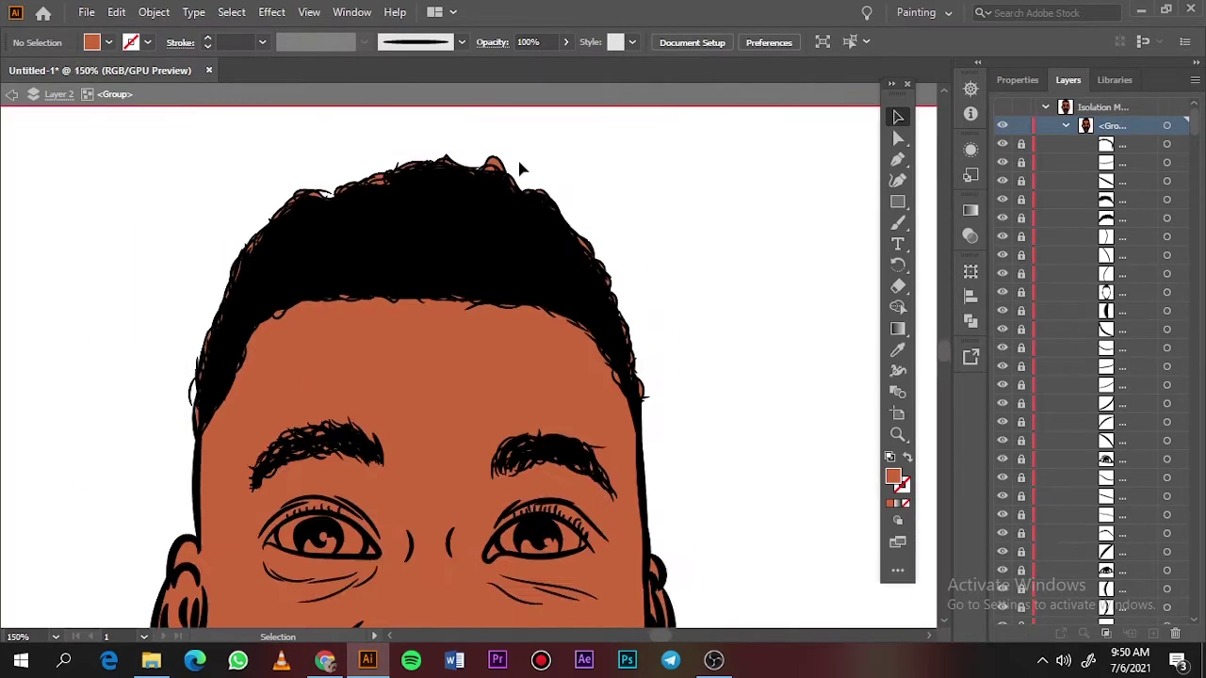
click(897, 139)
drag(193, 161, 608, 238)
key(Delete)
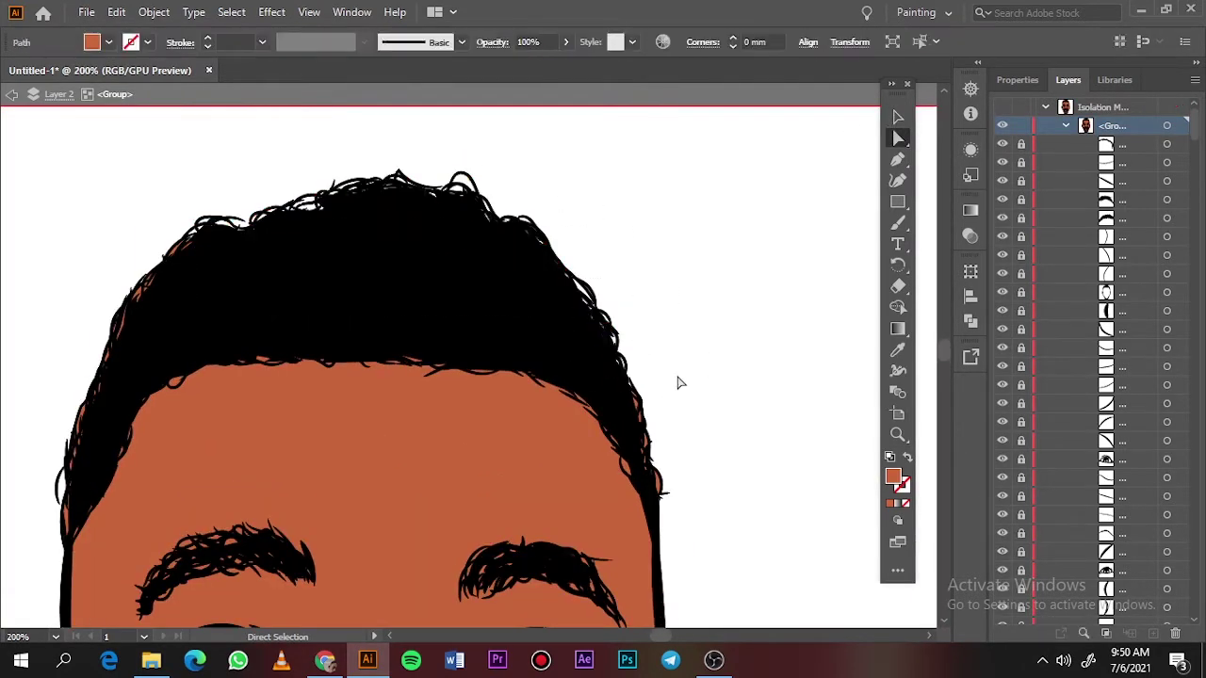
Delete the orange slivers between the curls at the right temple and down the left side of the hair
drag(675, 427, 641, 497)
key(Delete)
scroll(323, 519, left, 3)
drag(291, 218, 490, 318)
key(Delete)
drag(213, 326, 317, 531)
key(Delete)
drag(260, 488, 314, 541)
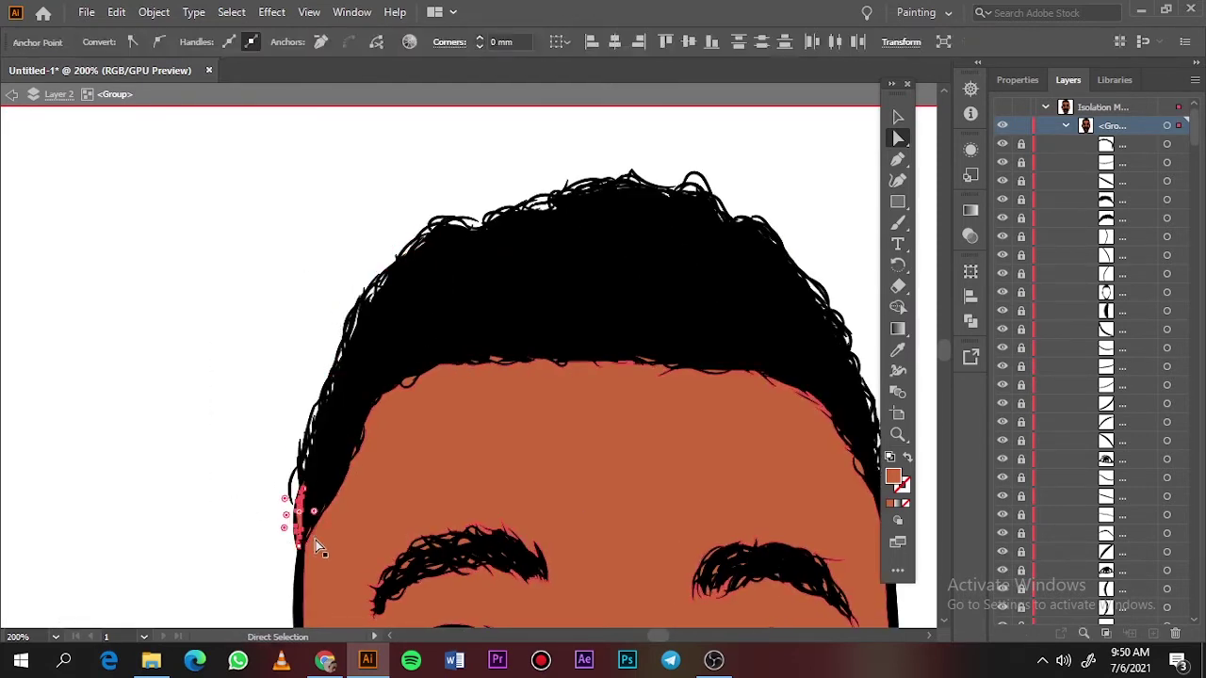
key(Delete)
Delete the orange slivers between the hairs on the beard's right outer edge and under the chin
key(ctrl+0)
scroll(507, 583, up, 4)
scroll(507, 585, left, 1)
drag(714, 186, 654, 416)
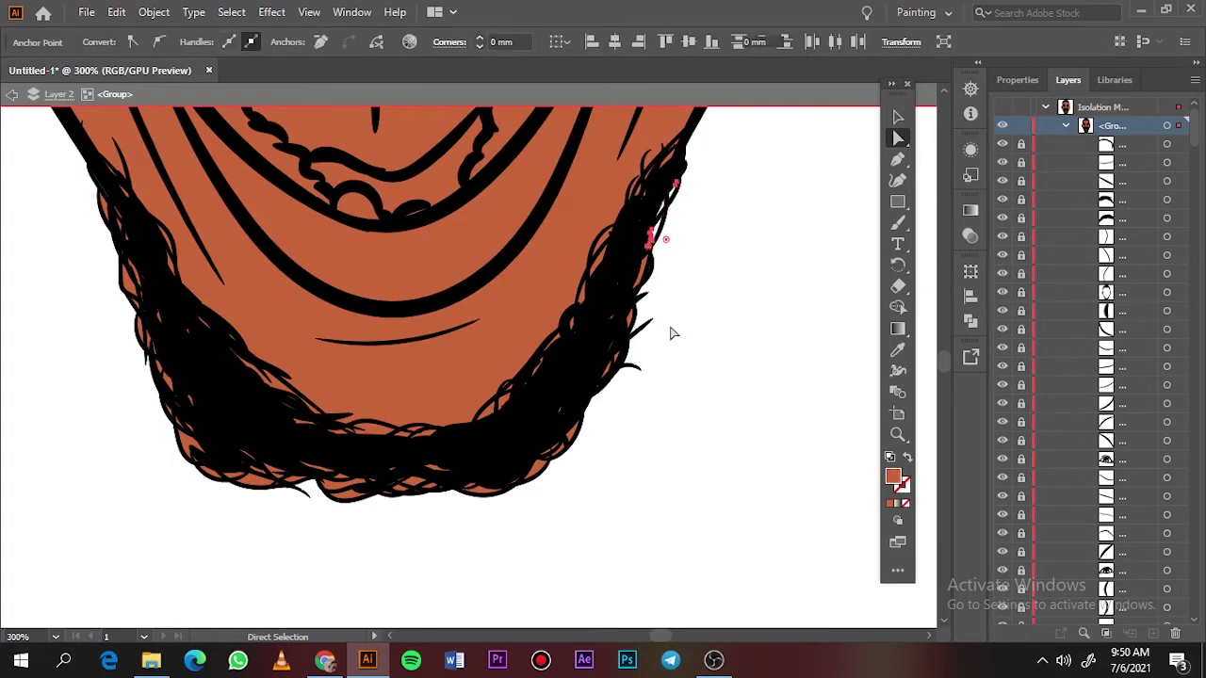
key(Delete)
drag(681, 264, 608, 414)
key(Delete)
drag(621, 493, 343, 474)
key(Delete)
Exit group isolation and delete the remaining orange slivers along the beard's lower right corner and left outer edge
key(Escape)
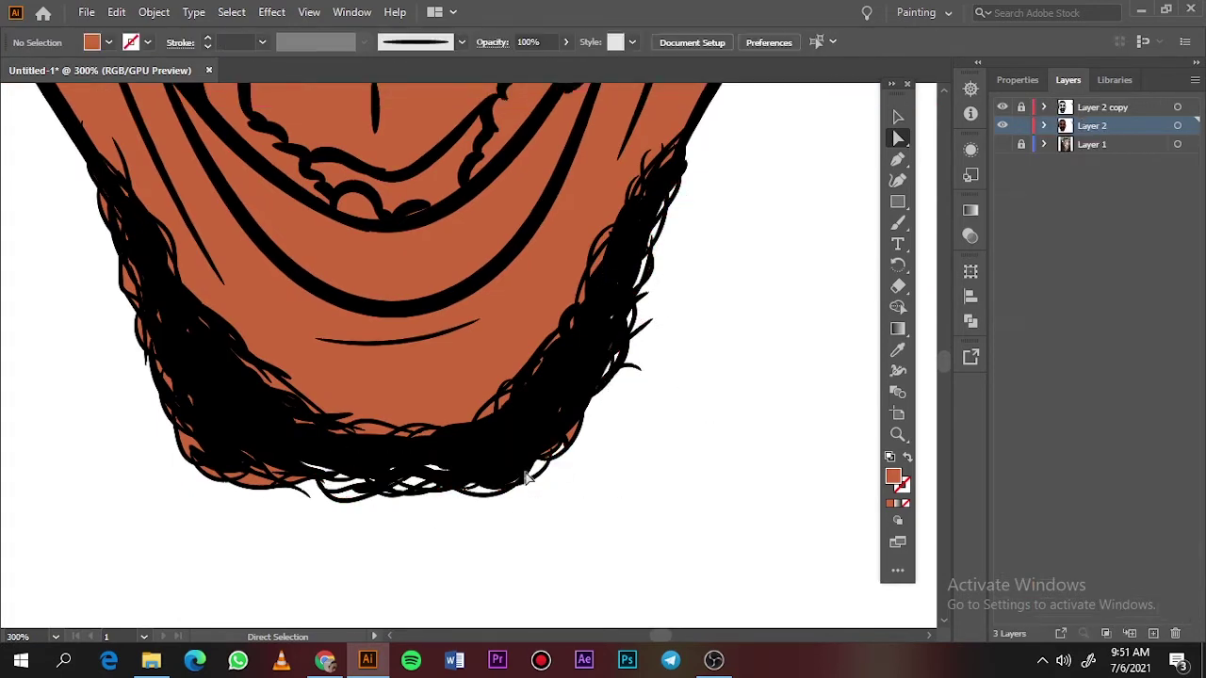
drag(528, 473, 611, 387)
key(Delete)
drag(58, 407, 302, 553)
key(Delete)
drag(52, 251, 156, 350)
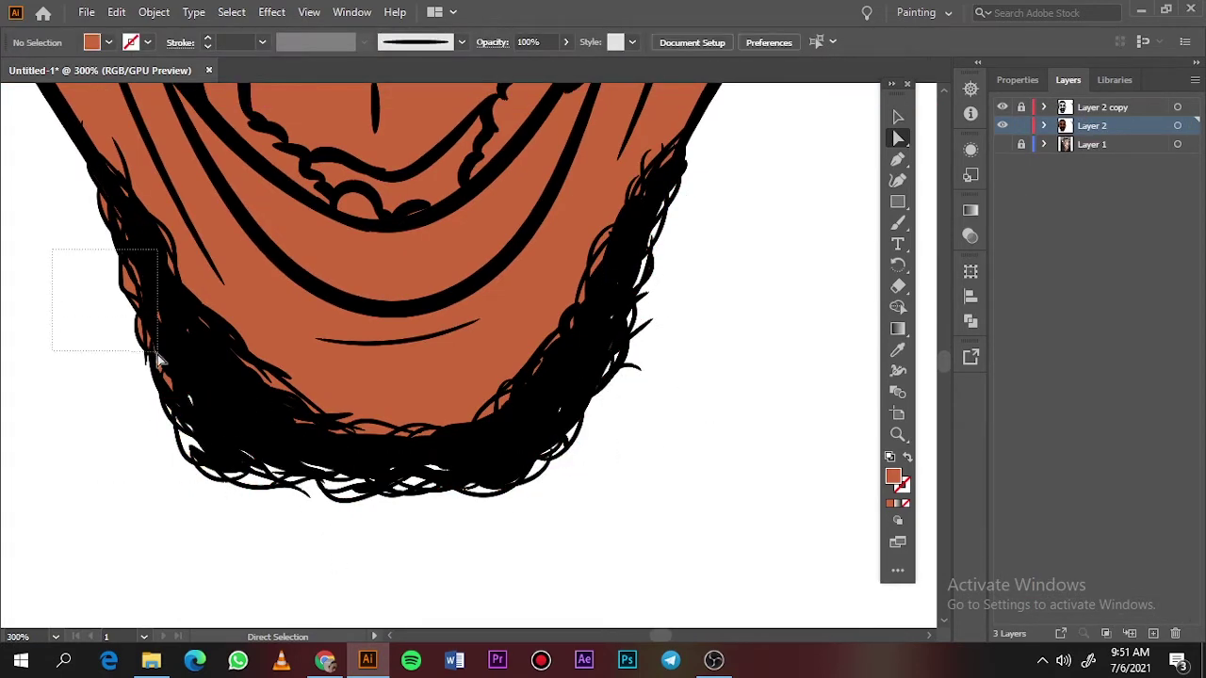
key(Delete)
drag(97, 322, 193, 399)
key(Delete)
drag(57, 235, 113, 250)
key(Delete)
key(ctrl+0)
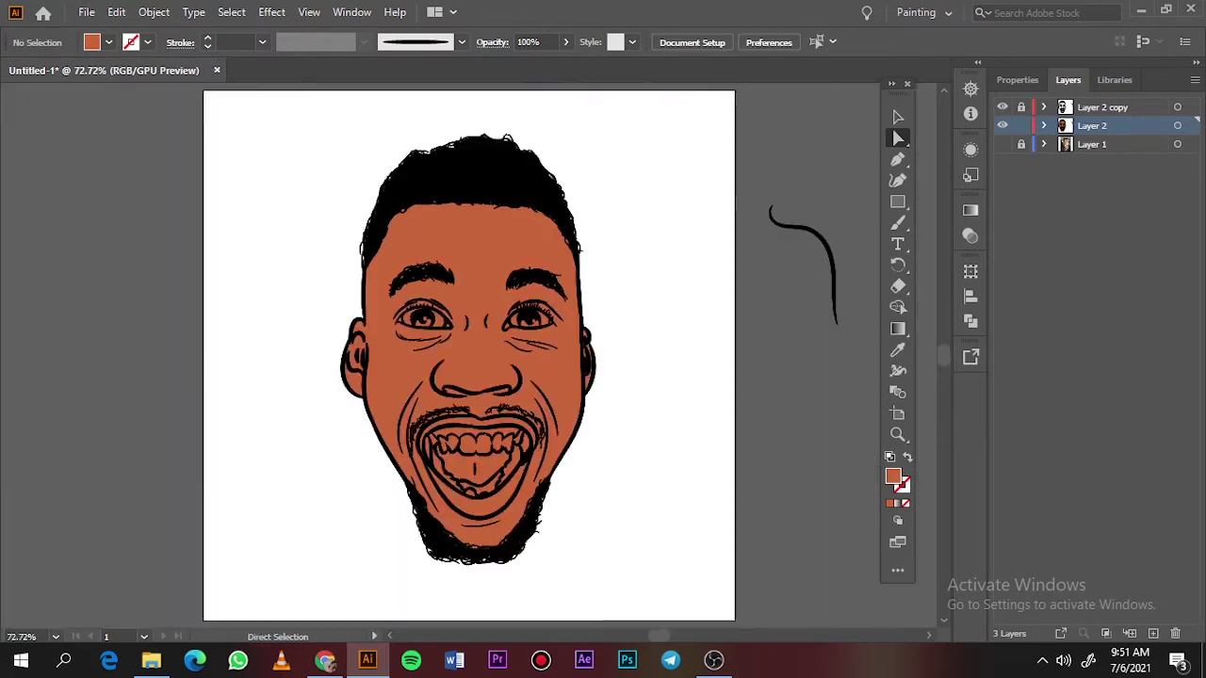
Isolate the face group again and fill the whites of both eyes with off-white
click(898, 118)
right_click(542, 325)
click(620, 450)
scroll(567, 329, up, 1)
scroll(523, 316, up, 5)
click(606, 337)
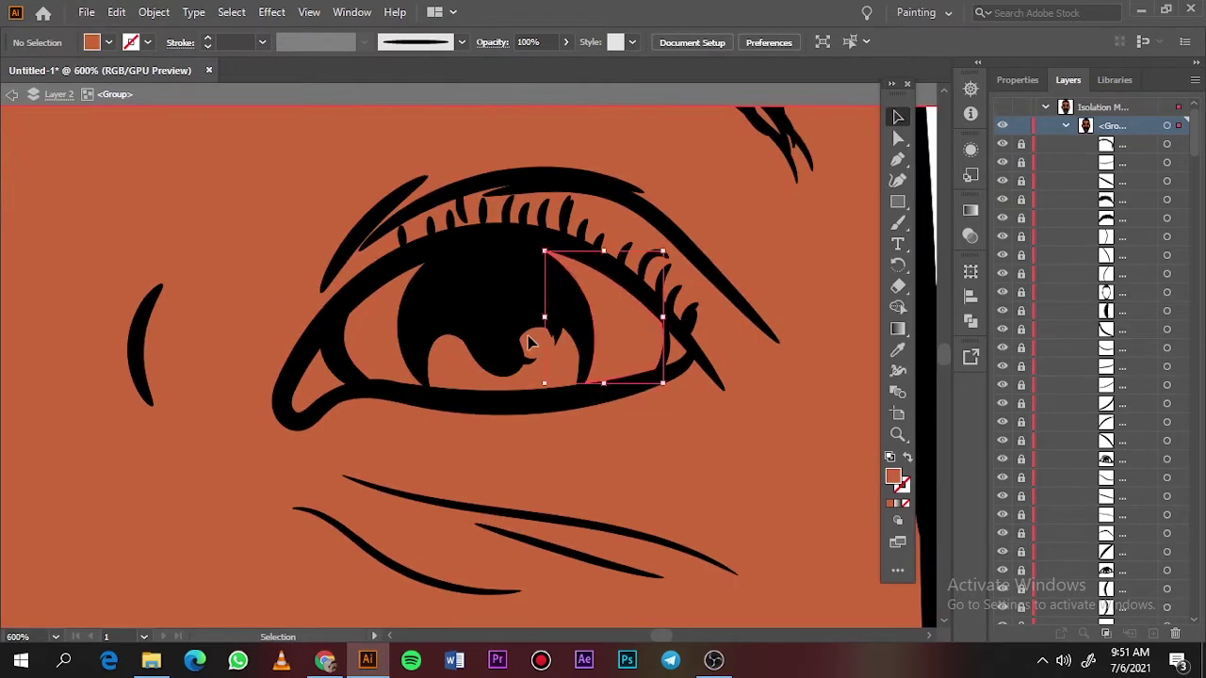
shift+click(385, 363)
scroll(384, 366, left, 6)
shift+click(382, 364)
double_click(894, 477)
click(682, 108)
click(1100, 100)
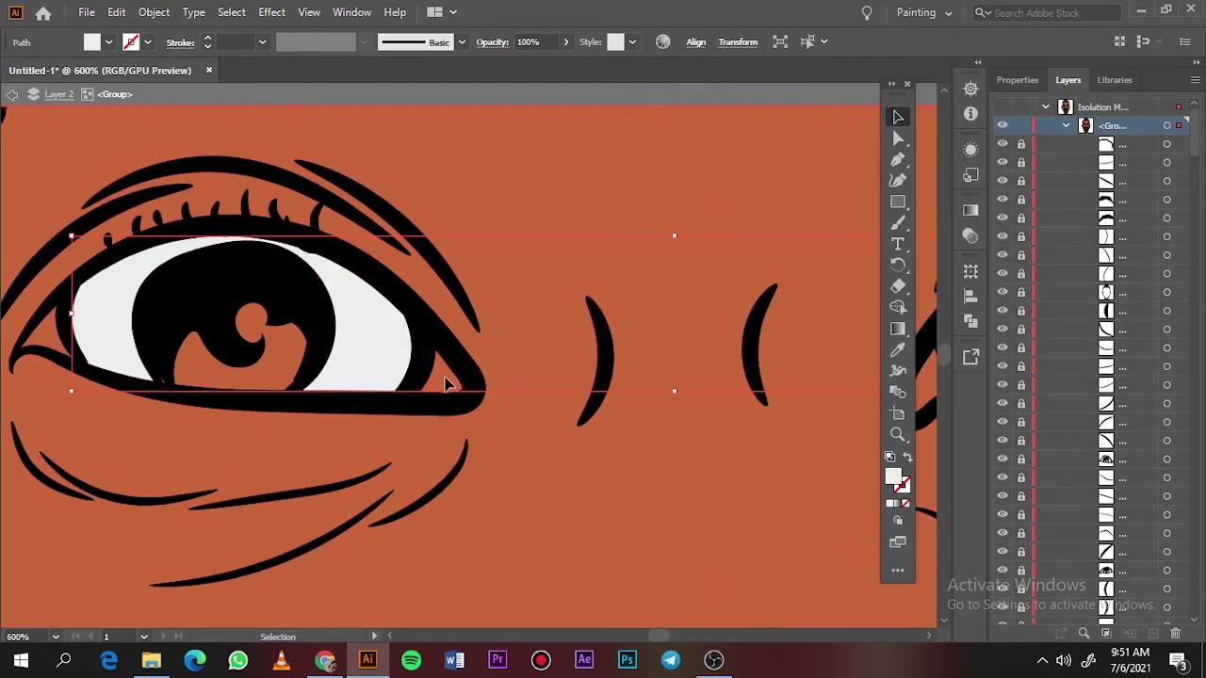
Fill the corner pieces of both eyes with a dark pinkish red
click(447, 379)
shift+click(45, 332)
scroll(362, 373, right, 6)
shift+click(696, 346)
shift+click(335, 384)
double_click(894, 476)
click(858, 135)
click(932, 101)
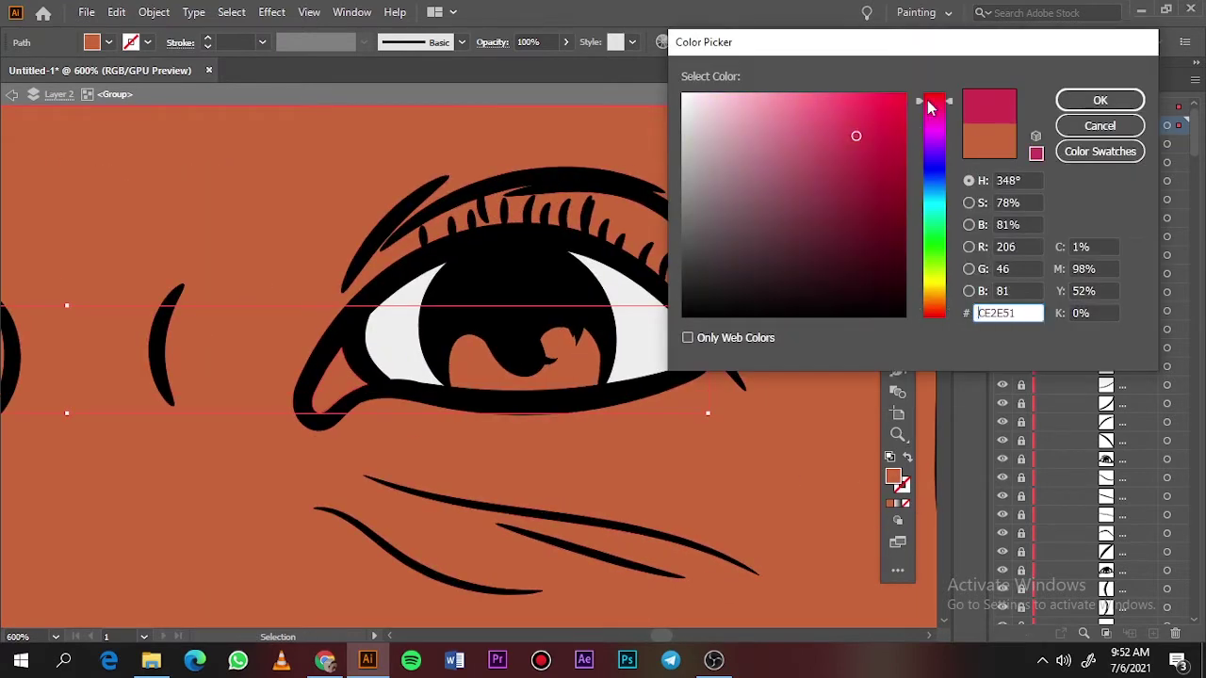
click(840, 202)
click(1101, 100)
Fill the iris pieces of both eyes with a very dark brown, and deselect them
click(589, 370)
scroll(52, 382, left, 6)
double_click(893, 476)
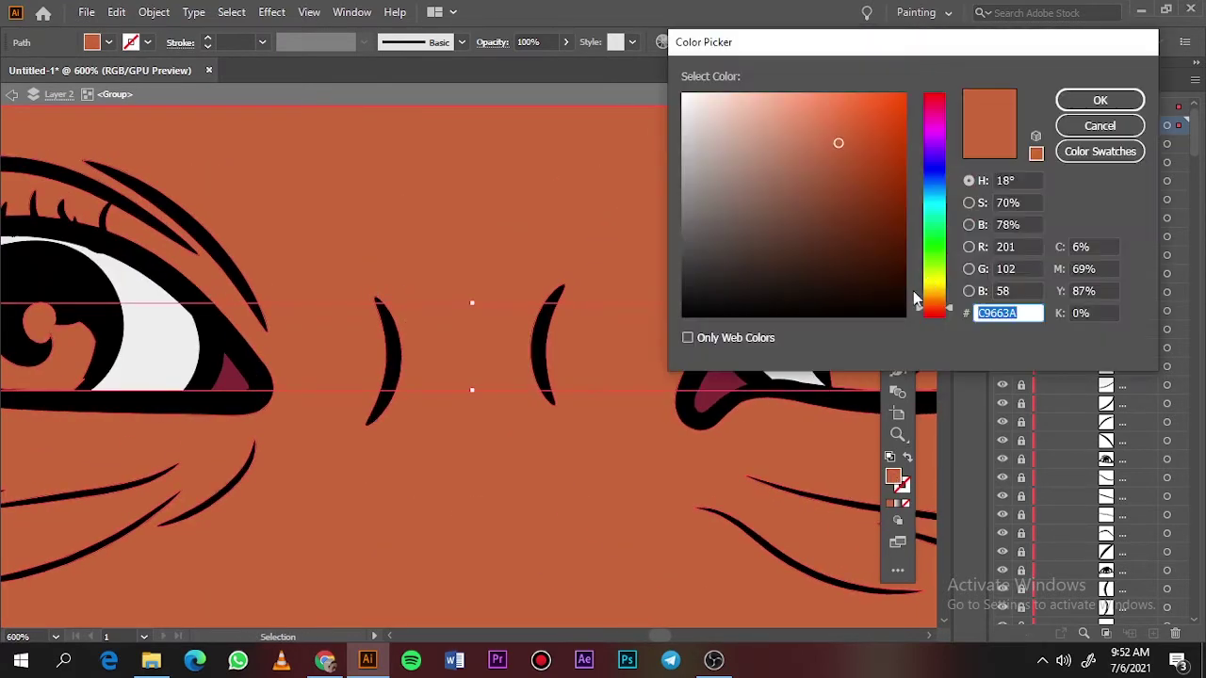
click(902, 263)
key(Return)
key(ctrl+0)
click(318, 512)
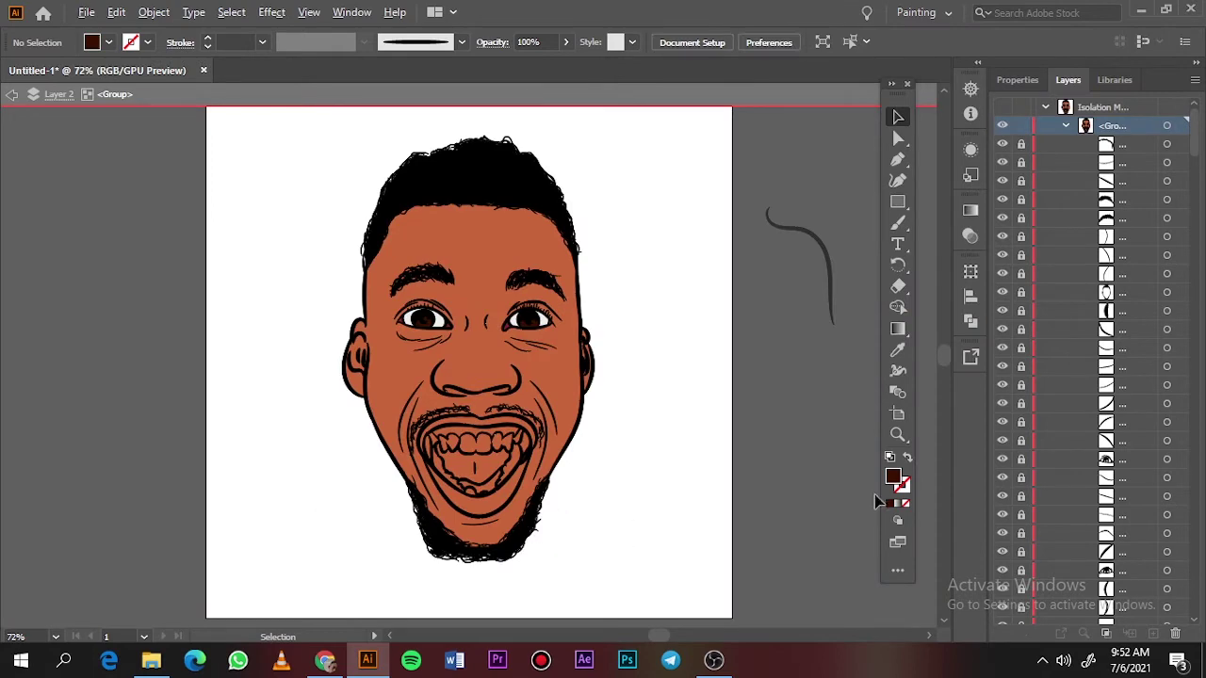
Fill all the upper and lower teeth pieces in the mouth with off-white F2F2F2
scroll(461, 462, up, 6)
click(374, 308)
shift+click(367, 306)
shift+click(330, 478)
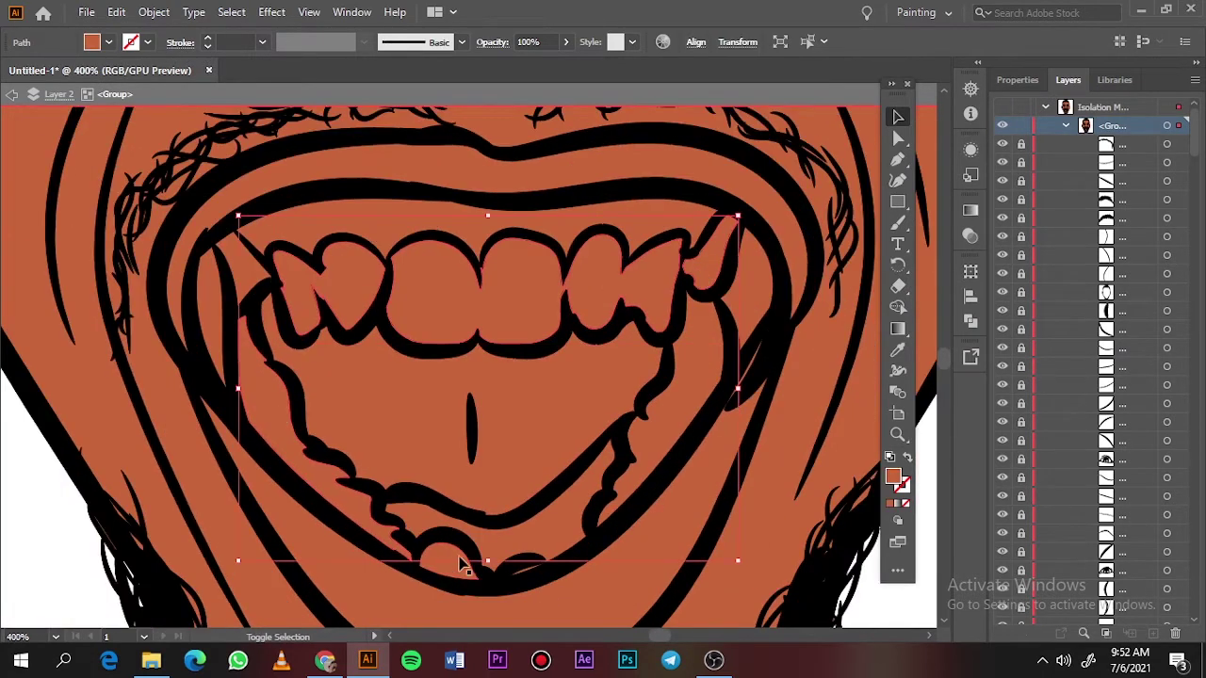
shift+click(461, 564)
scroll(527, 574, up, 6)
scroll(533, 571, down, 5)
shift+click(802, 389)
scroll(578, 441, down, 2)
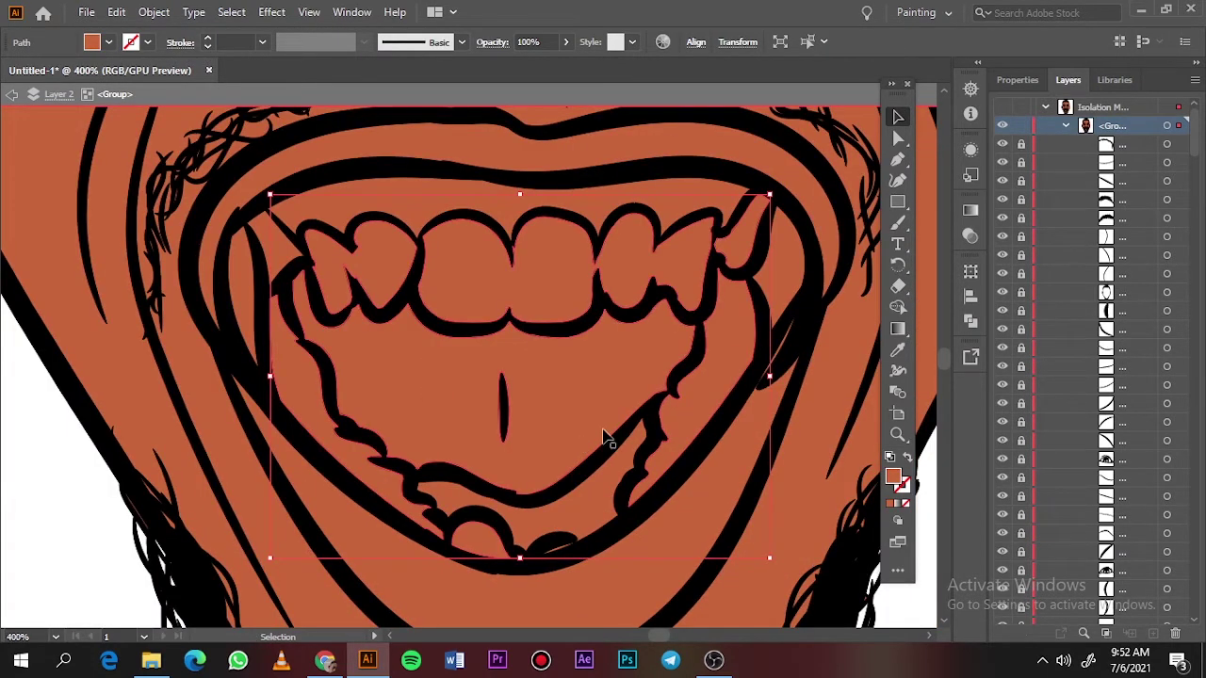
shift+click(400, 322)
shift+click(276, 248)
double_click(894, 476)
click(683, 104)
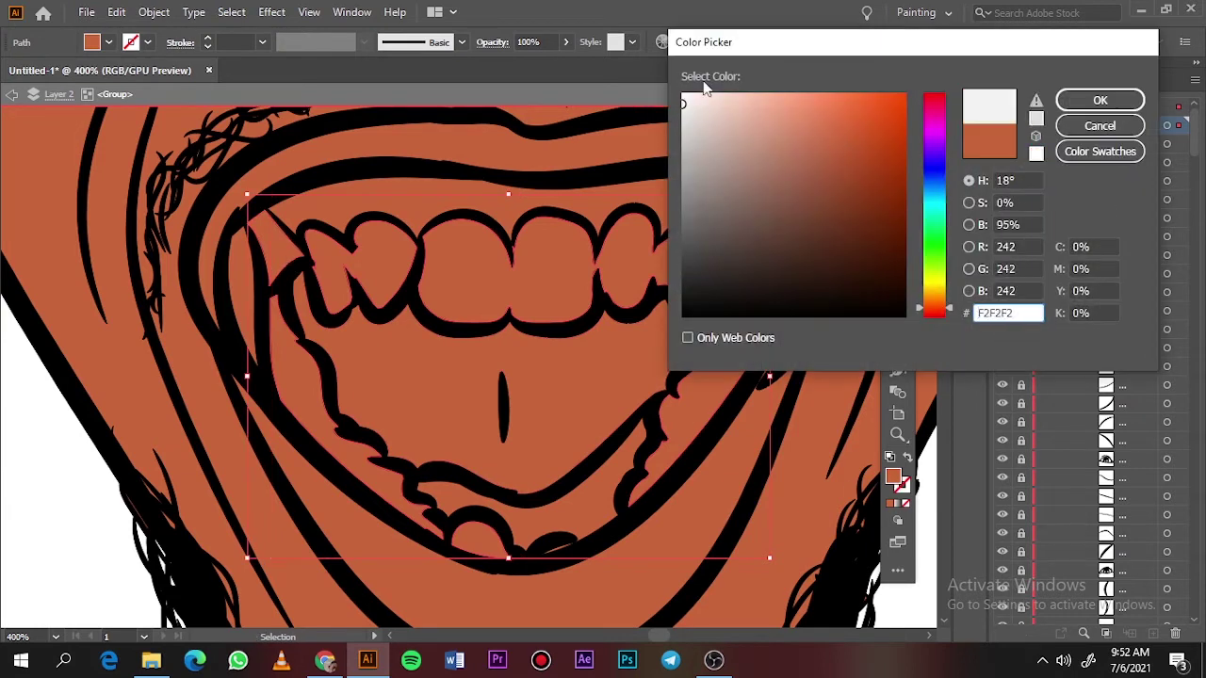
key(Return)
Fill the upper gum piece above the teeth with a pinkish crimson
click(775, 275)
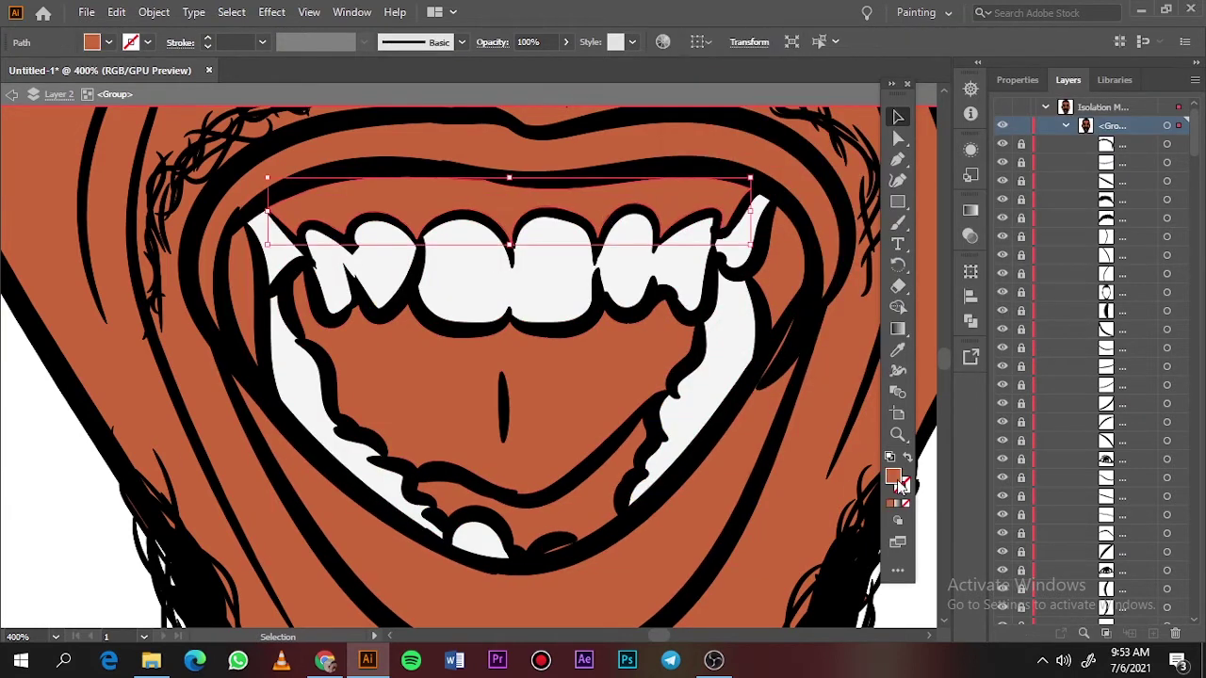
double_click(893, 476)
click(928, 104)
key(Return)
Fill the tongue with a slightly warmer red and deselect it
click(654, 487)
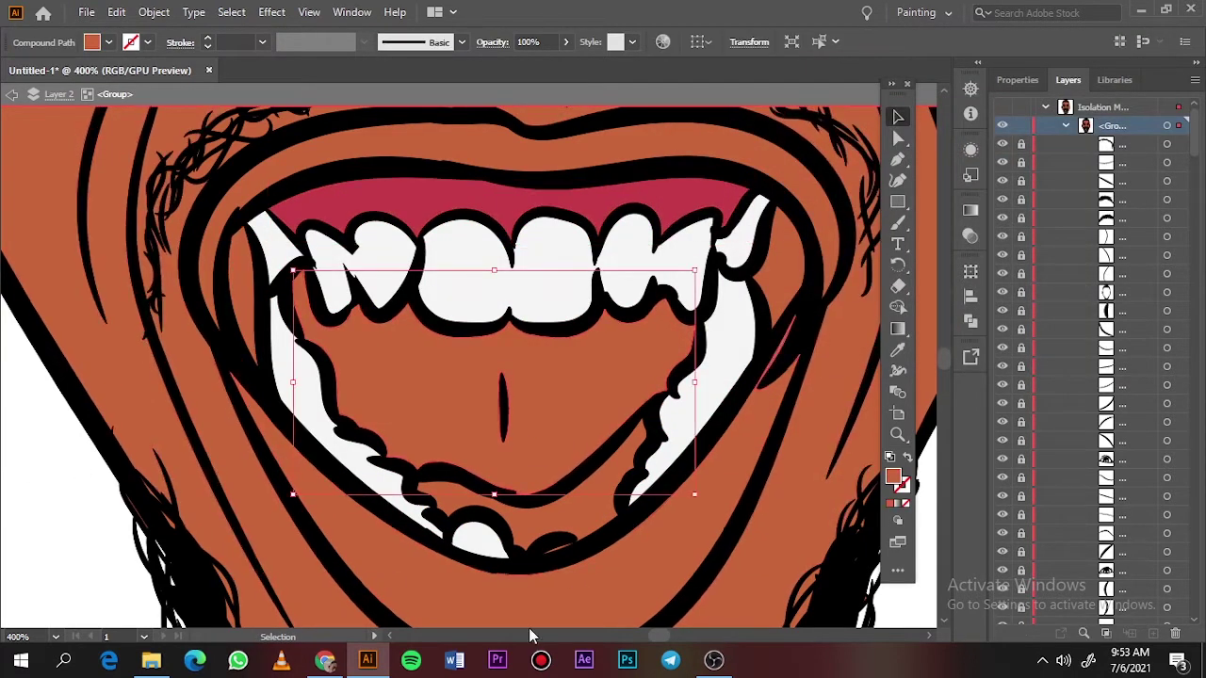
double_click(894, 475)
click(931, 104)
key(Return)
click(76, 499)
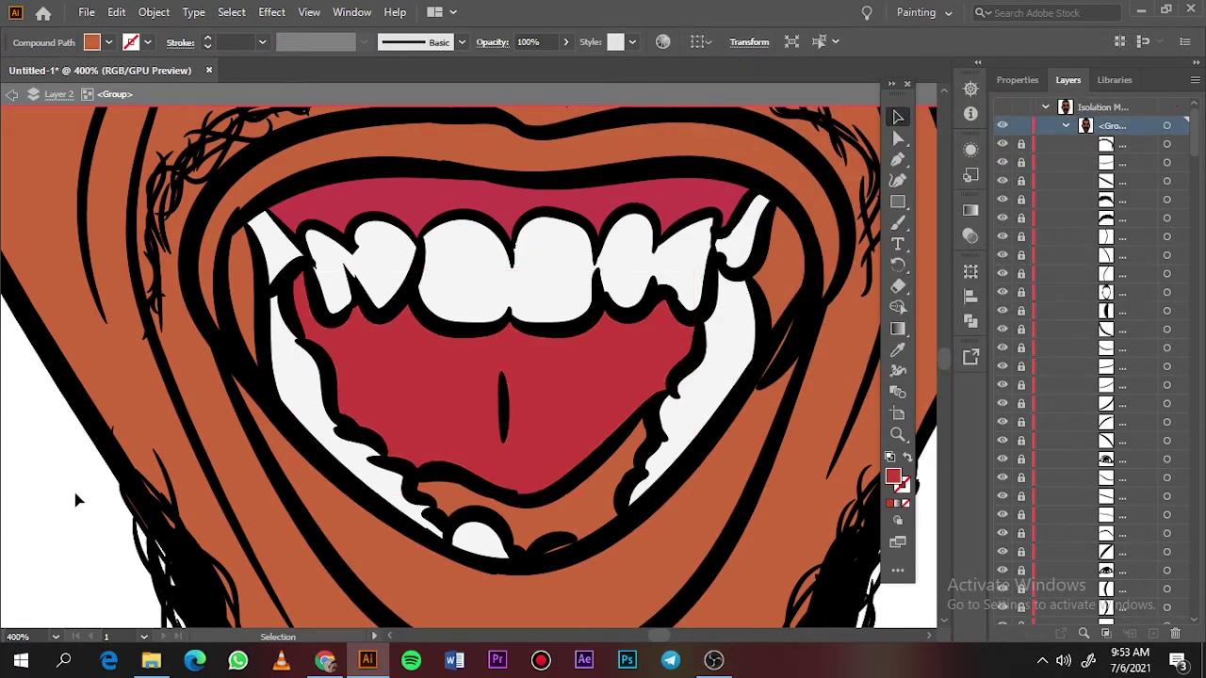
Fill the pieces below the tongue and inside both mouth corners with a darker shade of the tongue's red
click(586, 510)
shift+click(247, 316)
shift+click(781, 267)
key(i)
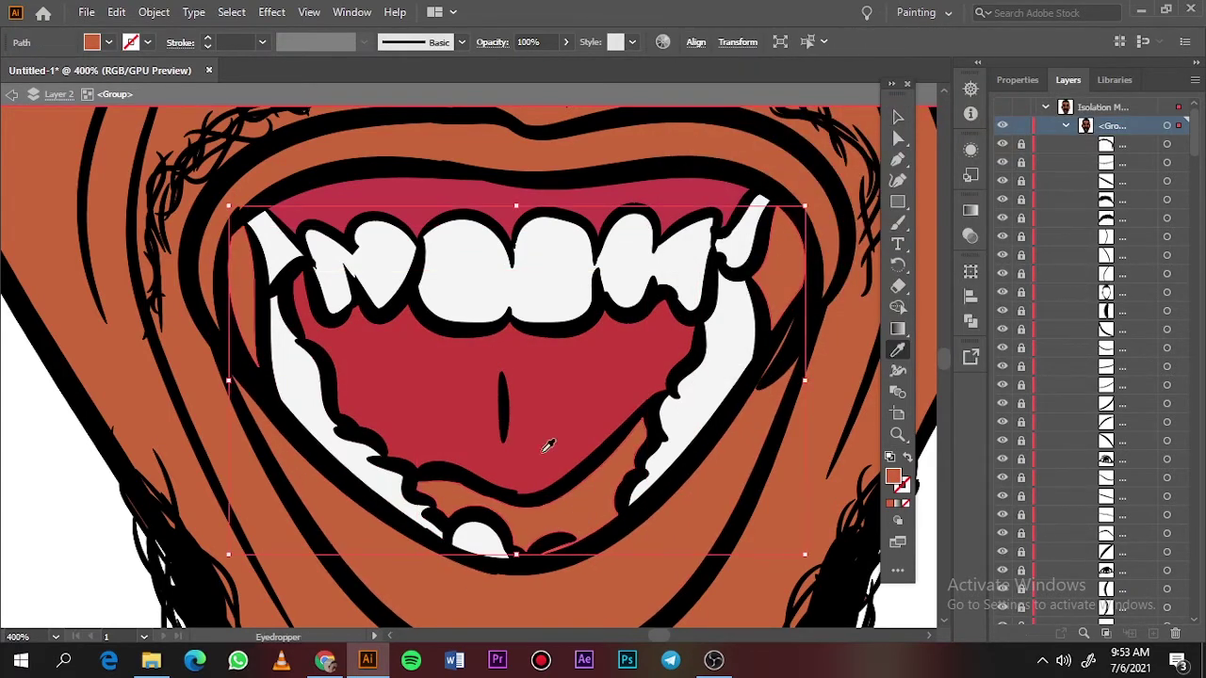
click(547, 449)
double_click(893, 476)
click(859, 176)
click(1099, 101)
key(v)
click(53, 480)
key(ctrl+0)
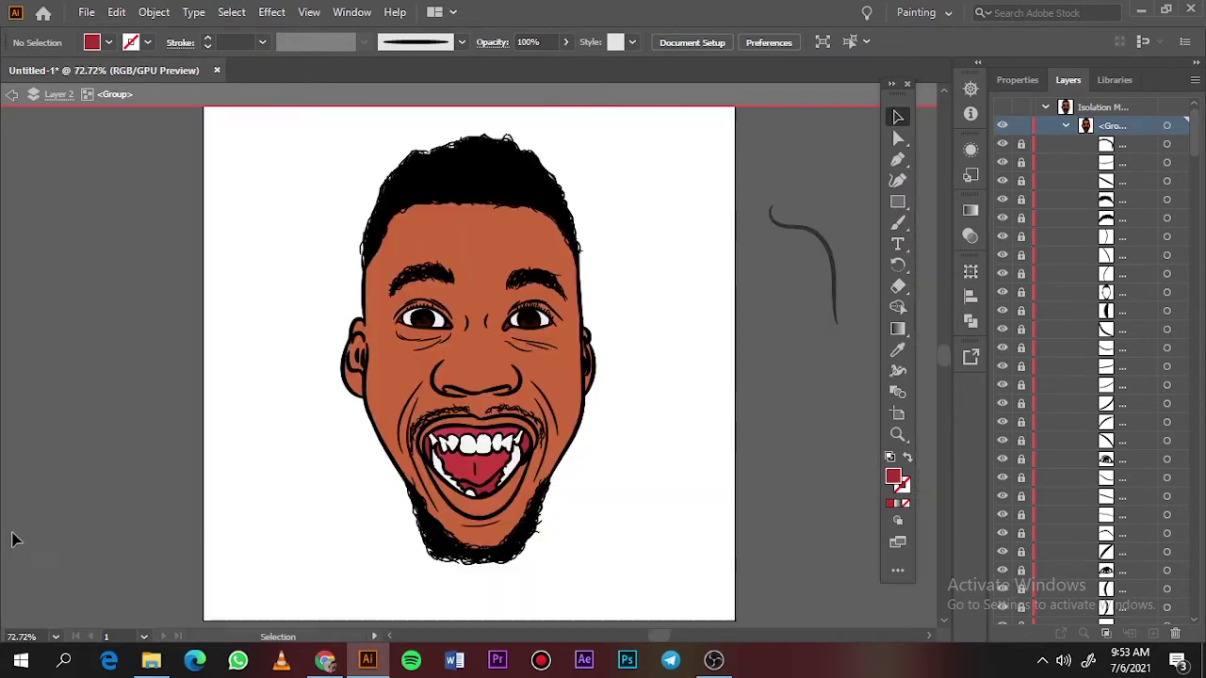
Fill the lower lip with a light pinkish red
click(485, 504)
scroll(485, 501, up, 3)
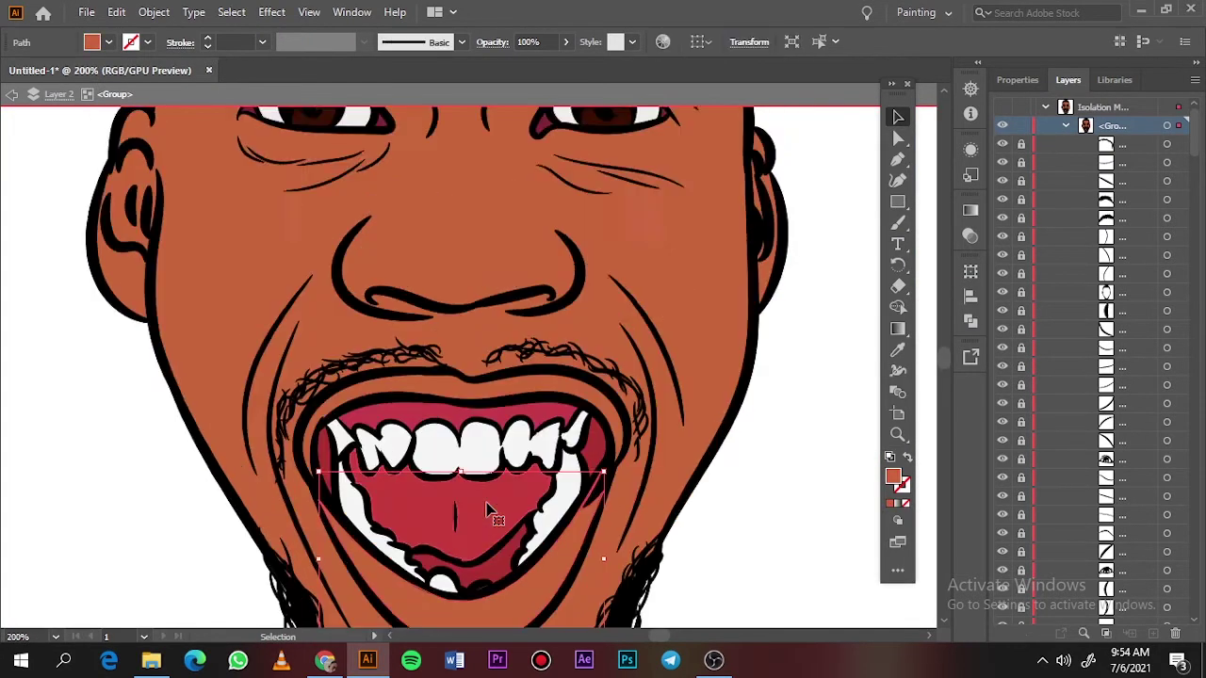
scroll(485, 500, down, 2)
double_click(894, 477)
click(821, 123)
drag(946, 307, 947, 316)
click(1084, 98)
Fill the upper lip with a muted brownish red and clear the selection
click(648, 293)
click(586, 311)
double_click(893, 477)
click(840, 170)
click(1093, 100)
key(ctrl+shift+a)
key(ctrl+0)
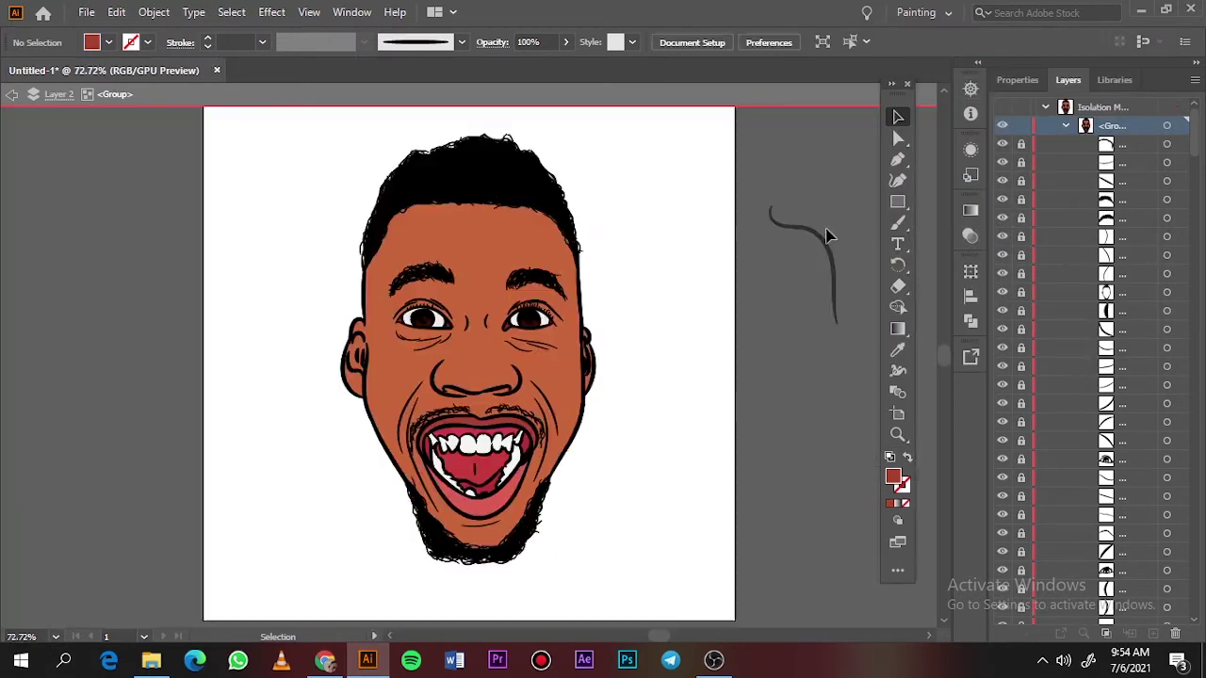
Sample the teeth's off-white, draw the small missing lower tooth freehand with the Pencil tool, and exit group isolation
scroll(483, 497, up, 8)
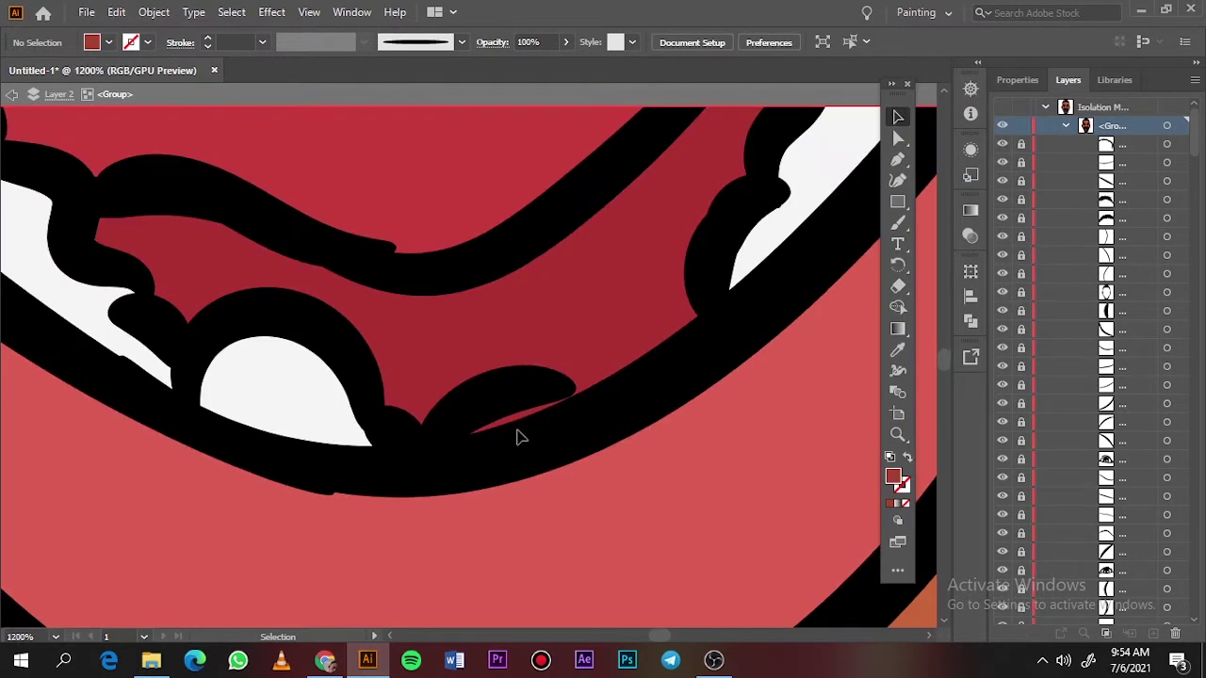
key(i)
click(304, 378)
key(n)
drag(584, 394, 579, 391)
key(ctrl+0)
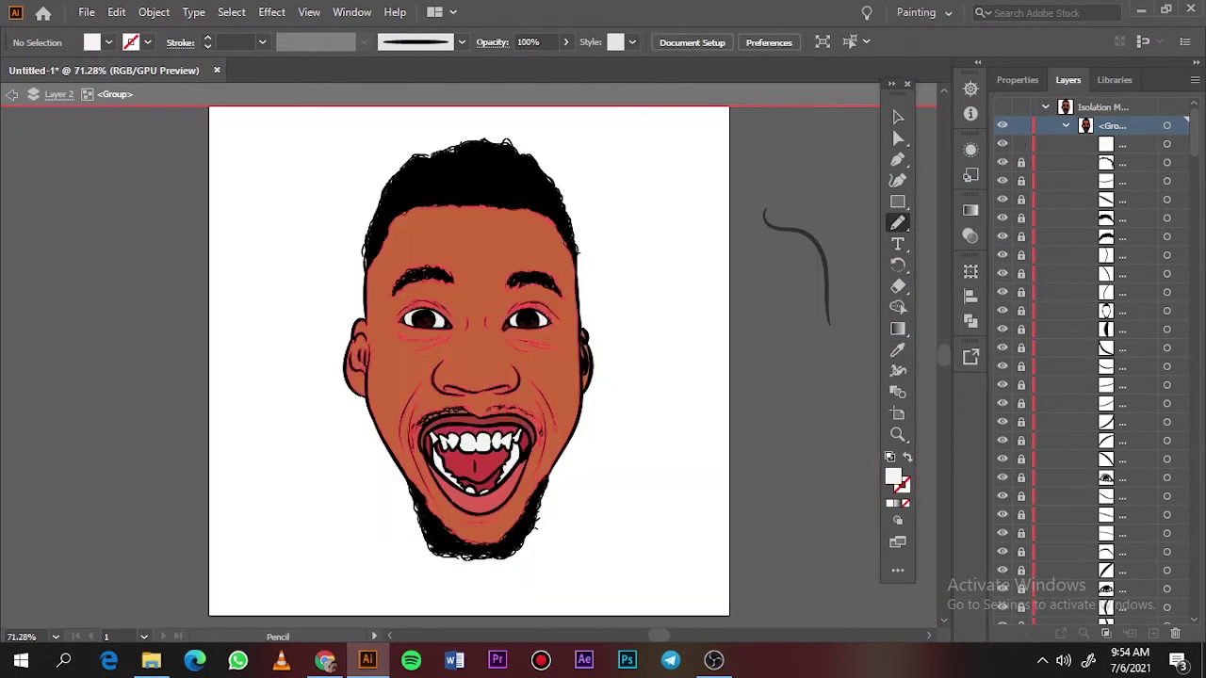
key(v)
double_click(671, 191)
scroll(500, 474, up, 3)
key(ctrl+0)
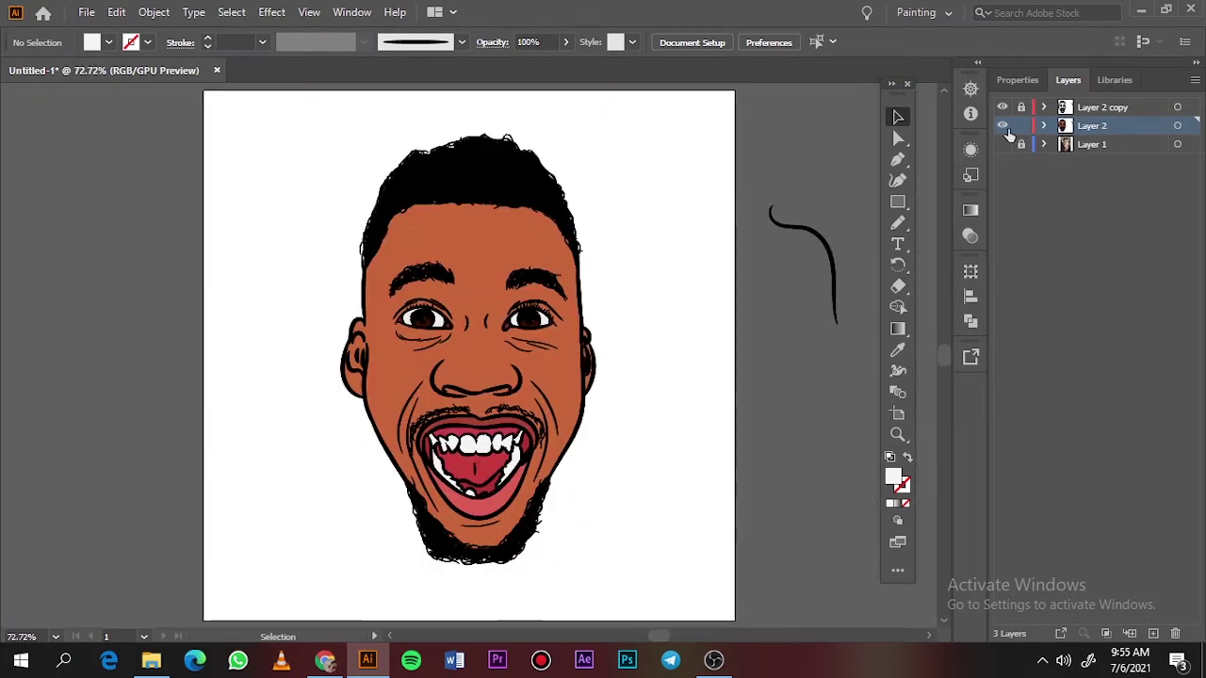
Duplicate Layer 2, lock and hide the original, and leave only the black line art in the copy
drag(1037, 125, 1153, 633)
click(1021, 145)
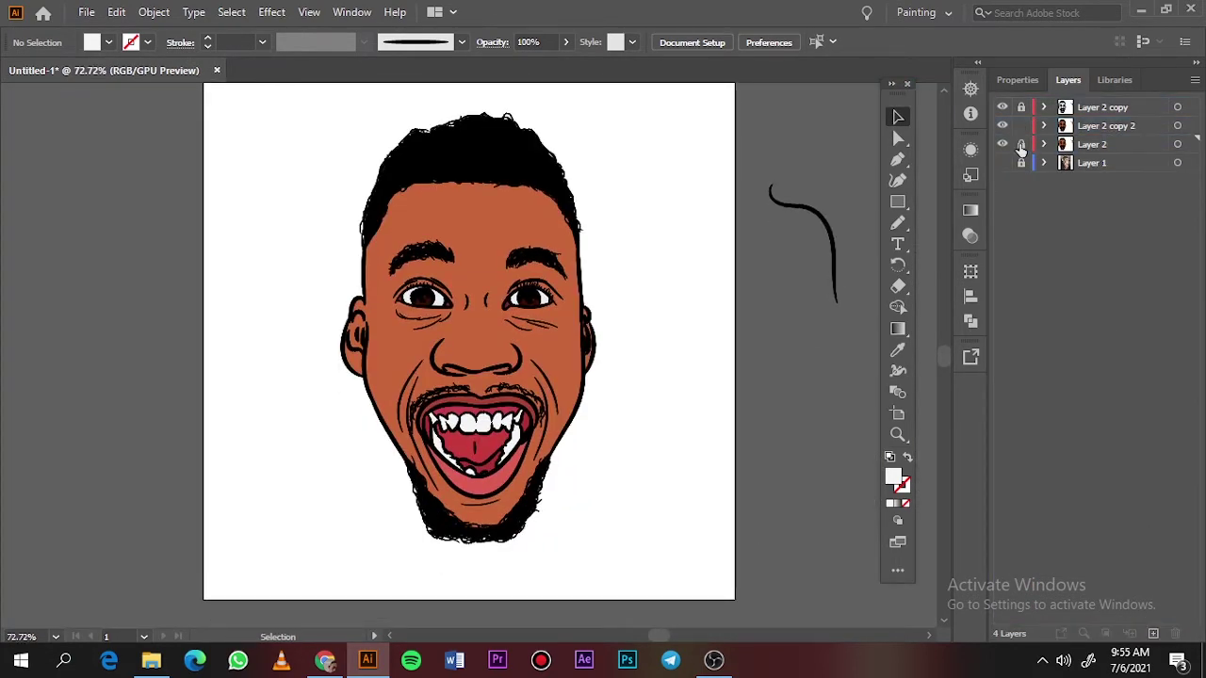
click(1082, 130)
key(a)
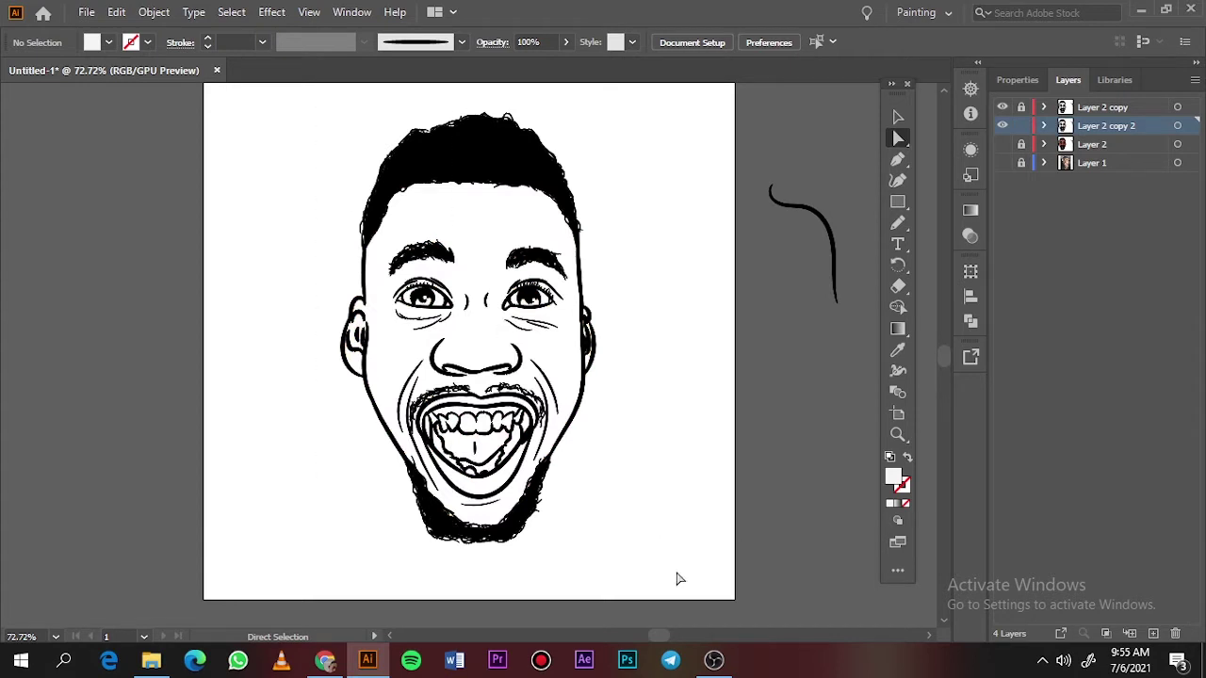
Sample the orange skin colour and change the fill to a darker reddish brown for shading
click(1003, 145)
key(i)
click(494, 200)
click(1002, 163)
click(1003, 145)
click(1003, 145)
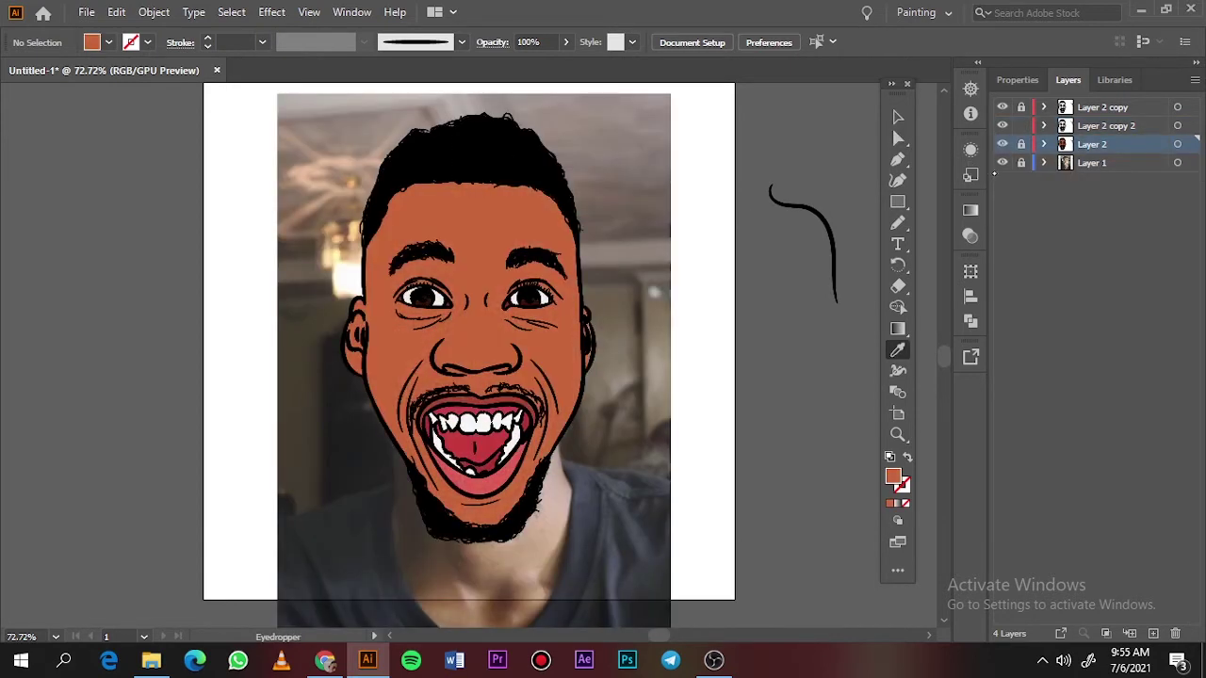
click(1003, 163)
double_click(894, 478)
drag(842, 157, 841, 175)
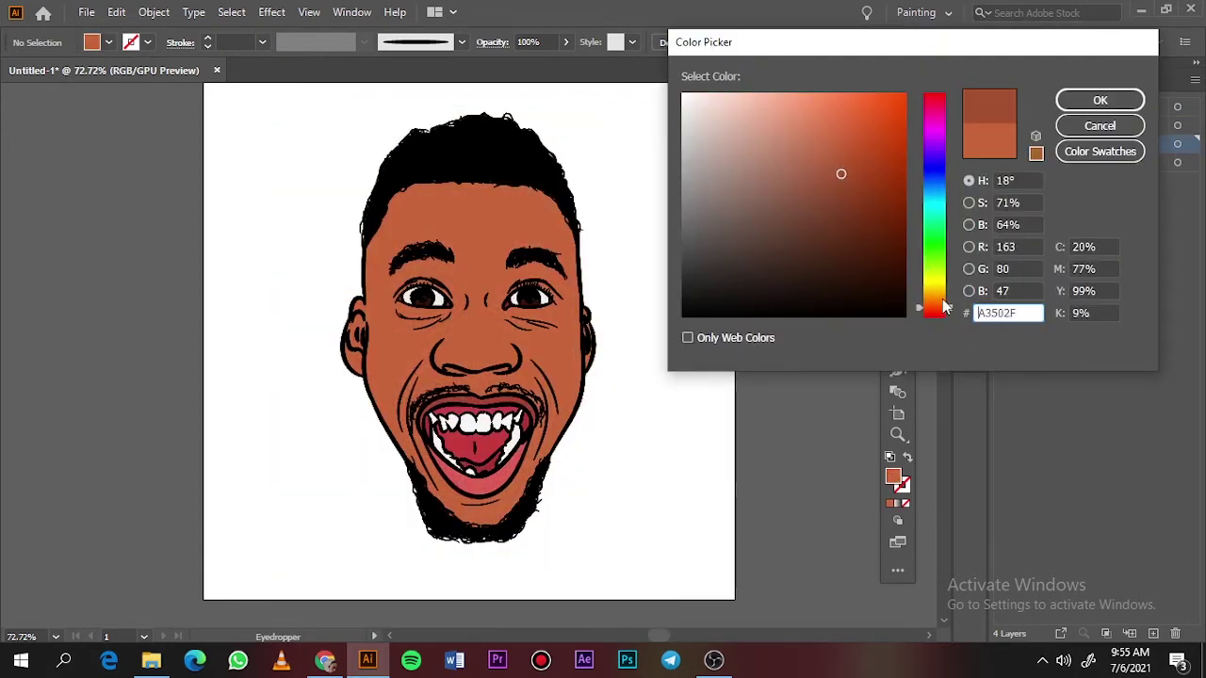
drag(944, 302, 951, 304)
click(1100, 99)
Show the reference photo beneath the line art, hide Layer 2, and add a new layer above it
click(1003, 163)
click(1002, 145)
key(ctrl+equal)
drag(542, 146, 538, 323)
key(ctrl+equal)
key(ctrl+equal)
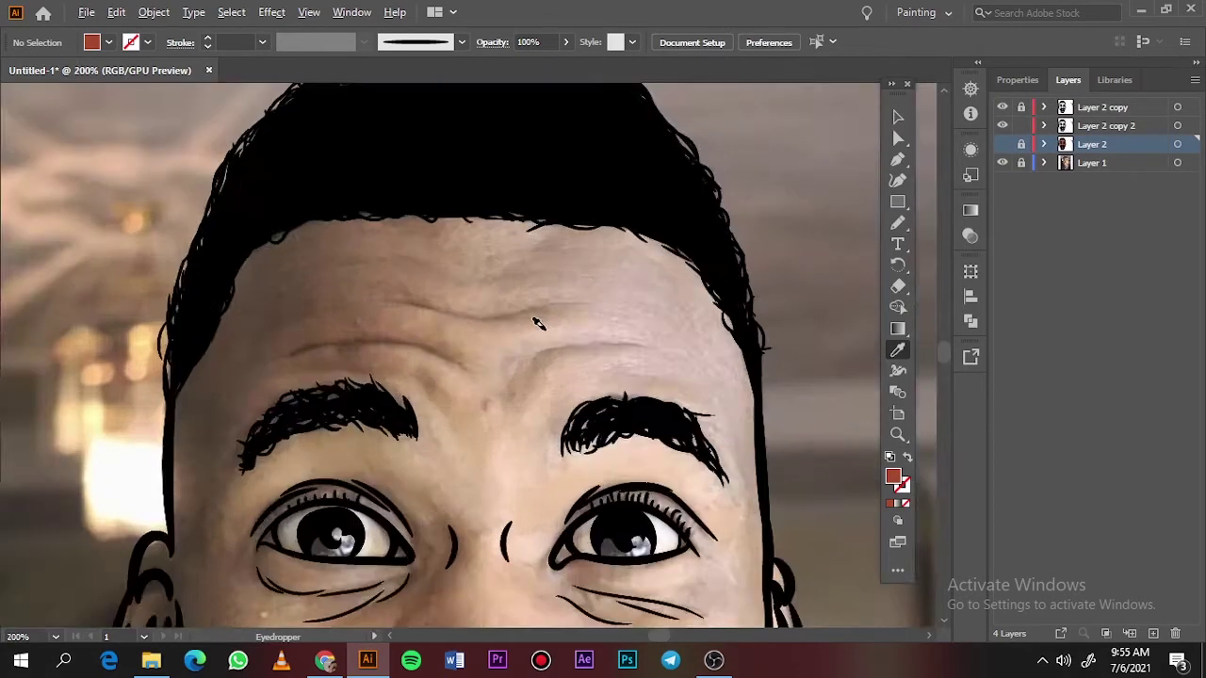
scroll(537, 324, down, 3)
scroll(399, 350, up, 2)
key(n)
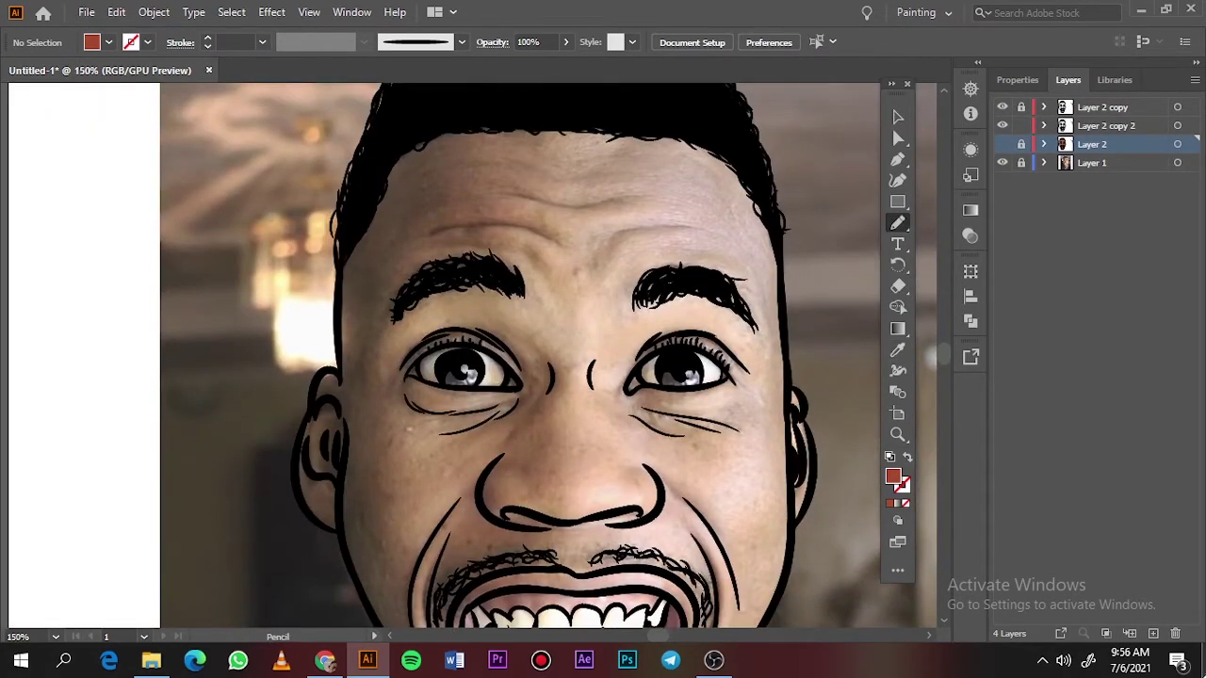
click(1154, 635)
click(1003, 163)
drag(554, 187, 558, 220)
key(ctrl+z)
click(1003, 163)
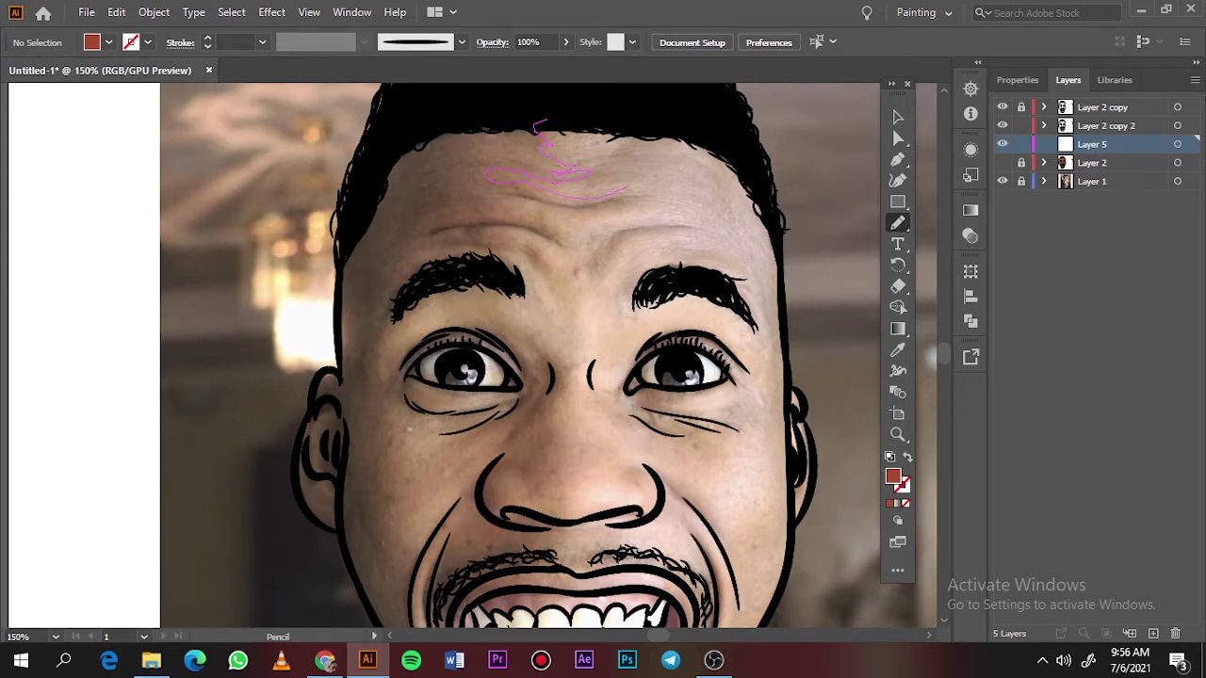
drag(626, 186, 630, 184)
key(ctrl+z)
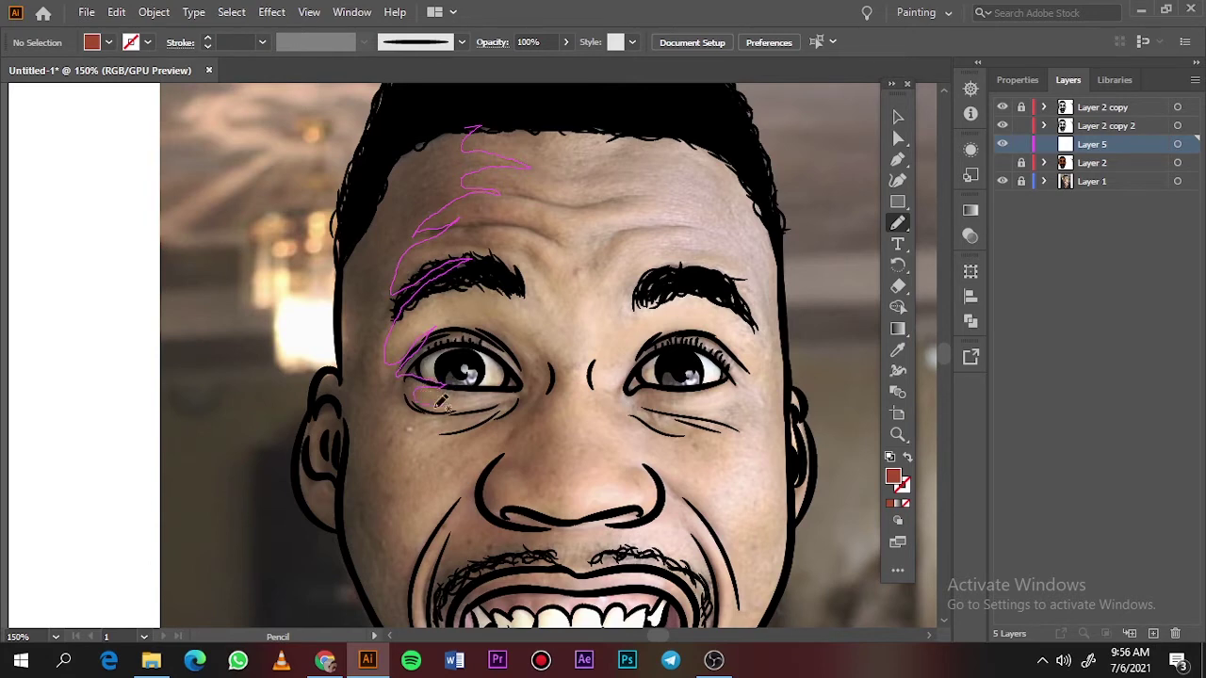
Draw a freehand shadow shape with the Pencil tool down the left side of the face, from forehead past the eye to the cheek
mouse_move(347, 403)
mouse_down()
mouse_move(431, 107)
mouse_move(478, 126)
mouse_up()
scroll(418, 412, down, 5)
scroll(417, 412, left, 1)
scroll(417, 412, up, 1)
Show Layer 2 and recolour the face's side shadow to a darker reddish brown
click(1002, 163)
key(v)
click(388, 172)
click(116, 12)
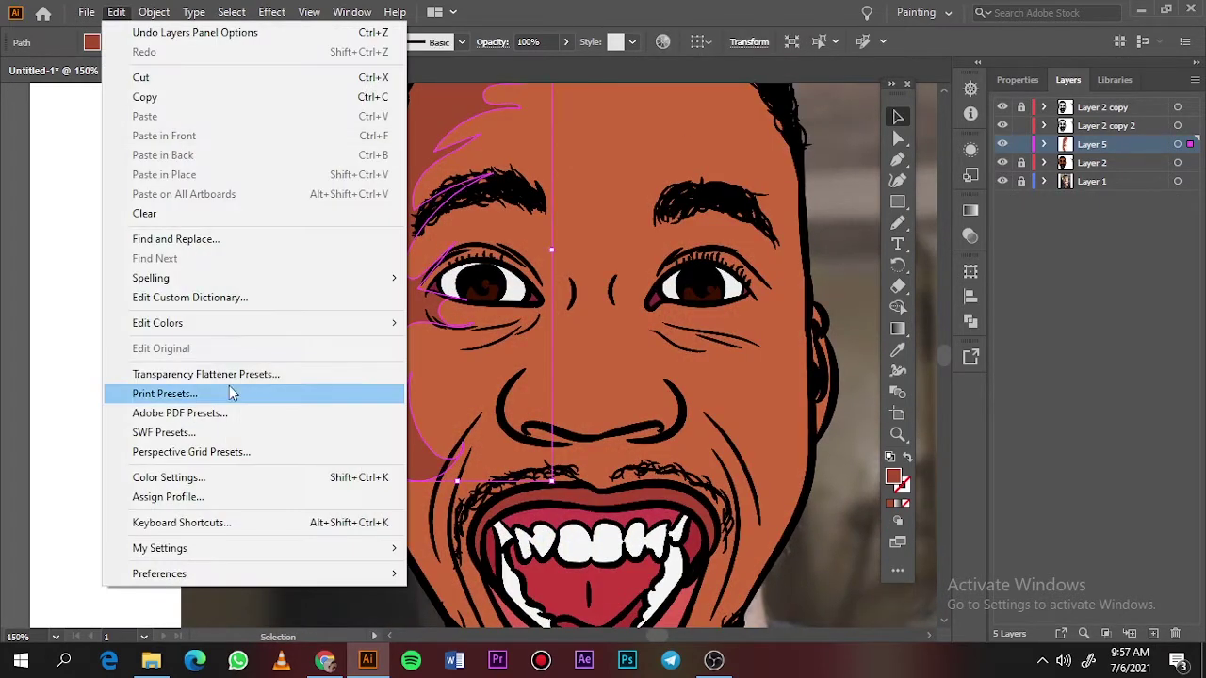
mouse_move(194, 324)
click(462, 324)
drag(669, 553, 664, 550)
click(983, 595)
click(774, 153)
key(ctrl+0)
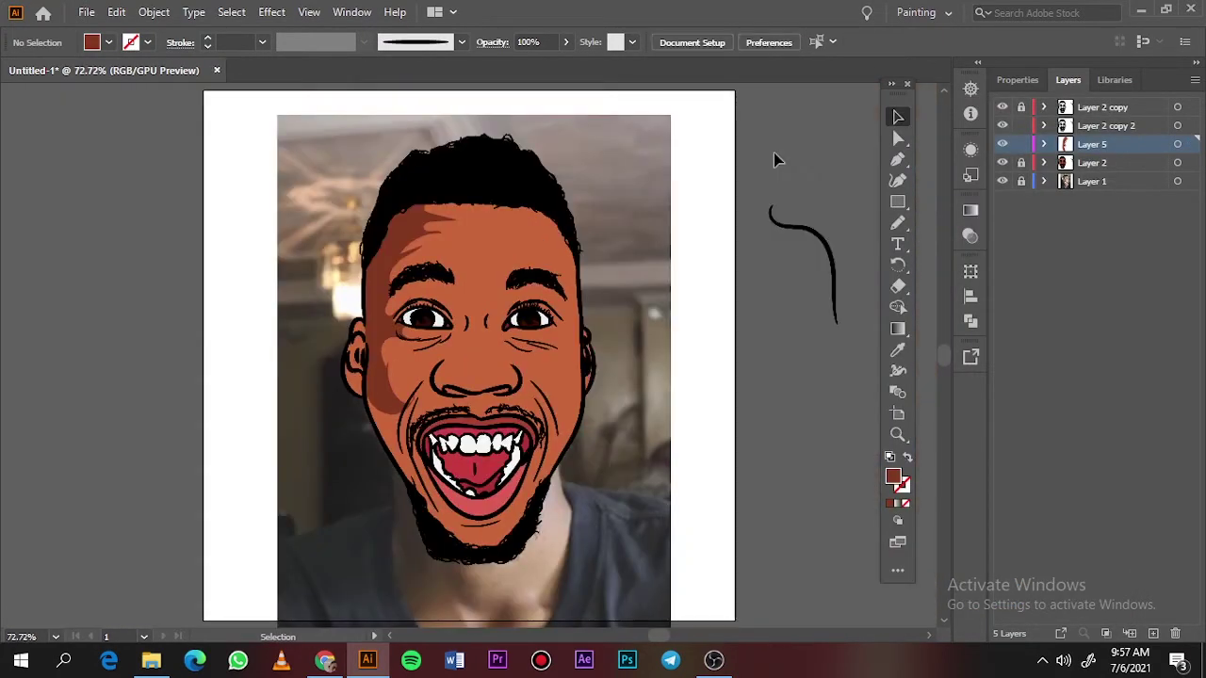
Hide Layer 2 and extend the cheek shadow freehand up to the top of the left smile crease
click(1002, 181)
click(1003, 181)
click(1003, 162)
key(ctrl+equal)
key(ctrl+equal)
key(ctrl+equal)
key(ctrl+equal)
key(n)
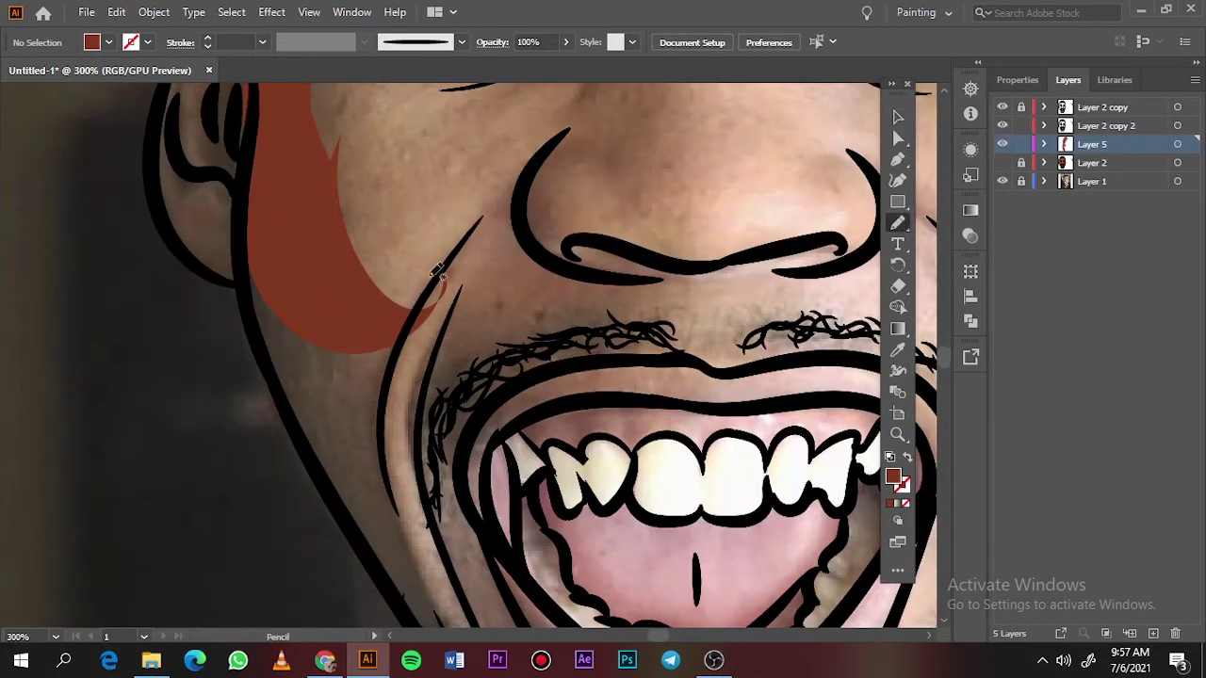
mouse_move(431, 277)
mouse_down()
mouse_move(477, 218)
mouse_move(411, 291)
mouse_up()
key(ctrl+z)
drag(486, 221, 482, 225)
scroll(304, 291, down, 3)
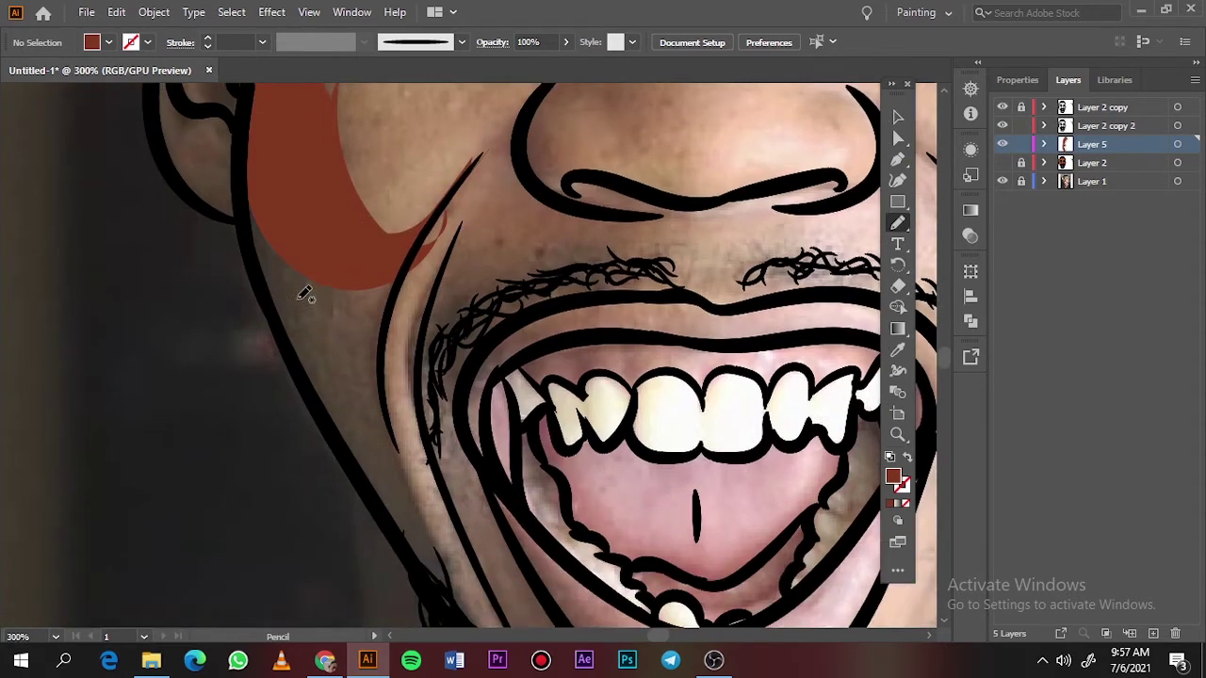
Draw the shadow down the left outer cheek, between the jawline and the smile crease, to the beard
mouse_move(398, 381)
mouse_down()
mouse_move(431, 520)
mouse_move(254, 180)
mouse_move(430, 164)
mouse_up()
scroll(441, 479, down, 1)
scroll(464, 466, up, 1)
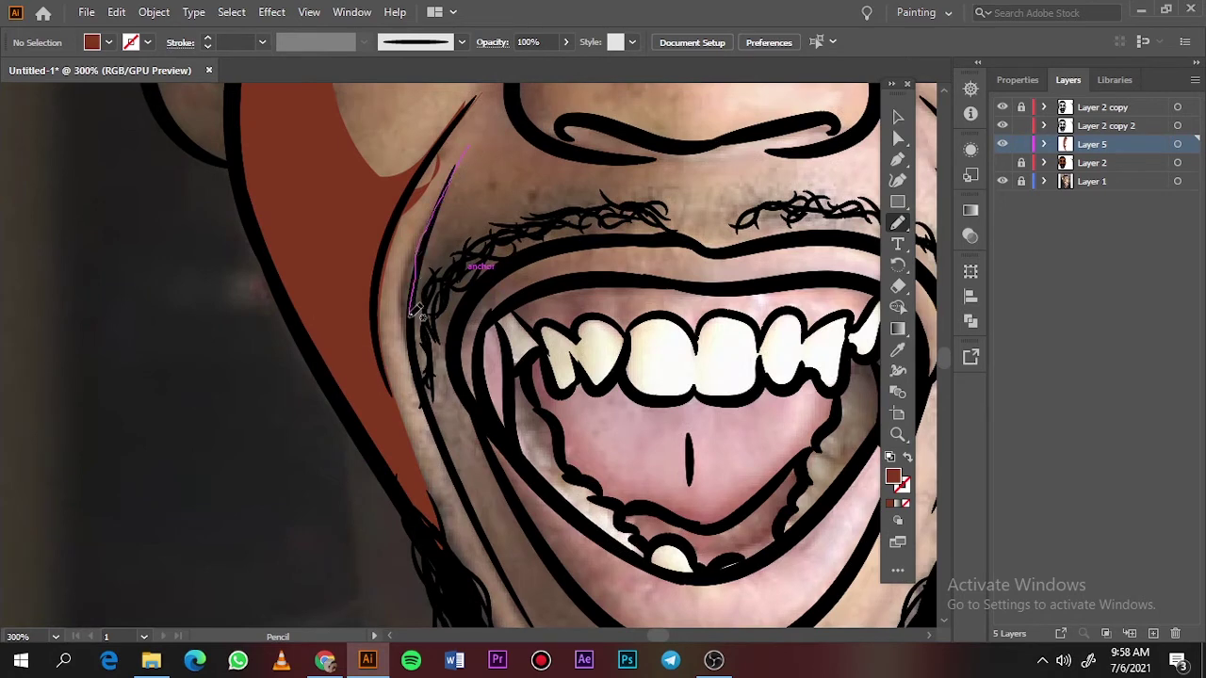
Draw shadow shapes behind the left moustache and down beside the mouth, ending in pointed tips near the chin
scroll(414, 231, down, 3)
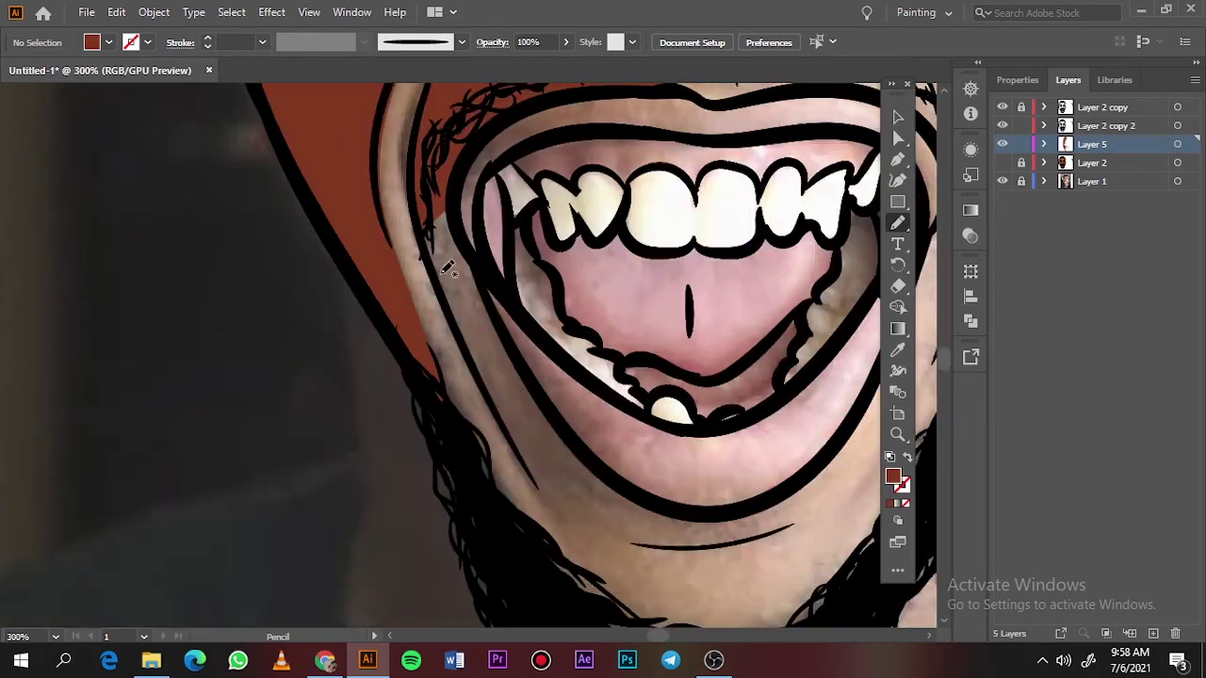
scroll(501, 227, down, 1)
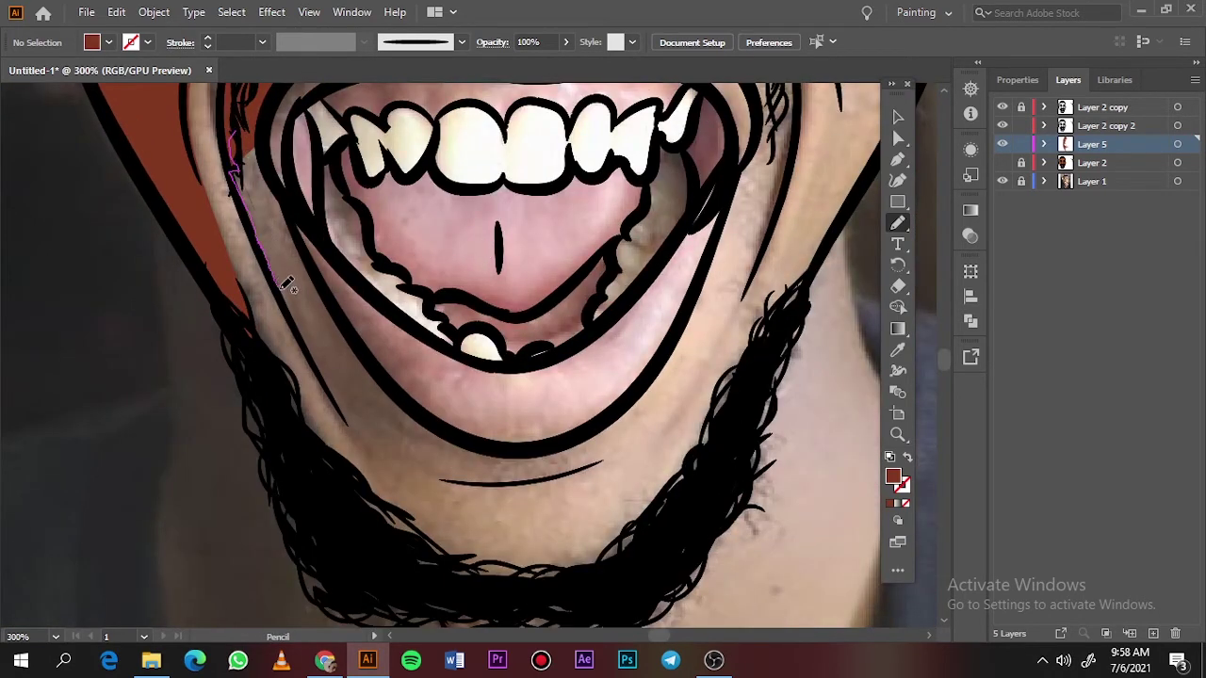
drag(380, 399, 242, 141)
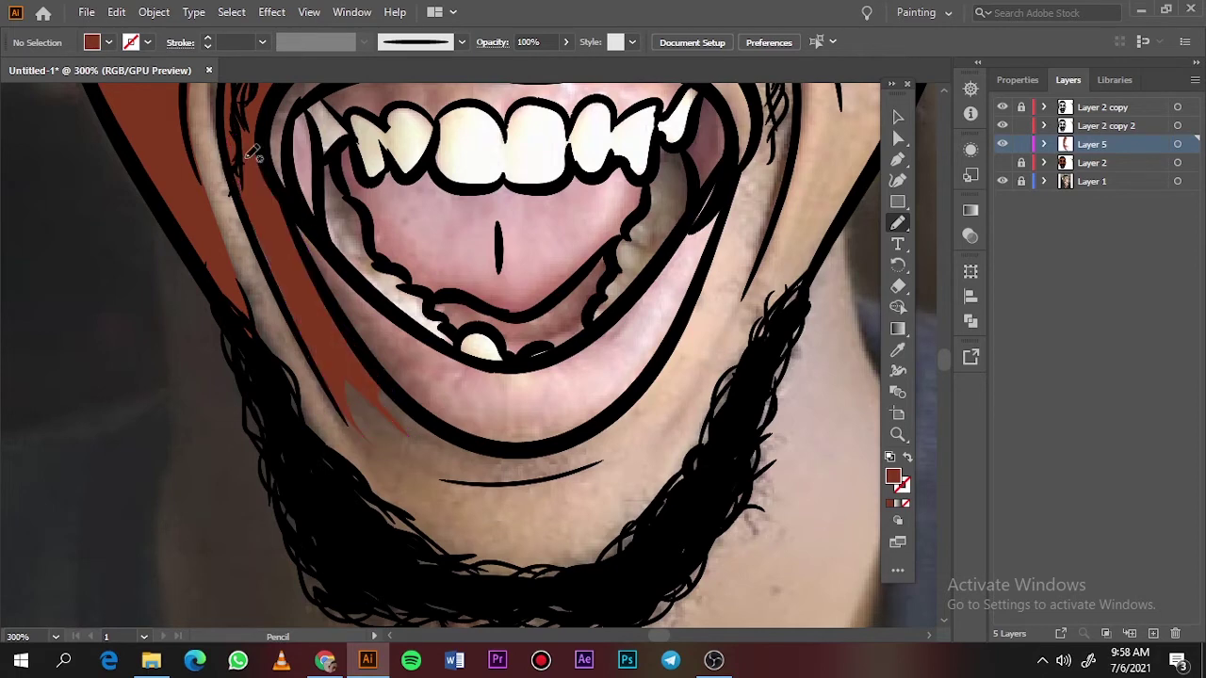
Draw a pointed shadow under the lower lip along the chin crease, and shade the gap beside the left mouth shadow
key(ctrl+0)
click(1002, 164)
click(1004, 182)
click(1003, 182)
click(1003, 163)
scroll(479, 556, up, 5)
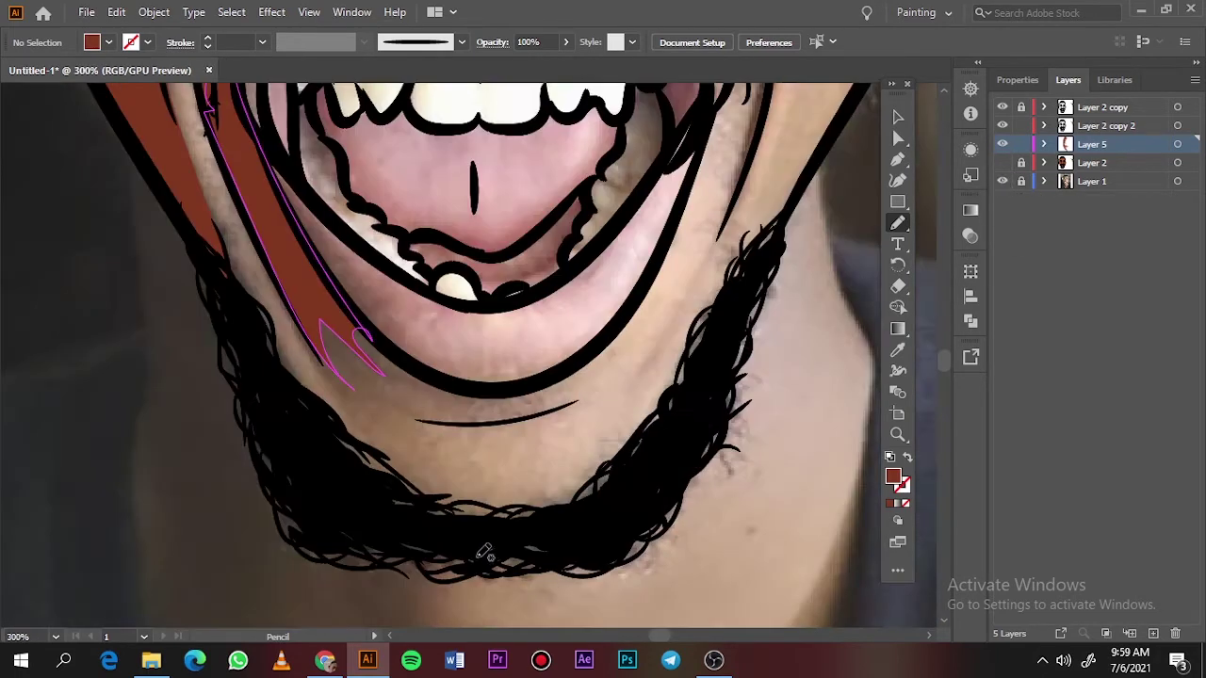
drag(385, 328, 659, 345)
key(ctrl+z)
drag(608, 308, 643, 340)
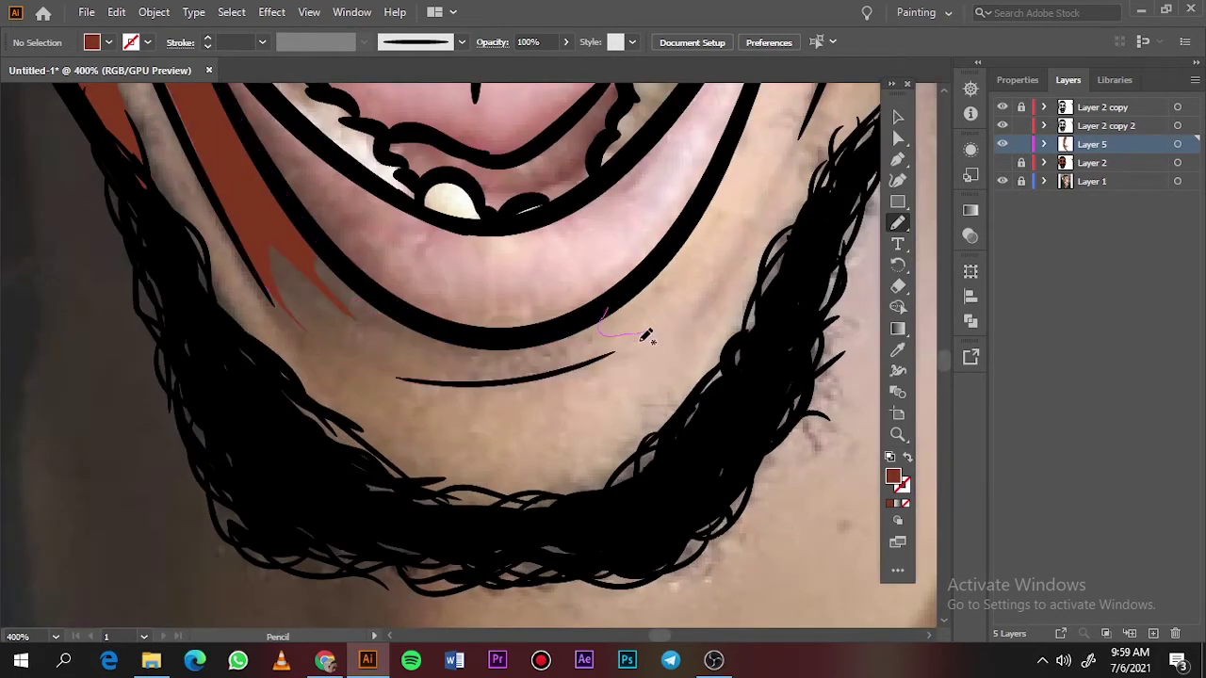
drag(414, 350, 364, 331)
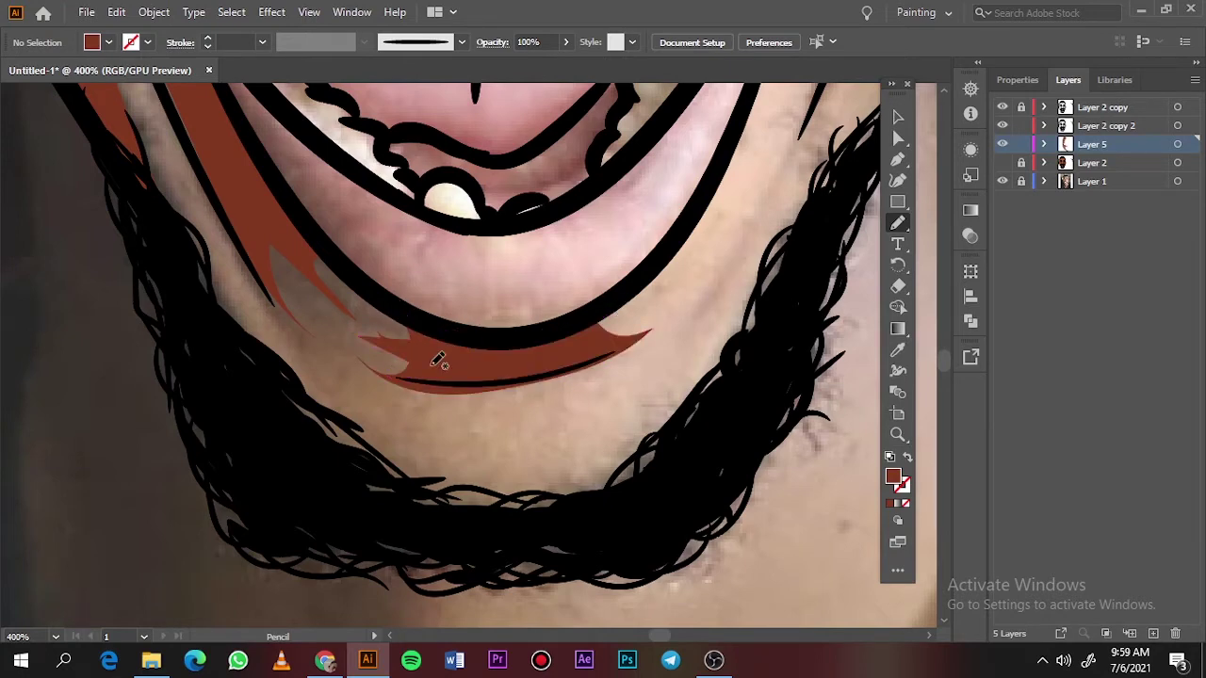
mouse_move(288, 294)
mouse_down()
mouse_move(266, 278)
mouse_move(276, 296)
mouse_up()
Draw shadow shapes behind the right moustache and along the inner right smile crease
scroll(340, 417, down, 2)
scroll(358, 417, up, 4)
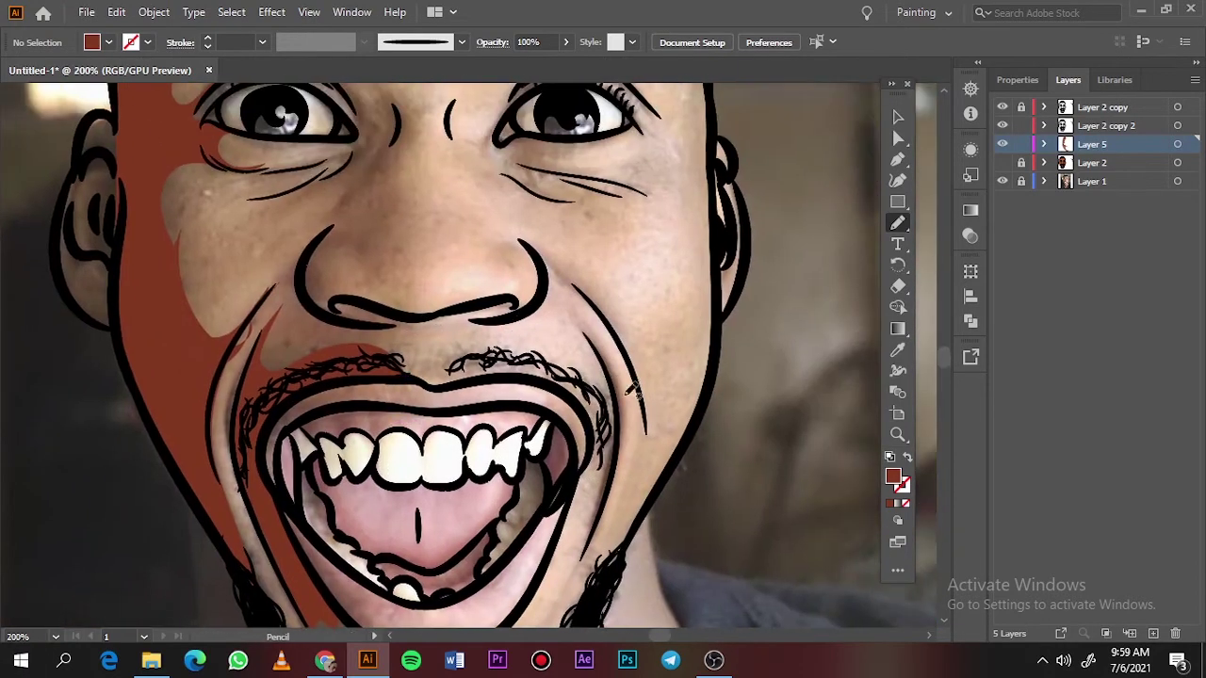
scroll(622, 414, up, 1)
mouse_move(613, 378)
mouse_down()
mouse_move(593, 356)
mouse_move(592, 370)
mouse_up()
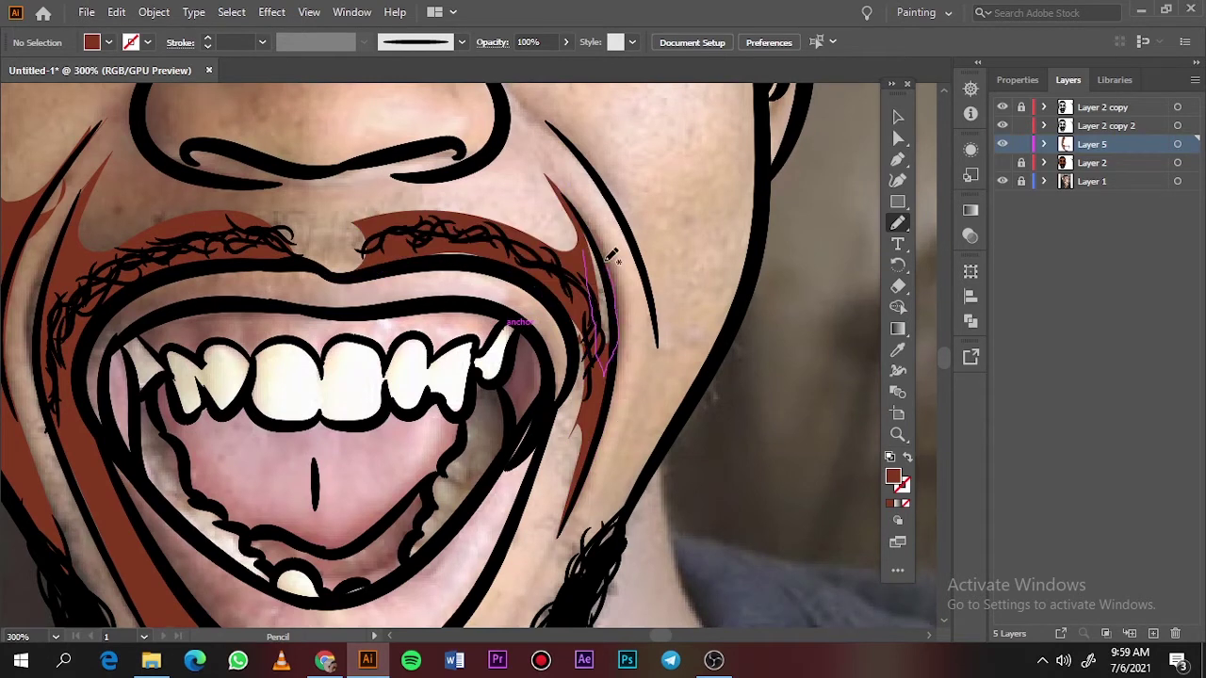
scroll(646, 358, down, 1)
scroll(658, 253, up, 1)
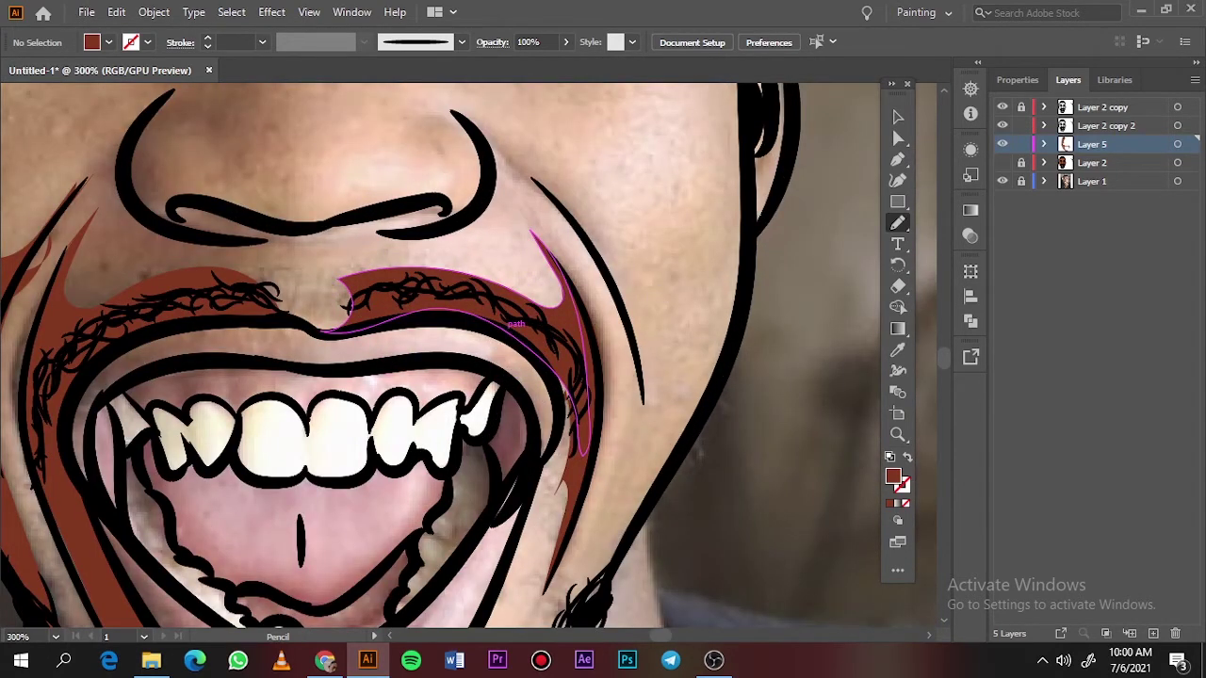
Draw a thin shadow along the outer right smile crease and compare the whole face against the flat colours
drag(645, 405, 644, 406)
key(ctrl+0)
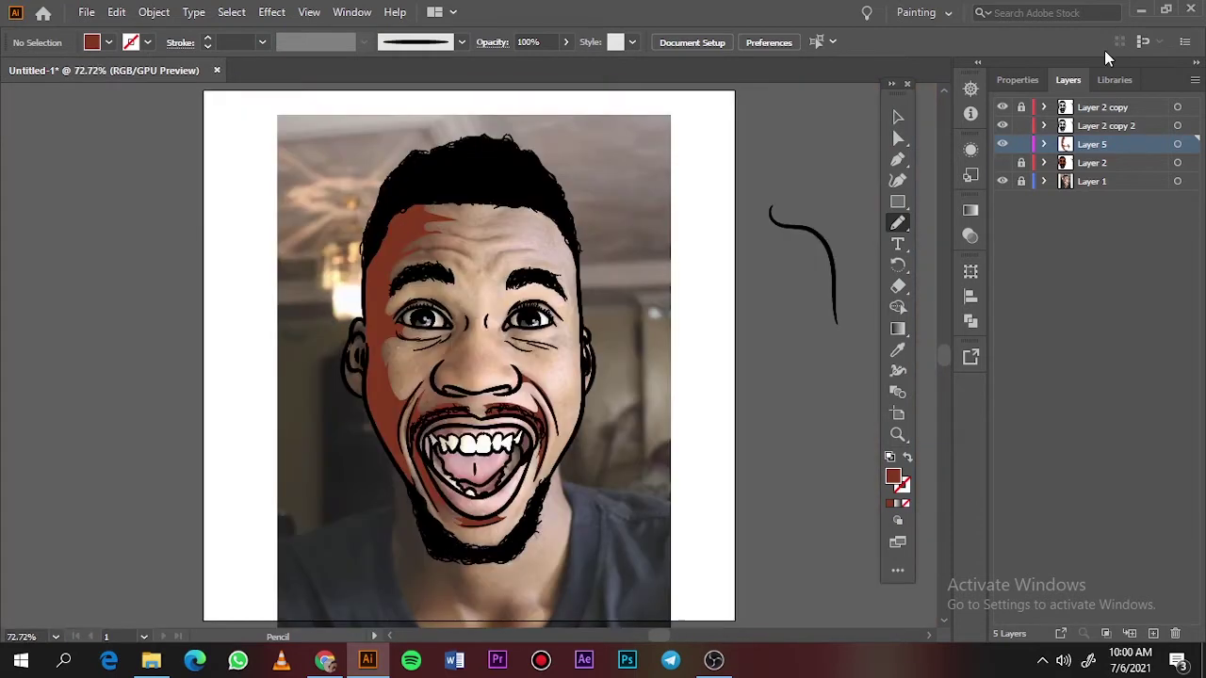
click(1002, 181)
click(1002, 181)
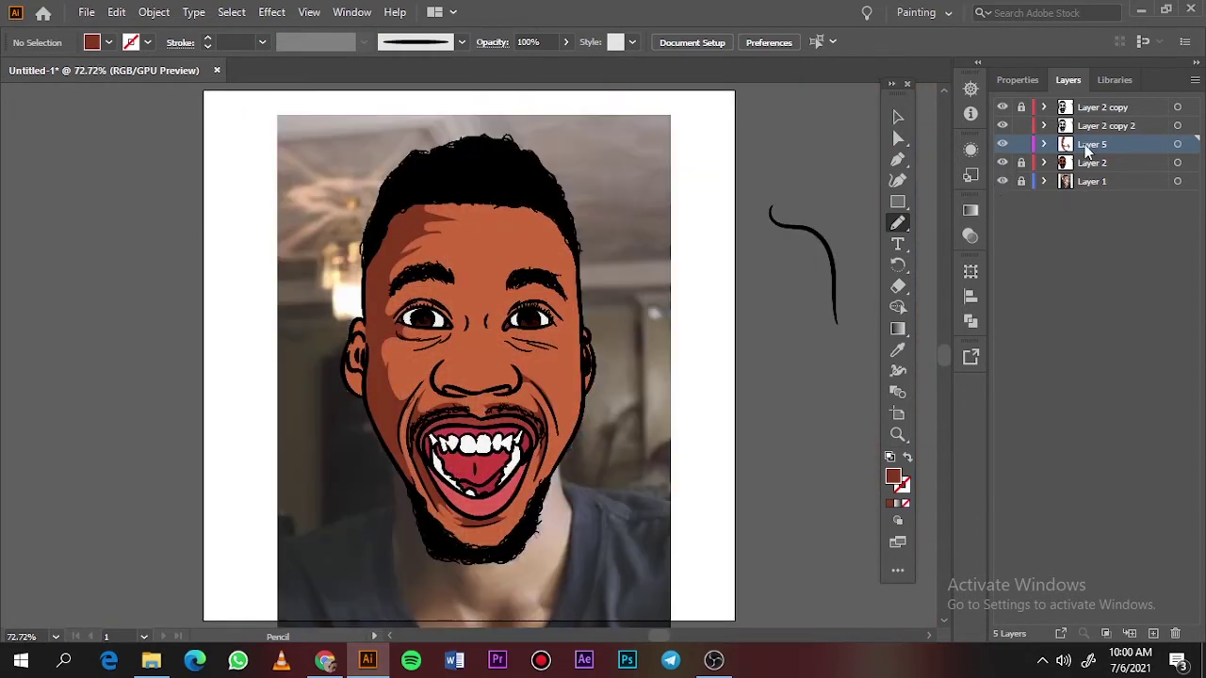
Add a new layer above Layer 5, hide the existing colour layers, and draw a tapered wrinkle shape above the left eyebrow
click(1153, 633)
click(1022, 162)
click(1002, 162)
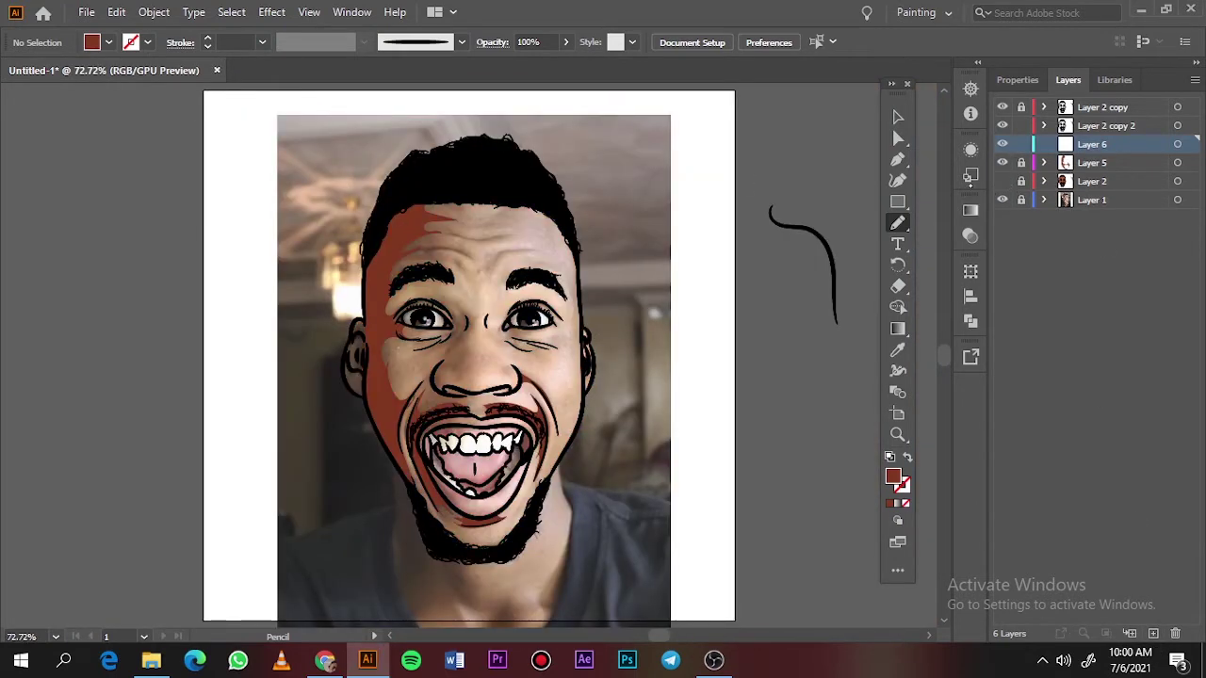
click(1003, 181)
alt+scroll(466, 259, up, 5)
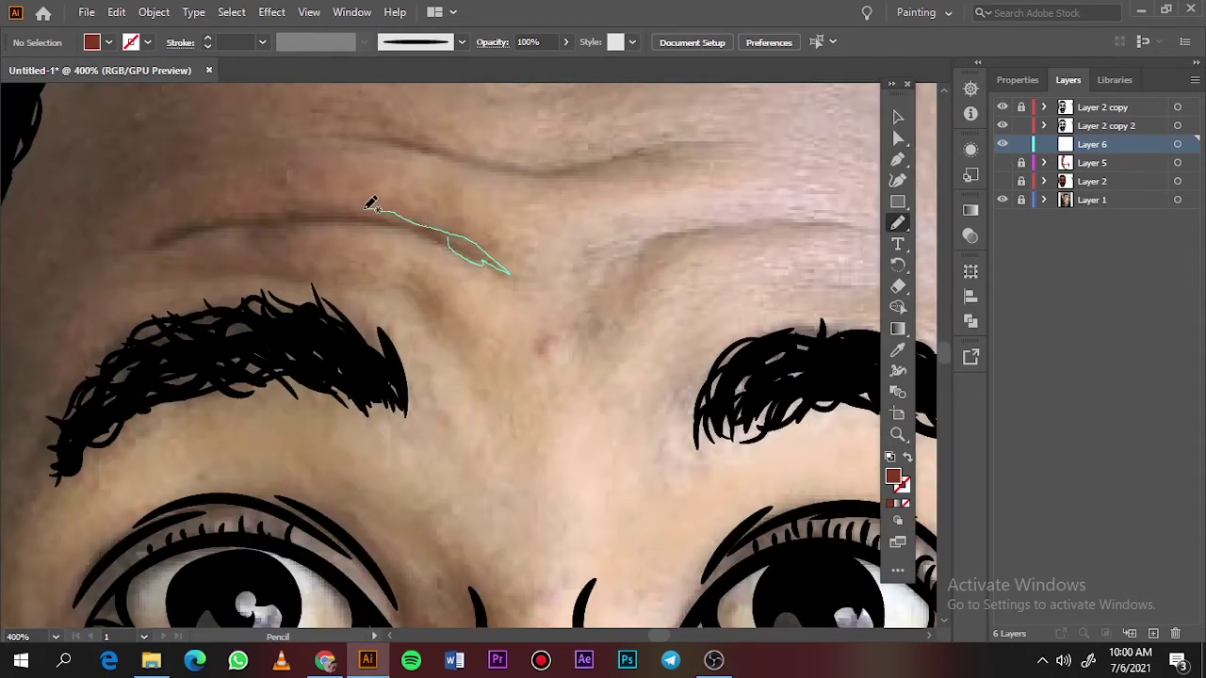
drag(148, 259, 450, 243)
Recolour the left forehead wrinkle to a darker brown and check it against the shadow and flat colour layers
key(v)
click(464, 247)
click(116, 12)
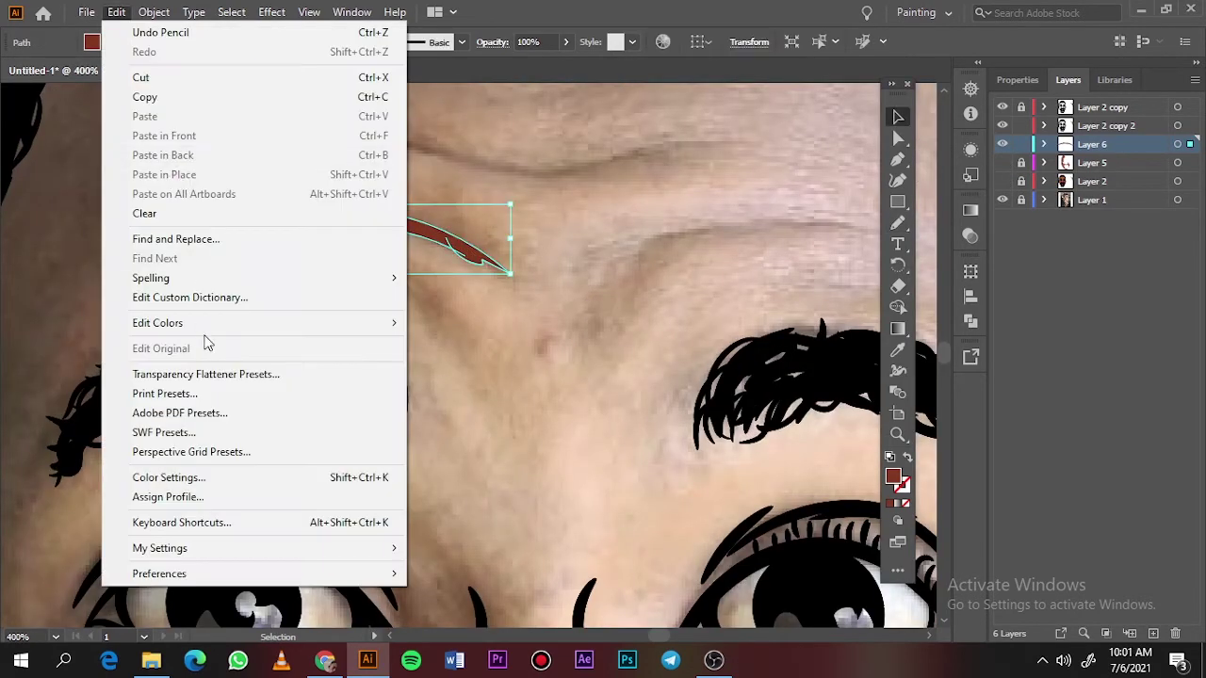
mouse_move(204, 324)
click(462, 325)
drag(680, 548, 657, 547)
click(963, 596)
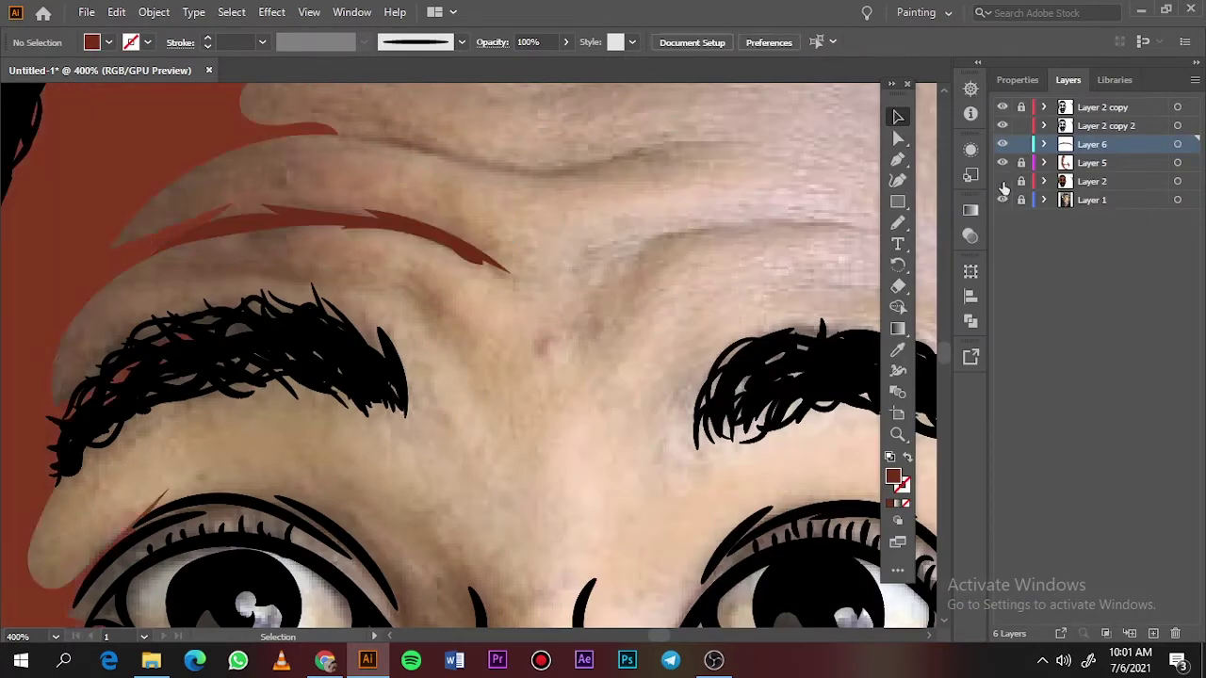
click(1002, 201)
click(1003, 182)
Draw a curved wrinkle on the right forehead and a smaller pointed one just above the right eyebrow
drag(827, 333, 679, 354)
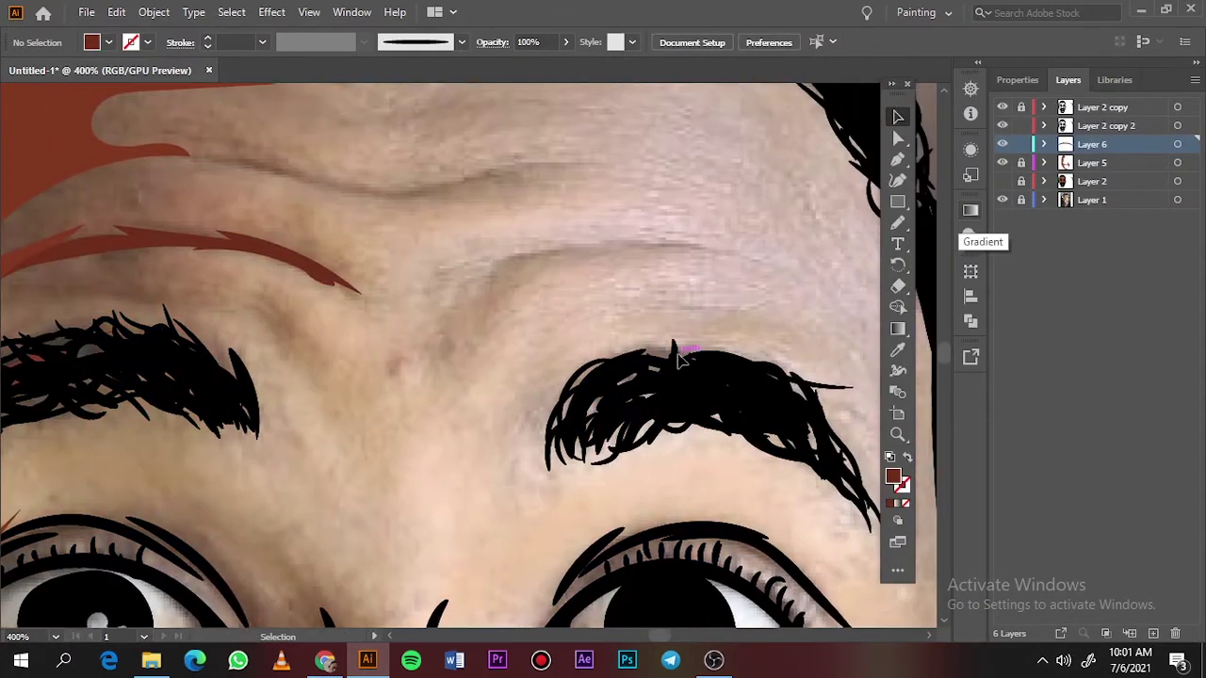
key(n)
mouse_move(489, 292)
mouse_down()
mouse_move(470, 319)
mouse_move(558, 244)
mouse_move(669, 242)
mouse_move(542, 257)
mouse_up()
scroll(439, 282, up, 3)
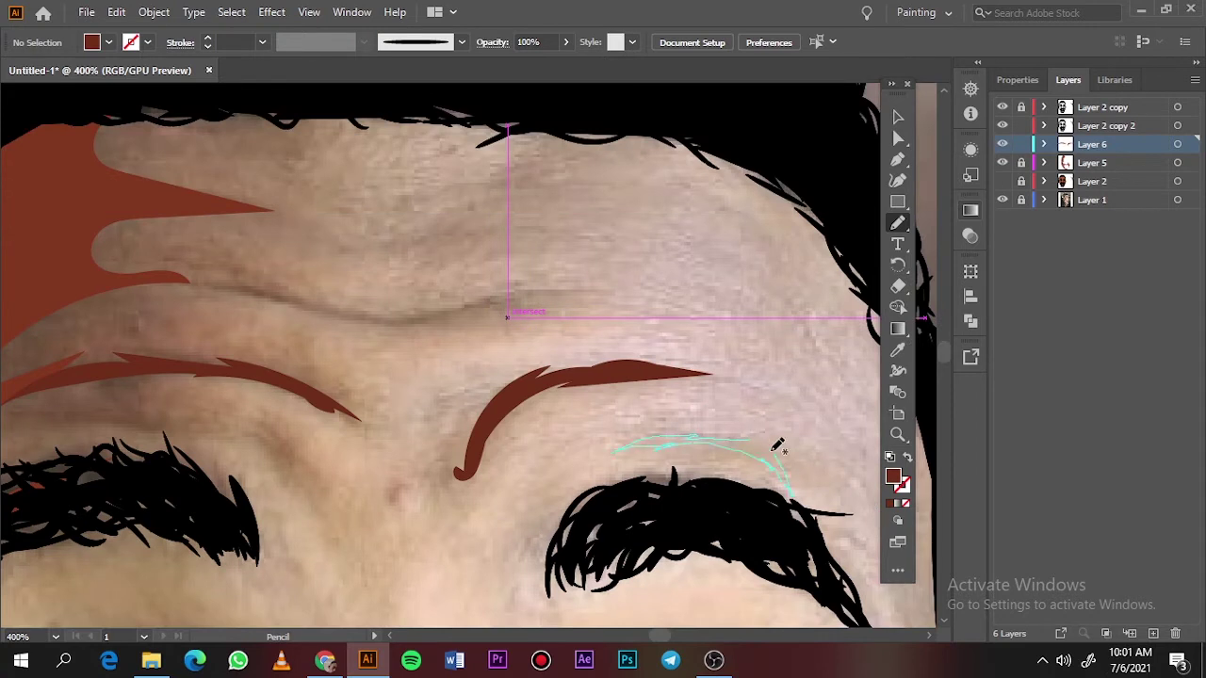
drag(777, 446, 775, 449)
Draw a long wavy wrinkle across the middle of the forehead and undo the extra stroke above it
scroll(556, 398, left, 3)
mouse_move(370, 274)
mouse_down()
mouse_move(744, 293)
mouse_move(631, 313)
mouse_move(442, 318)
mouse_move(276, 279)
mouse_up()
mouse_move(682, 230)
mouse_down()
mouse_move(633, 227)
mouse_move(504, 249)
mouse_move(440, 226)
mouse_up()
key(ctrl+z)
Show the flat colour layer and hide the reference photo to view the whole face
key(ctrl+0)
click(893, 115)
click(1002, 182)
click(1003, 201)
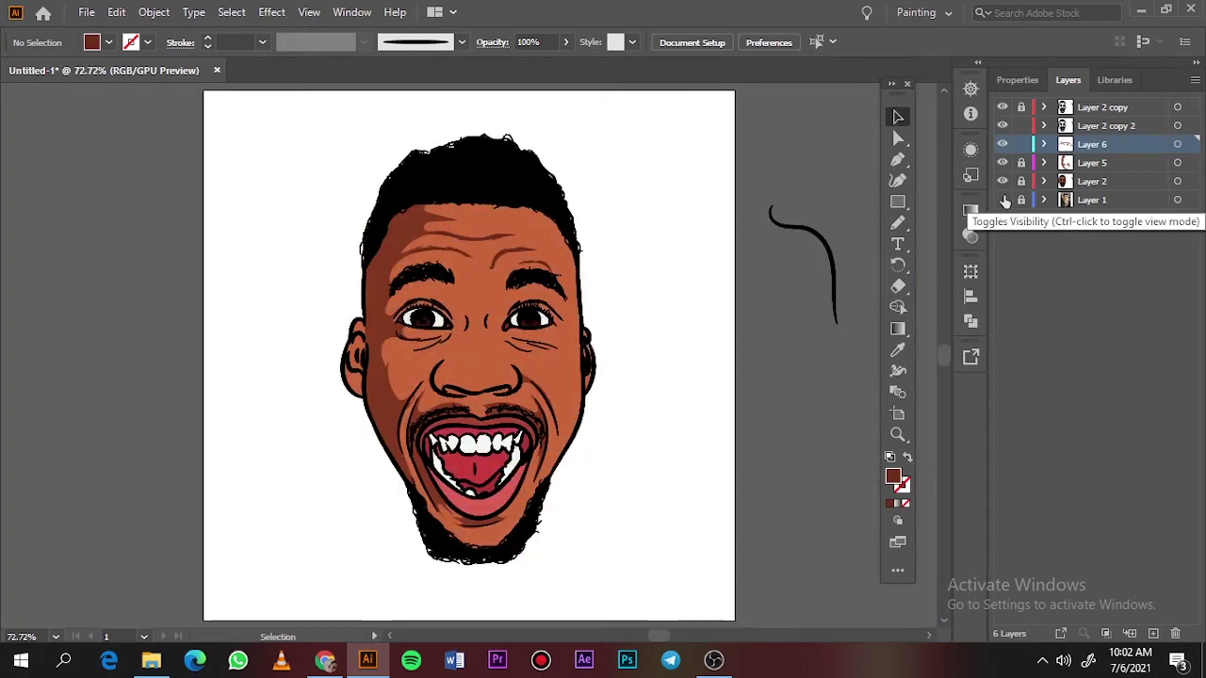
Darken the fill of all forehead wrinkle shapes on Layer 6 to a very dark brown
scroll(446, 199, up, 4)
click(1179, 145)
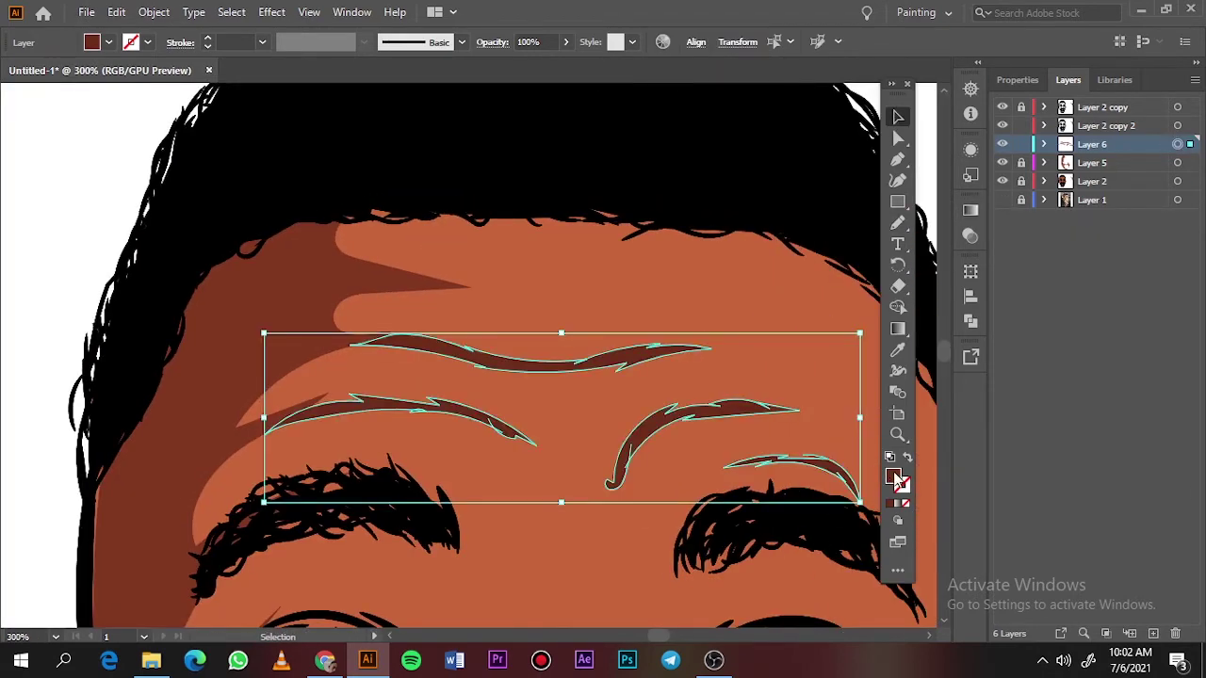
double_click(893, 477)
key(Escape)
click(690, 265)
key(ctrl+0)
key(super)
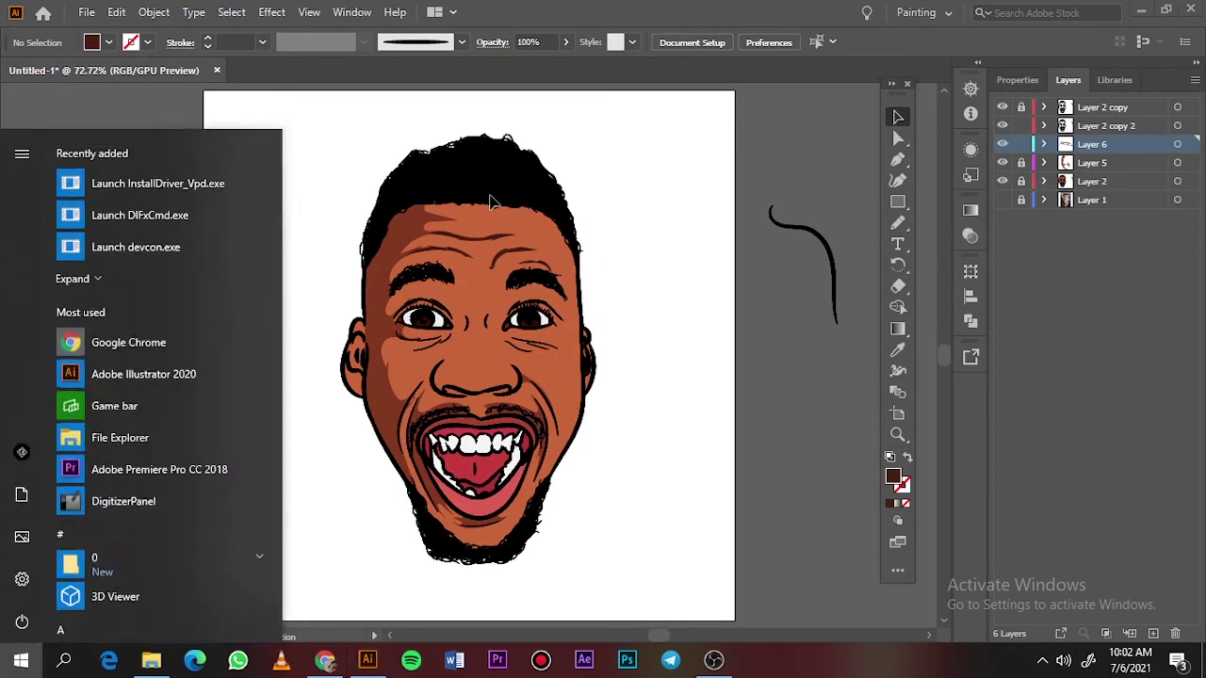
key(super)
Lock Layer 6, unlock Layer 5, and pick up the reddish-brown fill of the left face shadow for drawing
scroll(483, 212, up, 4)
click(1021, 144)
click(1021, 163)
click(282, 242)
click(363, 192)
key(n)
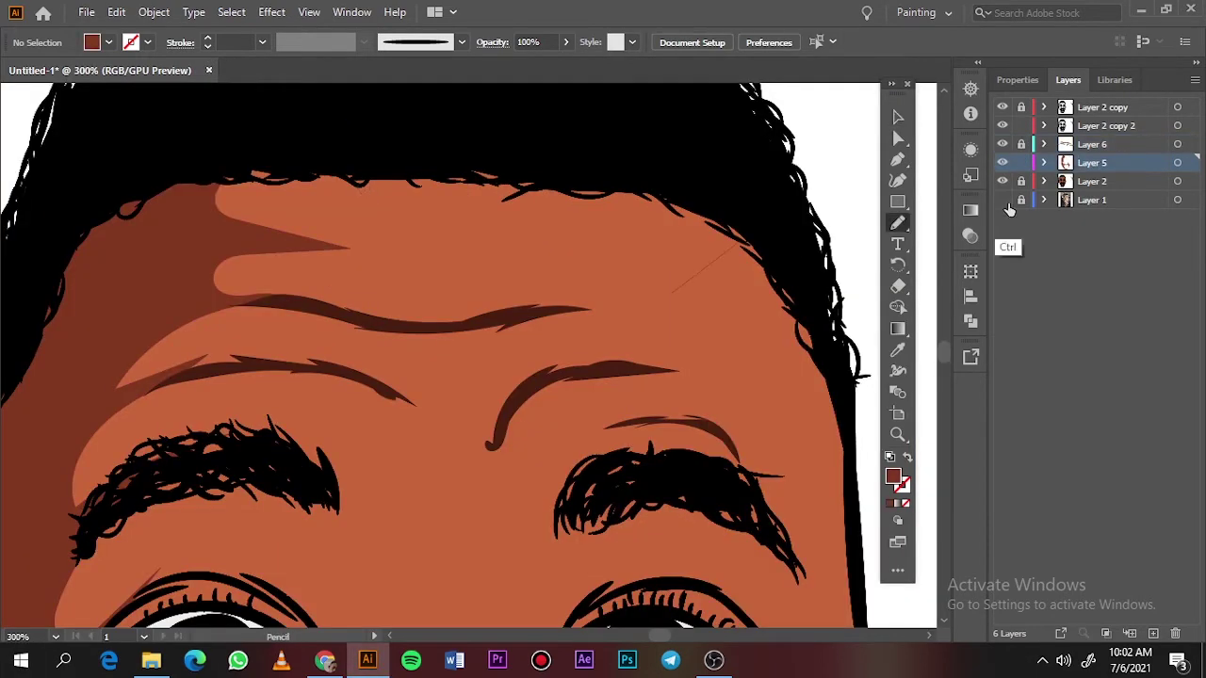
Draw shadow shapes on the upper forehead below the hairline using the photo as reference, and check them over the flat colours
click(1003, 200)
drag(564, 170, 506, 222)
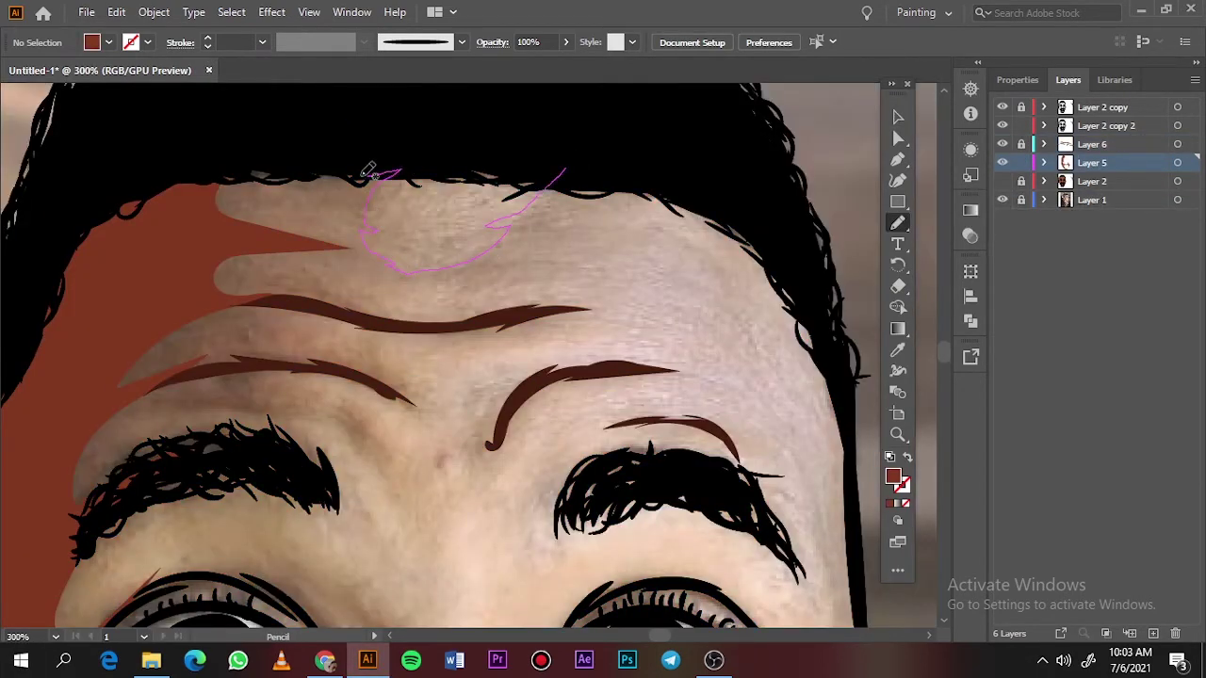
mouse_move(365, 172)
mouse_down()
mouse_move(329, 229)
mouse_move(347, 273)
mouse_up()
drag(587, 254, 564, 174)
key(ctrl+0)
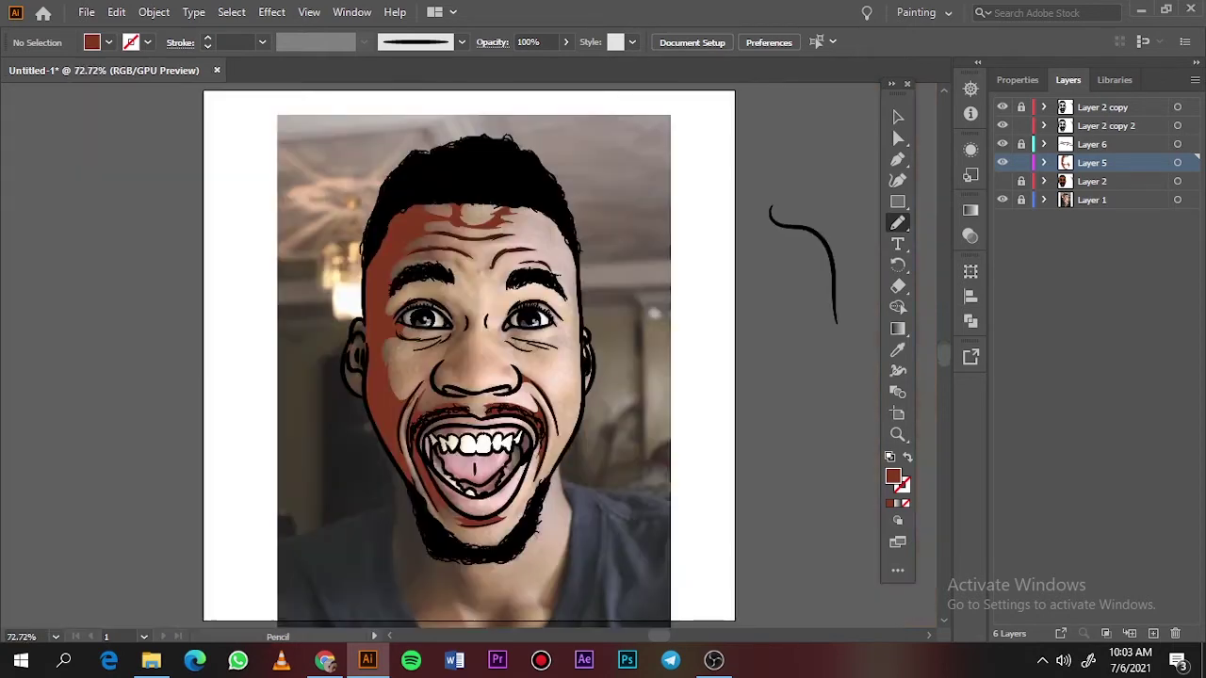
click(1003, 200)
Add a new layer directly above Layer 2 and lock Layer 5
click(1093, 181)
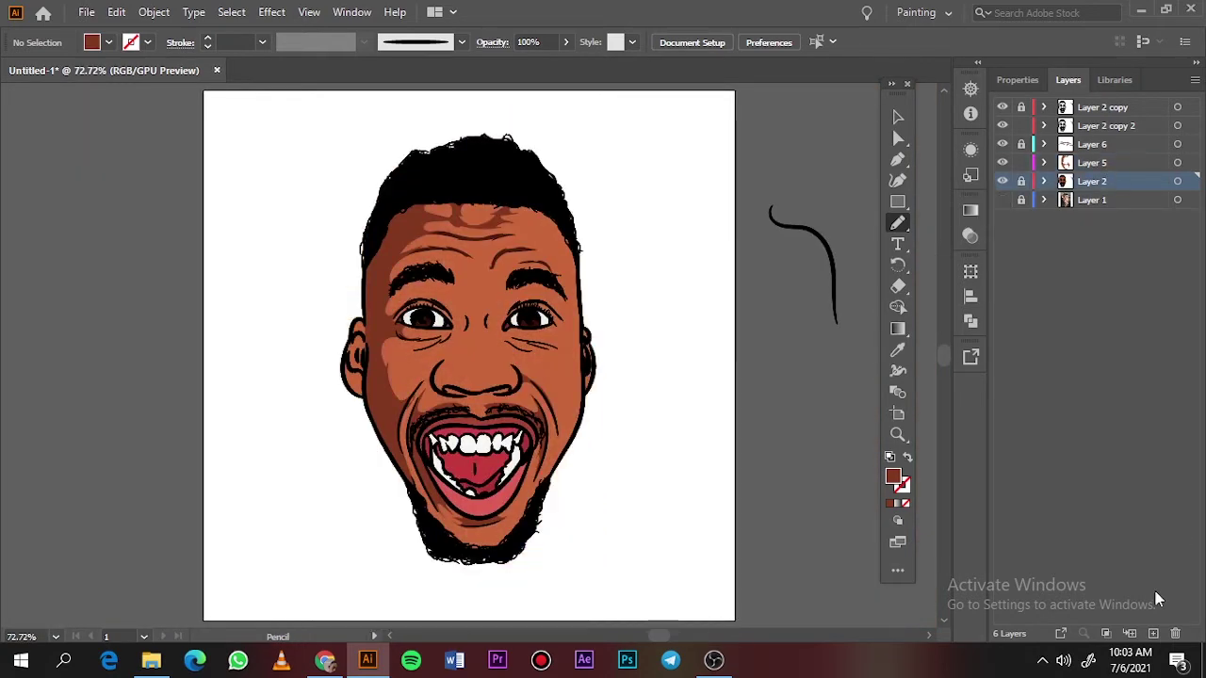
click(1153, 634)
click(1020, 163)
Try a darker, redder fill mixed from the sampled skin colour with a test shape on the left cheek
key(i)
click(558, 345)
double_click(898, 479)
click(841, 168)
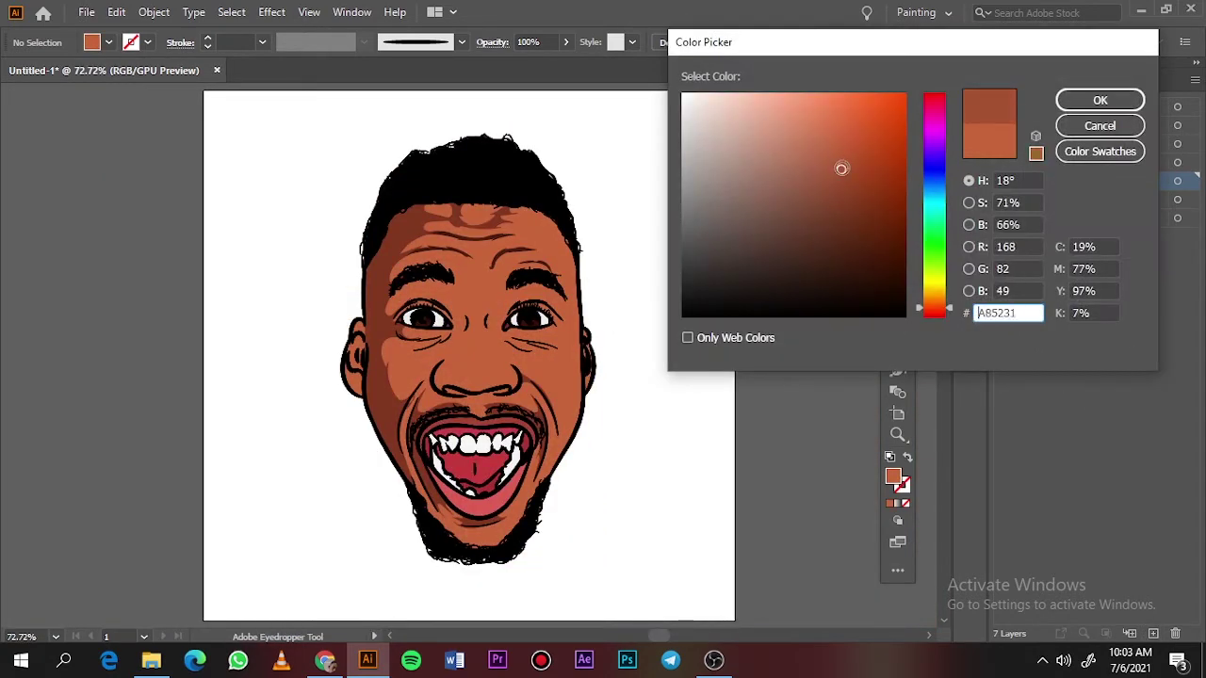
click(933, 314)
click(1094, 103)
key(n)
mouse_move(386, 379)
mouse_down()
mouse_move(417, 400)
mouse_move(391, 357)
mouse_up()
key(ctrl+z)
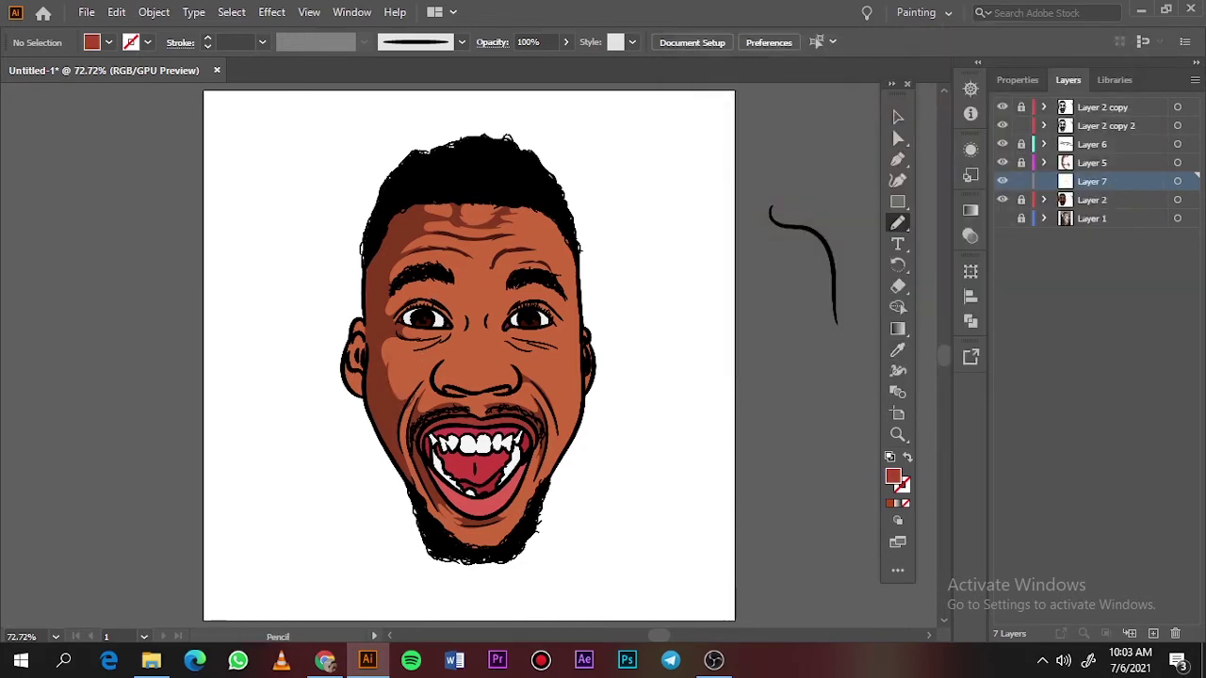
Sample the dark shadow colour from the left forehead and draw a small test patch on the nose bridge
key(i)
click(378, 282)
click(118, 12)
click(899, 118)
key(n)
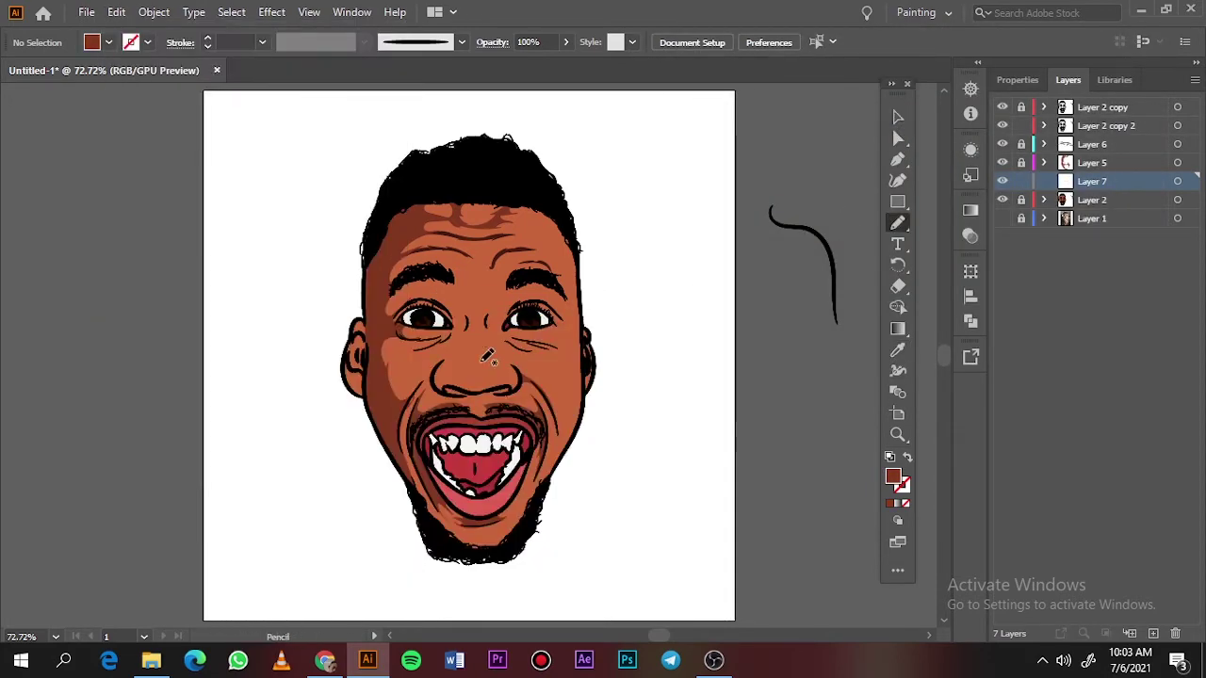
drag(486, 355, 483, 349)
Recolour the test patch to a mid-tone with 79% saturation and 58% brightness
click(899, 118)
click(485, 358)
click(117, 12)
mouse_move(155, 338)
click(516, 335)
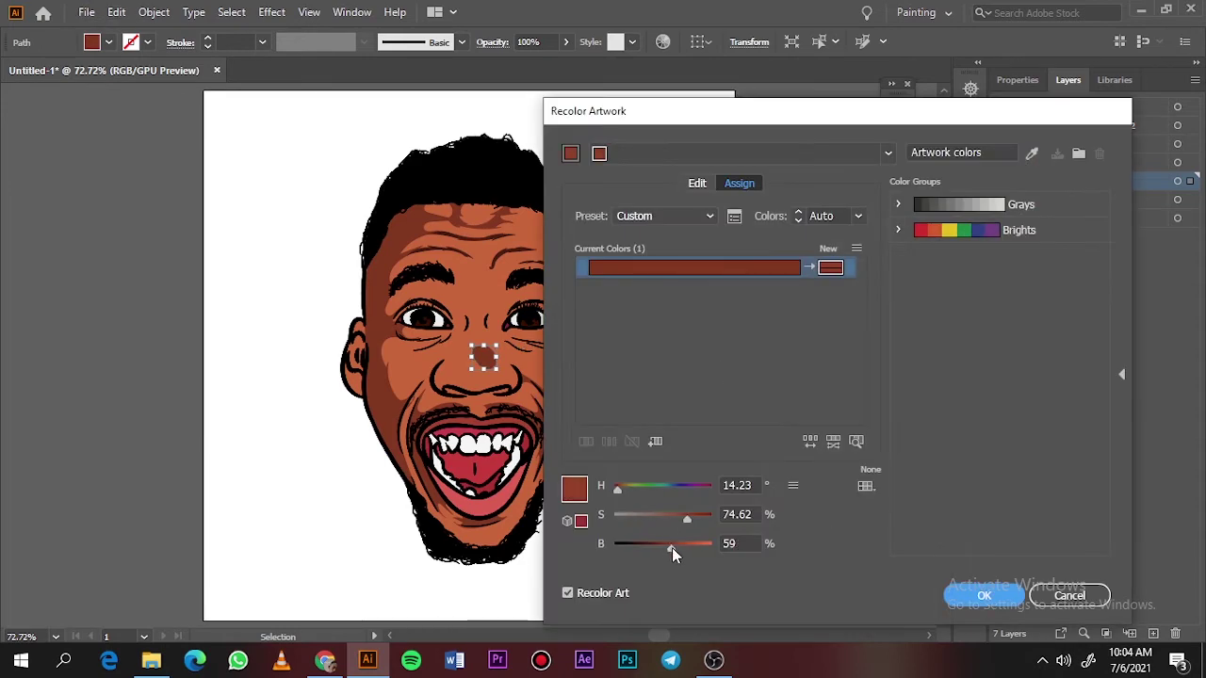
drag(687, 516, 669, 547)
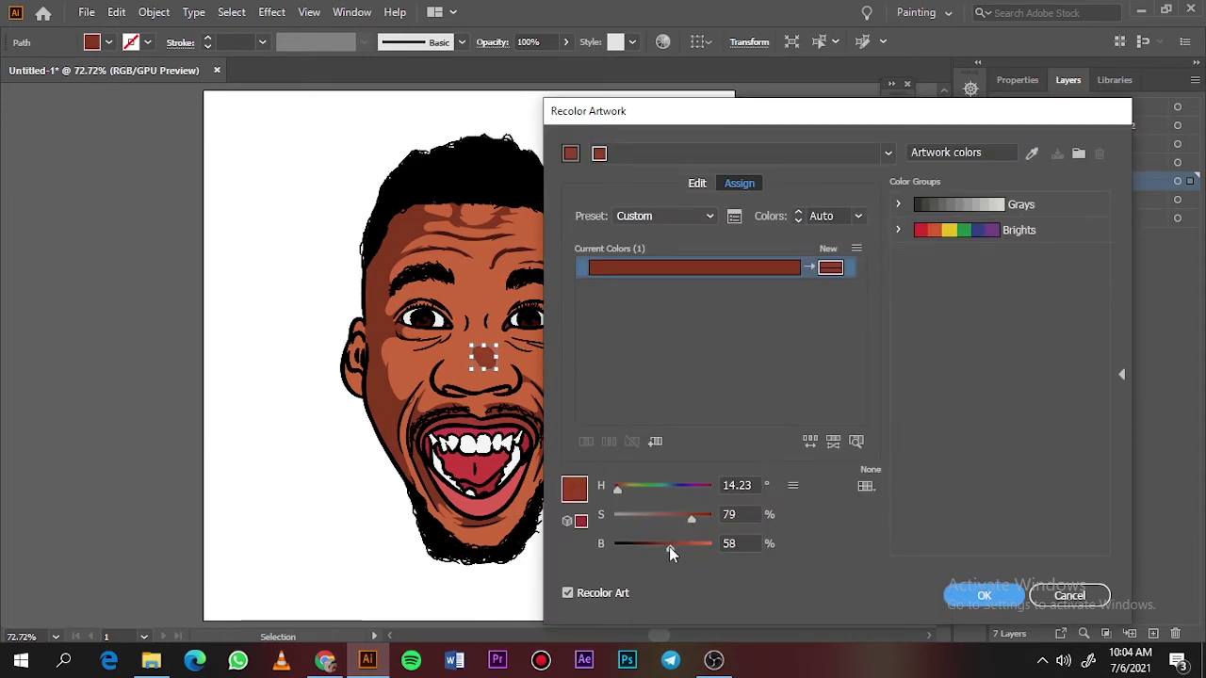
click(985, 595)
click(754, 481)
Compare the mid-tone patch with other parts of the face and delete it
drag(490, 362, 537, 419)
click(400, 383)
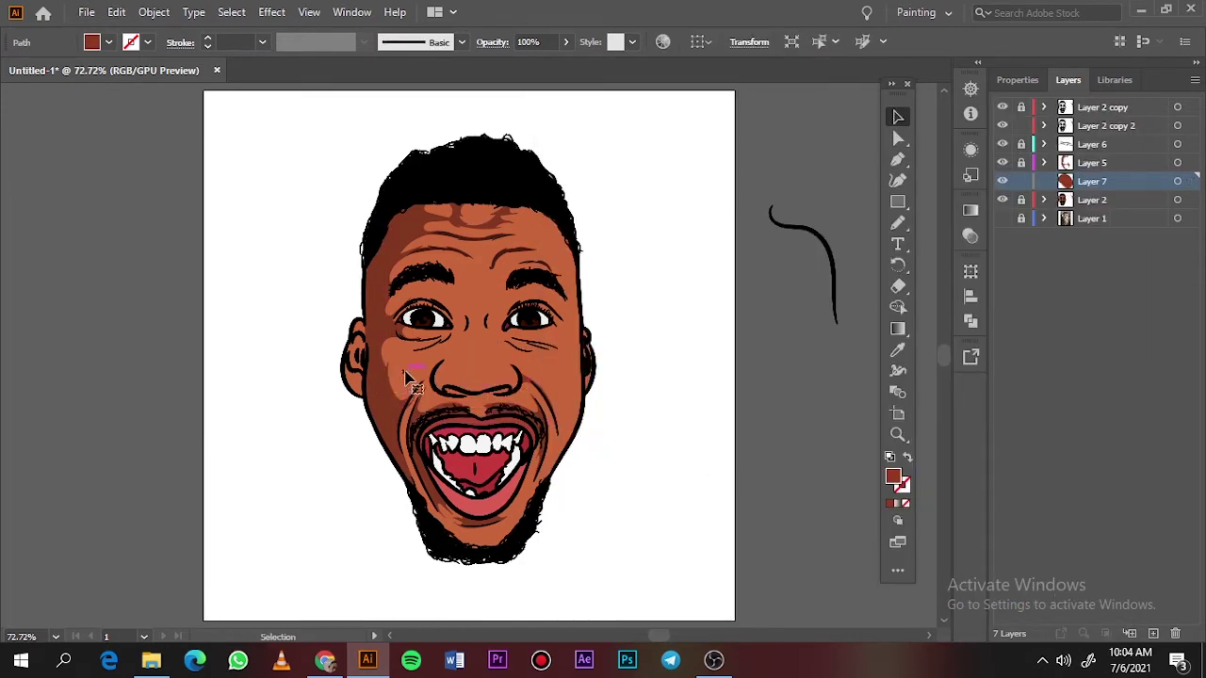
key(Delete)
Show the reference photo, hide the flat colours, and make Layer 7 active with Layer 5 locked
click(1003, 219)
click(1003, 181)
scroll(525, 424, up, 2)
click(1002, 200)
scroll(503, 259, up, 1)
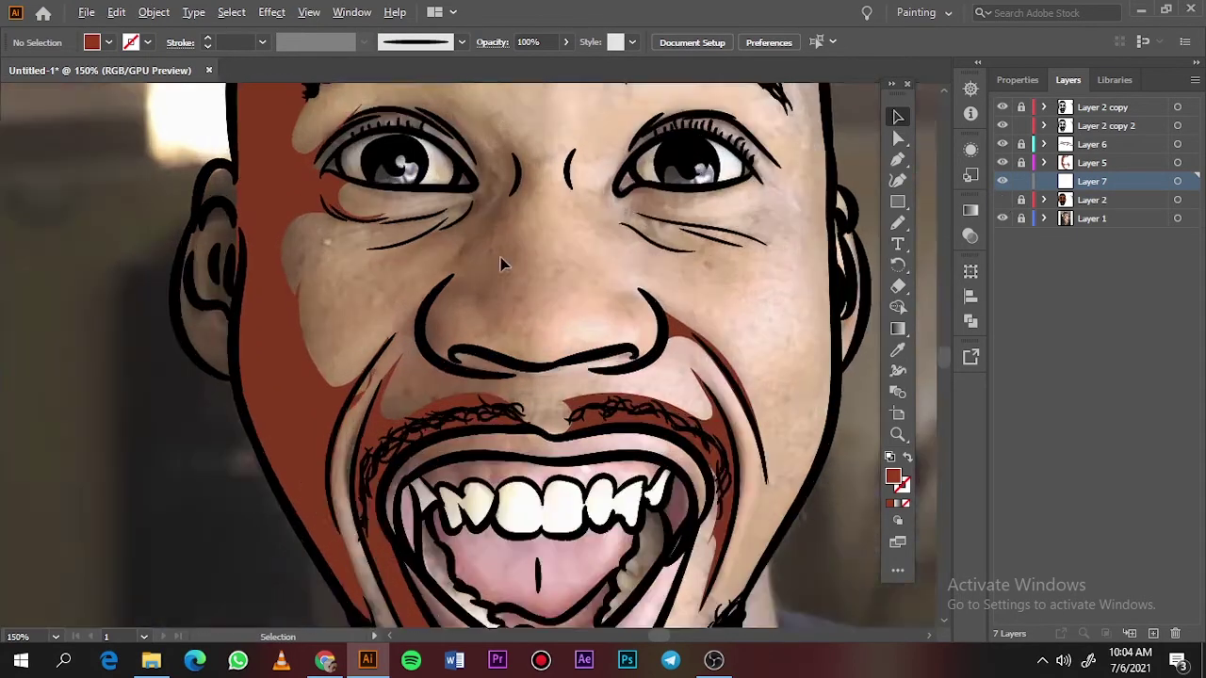
scroll(503, 255, up, 3)
click(1024, 164)
click(1021, 163)
click(1093, 181)
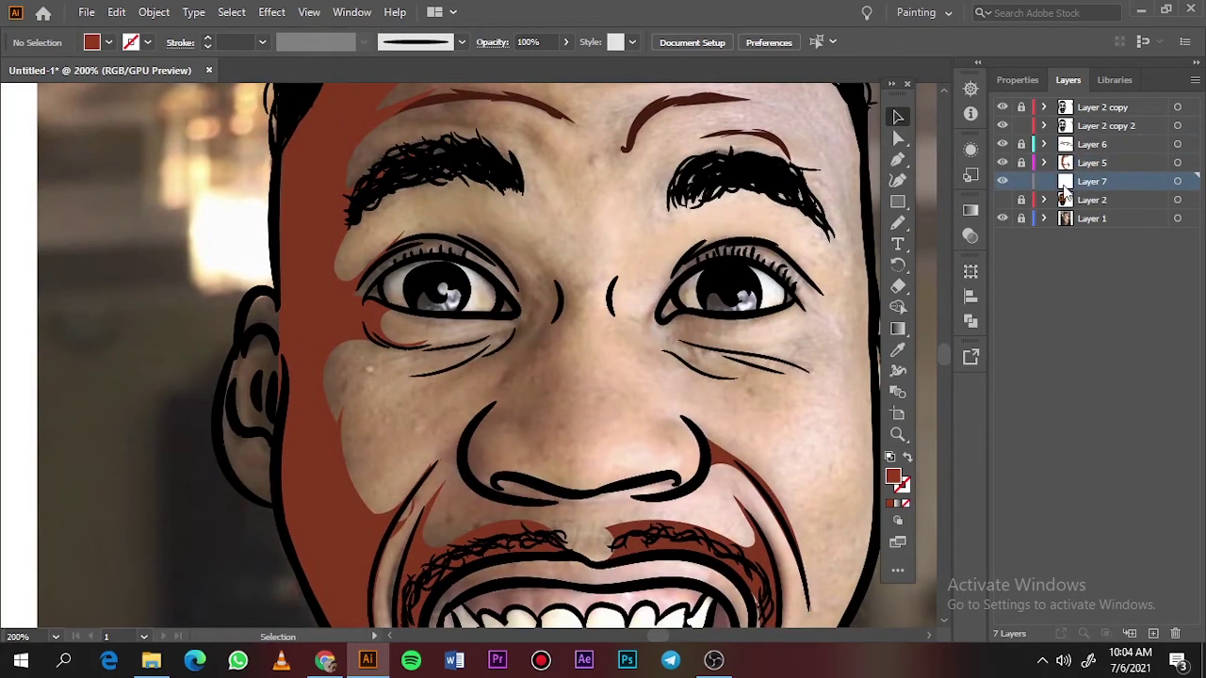
Draw mid-tone shadows around both nostrils and from the left side of the nose down to the moustache
key(n)
mouse_move(698, 430)
mouse_down()
mouse_move(664, 496)
mouse_move(667, 444)
mouse_move(617, 478)
mouse_up()
mouse_move(546, 400)
mouse_down()
mouse_move(522, 499)
mouse_move(545, 403)
mouse_up()
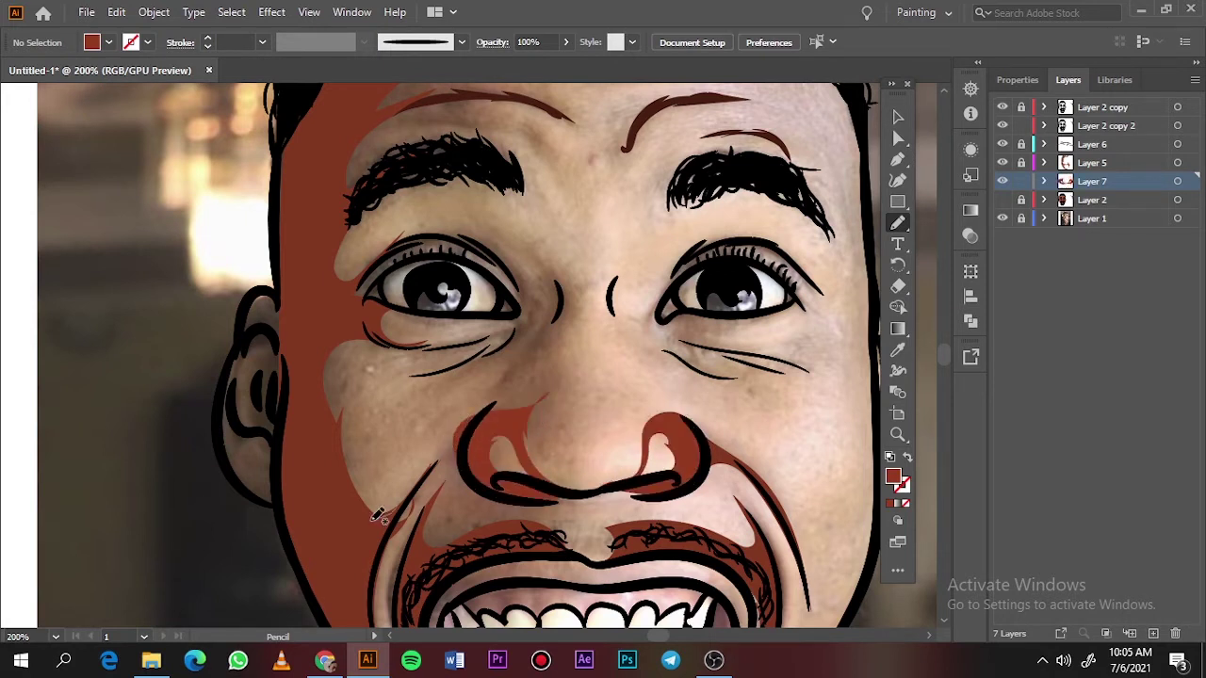
mouse_move(377, 515)
mouse_down()
mouse_move(470, 554)
mouse_move(572, 555)
mouse_move(567, 508)
mouse_move(477, 495)
mouse_move(442, 434)
mouse_up()
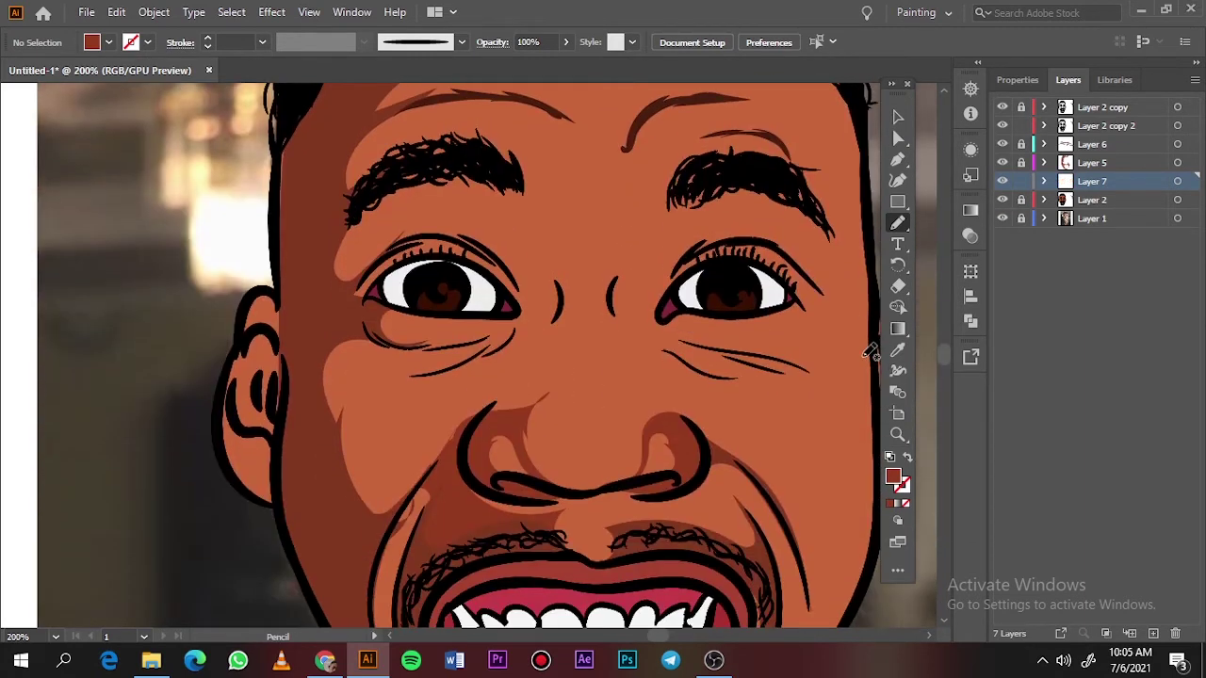
Lock Layer 7, make the unlocked Layer 5 active, and pick up its dark shadow colour for drawing
click(1021, 165)
click(1002, 200)
key(i)
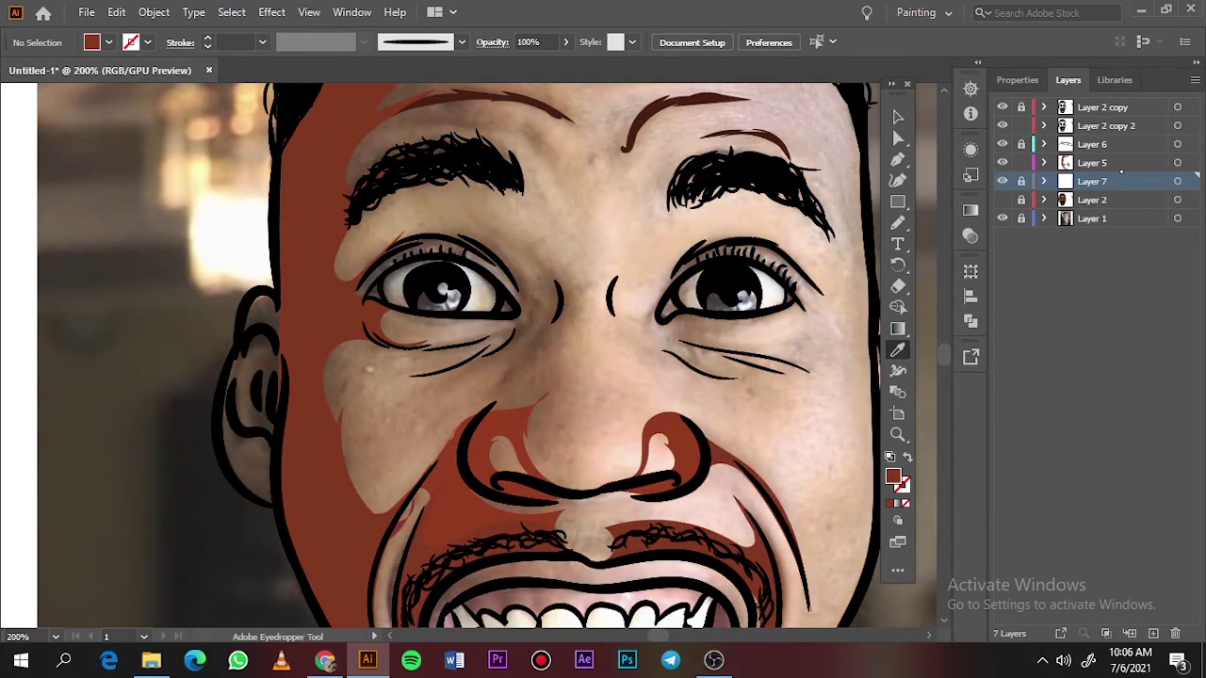
click(1093, 163)
key(n)
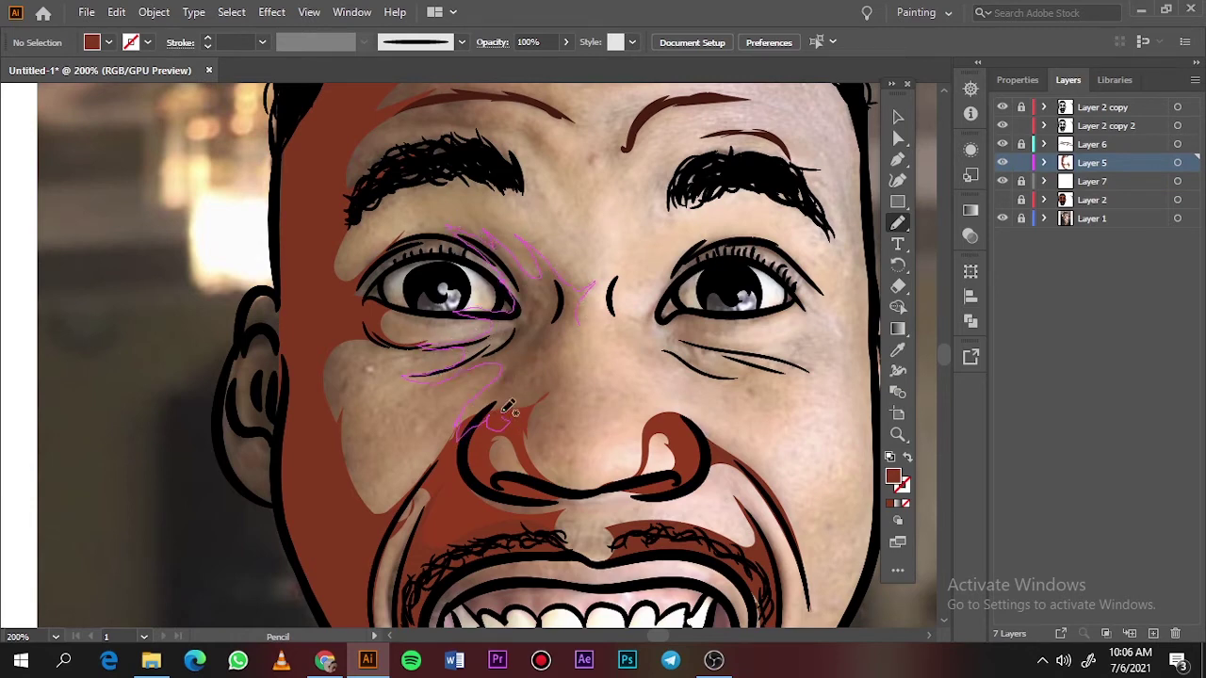
Draw a dark shadow around the left eye's inner corner and down to the nostril, and compare it with the flat colours
drag(586, 321, 592, 313)
click(1000, 200)
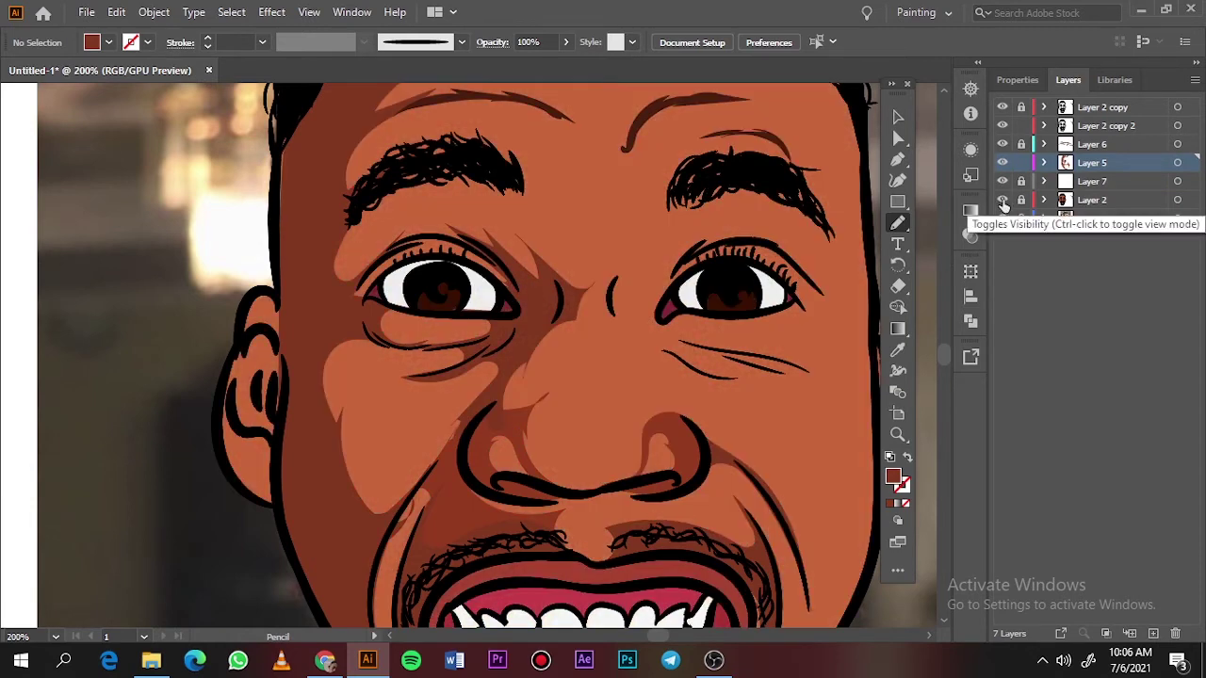
click(1001, 199)
click(1003, 199)
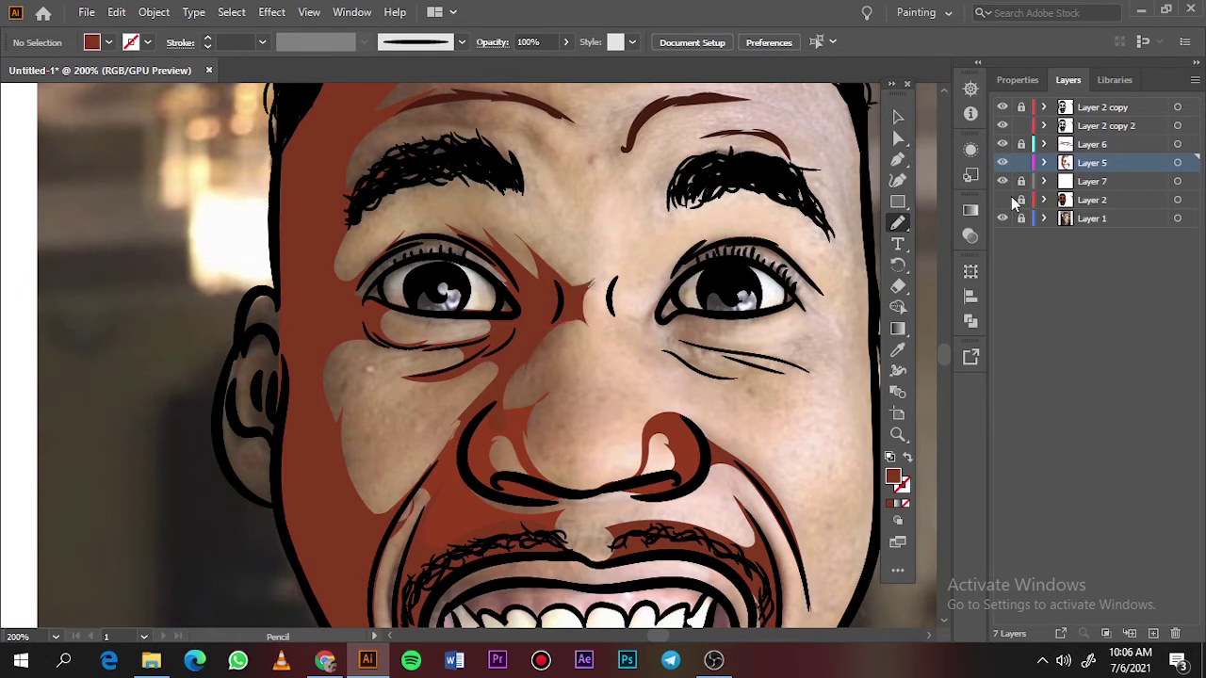
key(ctrl+0)
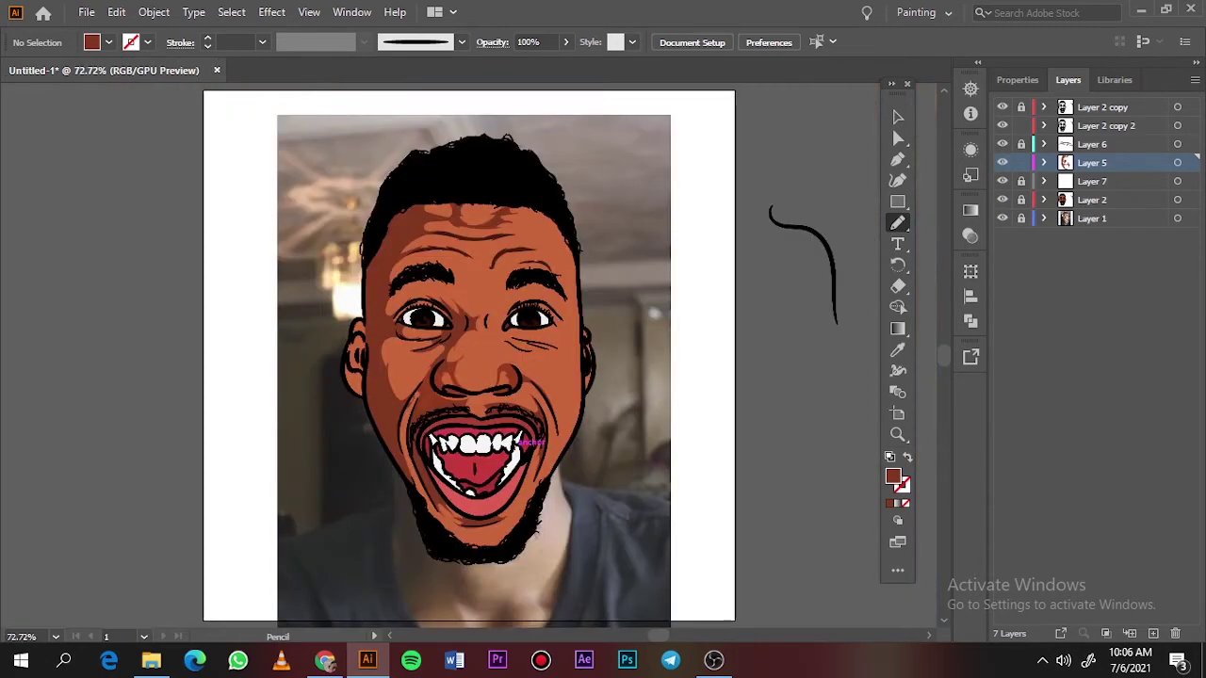
click(1003, 219)
click(1003, 218)
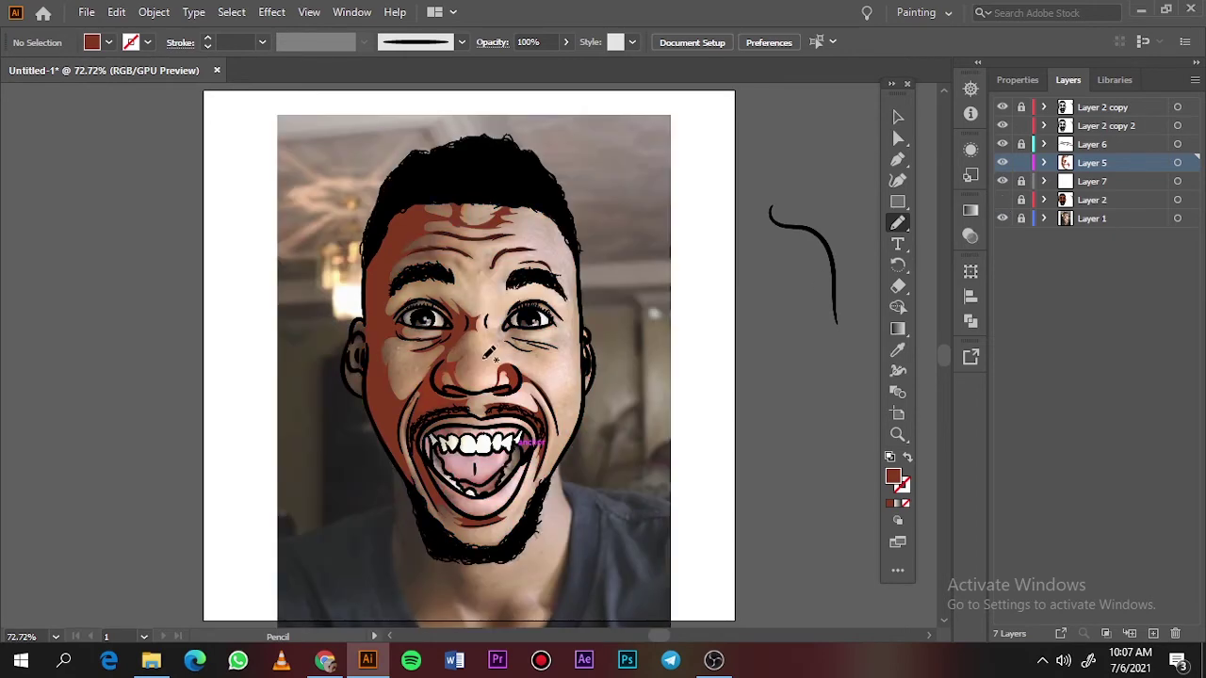
Draw a mid-tone shadow on Layer 7 down the nose bridge, with a point towards the right side of the nose
key(ctrl+plus)
key(ctrl+plus)
key(ctrl+plus)
key(ctrl+plus)
mouse_move(492, 353)
mouse_down()
mouse_move(420, 493)
mouse_move(377, 394)
mouse_up()
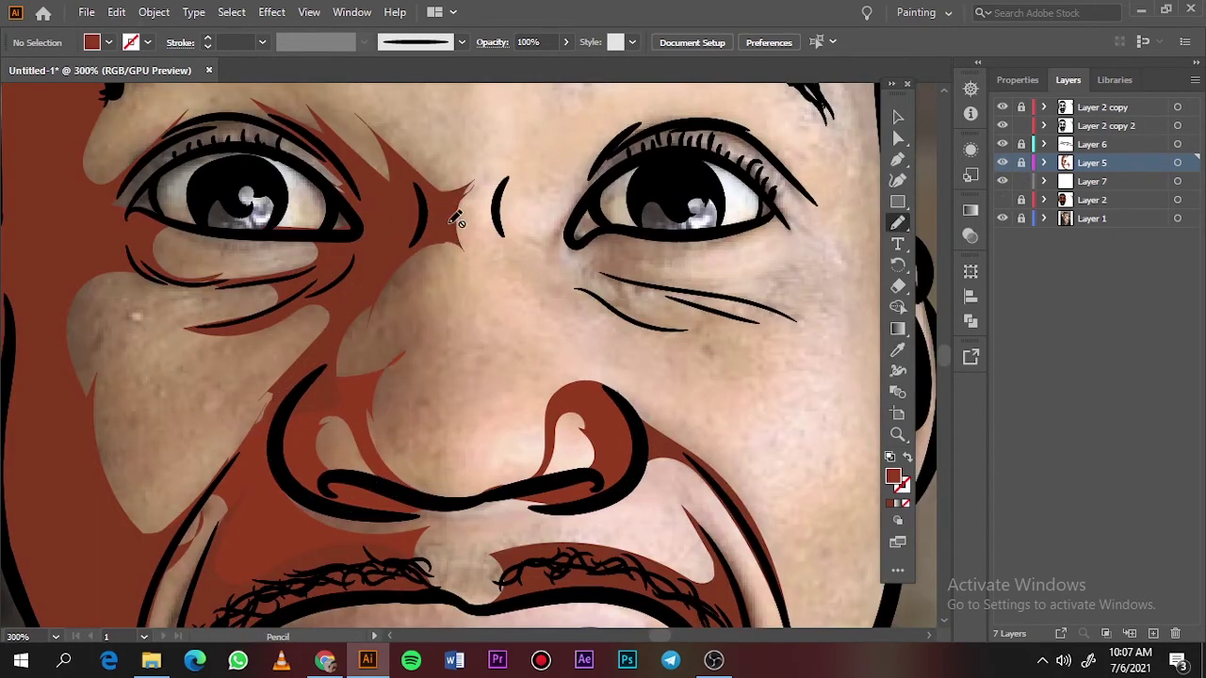
click(1093, 181)
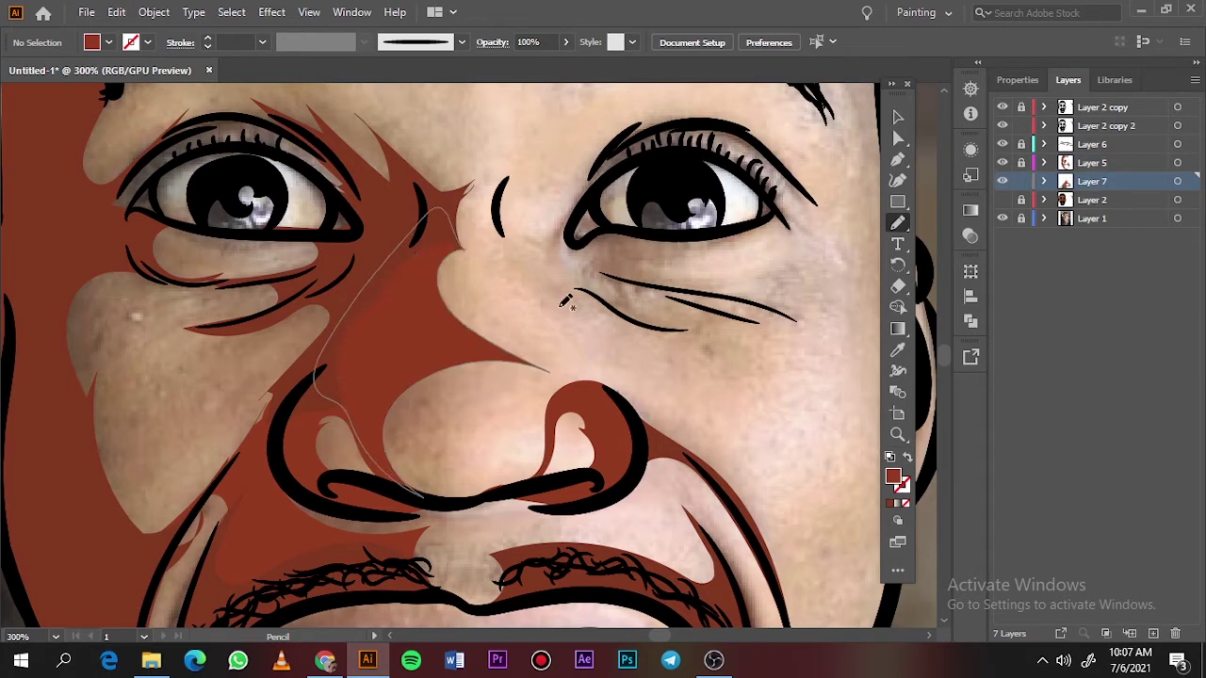
Draw mid-tone shadows beside the mouth, under the lower lip and along the beard's upper edge, and view them without the photo
key(ctrl+minus)
scroll(497, 564, down, 5)
scroll(490, 571, up, 1)
mouse_move(305, 341)
mouse_down()
mouse_move(346, 415)
mouse_move(432, 546)
mouse_move(641, 488)
mouse_move(627, 422)
mouse_move(415, 495)
mouse_move(528, 432)
mouse_move(301, 339)
mouse_up()
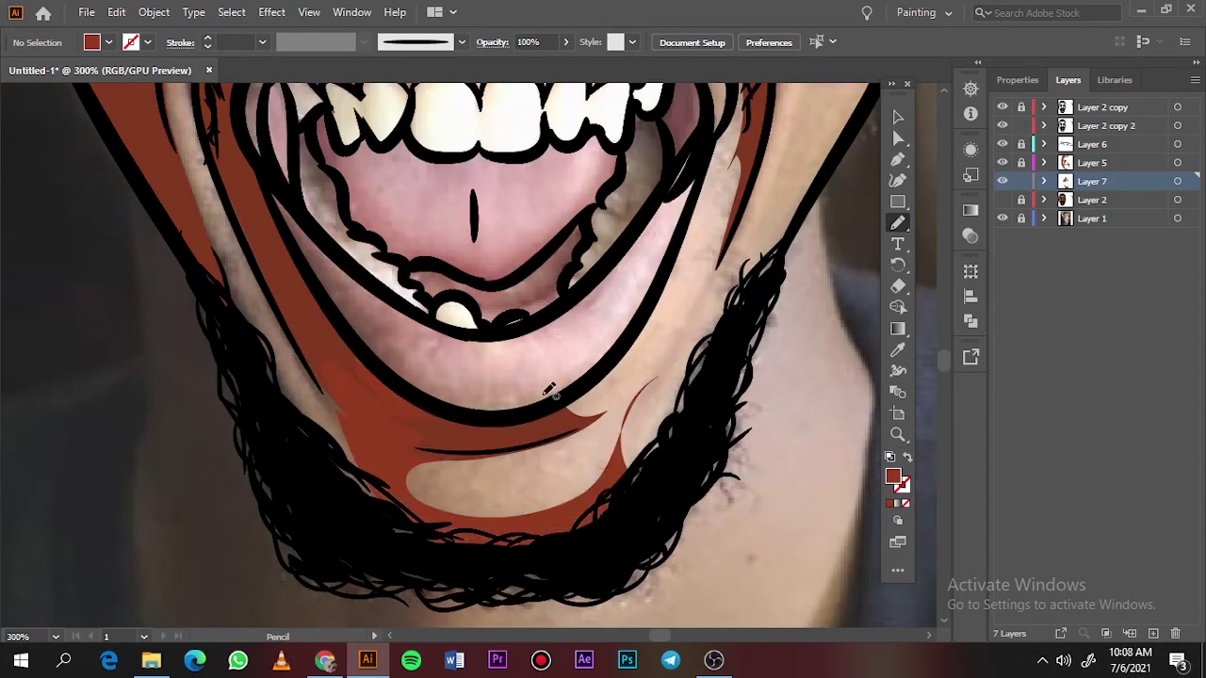
scroll(550, 396, right, 2)
mouse_move(484, 489)
mouse_down()
mouse_move(491, 462)
mouse_move(485, 489)
mouse_up()
key(ctrl+0)
click(1003, 218)
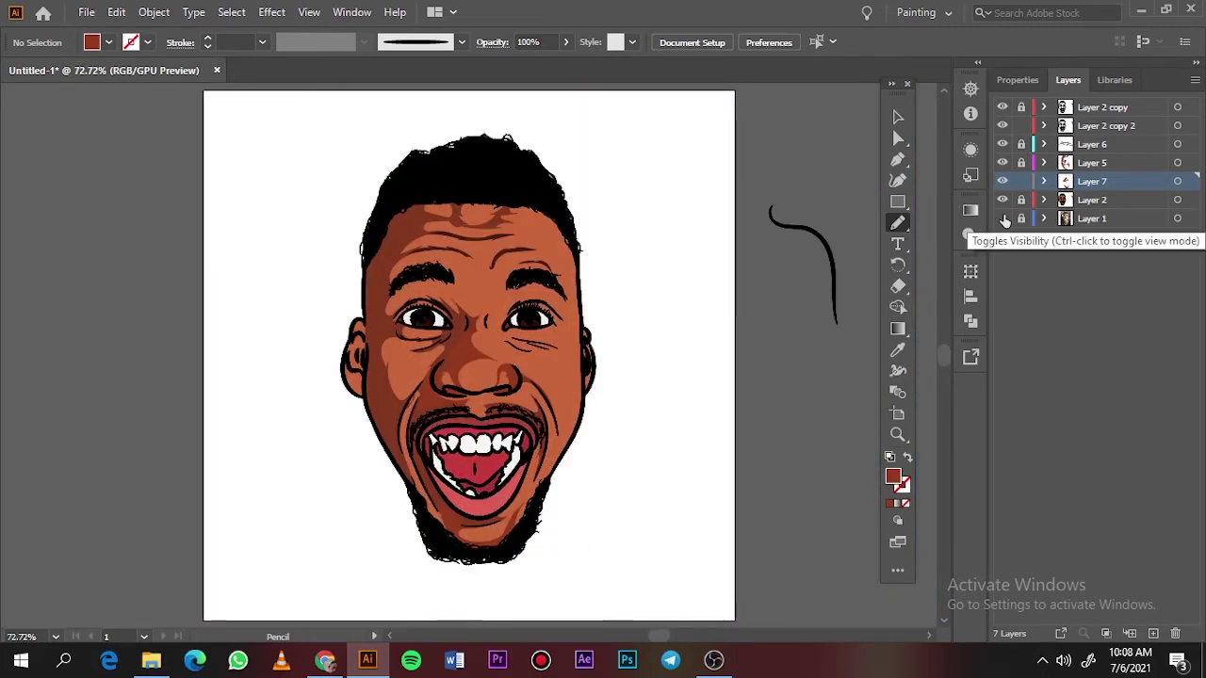
Fill all of Layer 7's shadows with the sampled facial skin colour, adjusted to a slightly darker orange-brown
click(1177, 181)
click(898, 349)
click(565, 363)
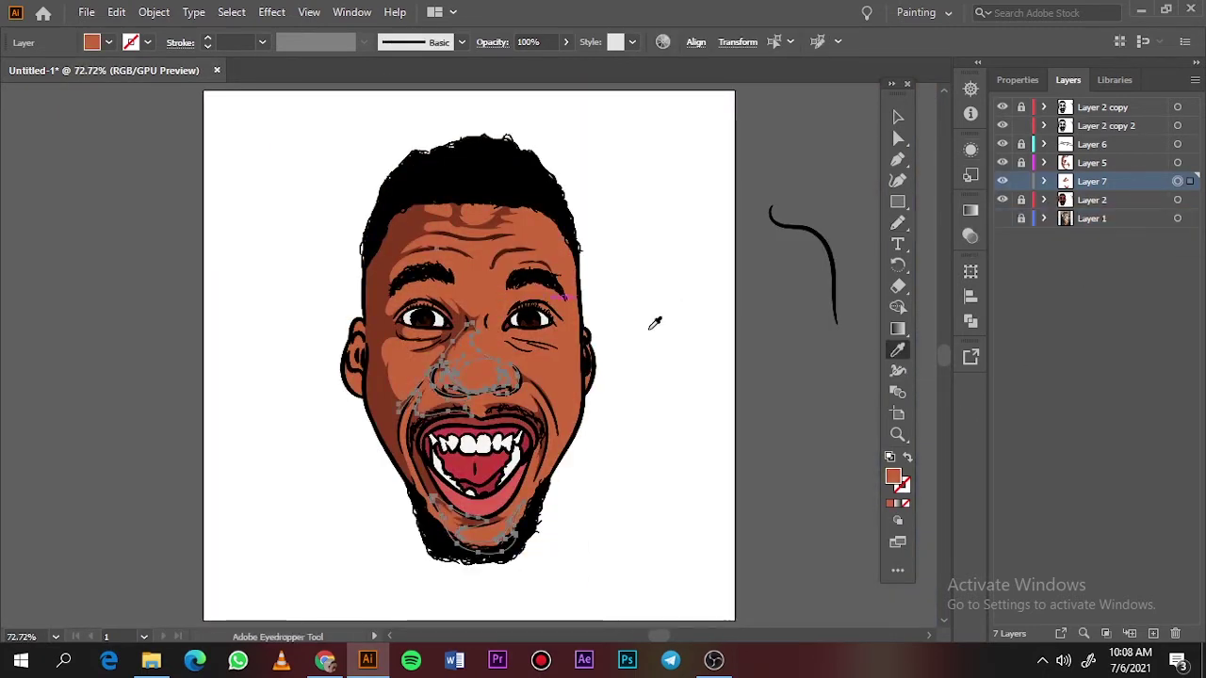
double_click(894, 477)
click(843, 151)
click(949, 307)
click(1100, 105)
click(901, 115)
click(844, 214)
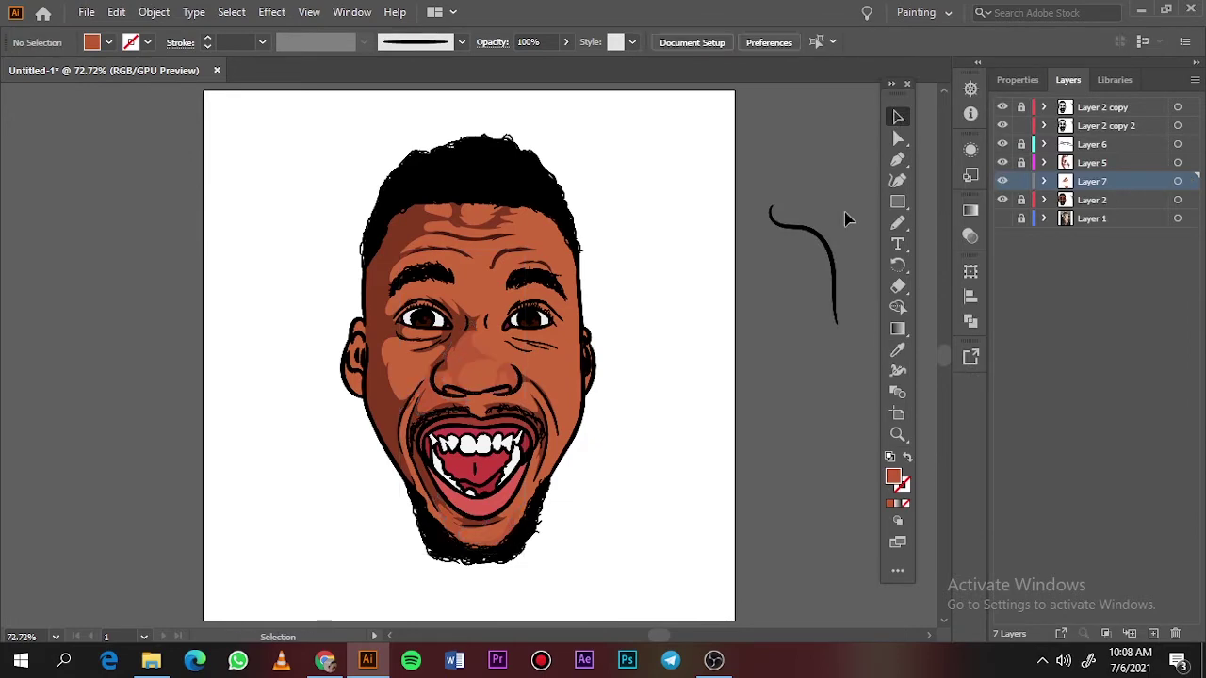
Darken the fill of all Layer 7 shadows further to a reddish brown
click(1177, 181)
double_click(894, 477)
click(840, 161)
click(1099, 102)
click(816, 158)
Show the photo without the flat colours and draw a pointed mid-tone shadow from the right forehead hairline down around the brow
scroll(602, 336, up, 2)
scroll(601, 336, up, 1)
click(1003, 218)
click(1003, 200)
scroll(568, 261, up, 4)
key(n)
drag(532, 206, 447, 161)
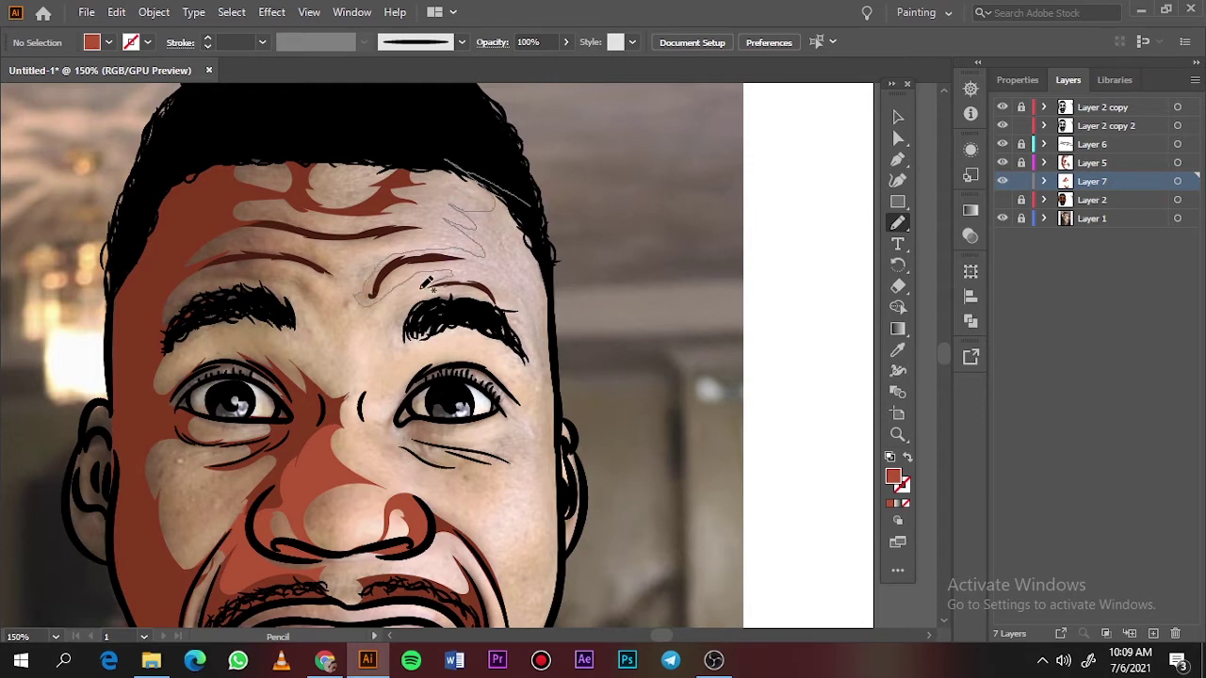
mouse_move(422, 286)
mouse_down()
mouse_move(391, 332)
mouse_move(451, 320)
mouse_up()
drag(556, 356, 531, 206)
Draw mid-tone shadows over the right eyelid and from beneath the right eye across the temple to the outer cheek
scroll(520, 452, up, 1)
scroll(520, 453, down, 2)
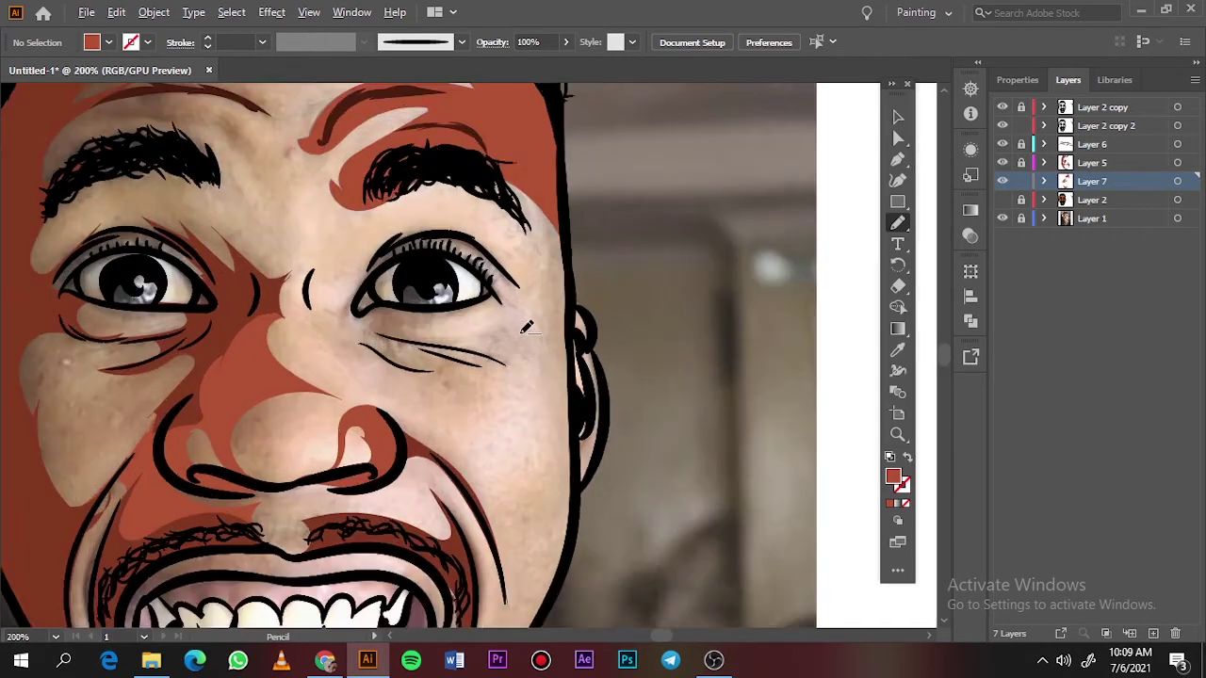
scroll(521, 377, up, 1)
mouse_move(447, 203)
mouse_down()
mouse_move(492, 230)
mouse_move(474, 290)
mouse_up()
drag(367, 328, 446, 289)
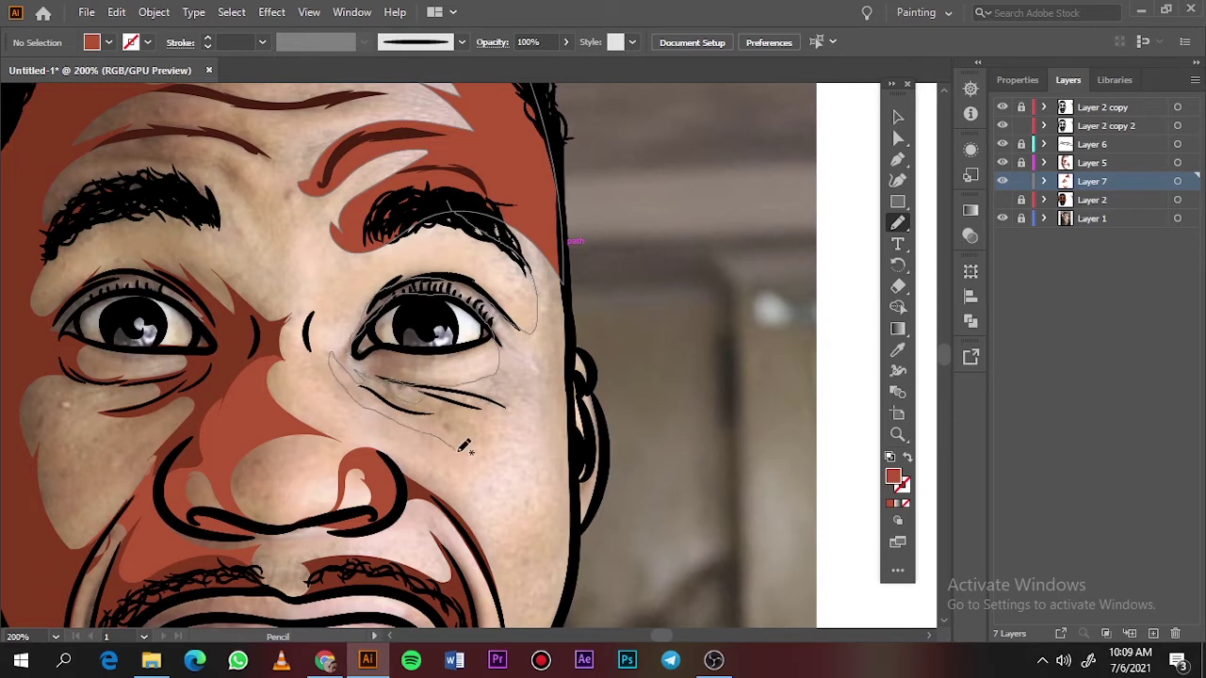
mouse_move(573, 490)
mouse_down()
mouse_move(567, 375)
mouse_move(450, 209)
mouse_up()
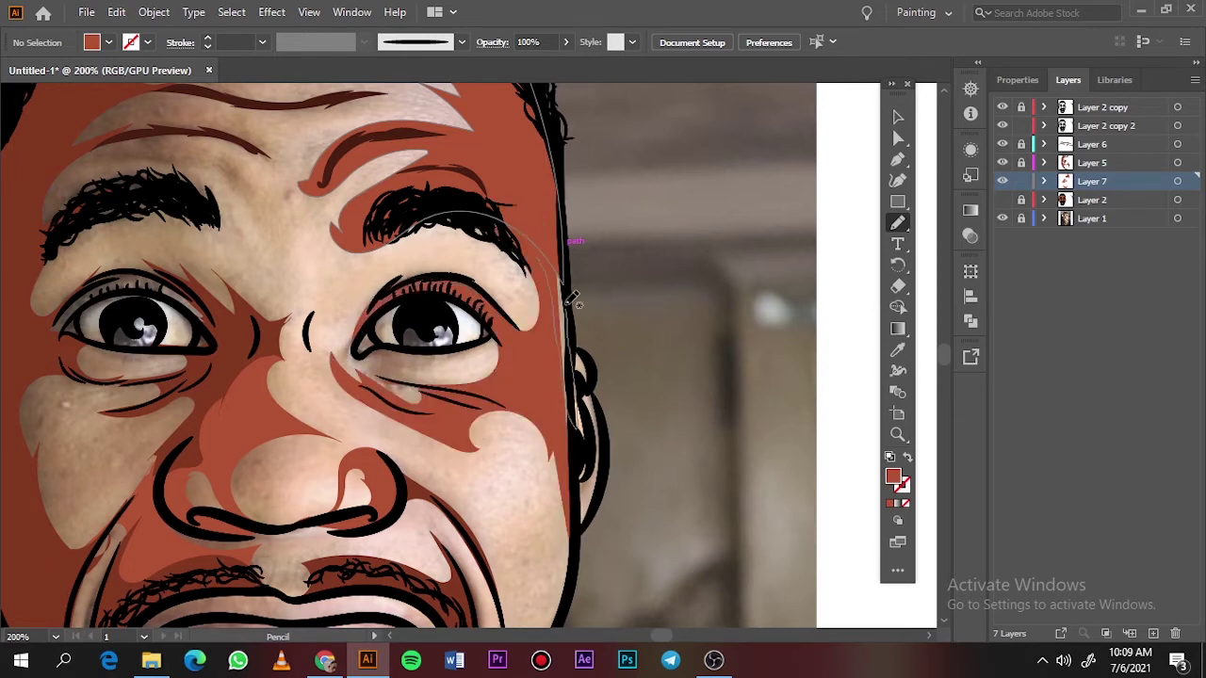
Draw mid-tone shadows around the right cheek and down the jaw to the beard, and compare them with the flat colours
scroll(516, 369, down, 3)
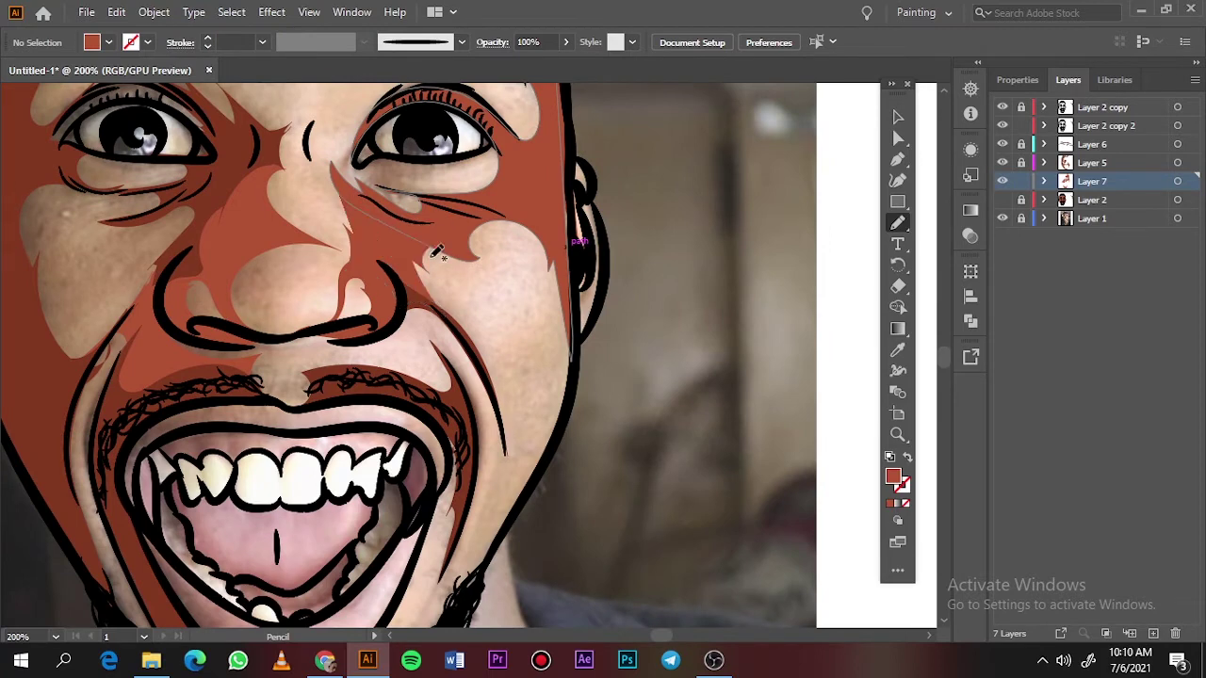
scroll(471, 282, down, 3)
mouse_move(562, 165)
mouse_down()
mouse_move(475, 245)
mouse_move(447, 511)
mouse_move(545, 351)
mouse_move(568, 94)
mouse_up()
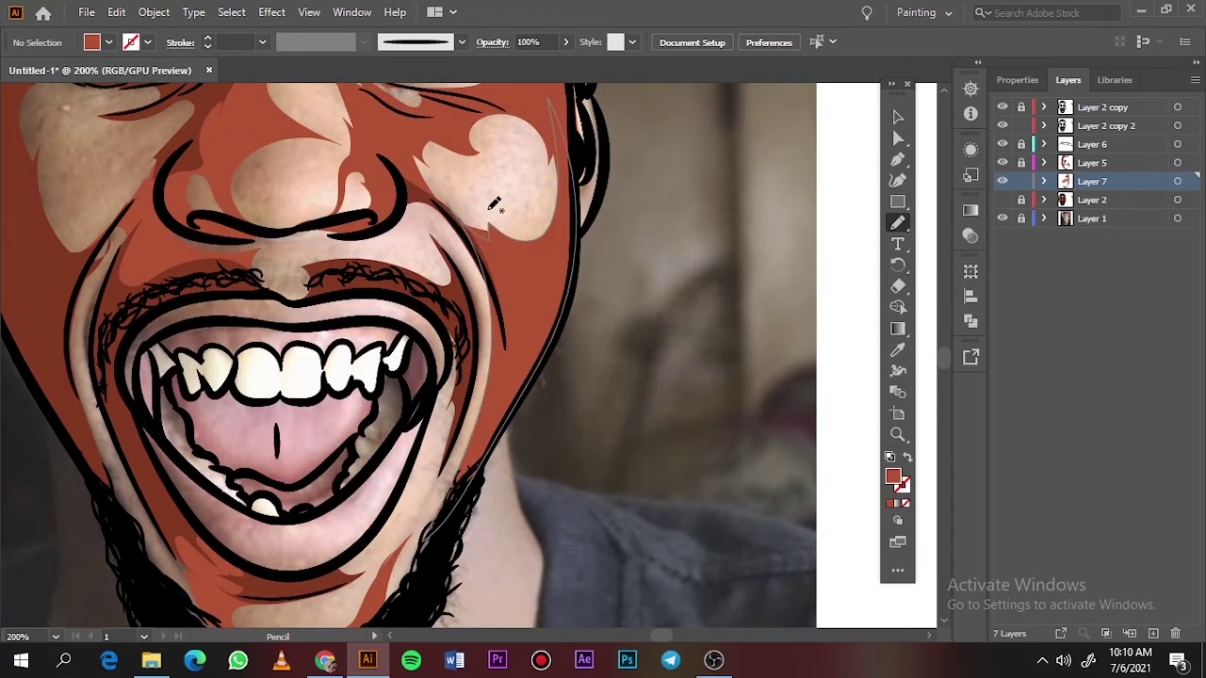
key(ctrl+0)
click(1003, 199)
click(1003, 219)
Recolor all of Layer 7's artwork to a brightness of 60%
click(1178, 181)
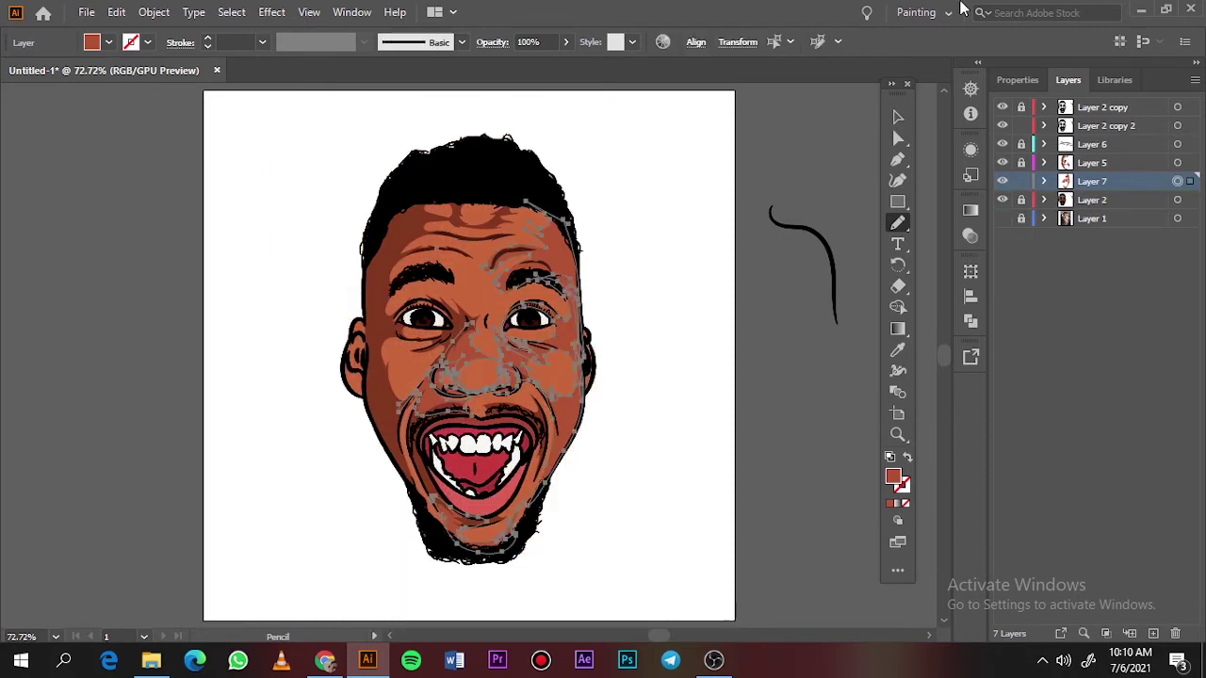
click(116, 11)
mouse_move(161, 323)
click(444, 323)
drag(679, 545, 673, 550)
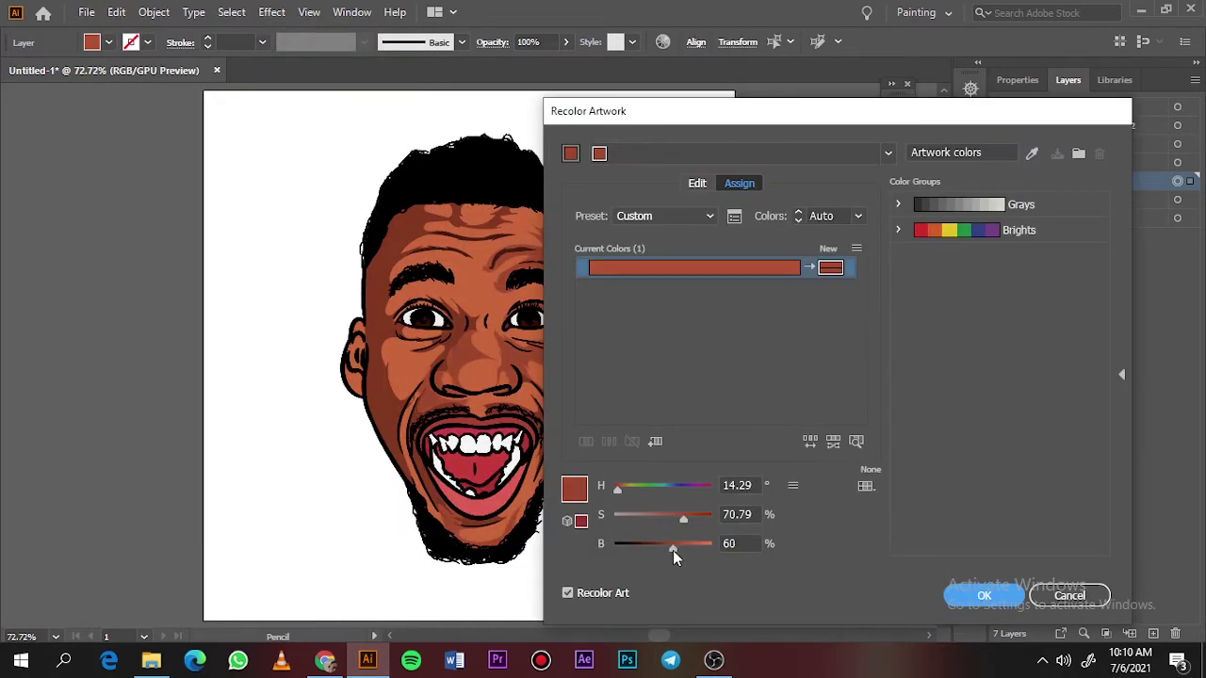
click(984, 595)
click(898, 117)
click(859, 151)
Show the photo without the flat colours and draw mid-tone shadows under the left eye and around the left cheek
scroll(732, 449, down, 1)
scroll(513, 358, left, 4)
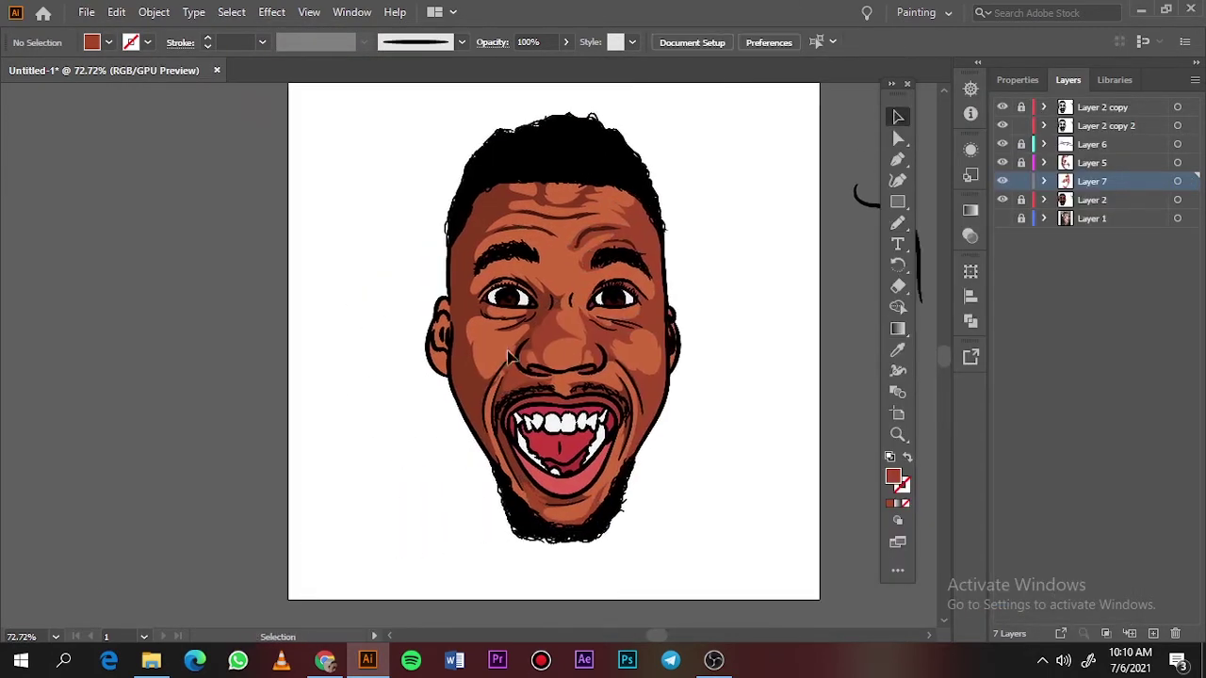
scroll(509, 359, up, 3)
click(1003, 200)
click(1003, 217)
key(n)
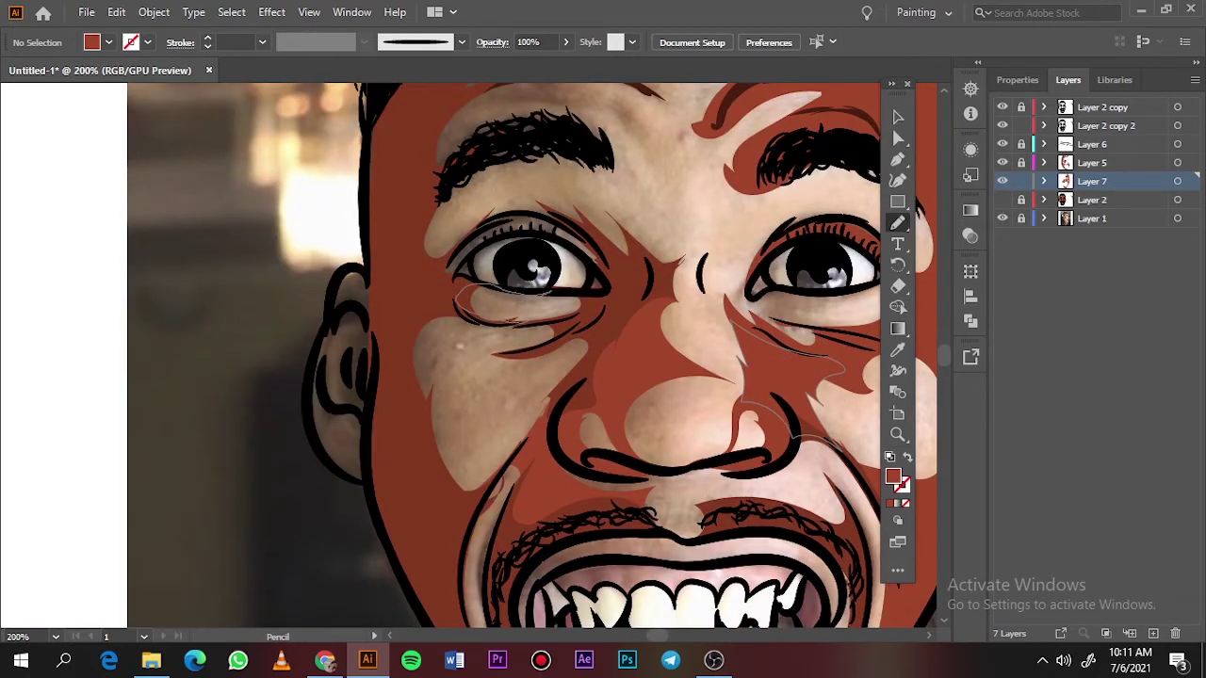
drag(551, 293, 486, 305)
mouse_move(468, 295)
mouse_down()
mouse_move(585, 363)
mouse_move(471, 300)
mouse_move(480, 316)
mouse_up()
Draw mid-tone shadows around the left eyebrow towards the nose and along the left forehead wrinkles
scroll(664, 430, up, 3)
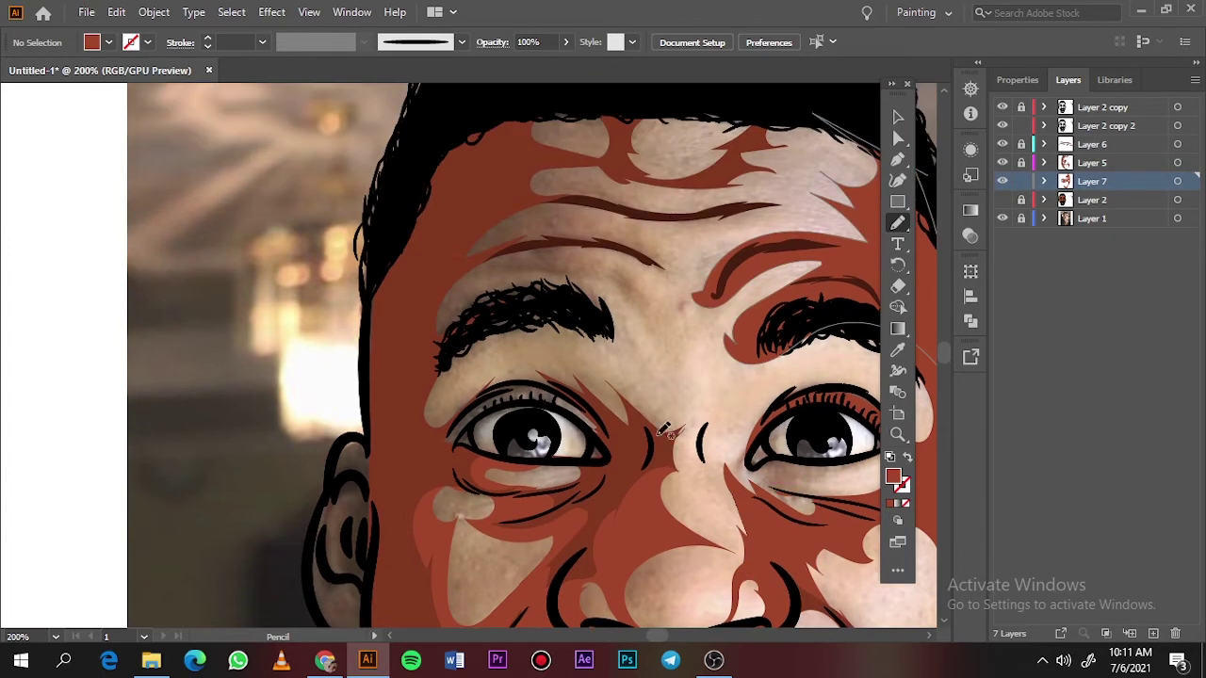
mouse_move(507, 256)
mouse_down()
mouse_move(622, 311)
mouse_move(658, 397)
mouse_move(570, 339)
mouse_move(478, 330)
mouse_move(453, 356)
mouse_move(603, 412)
mouse_up()
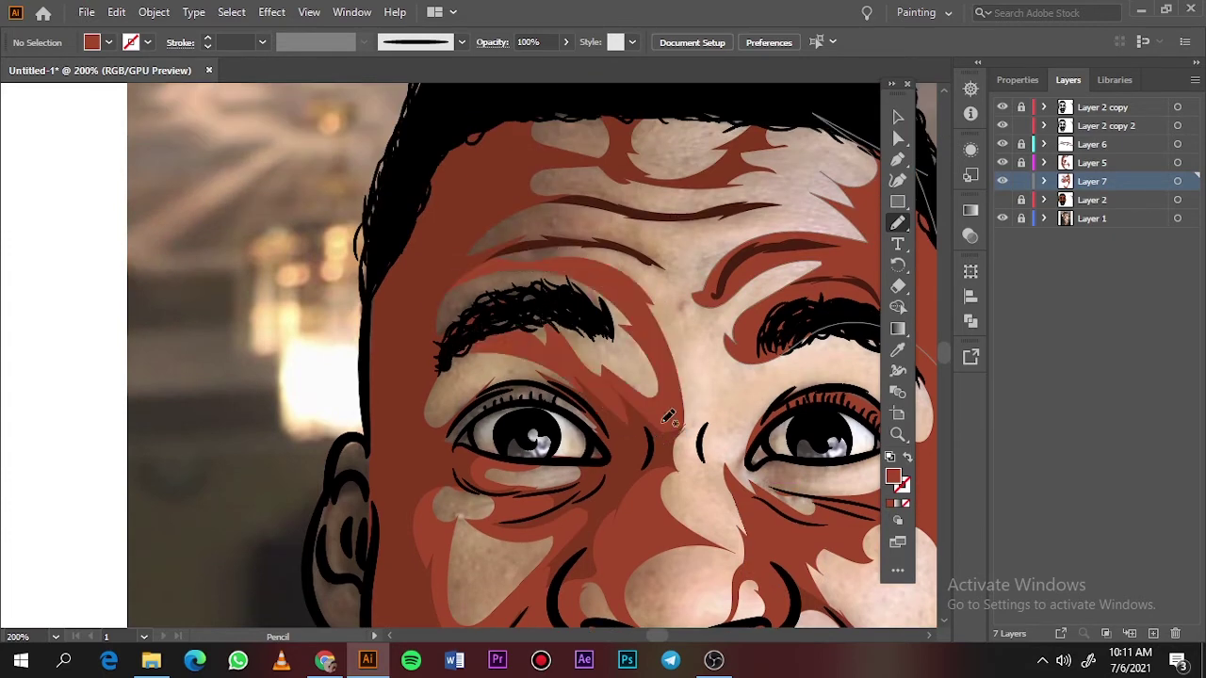
scroll(402, 345, up, 3)
mouse_move(456, 325)
mouse_down()
mouse_move(624, 358)
mouse_move(653, 324)
mouse_move(388, 327)
mouse_move(508, 339)
mouse_up()
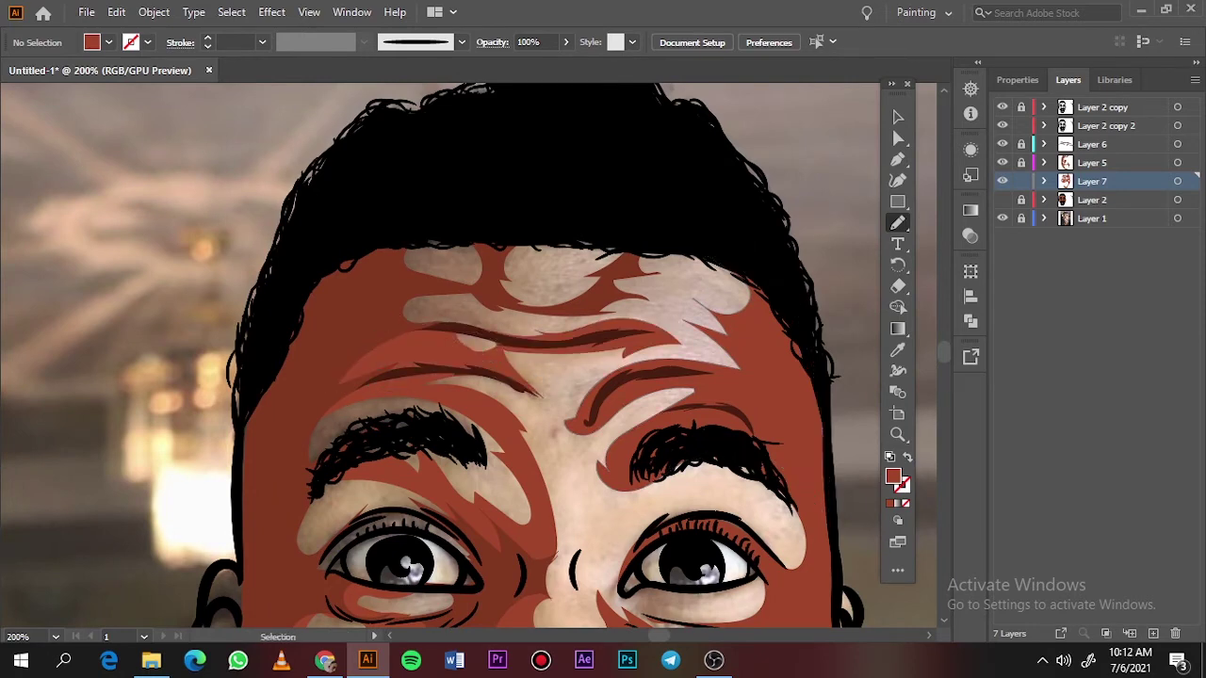
View the shading over the flat colours without the photo, and delete the mid-tone shadow on the nose bridge
key(ctrl+0)
click(1003, 219)
click(898, 117)
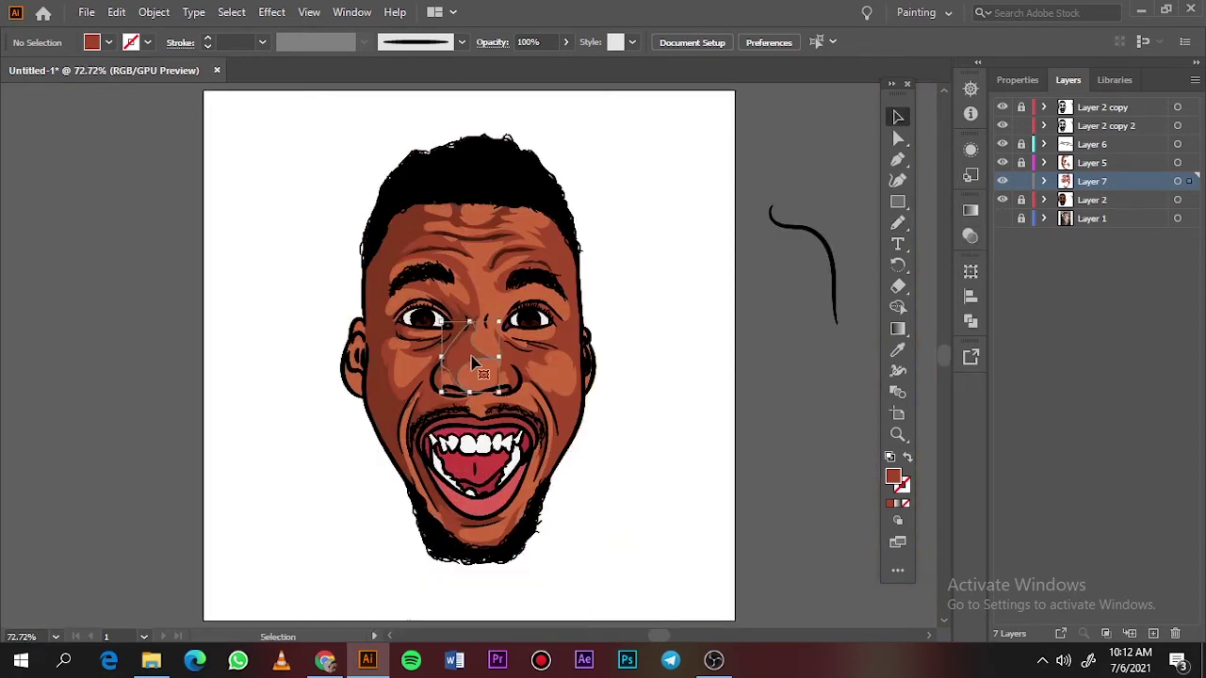
Redraw the nose's mid-tone shadow over the photo, down its left side and along its right edge, and compare it with the flat colours
click(1002, 218)
click(1002, 200)
scroll(455, 377, up, 1)
scroll(455, 382, up, 3)
key(n)
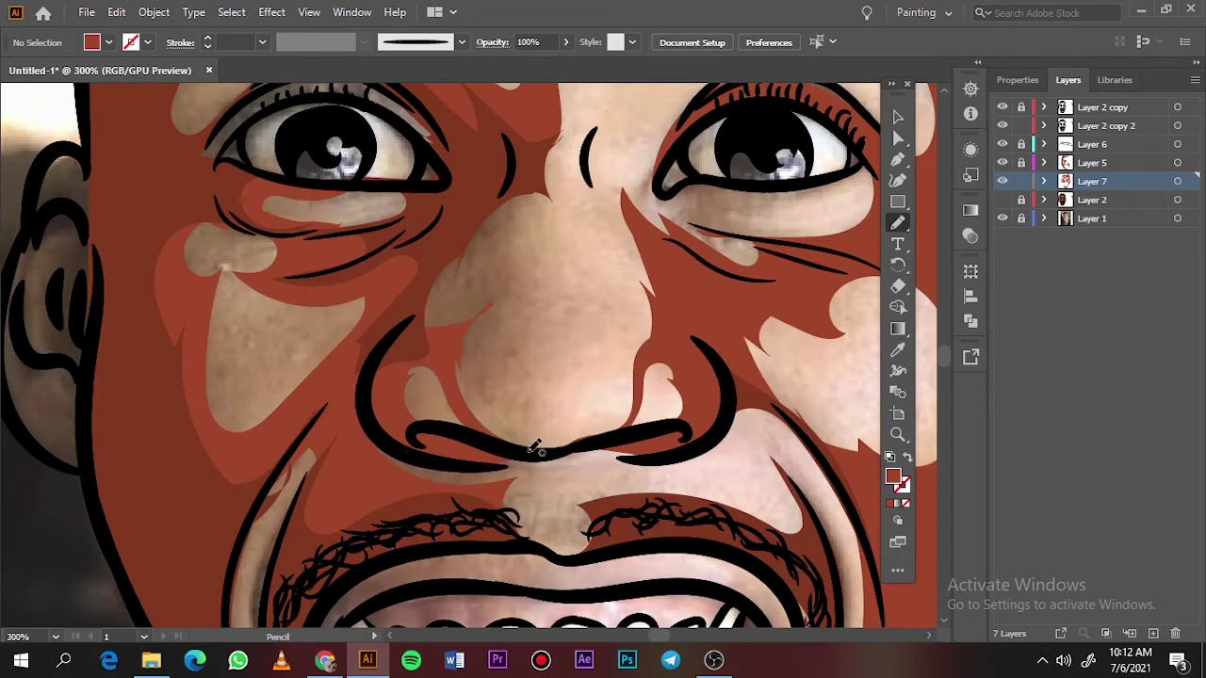
mouse_move(513, 177)
mouse_down()
mouse_move(419, 330)
mouse_move(533, 436)
mouse_up()
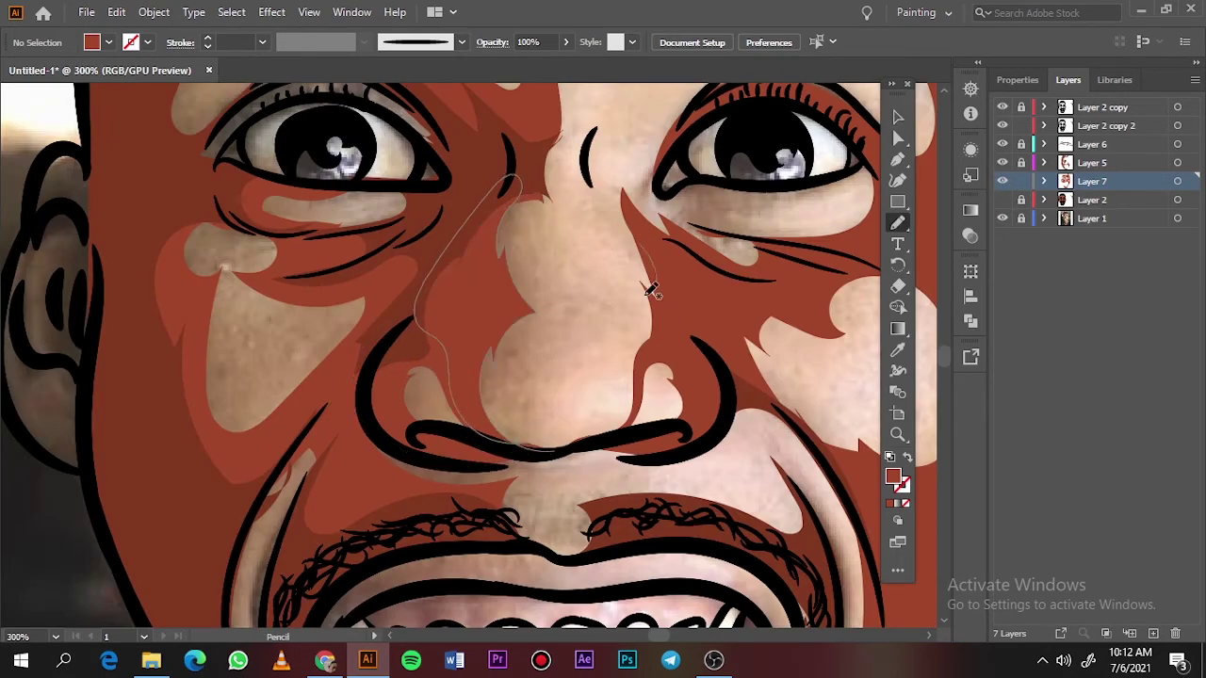
drag(650, 291, 622, 377)
key(ctrl+0)
click(1003, 217)
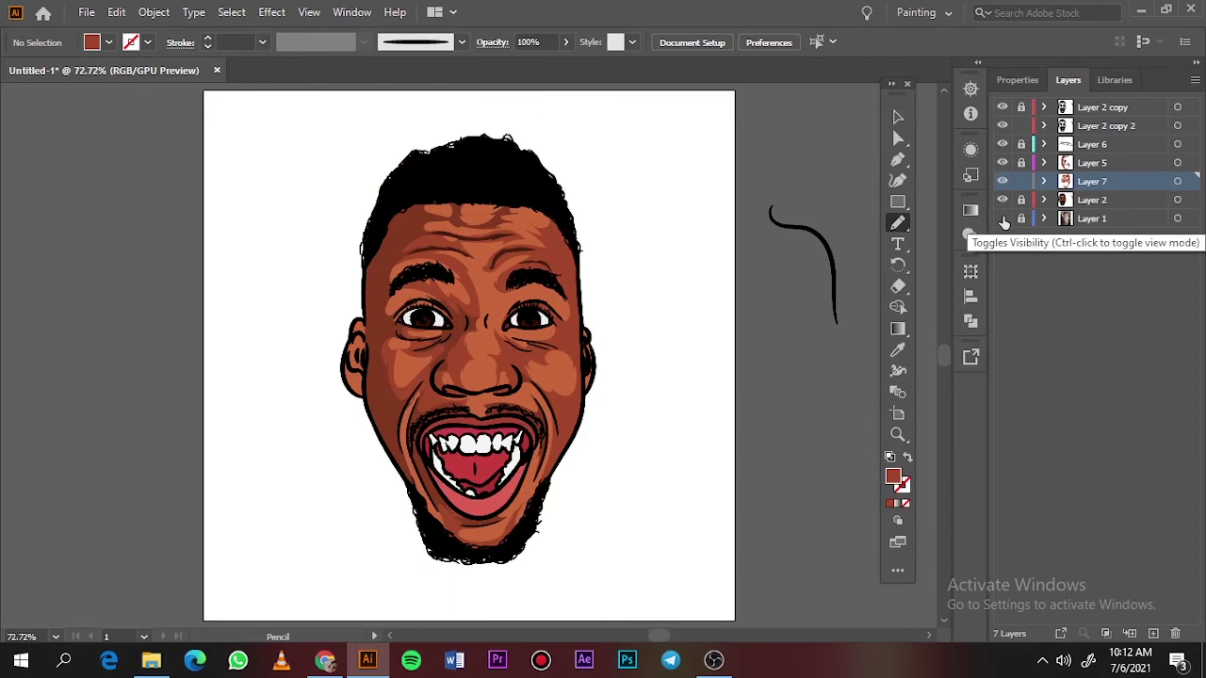
Draw mid-tone shadows around the dark forehead shapes below the hairline, and view them over the flat colours
click(1003, 218)
click(1002, 199)
scroll(447, 212, up, 5)
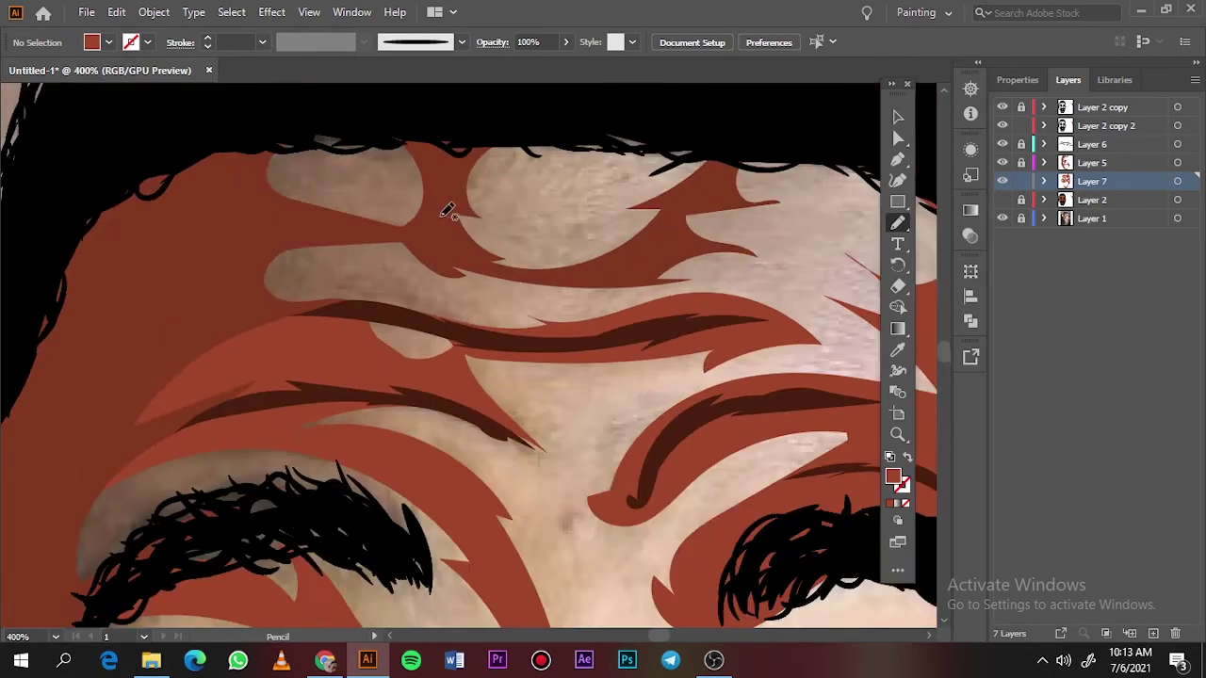
mouse_move(505, 345)
mouse_down()
mouse_move(340, 241)
mouse_move(369, 316)
mouse_up()
mouse_move(431, 216)
mouse_down()
mouse_move(270, 150)
mouse_move(339, 231)
mouse_up()
mouse_move(517, 241)
mouse_down()
mouse_move(603, 194)
mouse_move(732, 156)
mouse_up()
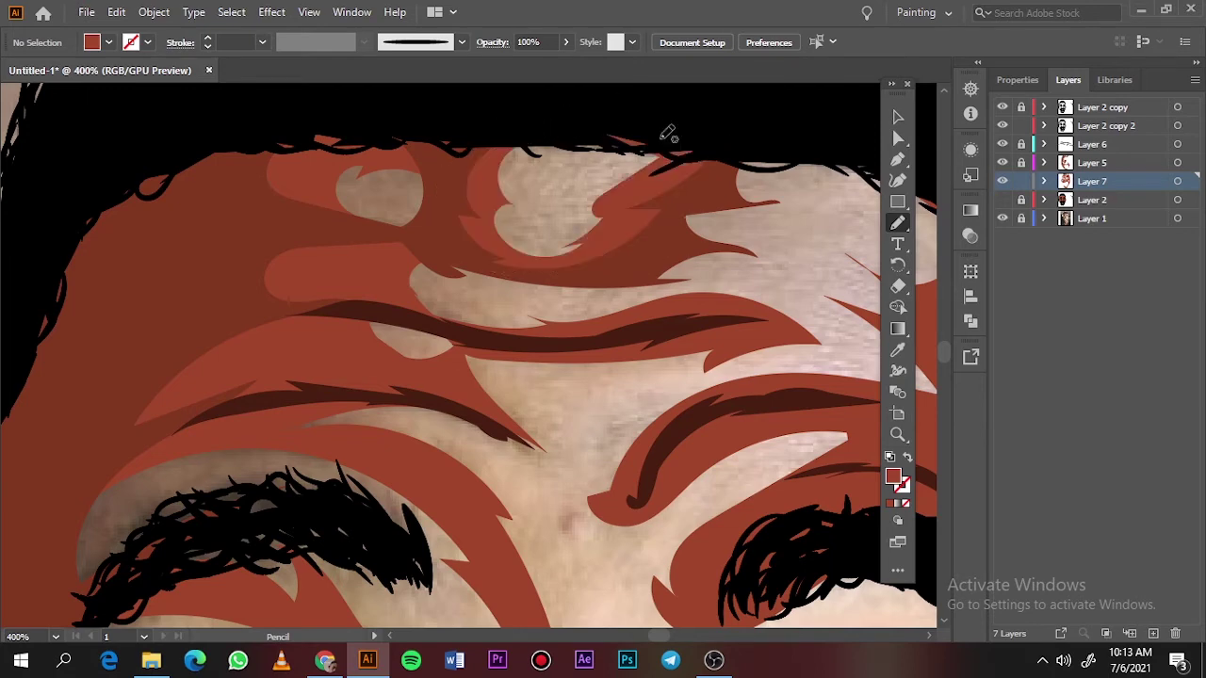
scroll(670, 133, right, 5)
mouse_move(362, 278)
mouse_down()
mouse_move(561, 212)
mouse_move(368, 266)
mouse_up()
key(ctrl+0)
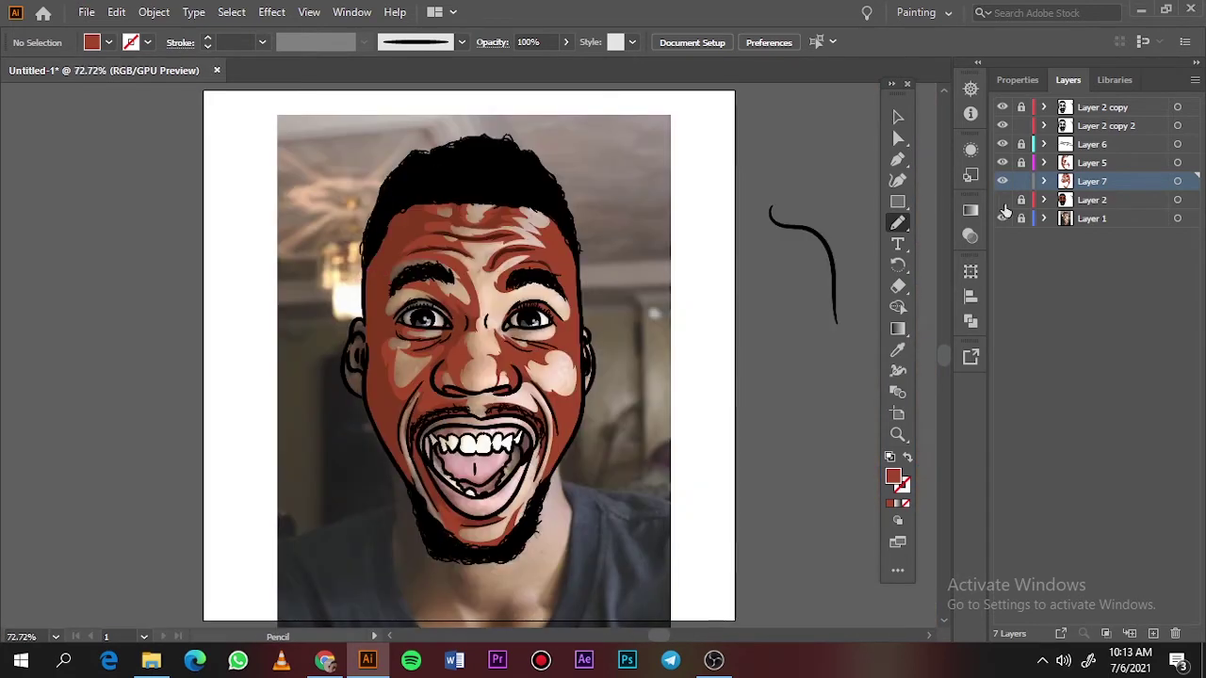
click(1003, 217)
Create a new layer directly above Layer 2 and set a light salmon fill based on the sampled skin colour for drawing
scroll(553, 377, down, 1)
click(1121, 200)
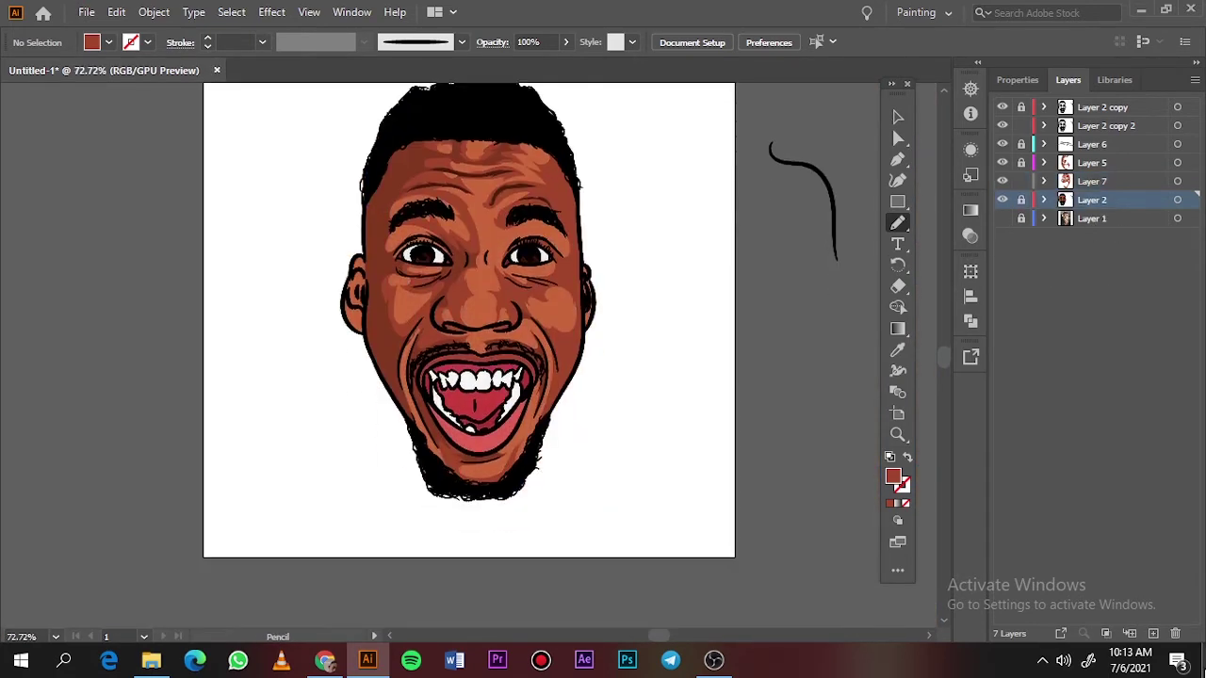
click(1154, 634)
key(i)
click(563, 307)
double_click(894, 477)
click(1099, 97)
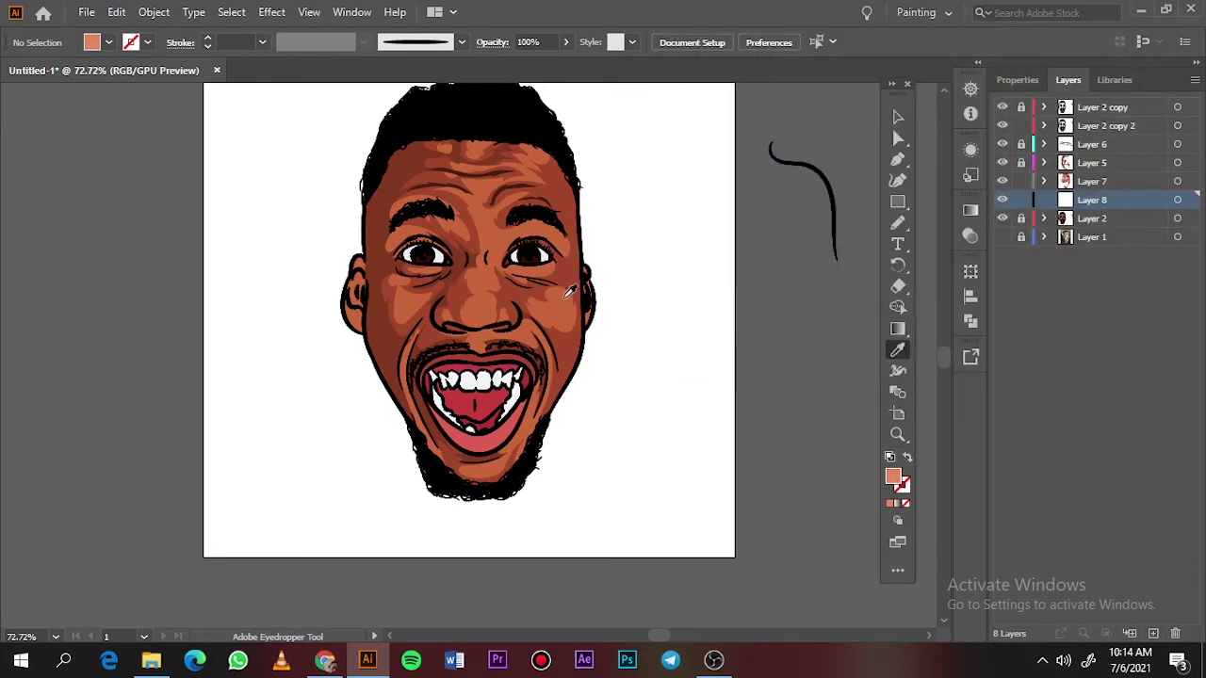
key(n)
Draw salmon highlights above the right eye, on the nose tip and right nostril, and on the right cheek
click(1003, 236)
scroll(514, 231, up, 5)
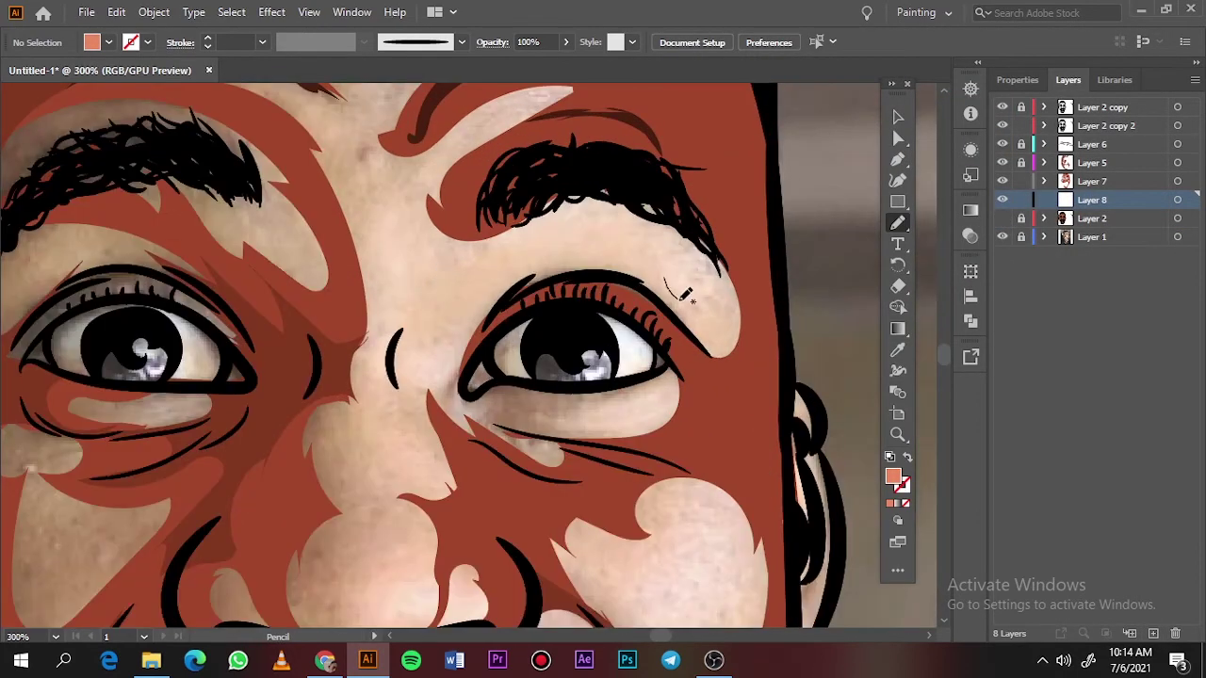
mouse_move(732, 313)
mouse_down()
mouse_move(640, 243)
mouse_move(560, 249)
mouse_up()
scroll(393, 412, down, 2)
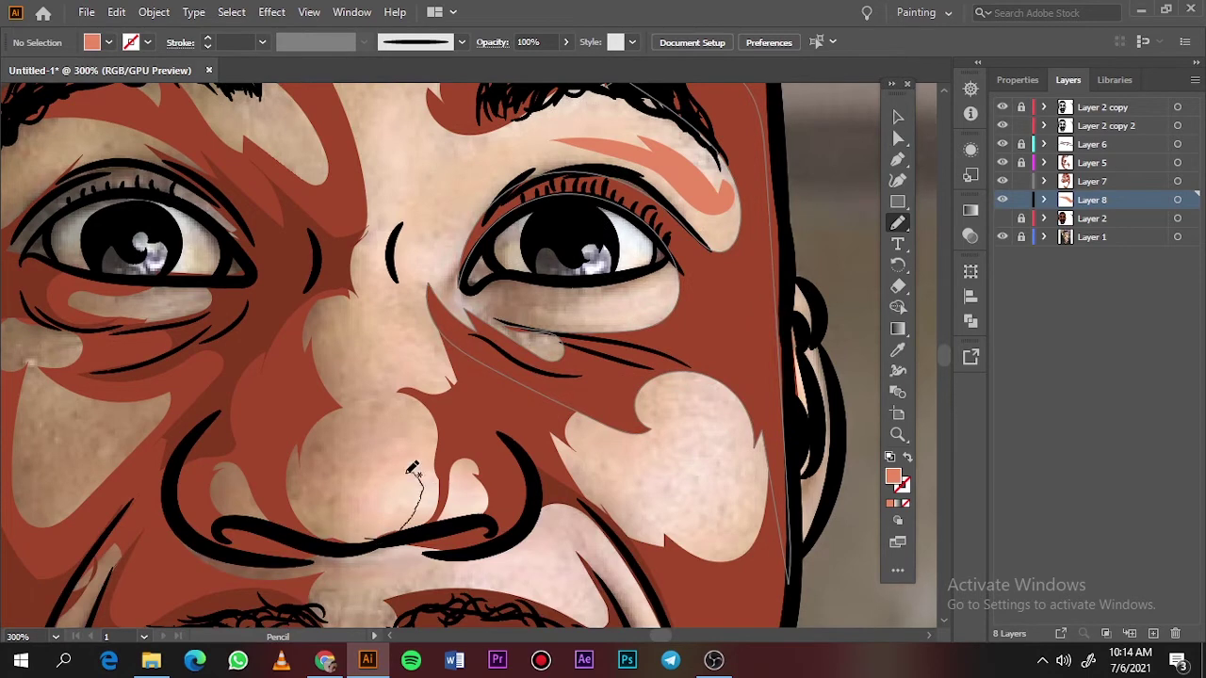
drag(408, 473, 351, 537)
mouse_move(443, 521)
mouse_down()
mouse_move(464, 496)
mouse_move(445, 520)
mouse_up()
mouse_move(741, 515)
mouse_down()
mouse_move(749, 482)
mouse_move(630, 434)
mouse_up()
drag(663, 506, 741, 498)
key(ctrl+0)
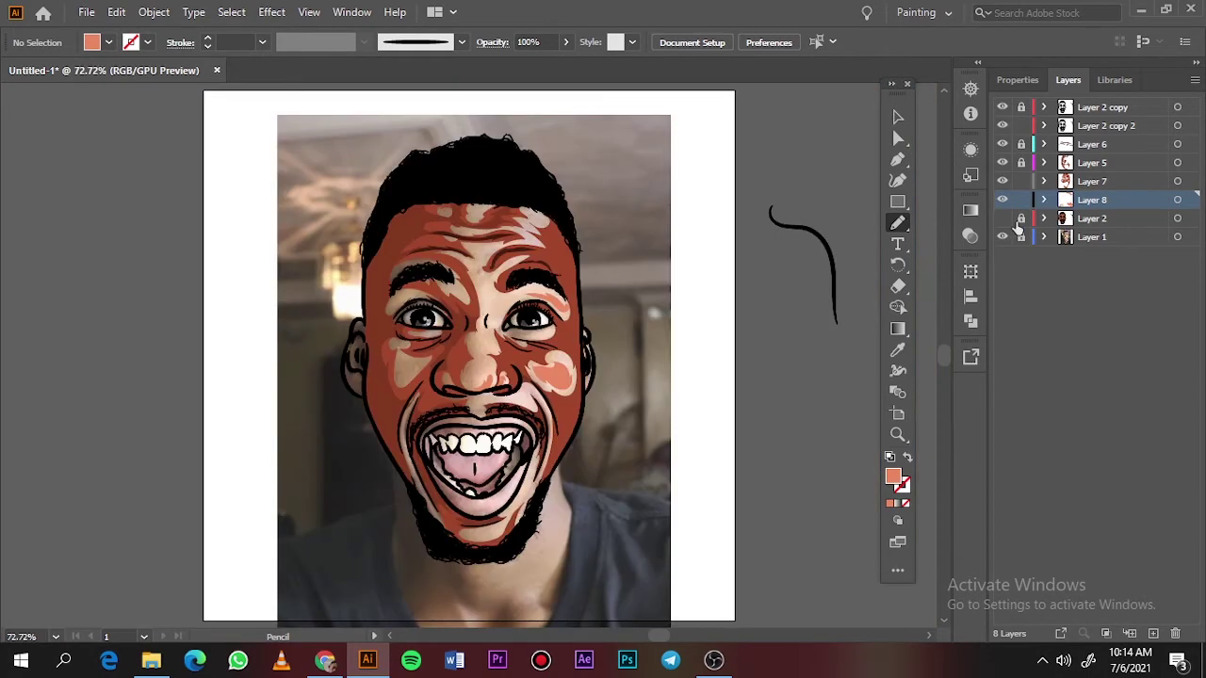
Hide the photo and adjust the fill of all Layer 8 highlights to a lighter salmon
click(1002, 236)
click(1179, 200)
double_click(893, 476)
click(773, 103)
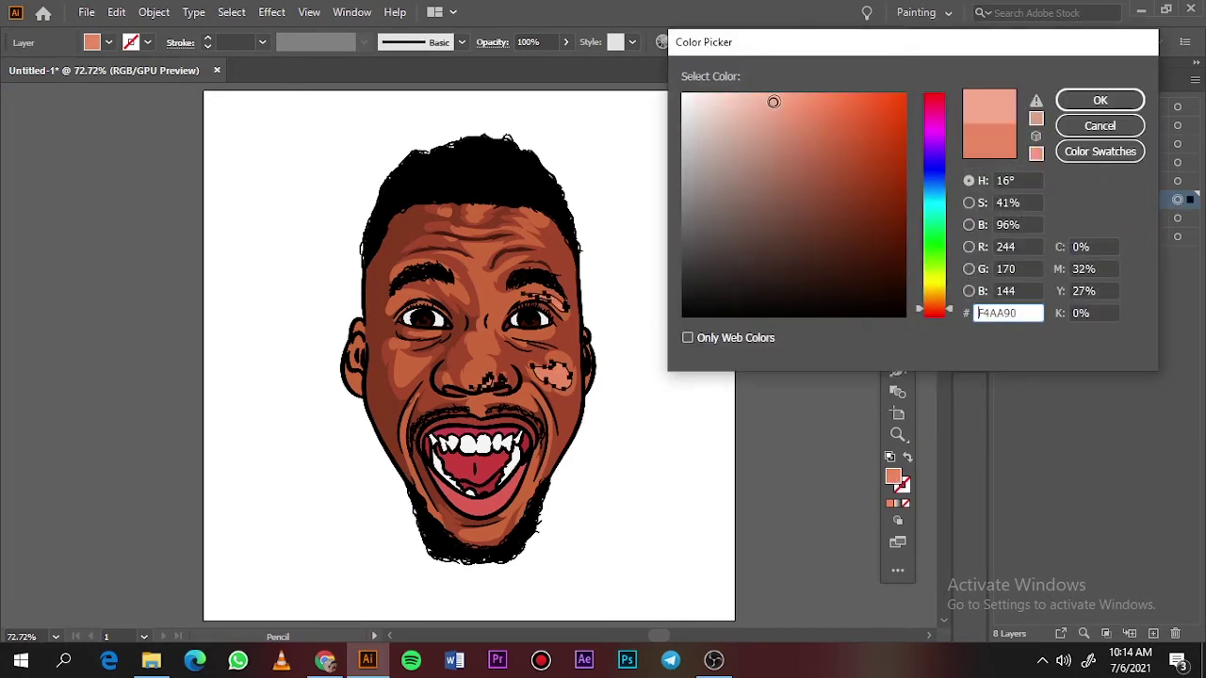
click(1098, 100)
click(897, 118)
click(841, 160)
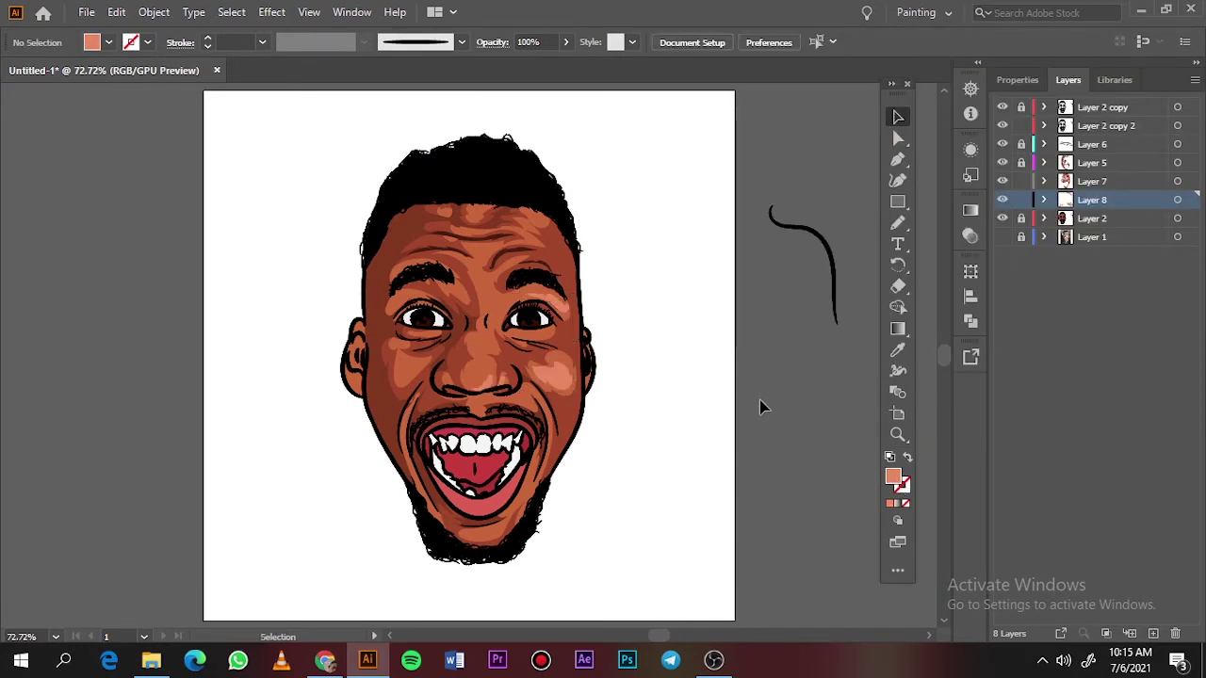
Draw highlights along the right side of the nose bridge and beneath the right eye, using the photo as reference
key(ctrl+plus)
key(ctrl+plus)
key(ctrl+plus)
click(1002, 237)
click(1003, 218)
key(n)
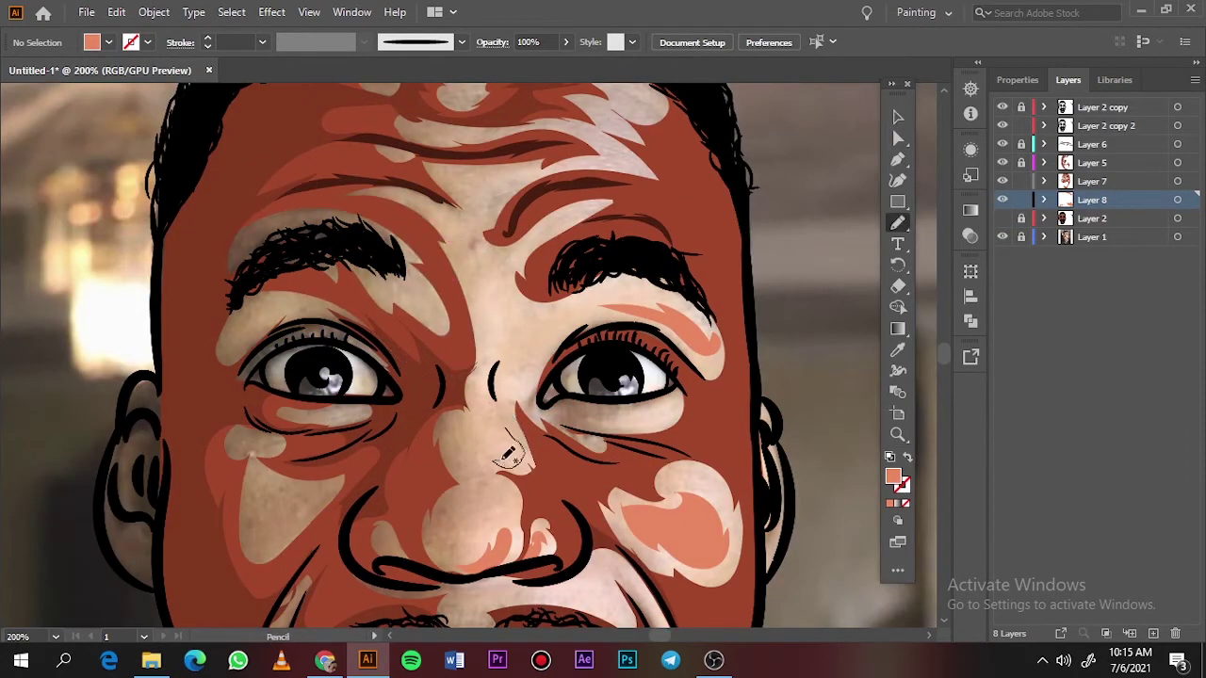
drag(515, 363, 530, 452)
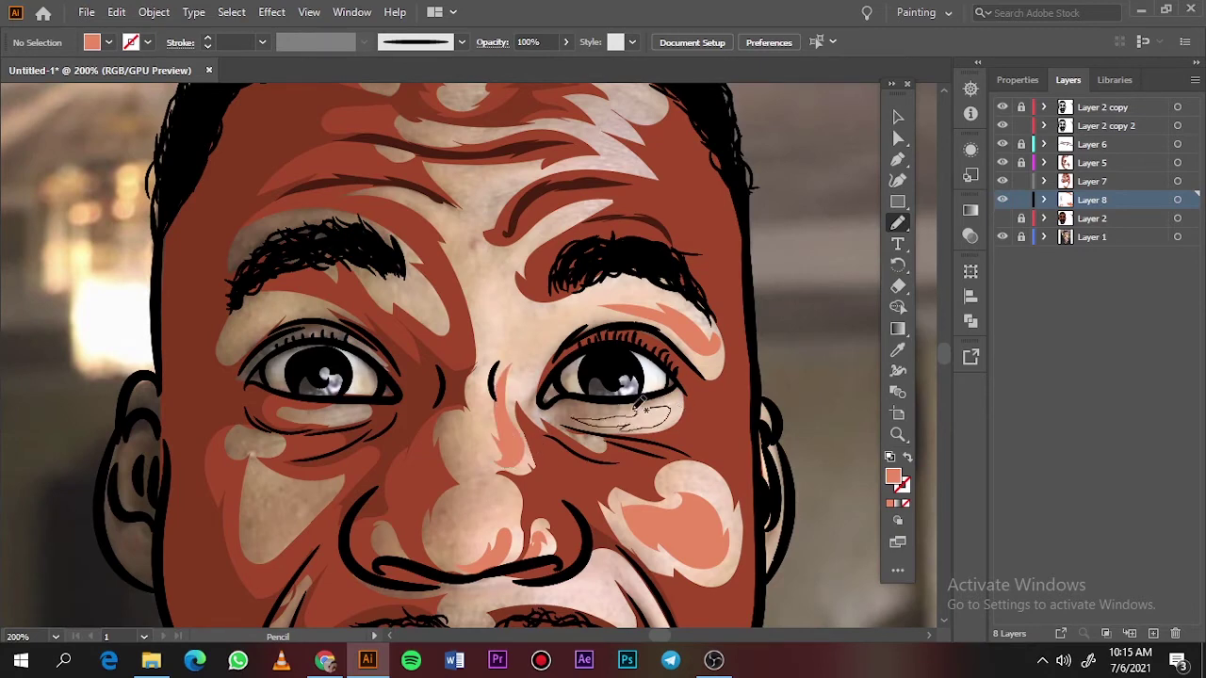
drag(635, 410, 633, 413)
Draw highlights between the eyebrows, across the forehead and beside the left eyebrow
drag(476, 331, 483, 373)
scroll(499, 346, up, 3)
drag(473, 232, 485, 214)
mouse_move(438, 357)
mouse_down()
mouse_move(445, 380)
mouse_move(439, 358)
mouse_up()
mouse_move(394, 434)
mouse_down()
mouse_move(420, 440)
mouse_move(396, 435)
mouse_up()
mouse_move(299, 377)
mouse_down()
mouse_move(221, 398)
mouse_move(260, 373)
mouse_up()
Lock Layer 8, pick up the red-brown shadow colour on Layer 7, and view the portrait without the photo
click(1022, 200)
click(1093, 181)
key(i)
click(247, 361)
key(n)
click(1003, 218)
click(1002, 236)
key(ctrl+0)
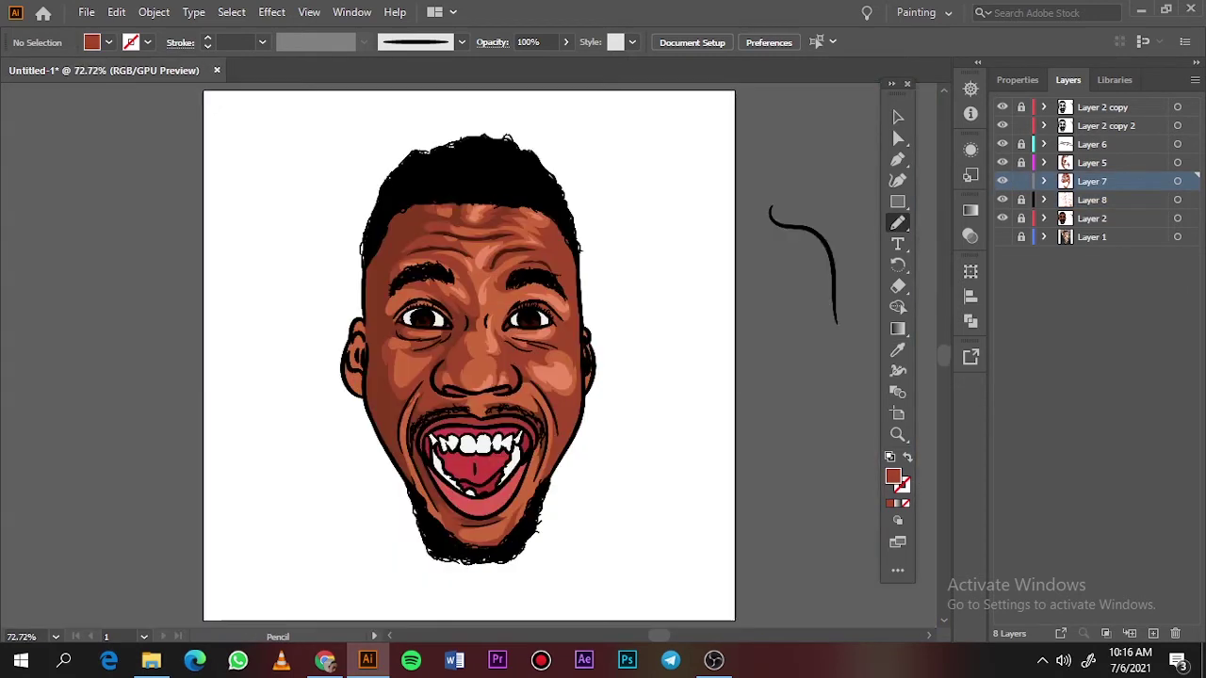
Show the photo without the flat colours, lock Layer 7, and pick up the salmon highlight colour on the unlocked Layer 8
scroll(404, 382, up, 3)
click(1002, 236)
click(1003, 218)
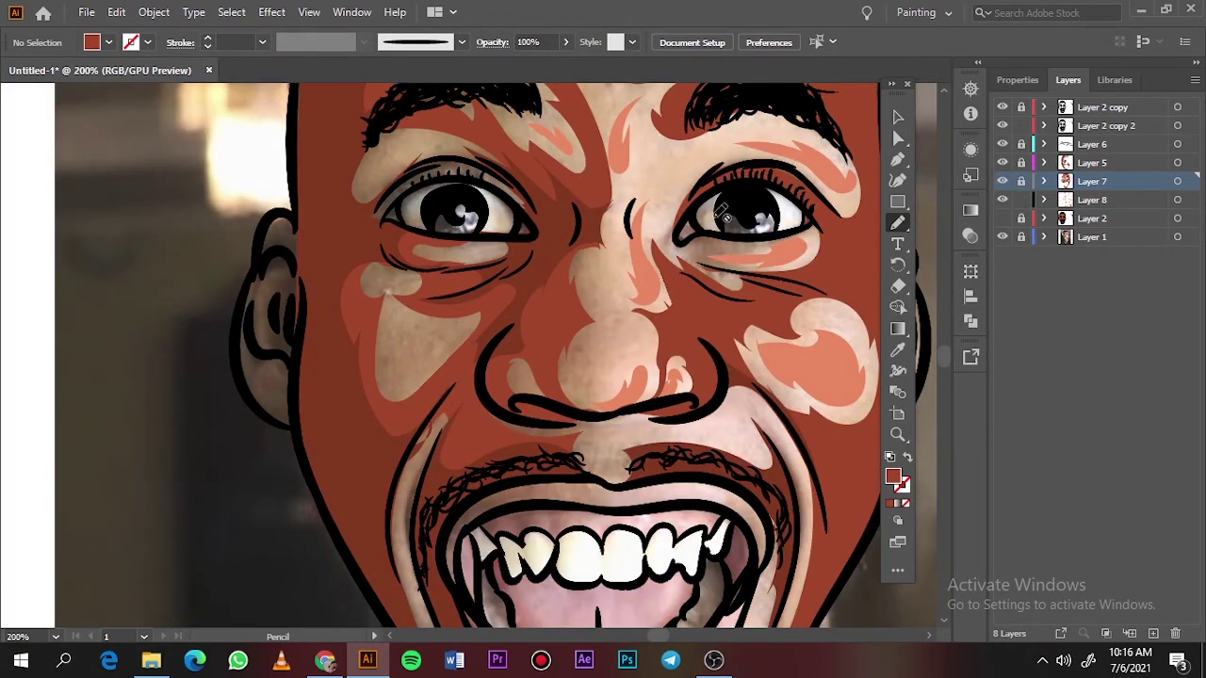
key(v)
click(641, 290)
click(434, 350)
Draw highlights on the left cheek and between the right nostril and smile line above the moustache
key(n)
mouse_move(388, 314)
mouse_down()
mouse_move(447, 339)
mouse_move(388, 314)
mouse_up()
scroll(509, 573, down, 1)
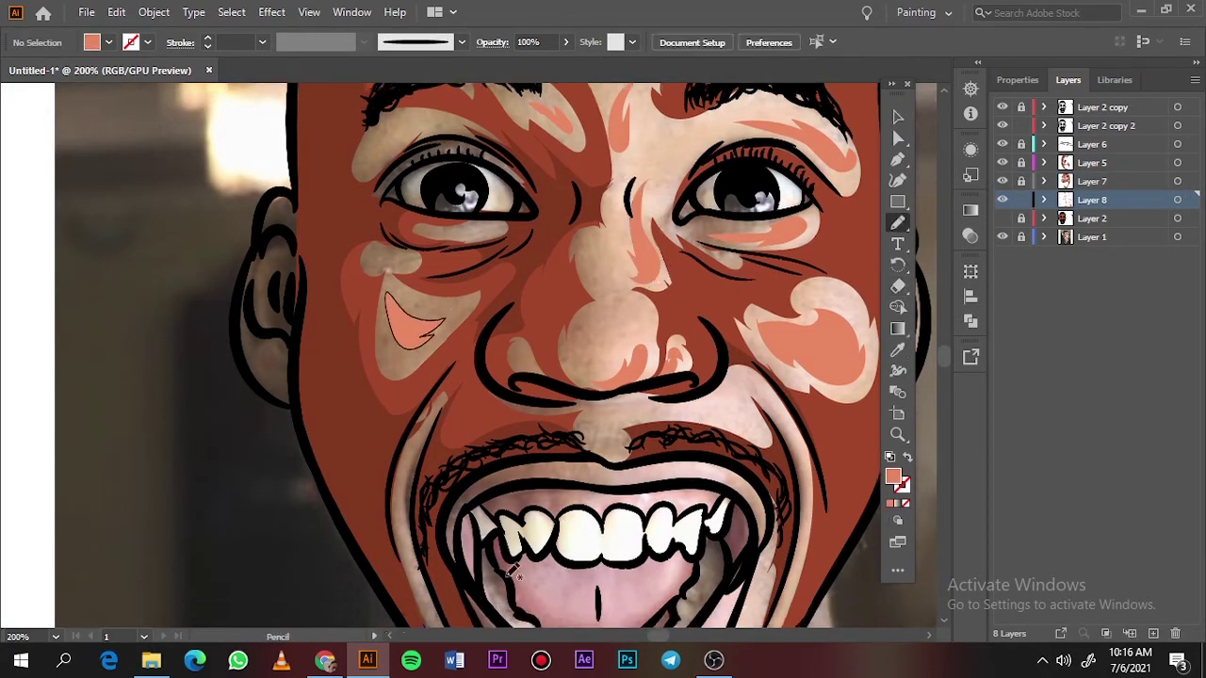
scroll(507, 576, down, 2)
mouse_move(694, 290)
mouse_down()
mouse_move(744, 297)
mouse_move(801, 422)
mouse_move(695, 290)
mouse_up()
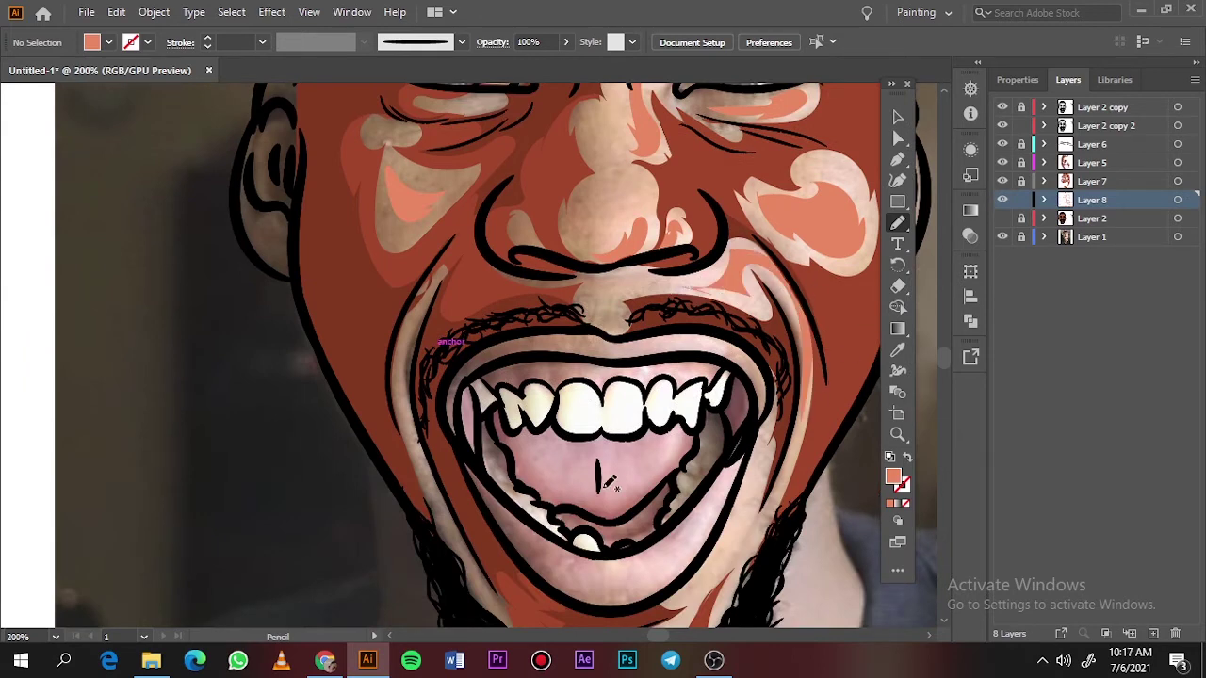
Draw salmon highlights beside the lower lip and on the chin, and view the whole portrait without the photo
scroll(613, 490, down, 2)
mouse_move(700, 425)
mouse_down()
mouse_move(746, 416)
mouse_move(699, 427)
mouse_up()
drag(634, 498, 692, 469)
key(ctrl+0)
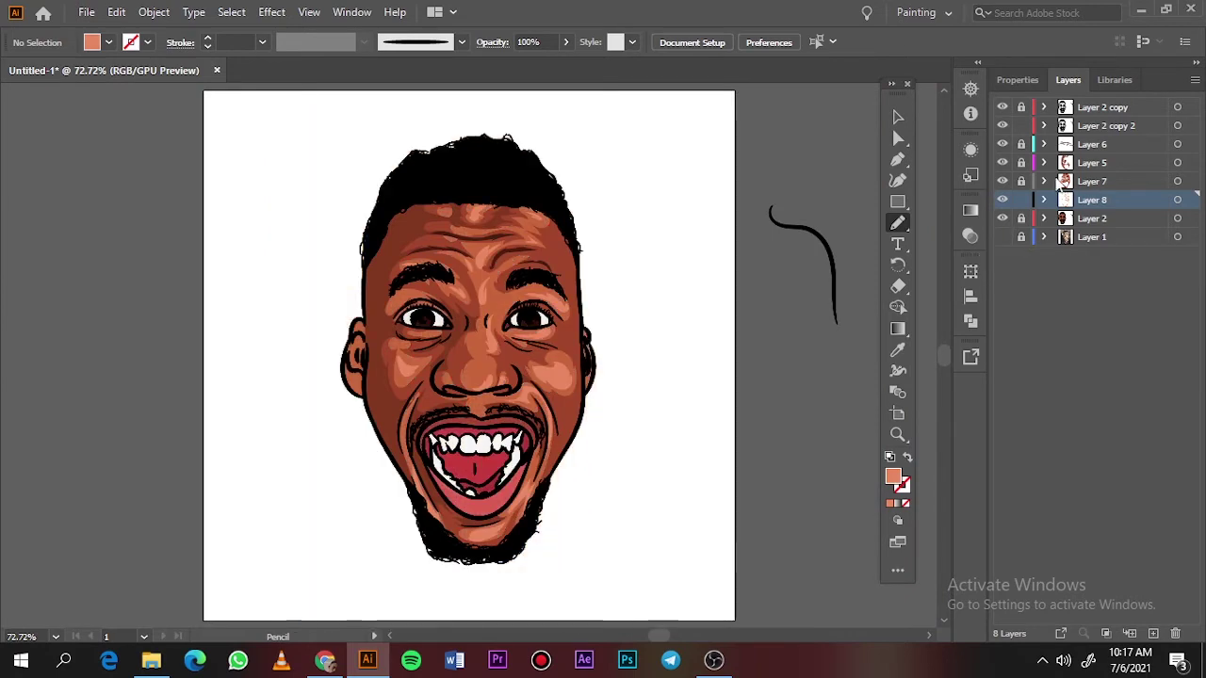
Unlock Layers 5, 6 and 7, lock Layer 2 copy 2, and select all the shadow and highlight shapes
drag(1021, 182, 1022, 144)
key(v)
click(1022, 126)
key(ctrl+a)
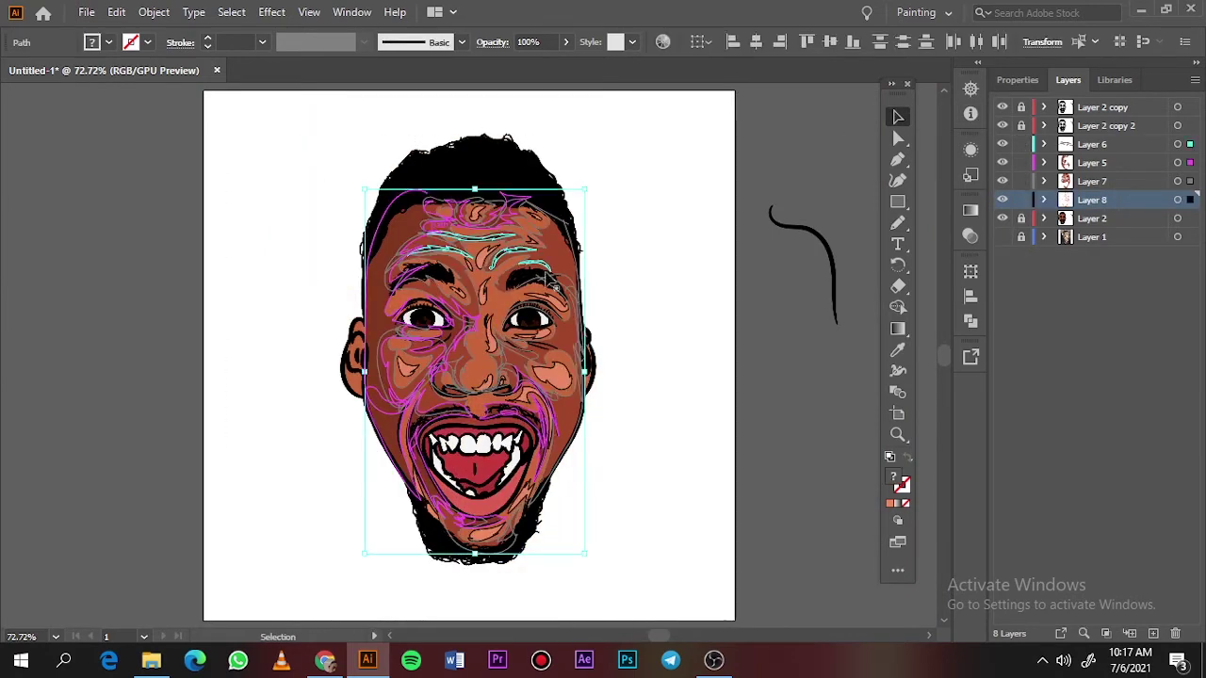
key(ctrl+equal)
key(ctrl+equal)
click(116, 11)
mouse_move(162, 320)
click(490, 339)
click(834, 454)
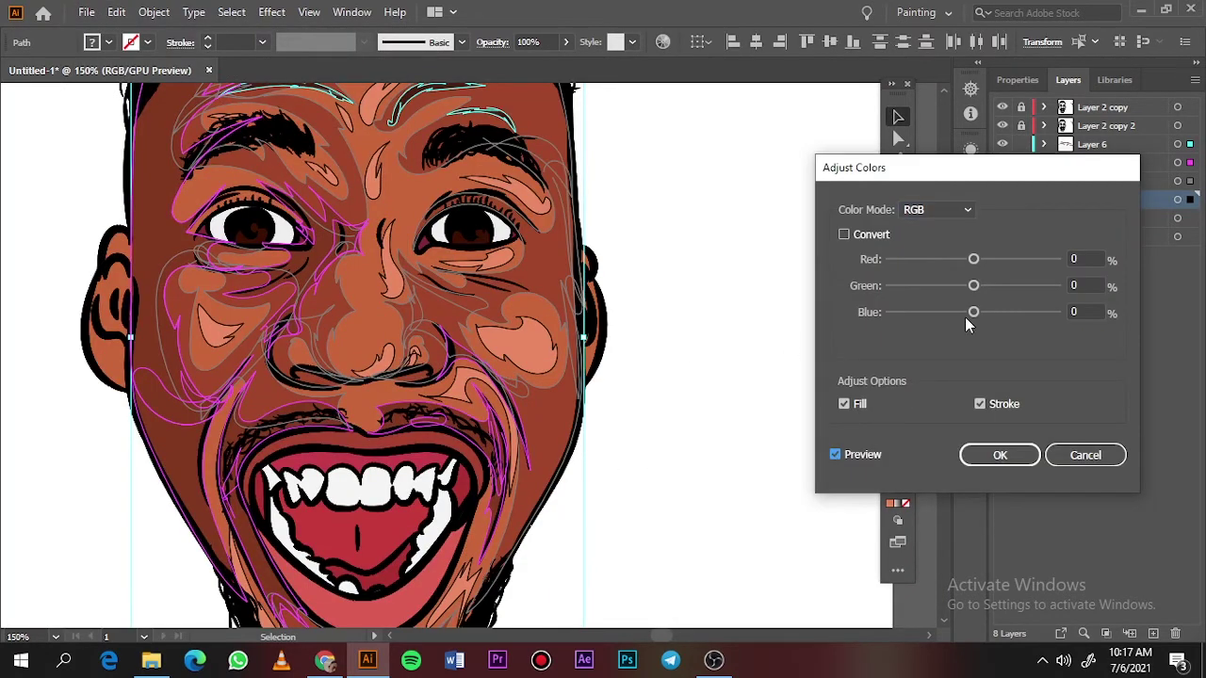
drag(973, 261, 974, 261)
click(974, 286)
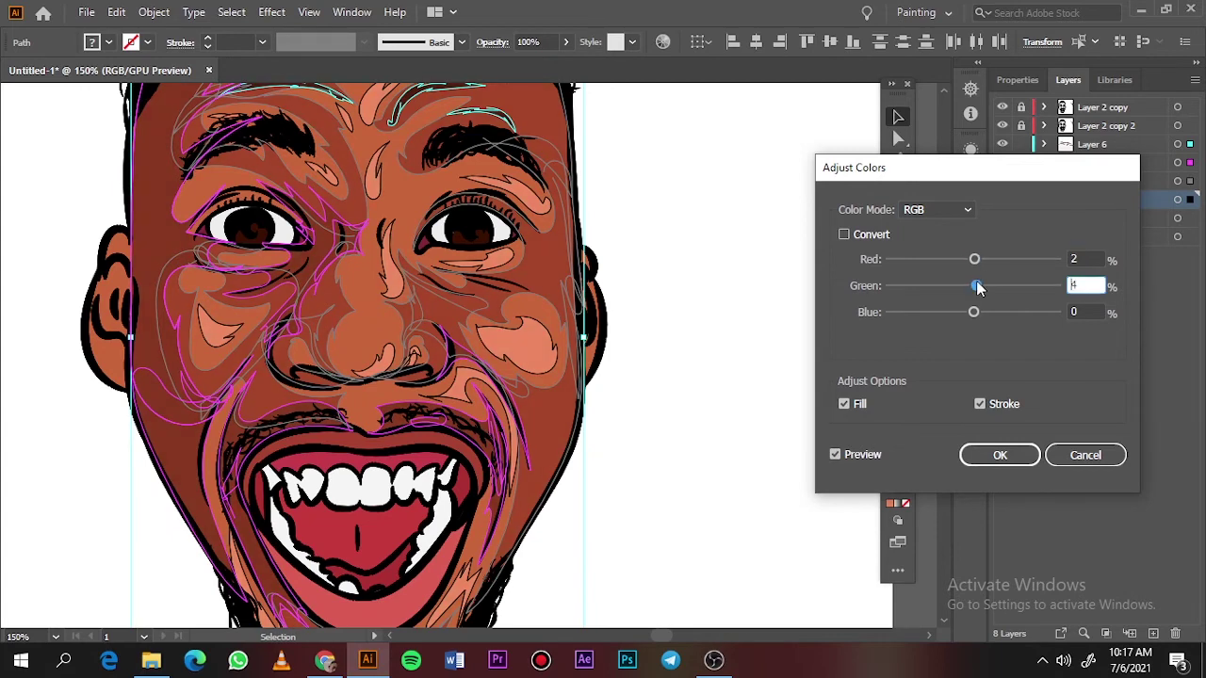
drag(975, 313, 981, 316)
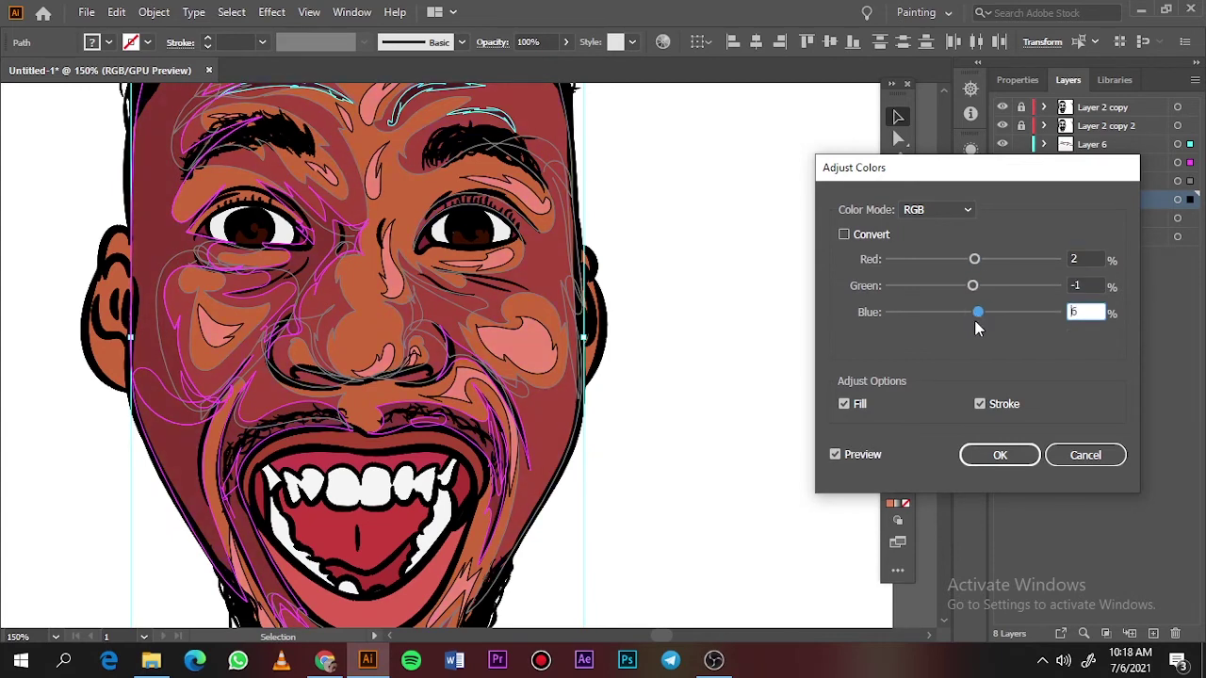
click(1085, 456)
click(755, 386)
Select all shadow and highlight shapes and use Recolor Artwork to set the red-brown shadow to 77% saturation and 59% brightness
key(ctrl+a)
click(116, 12)
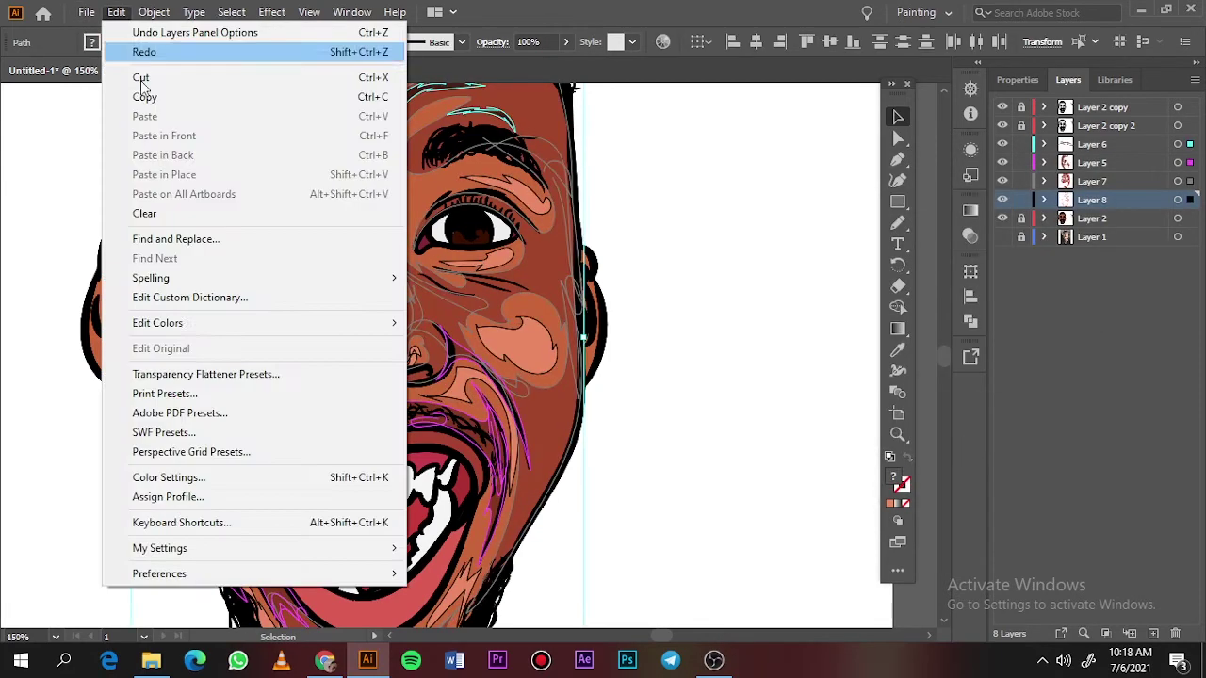
mouse_move(179, 323)
click(472, 323)
drag(777, 520, 804, 526)
click(819, 262)
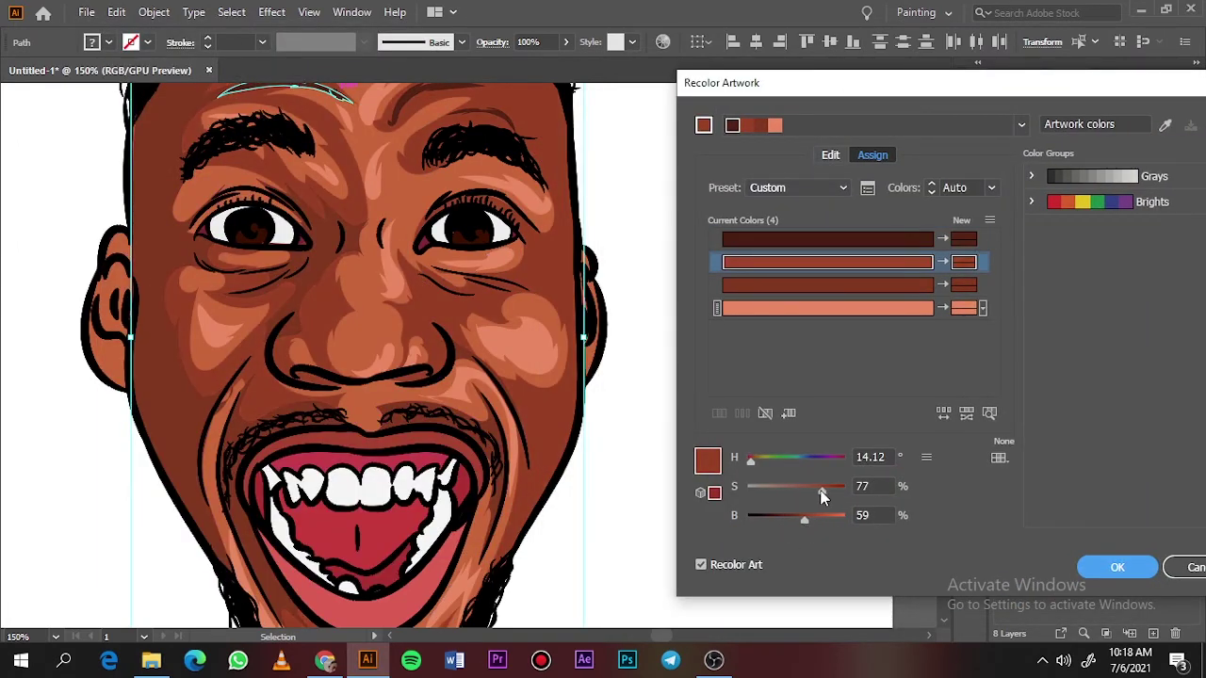
Adjust the darker brown shadow, set the salmon highlight to 49% saturation and 87% brightness, and apply the recolouring
click(829, 285)
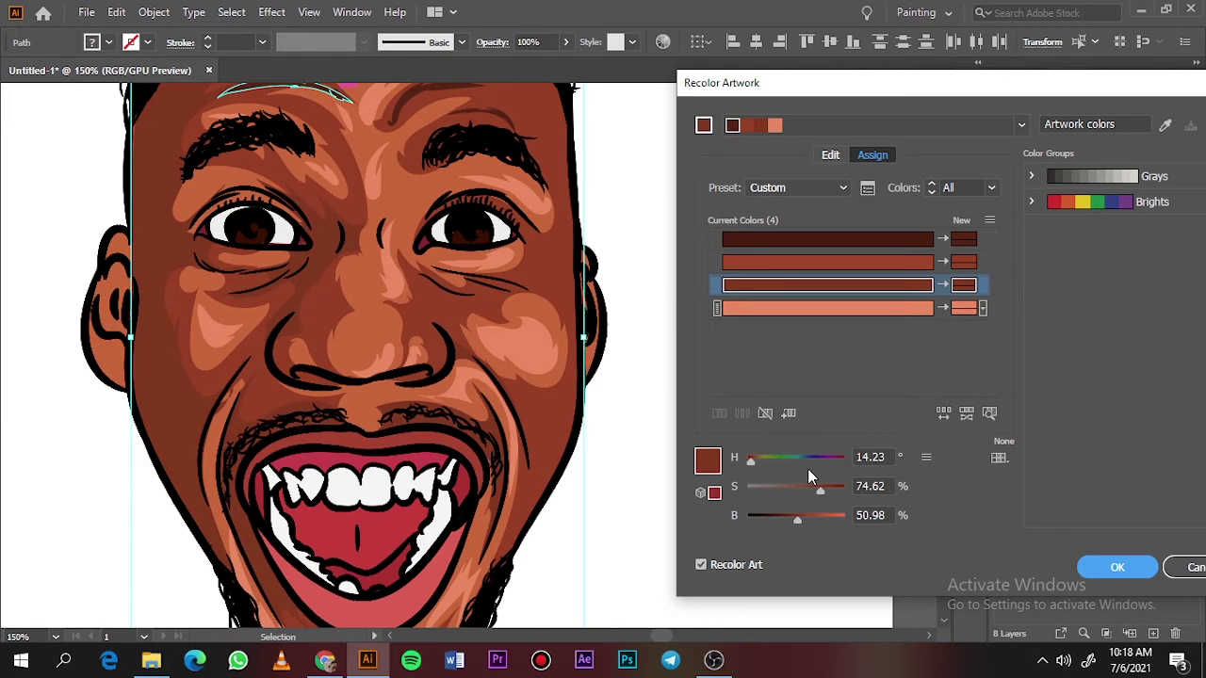
drag(797, 522, 794, 490)
click(808, 308)
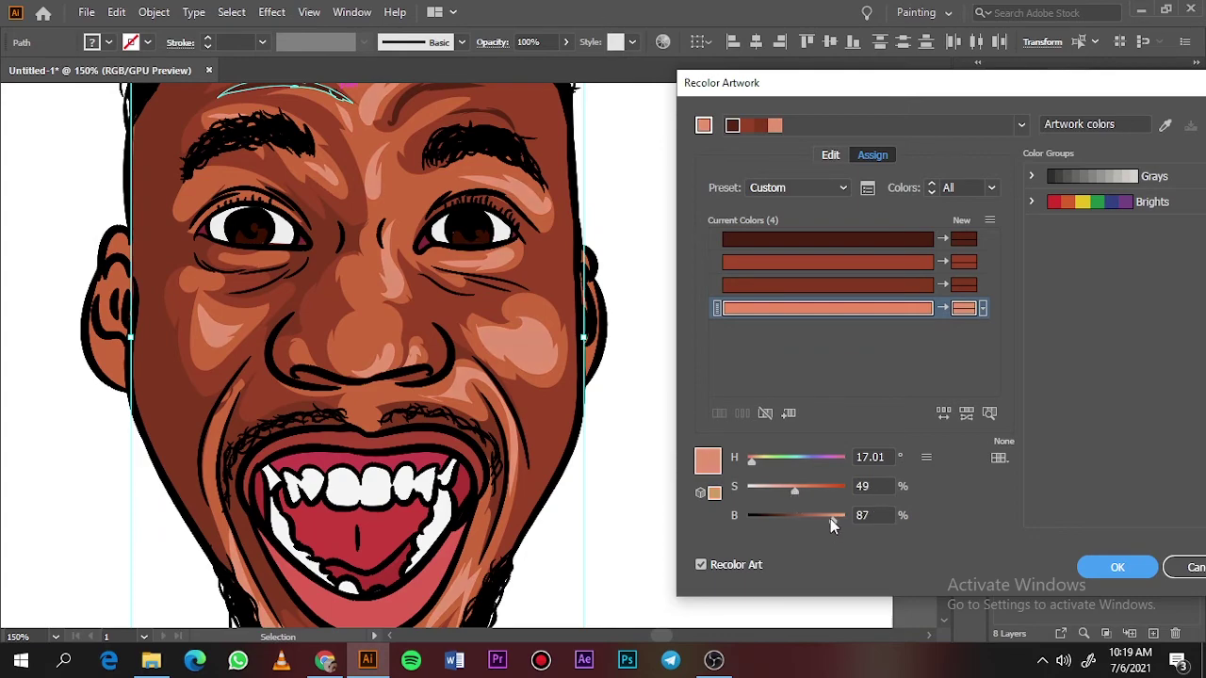
key(Return)
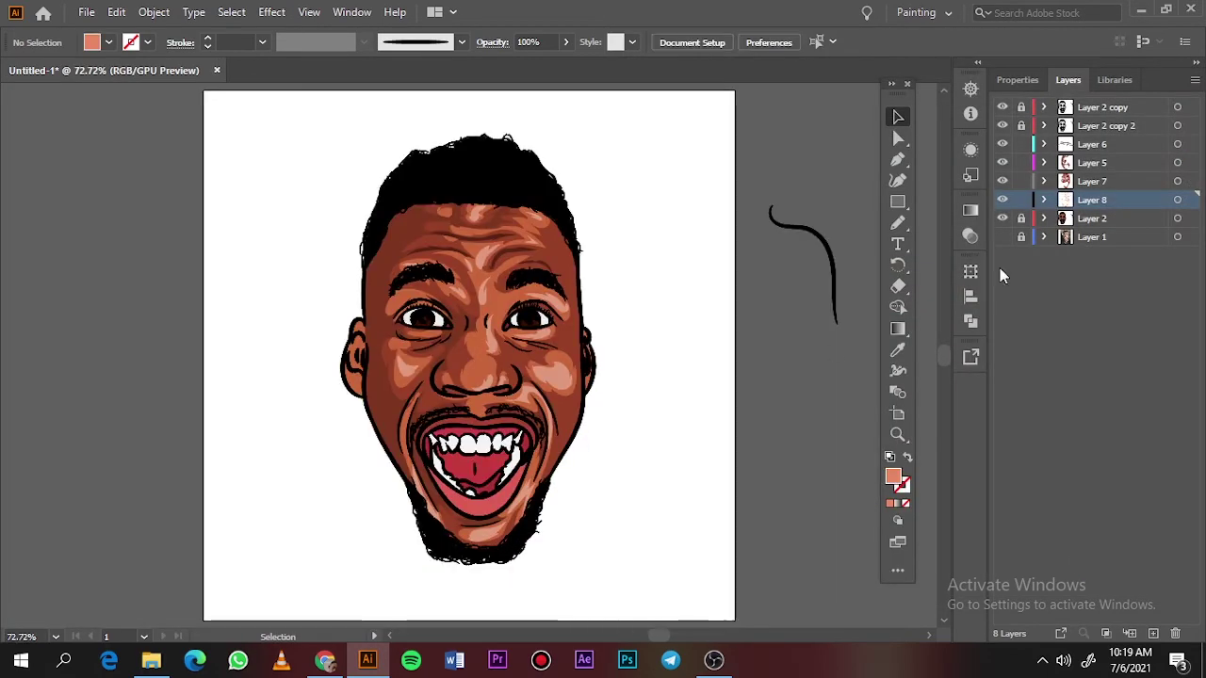
Recolor the Layer 8 highlights to 38% saturation and 95% brightness
click(1177, 200)
key(ctrl+plus)
key(ctrl+plus)
click(116, 11)
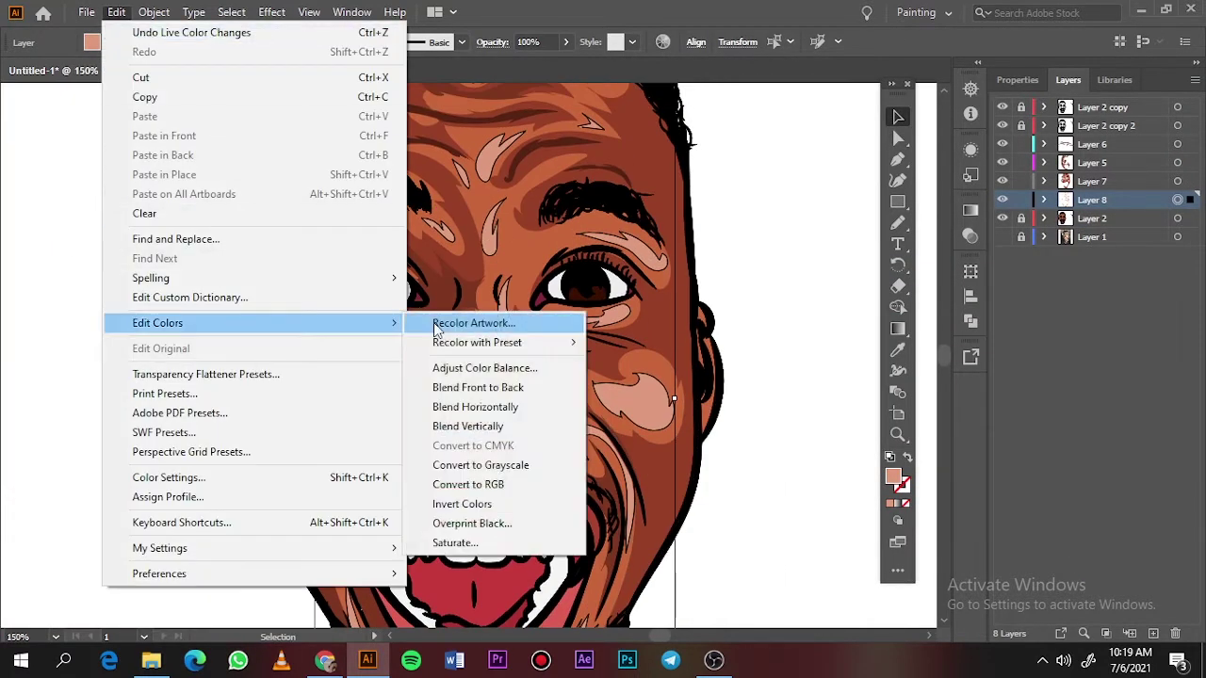
click(471, 323)
drag(831, 516, 837, 521)
drag(784, 490, 786, 490)
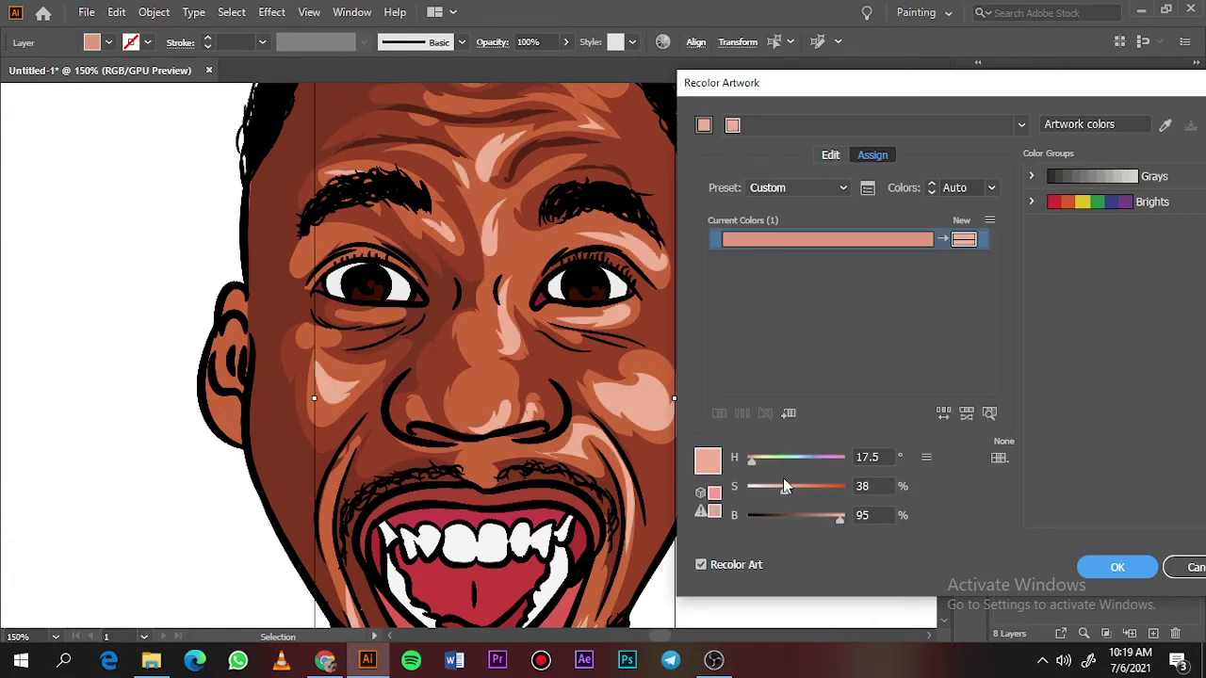
click(1117, 567)
click(789, 458)
key(ctrl+0)
Fill the Layer 8 highlights with a salmon colour lightened from the sampled skin tone on the right cheek
click(1177, 200)
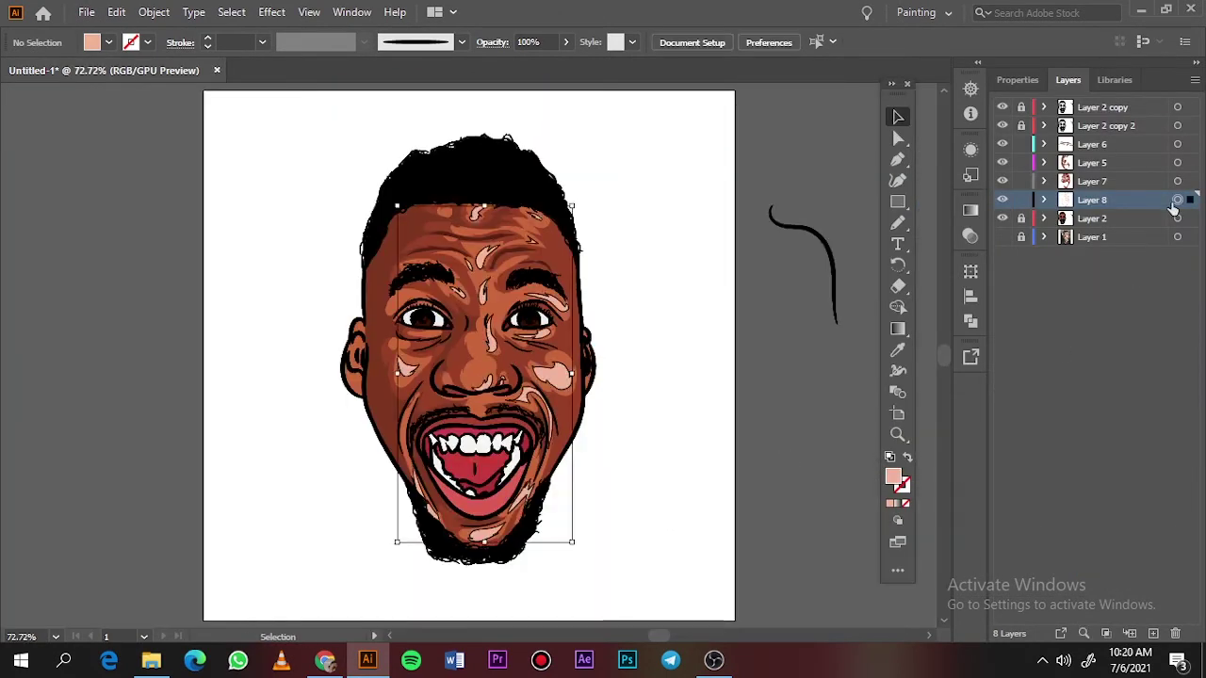
key(i)
click(550, 357)
double_click(893, 477)
drag(839, 139, 814, 124)
click(1099, 99)
key(v)
click(774, 288)
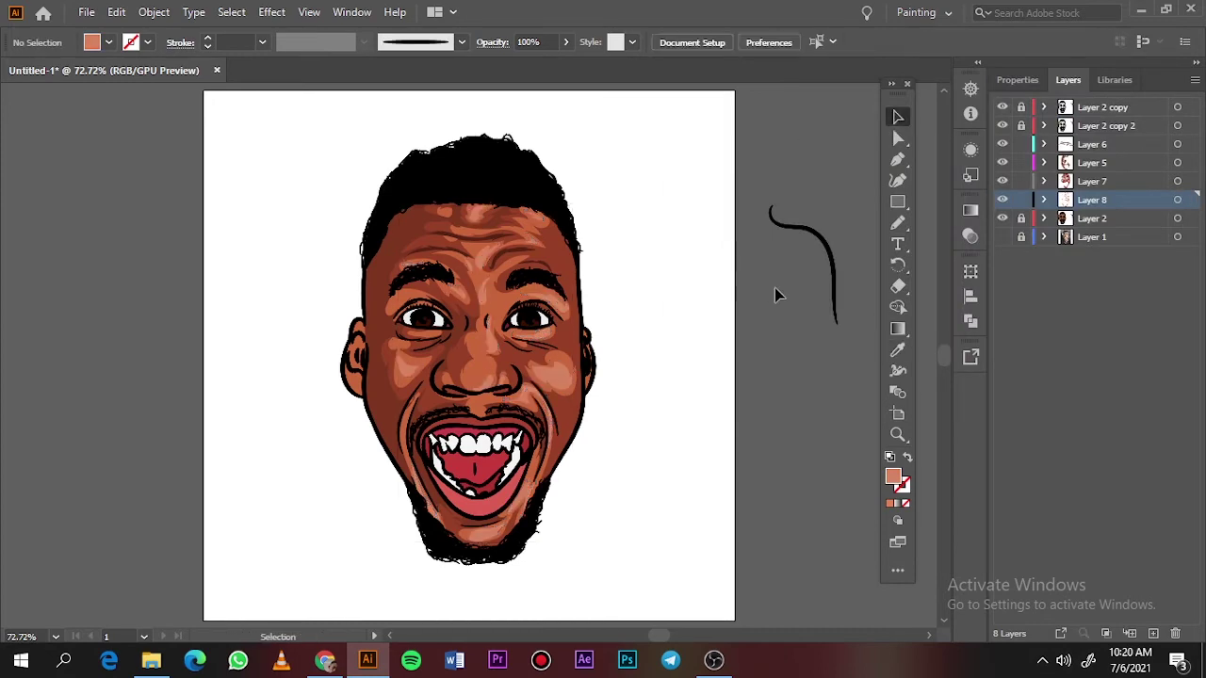
Pick up the dark brown shadow colour on Layer 5 and draw shadows in the left ear over the photo
scroll(772, 302, down, 3)
scroll(771, 312, up, 2)
scroll(343, 350, up, 4)
scroll(412, 327, up, 2)
click(1046, 163)
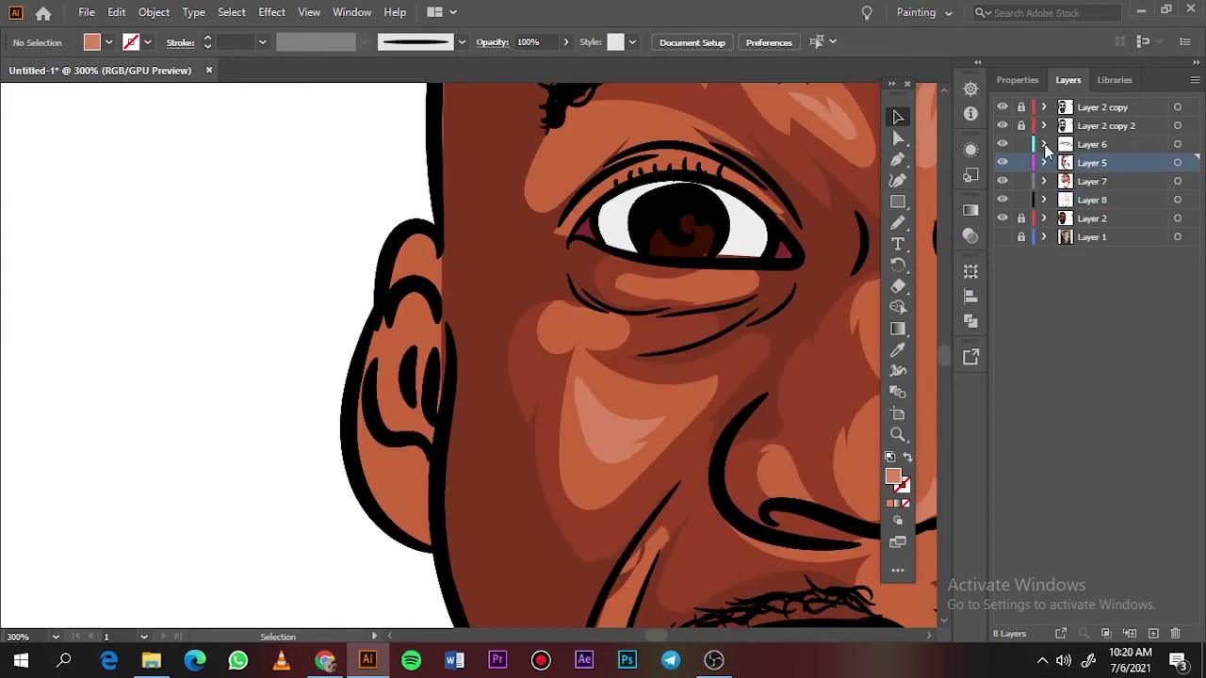
click(654, 333)
key(ctrl+shift+a)
click(1002, 238)
click(1002, 219)
key(n)
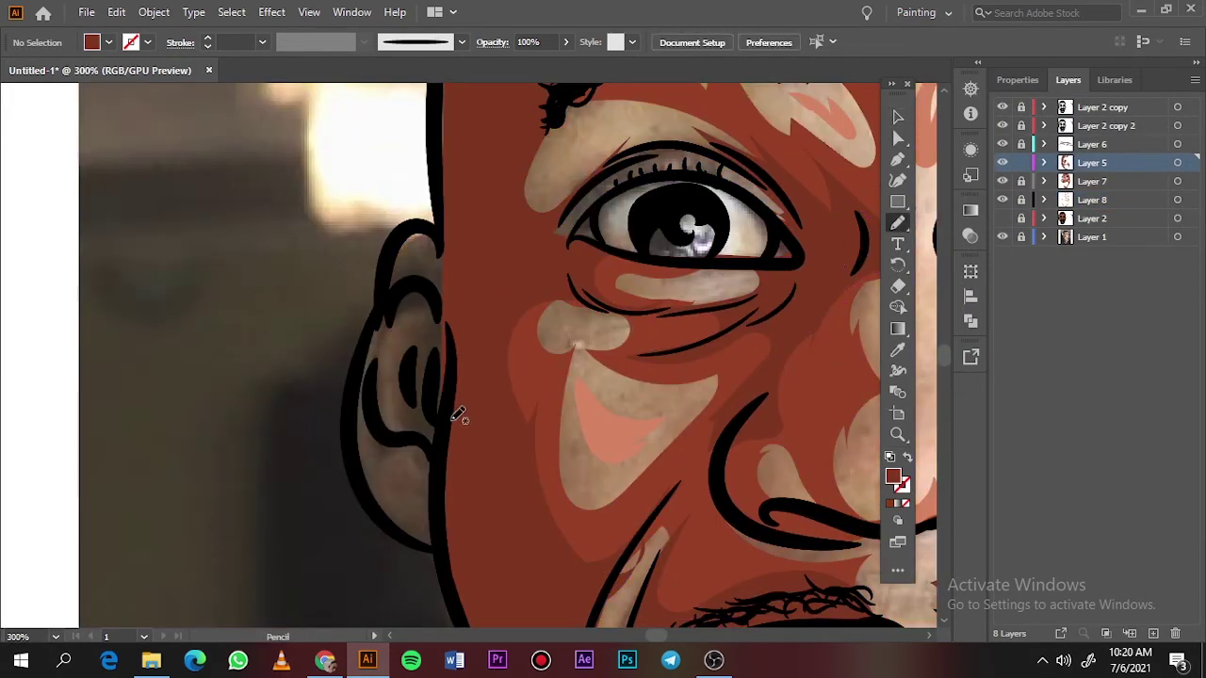
mouse_move(450, 419)
mouse_down()
mouse_move(398, 384)
mouse_move(443, 441)
mouse_move(418, 228)
mouse_move(441, 375)
mouse_move(381, 454)
mouse_move(400, 290)
mouse_move(439, 426)
mouse_up()
mouse_move(444, 489)
mouse_down()
mouse_move(369, 493)
mouse_move(443, 489)
mouse_move(396, 478)
mouse_move(418, 480)
mouse_up()
Pick up the salmon colour on Layer 8, draw highlights in the left ear, and view the portrait without the photo
click(1088, 200)
key(v)
click(612, 425)
click(411, 441)
key(n)
drag(404, 407, 426, 388)
key(ctrl+0)
click(1003, 238)
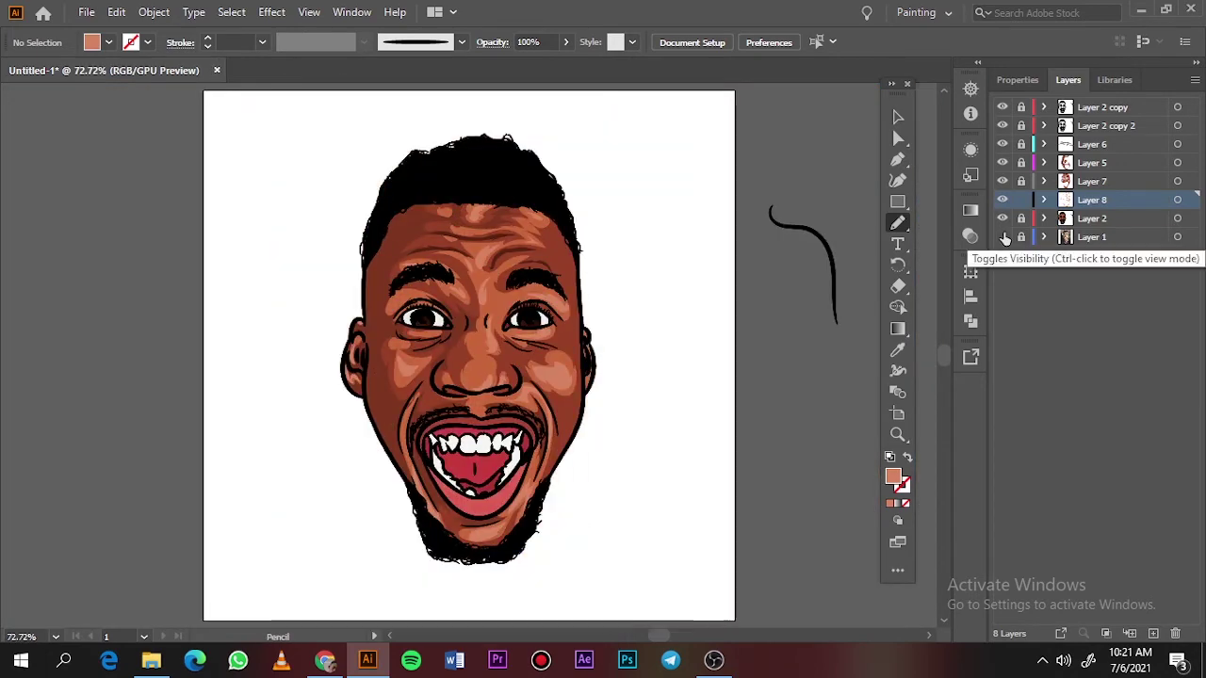
Show the photo without the flat colours, draw a highlight in the right ear, and compare the portrait with and without the photo
click(1003, 238)
click(1002, 218)
scroll(591, 358, up, 5)
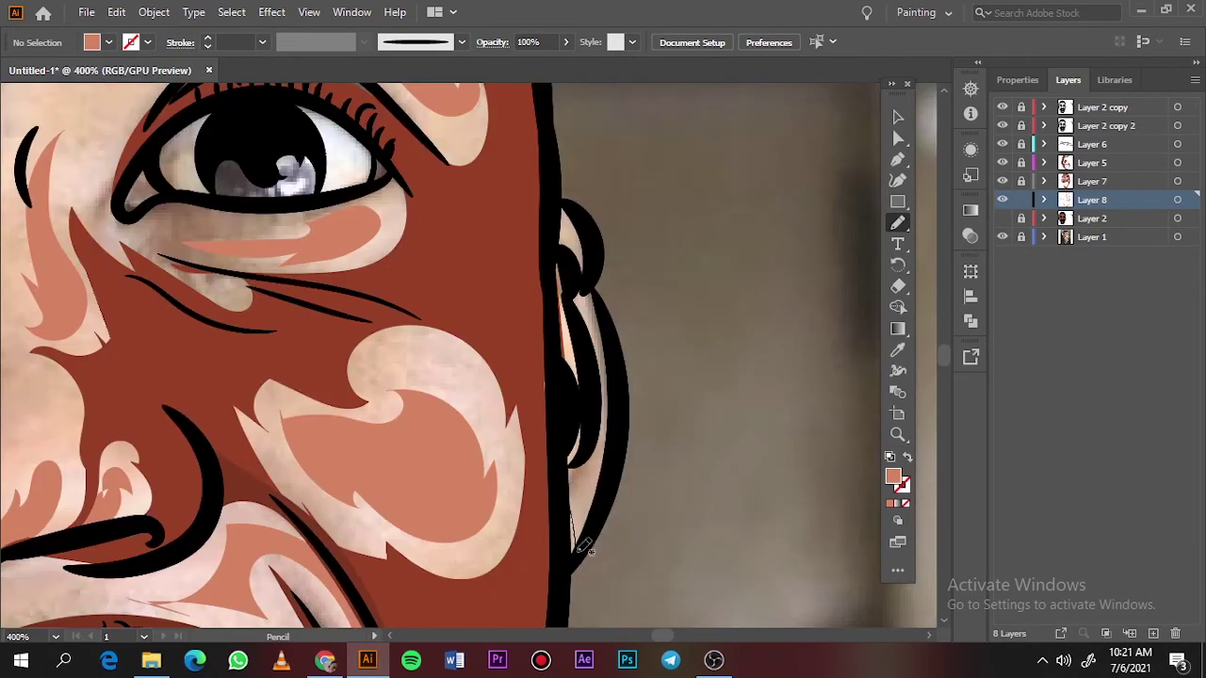
mouse_move(569, 520)
mouse_down()
mouse_move(589, 288)
mouse_move(579, 215)
mouse_move(618, 371)
mouse_move(549, 265)
mouse_move(605, 304)
mouse_move(588, 344)
mouse_up()
key(ctrl+0)
click(1003, 237)
click(1002, 238)
Activate Layer 5, pick up the eye-white colour, and change the fill to a muted greyish mauve
click(1081, 166)
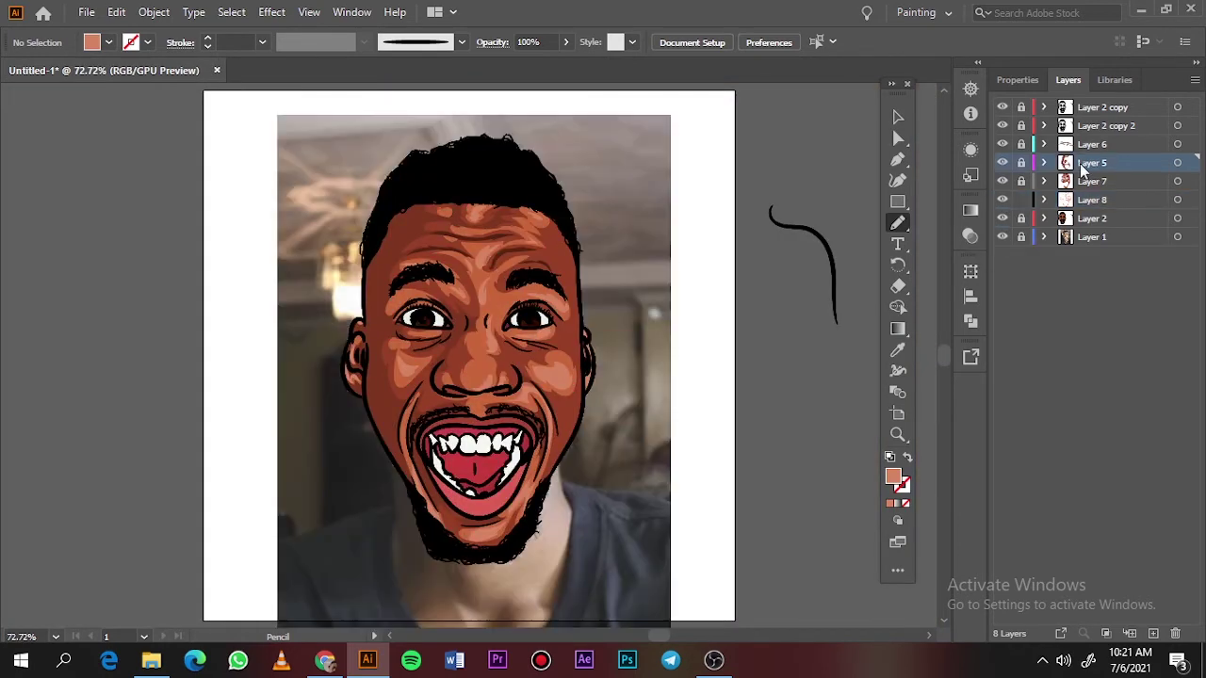
scroll(429, 325, up, 7)
scroll(612, 209, up, 1)
key(i)
click(608, 237)
scroll(609, 235, left, 2)
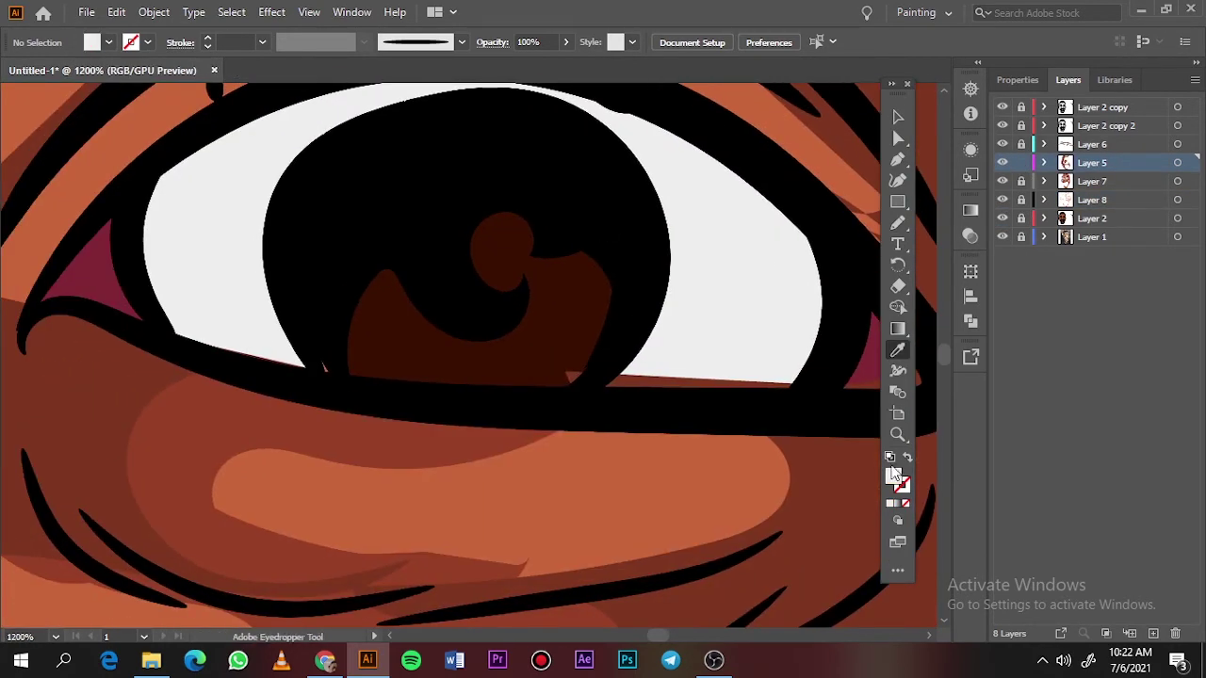
double_click(893, 477)
click(712, 172)
drag(938, 189, 946, 132)
key(Return)
Draw mauve shadows across the upper part of the whites of both eyes
scroll(847, 325, up, 1)
scroll(847, 326, left, 1)
key(n)
scroll(811, 327, right, 1)
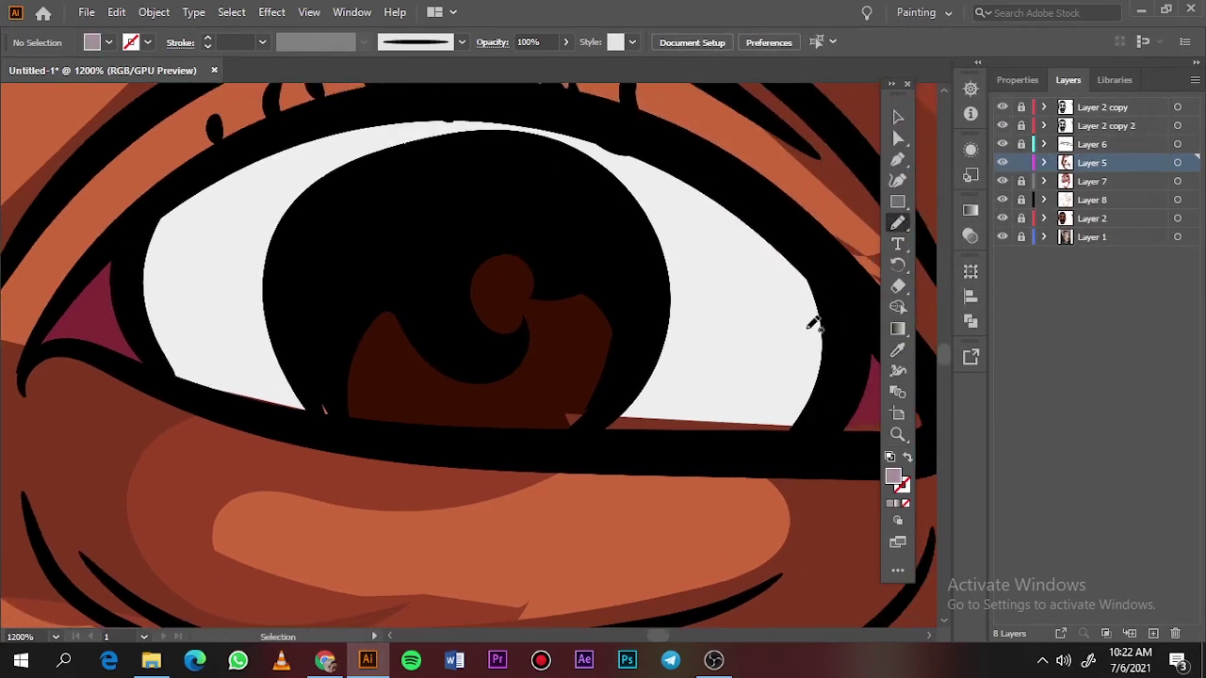
mouse_move(739, 311)
mouse_down()
mouse_move(161, 350)
mouse_move(695, 135)
mouse_move(802, 417)
mouse_up()
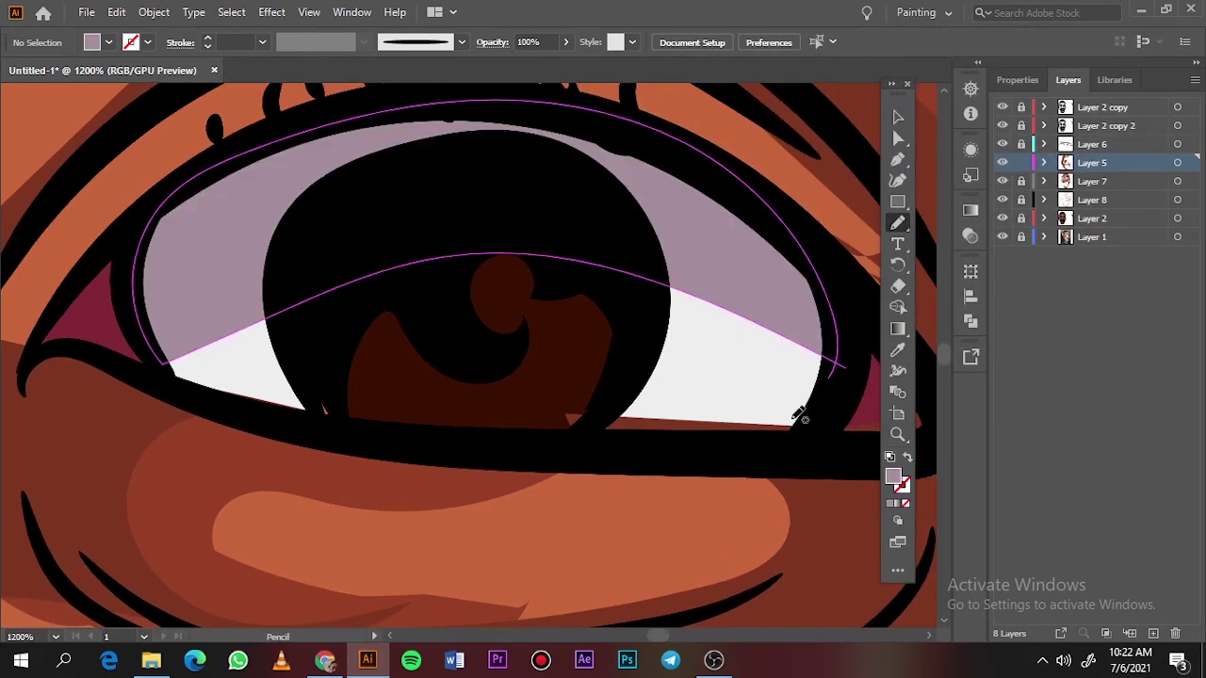
scroll(792, 420, down, 6)
scroll(782, 422, up, 6)
mouse_move(611, 284)
mouse_down()
mouse_move(109, 285)
mouse_move(738, 304)
mouse_move(731, 362)
mouse_up()
Pick up the iris brown, darken the fill to 1E0801, and draw a shadow on the right iris
key(i)
click(535, 384)
double_click(893, 477)
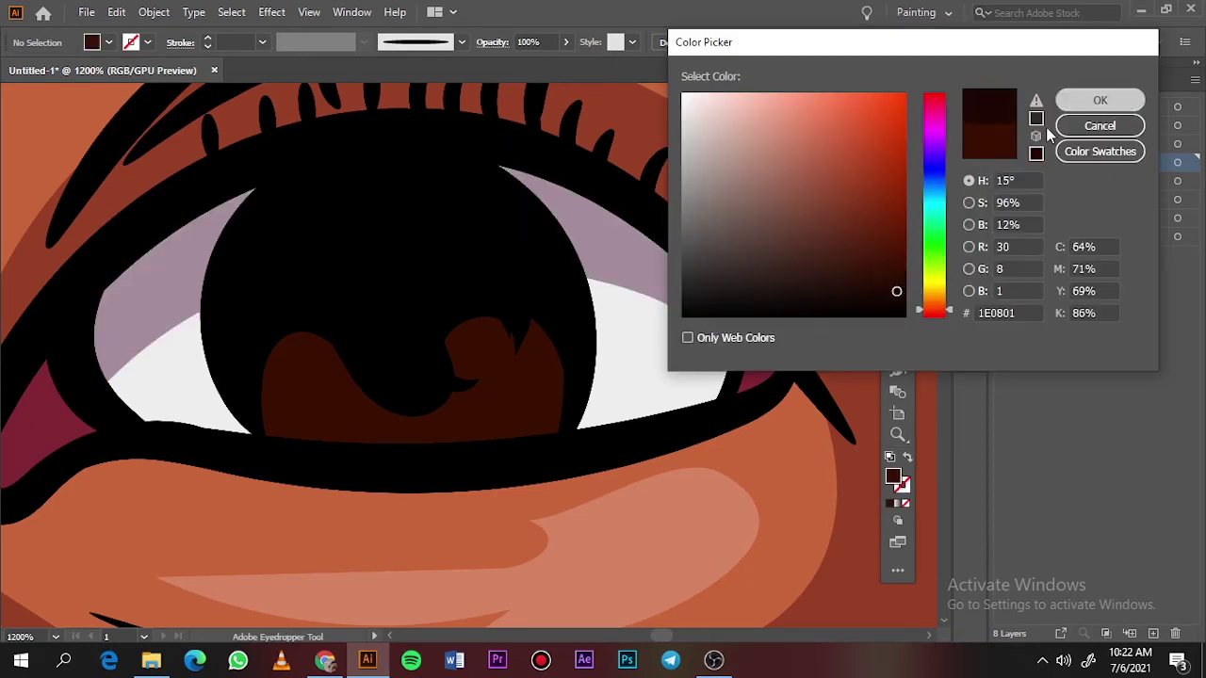
key(Return)
click(898, 223)
mouse_move(377, 367)
mouse_down()
mouse_move(288, 405)
mouse_move(543, 389)
mouse_move(480, 300)
mouse_move(242, 418)
mouse_move(373, 366)
mouse_up()
Draw the dark brown shadow on the left iris and compare the portrait with and without the photo
scroll(293, 481, left, 10)
scroll(290, 355, right, 6)
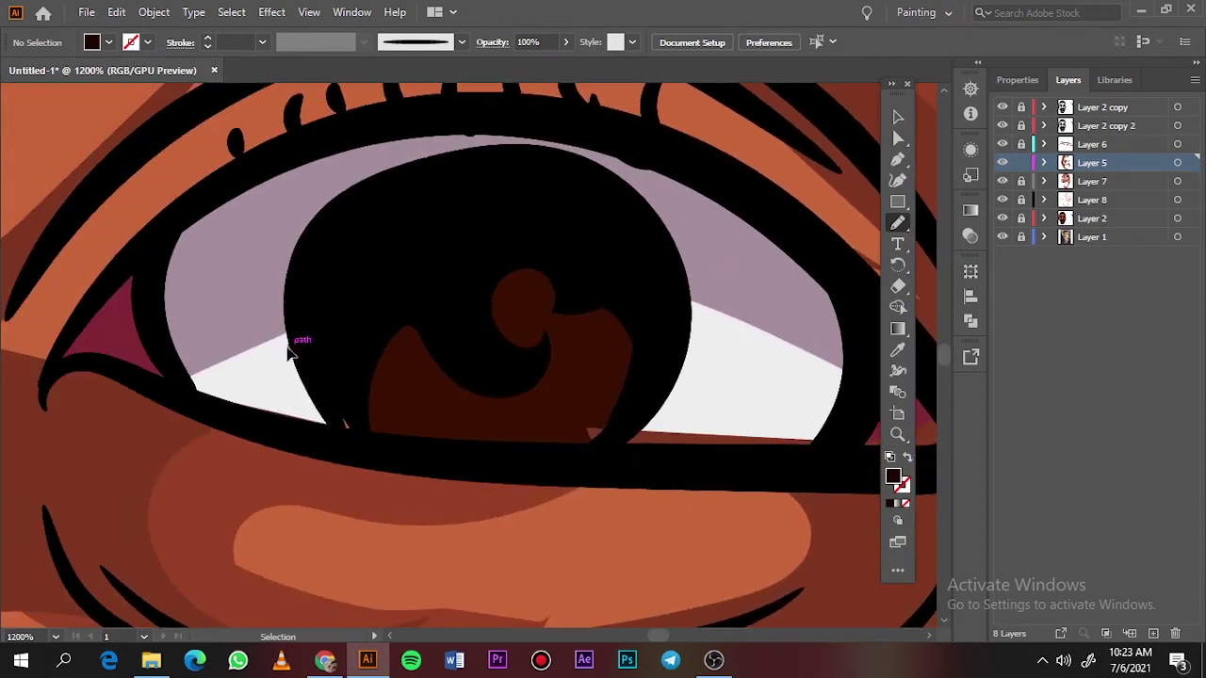
mouse_move(542, 382)
mouse_down()
mouse_move(447, 429)
mouse_move(450, 324)
mouse_move(342, 425)
mouse_move(581, 457)
mouse_move(488, 307)
mouse_up()
key(ctrl+0)
click(1002, 238)
click(1002, 238)
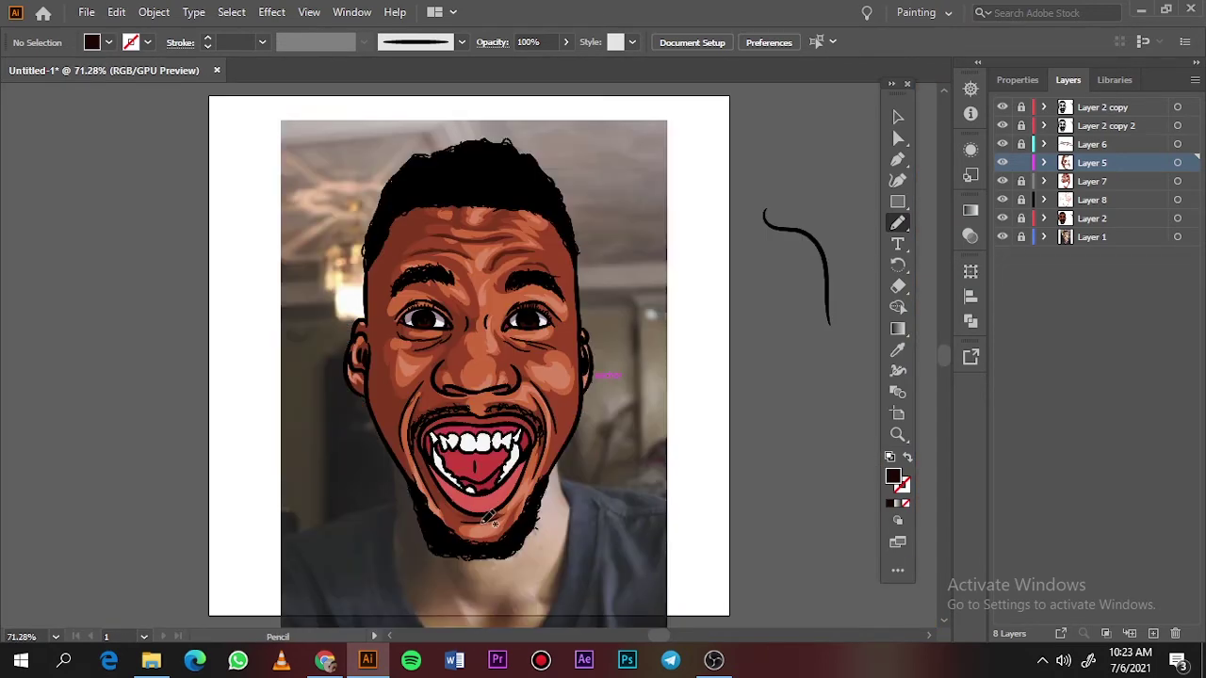
Pick up the lower lip pink, darken the fill to A33B3B, and draw shadows along the lip's left side, lower edge and right corner
scroll(488, 516, up, 5)
key(i)
click(722, 315)
double_click(892, 480)
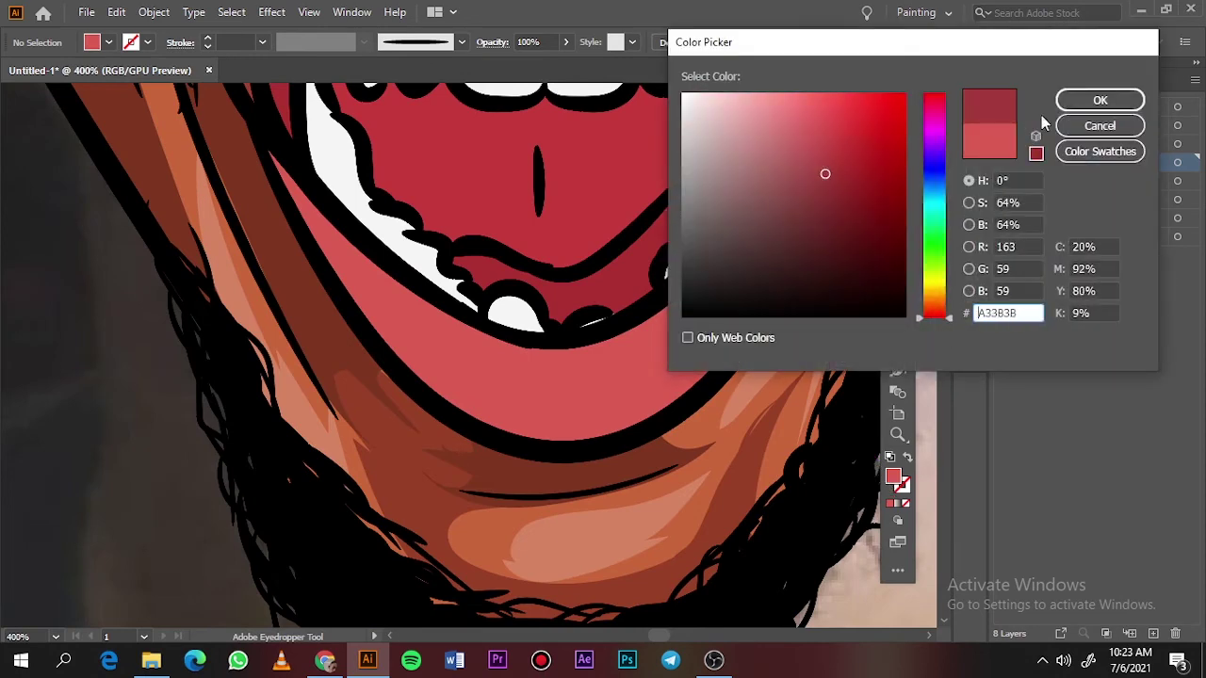
click(1098, 101)
key(n)
mouse_move(334, 367)
mouse_down()
mouse_move(242, 202)
mouse_move(291, 336)
mouse_move(547, 430)
mouse_up()
click(1003, 236)
click(1004, 219)
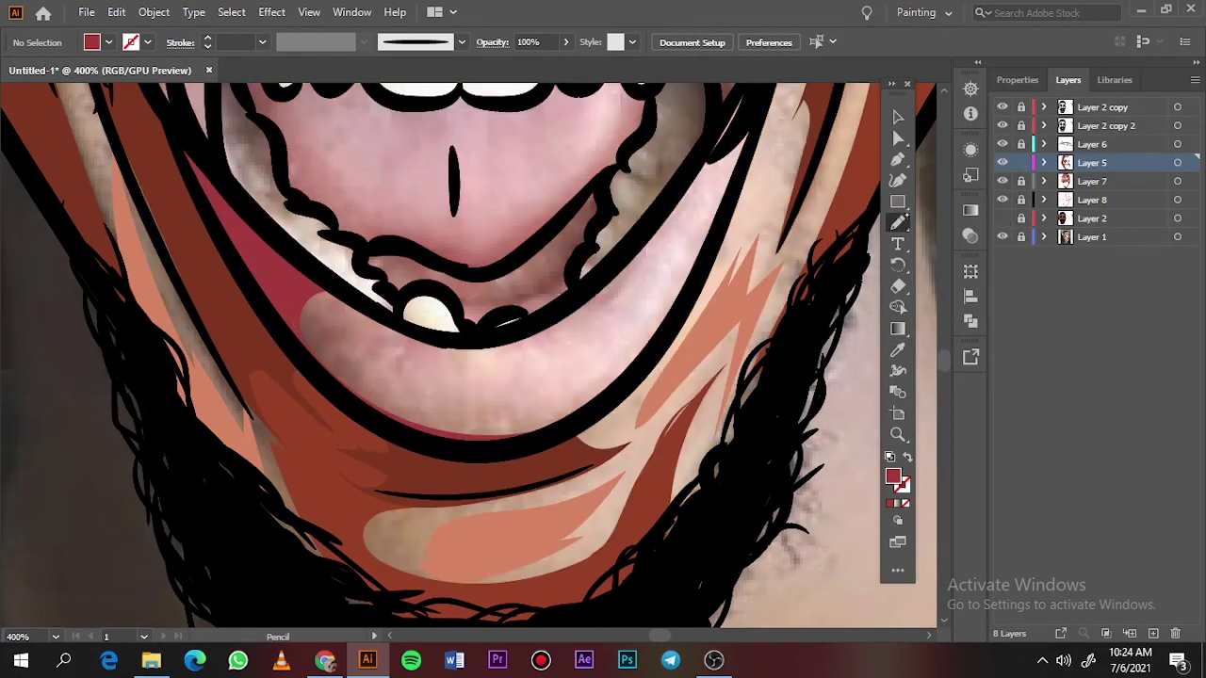
mouse_move(697, 171)
mouse_down()
mouse_move(764, 85)
mouse_move(697, 172)
mouse_up()
Pick up the upper lip colour, darken the fill to a deep red-brown, and draw a shadow along the upper lip's left half
click(1002, 220)
scroll(399, 369, up, 3)
scroll(401, 368, up, 3)
key(i)
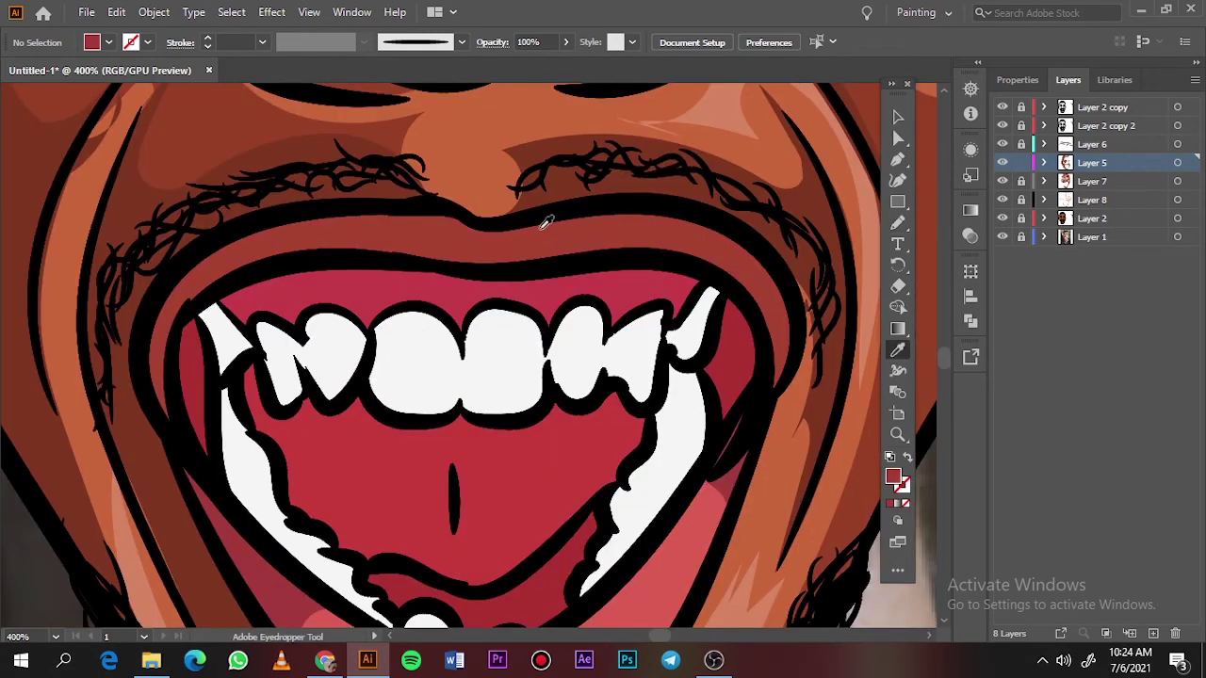
click(547, 223)
double_click(893, 477)
click(840, 197)
click(1099, 101)
click(1004, 220)
scroll(855, 333, left, 1)
scroll(856, 333, left, 2)
key(n)
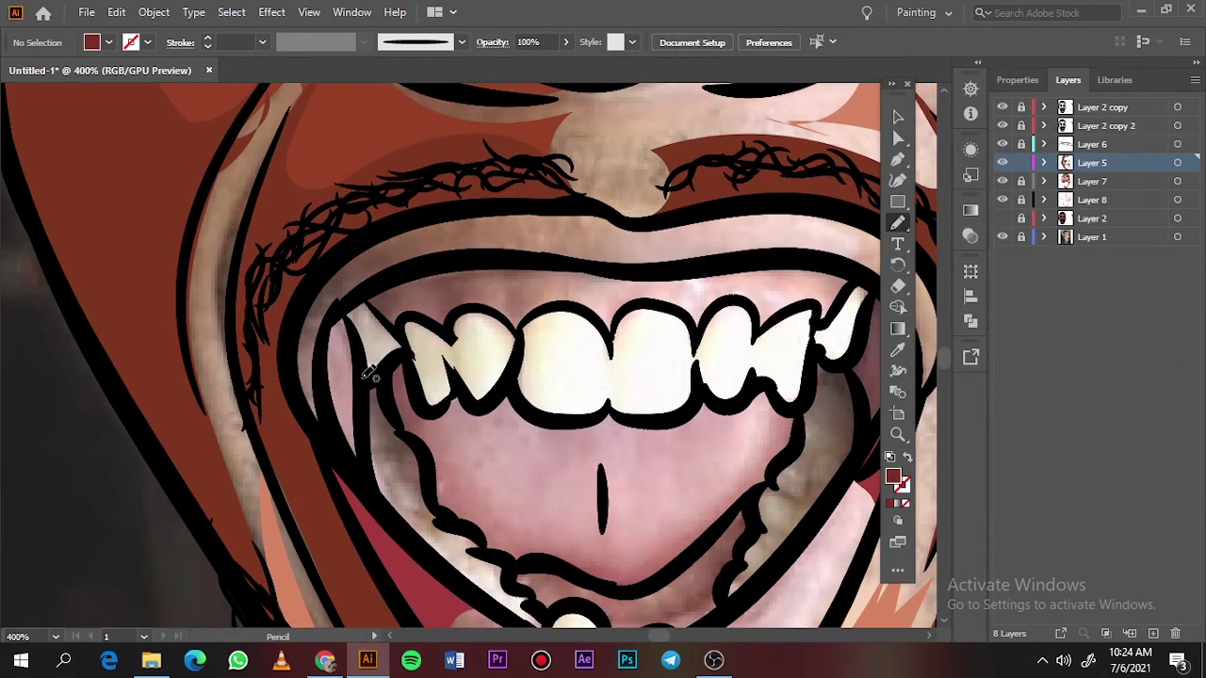
mouse_move(488, 213)
mouse_down()
mouse_move(313, 291)
mouse_move(331, 433)
mouse_up()
Show the flat colours, pick up the tongue red, and darken the fill to a deep crimson
click(1003, 219)
scroll(645, 380, down, 2)
scroll(646, 381, right, 2)
key(i)
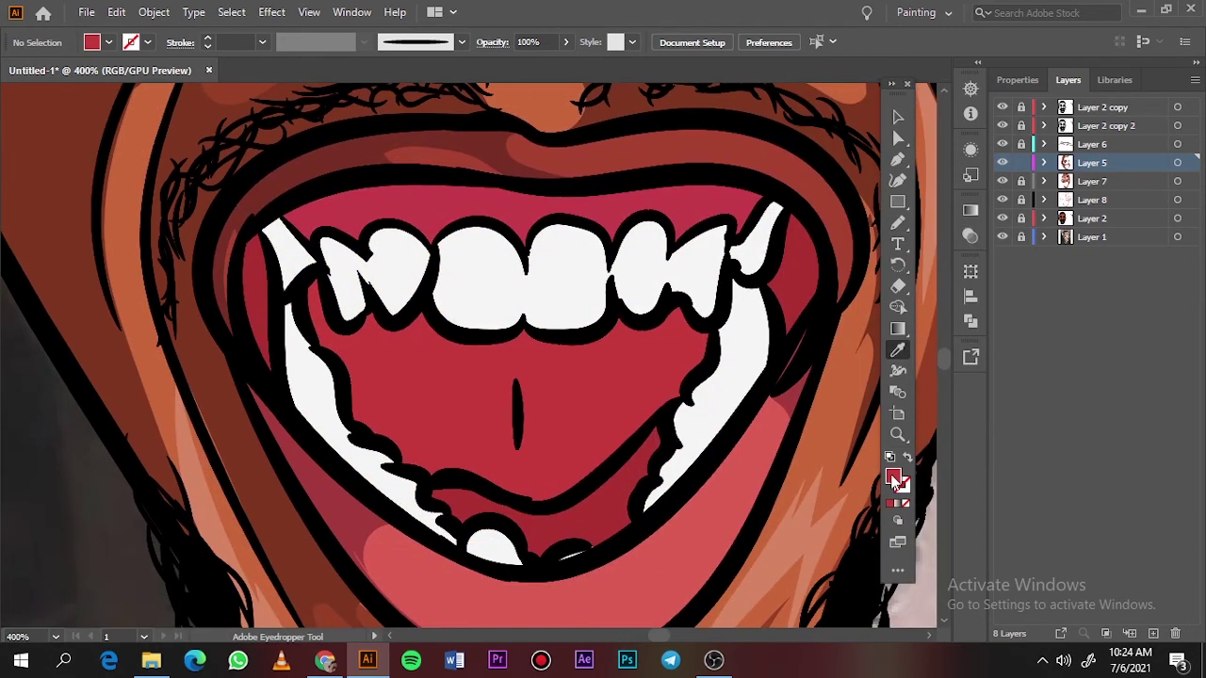
double_click(895, 479)
click(851, 177)
click(1099, 101)
Hide the flat colours, draw a crimson shadow around the tongue's edges and under the upper teeth, and show the flat colours again
click(1003, 218)
key(n)
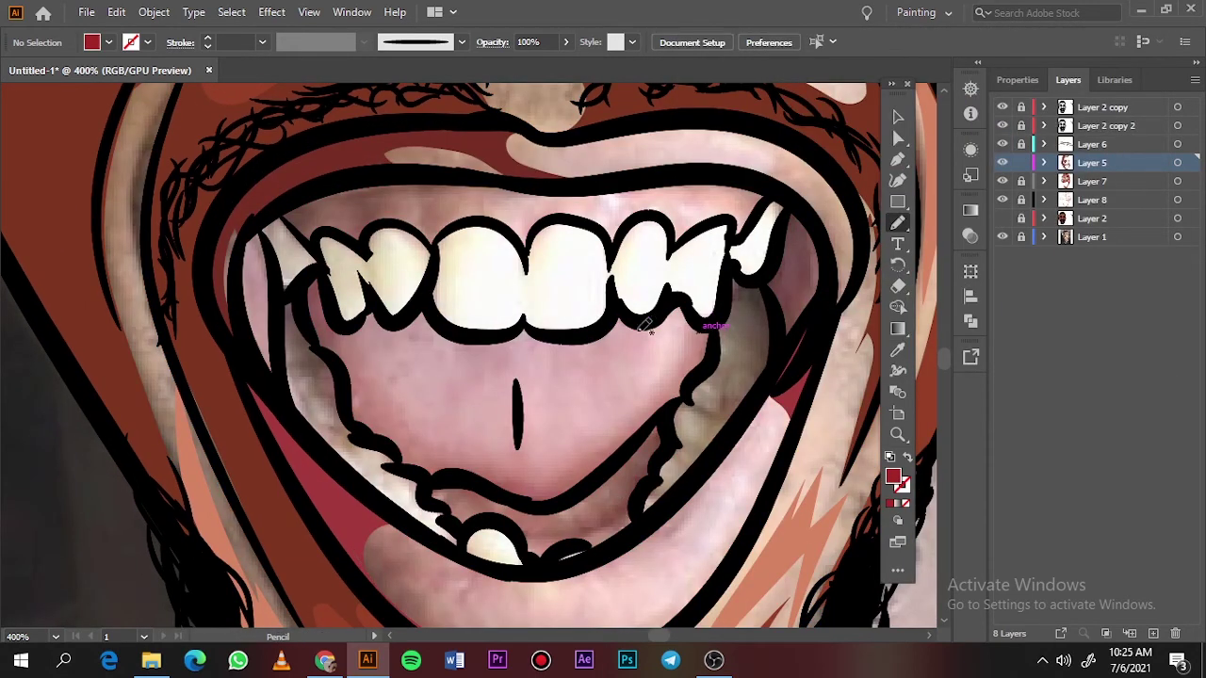
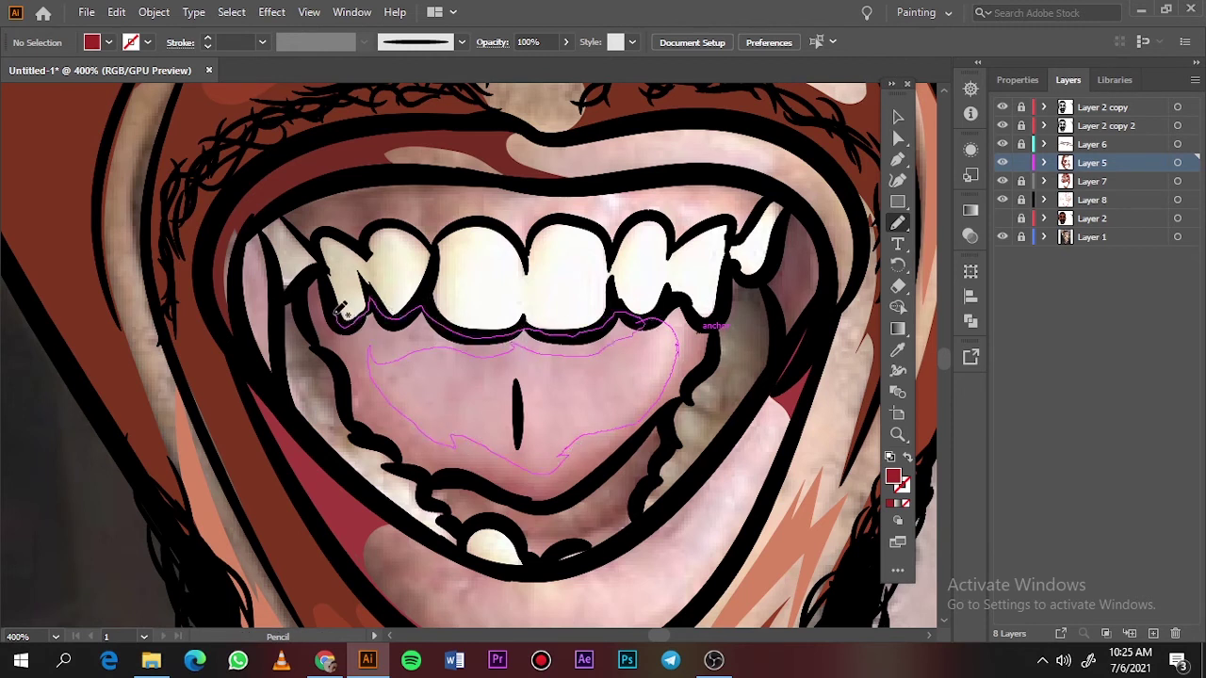
mouse_move(483, 484)
mouse_down()
mouse_move(576, 483)
mouse_move(678, 403)
mouse_up()
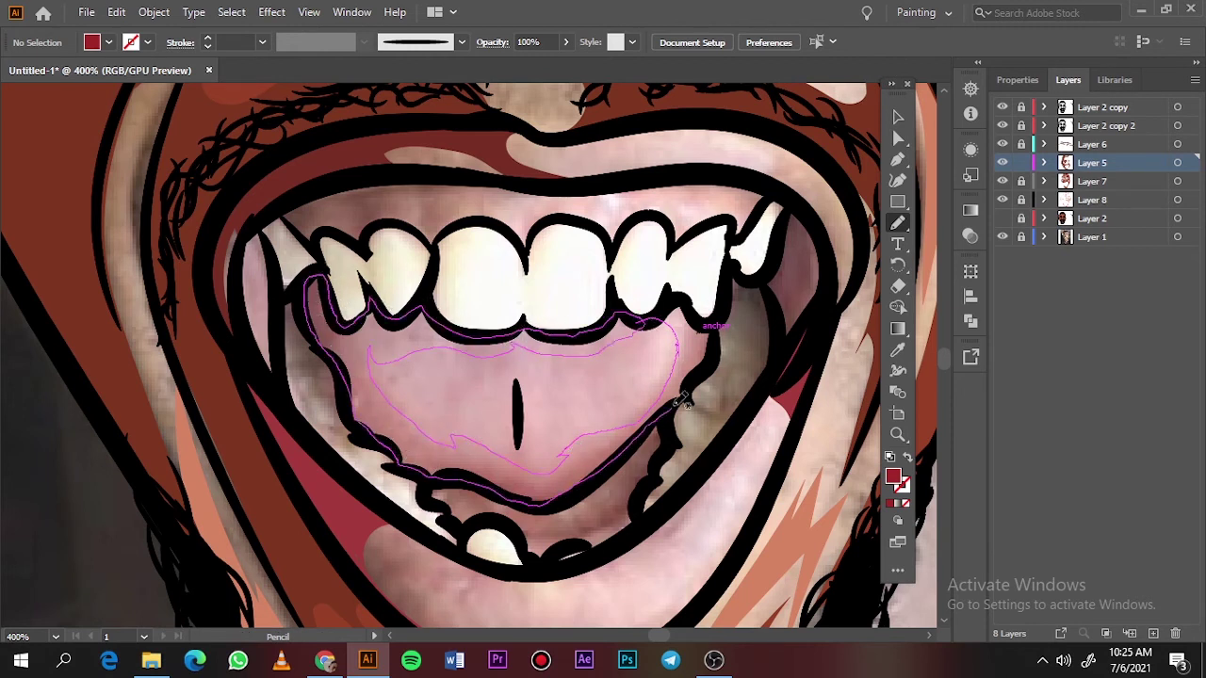
drag(692, 311, 696, 315)
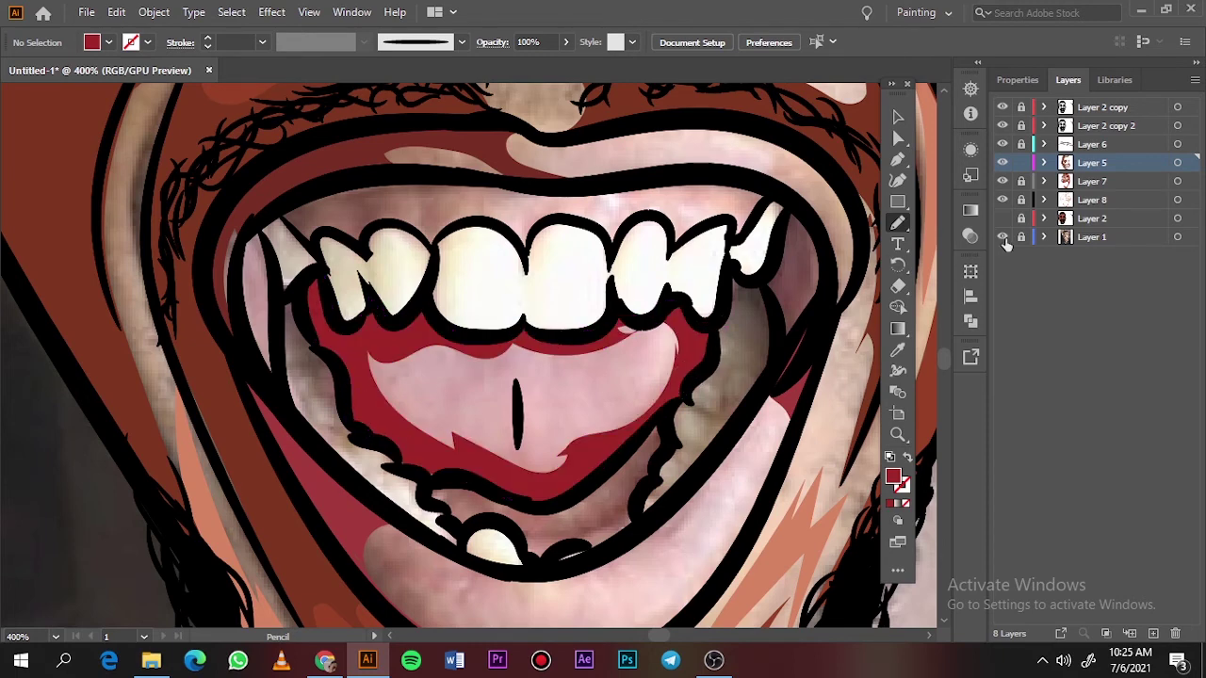
click(1004, 238)
click(1005, 235)
click(1003, 219)
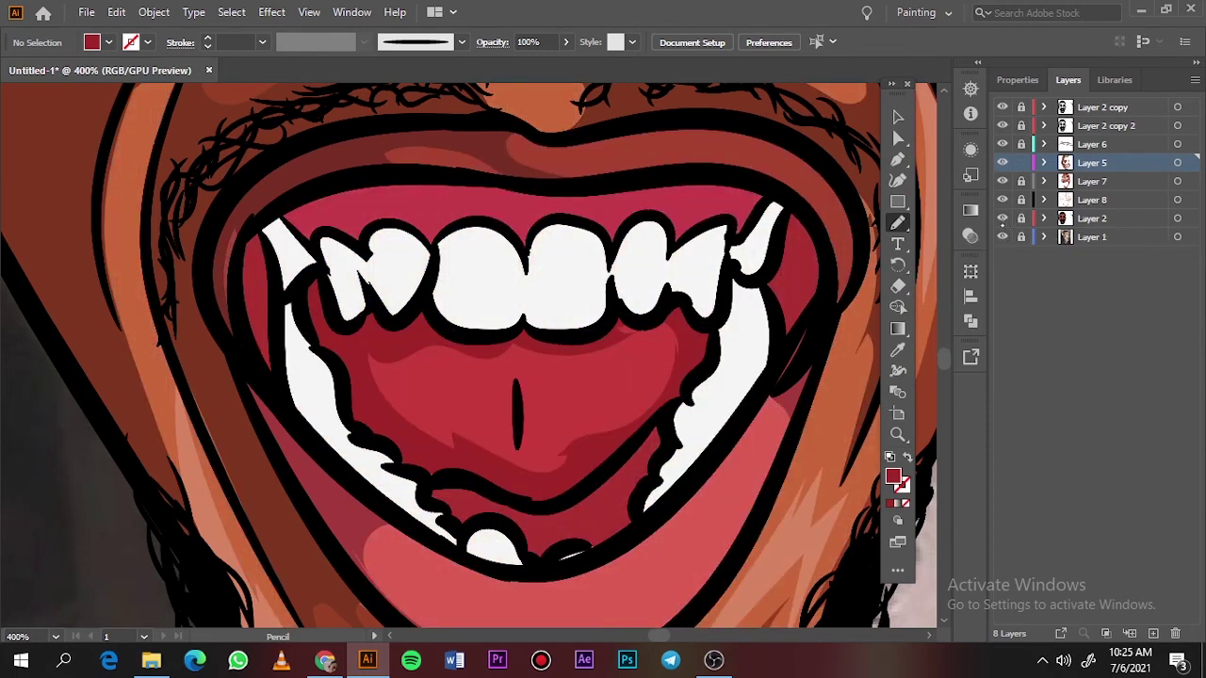
Pick up the red of the mouth interior beside the tongue and darken the fill to 7C1E1E
key(o)
key(i)
click(406, 320)
double_click(896, 476)
click(851, 207)
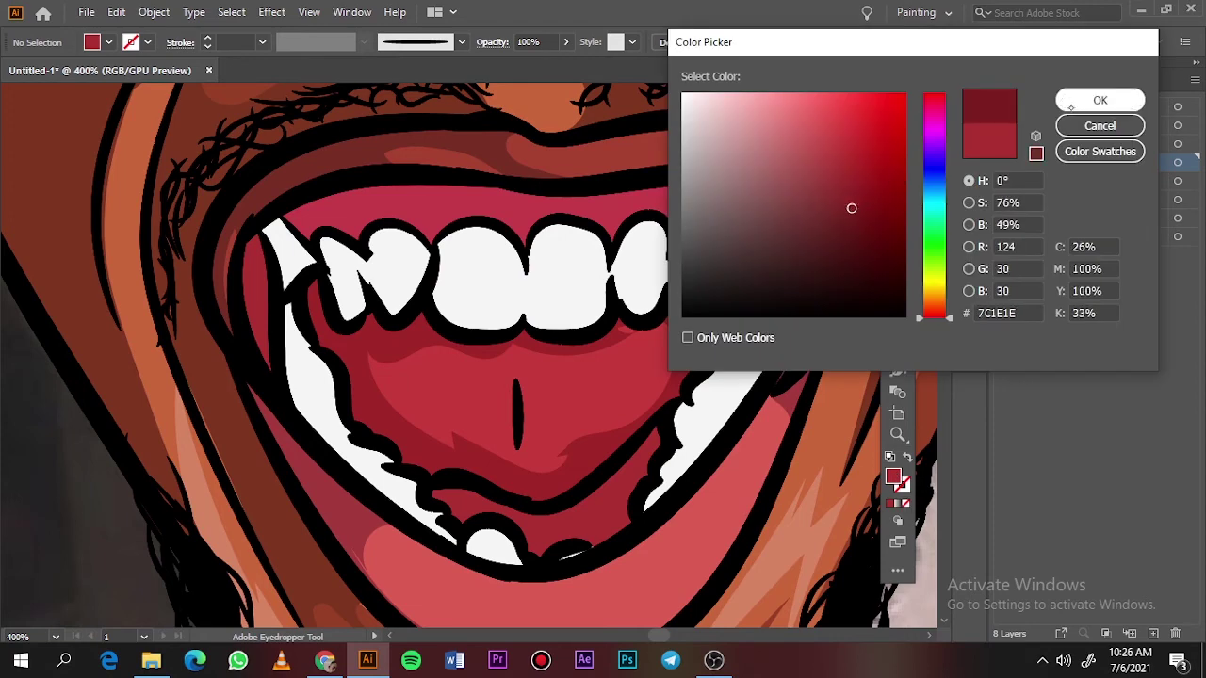
click(1070, 101)
Hide the flat colours, draw dark red shadows on both inner cheeks and below the tongue, and show the flat colours again
click(1004, 220)
key(n)
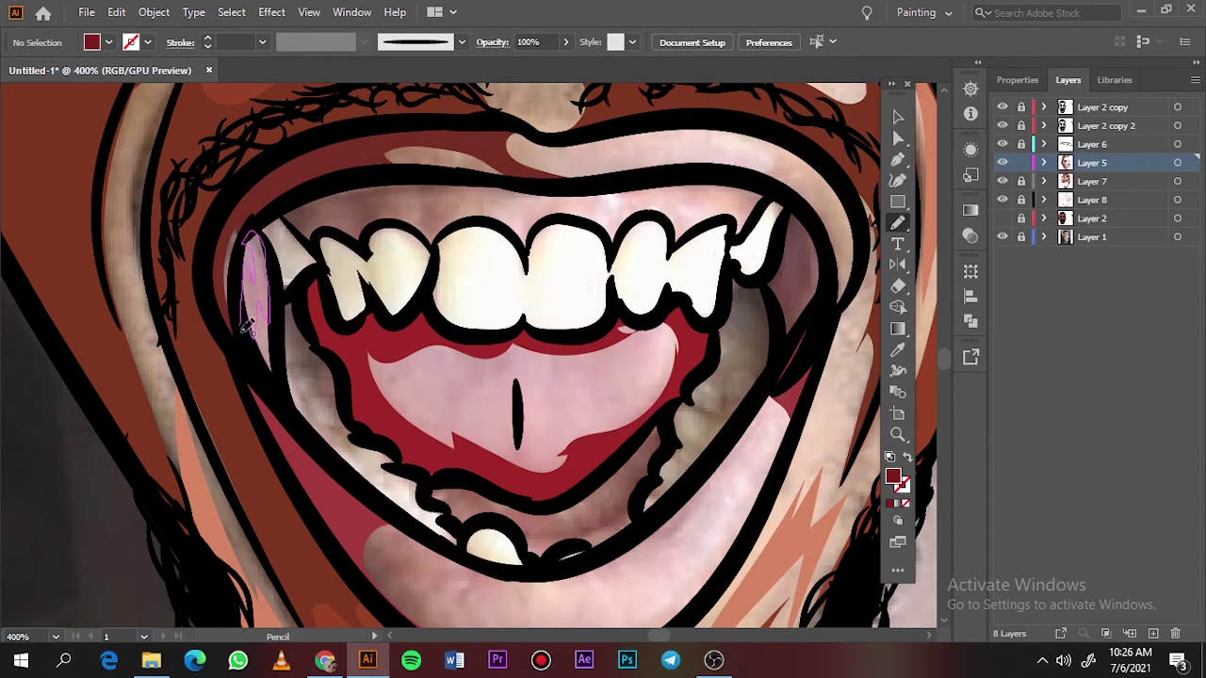
drag(247, 325, 247, 330)
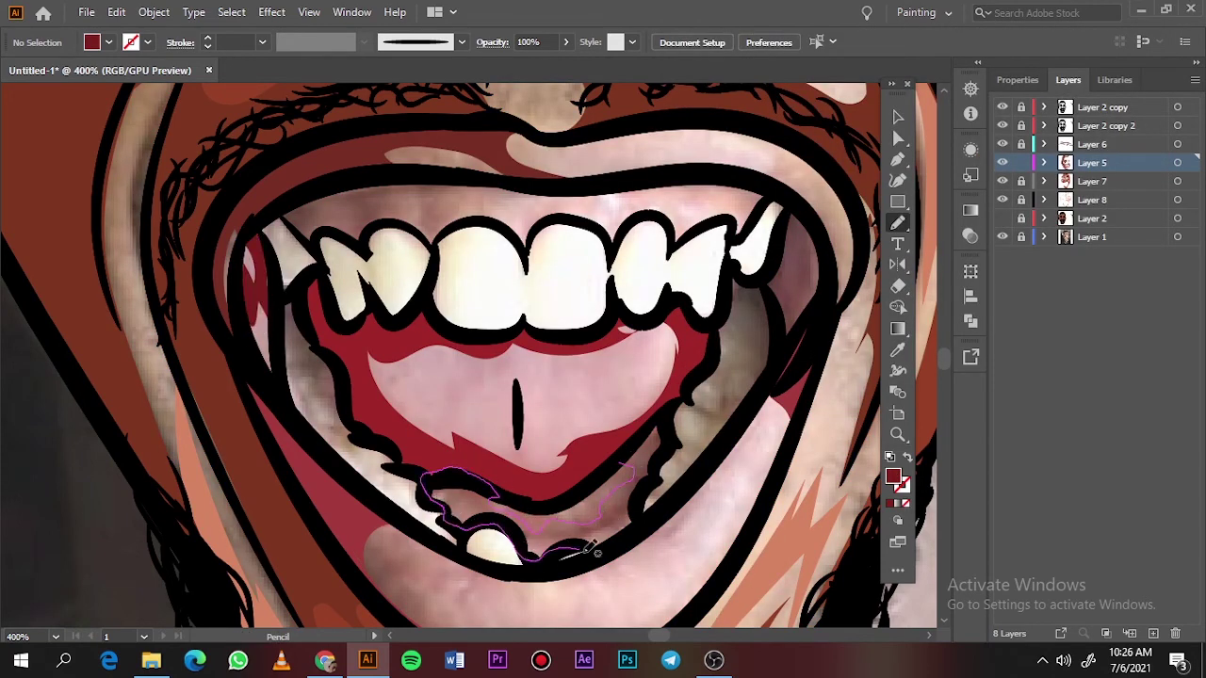
drag(646, 509, 622, 471)
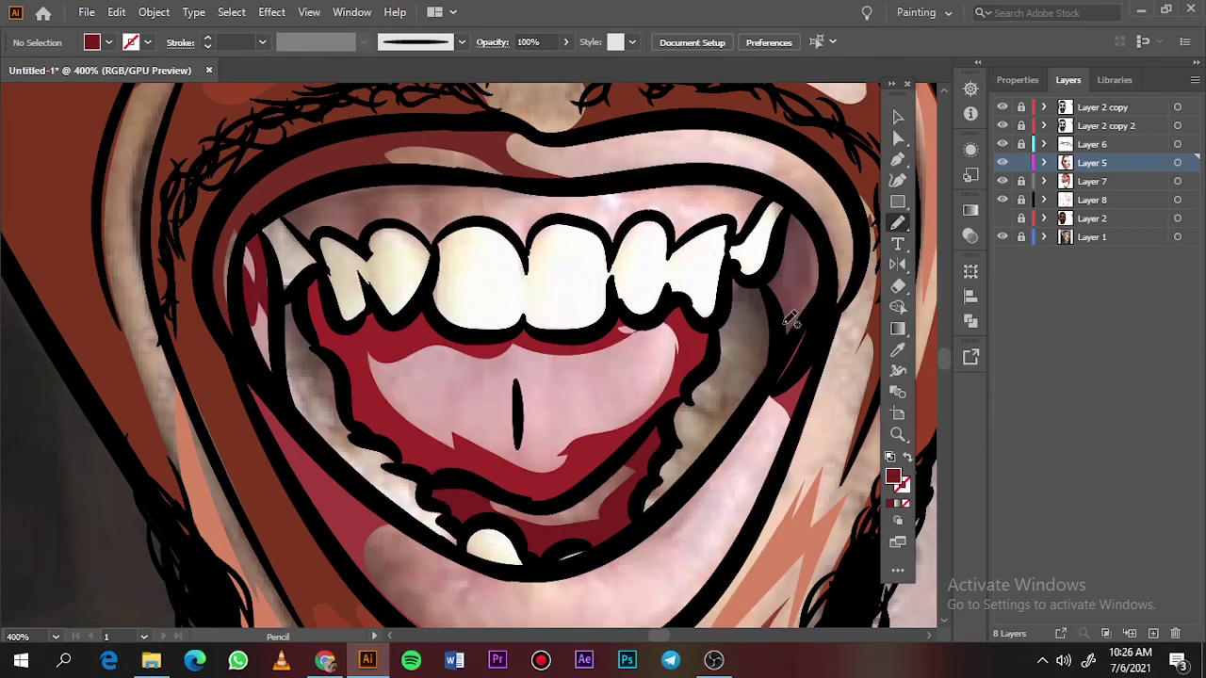
drag(788, 220, 790, 222)
mouse_move(806, 239)
mouse_down()
mouse_move(782, 309)
mouse_move(827, 253)
mouse_up()
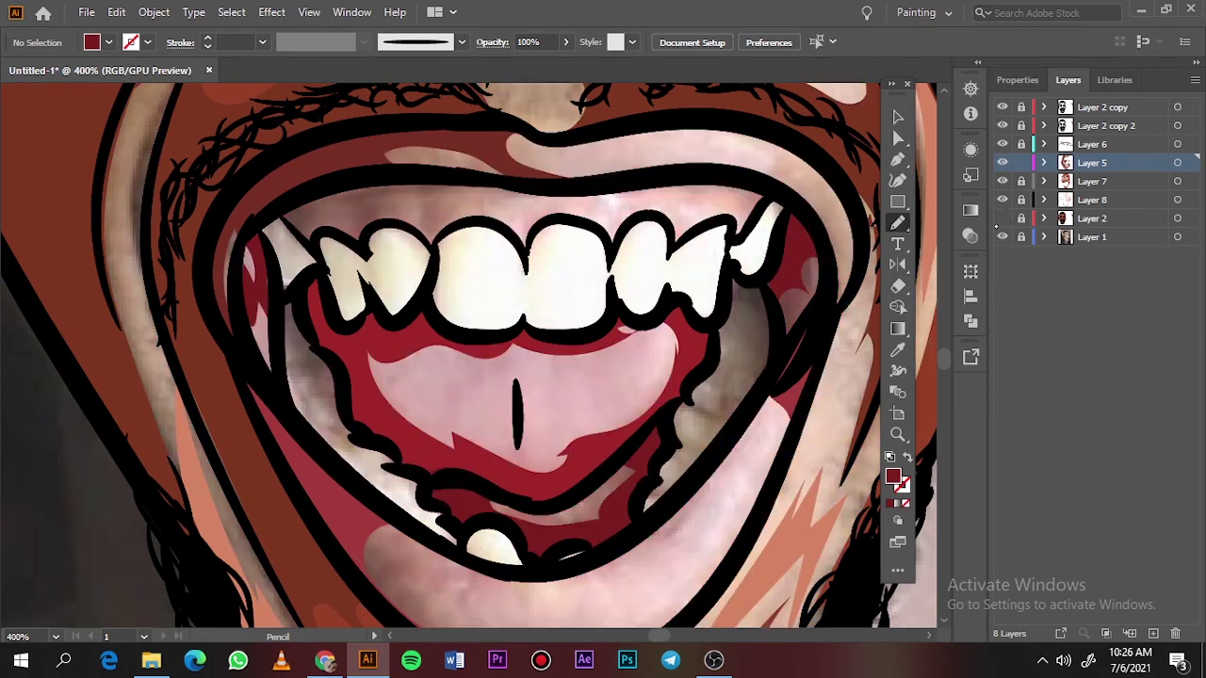
click(1003, 218)
Pick up the white of the teeth and change the fill to a light grey
key(i)
click(577, 262)
double_click(894, 477)
click(685, 146)
click(1099, 100)
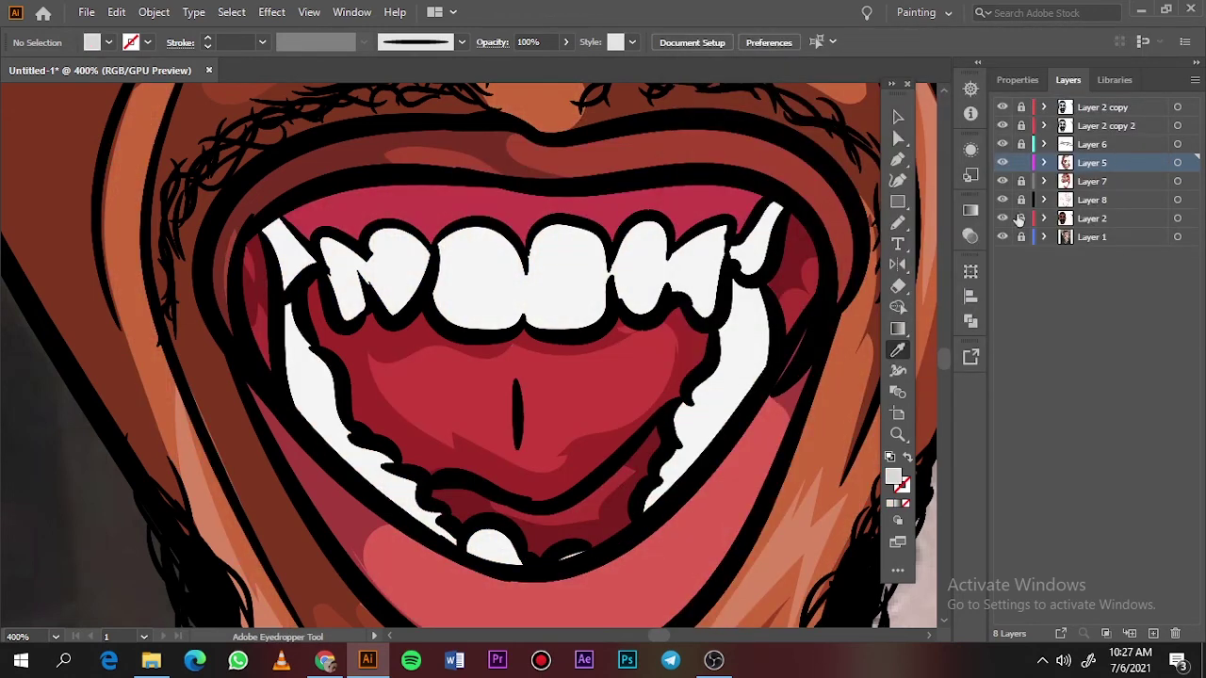
Hide the flat colours and draw light grey shadows along the edges of the upper teeth
click(1003, 218)
key(n)
mouse_move(318, 247)
mouse_down()
mouse_move(365, 294)
mouse_move(373, 268)
mouse_move(426, 245)
mouse_move(359, 241)
mouse_up()
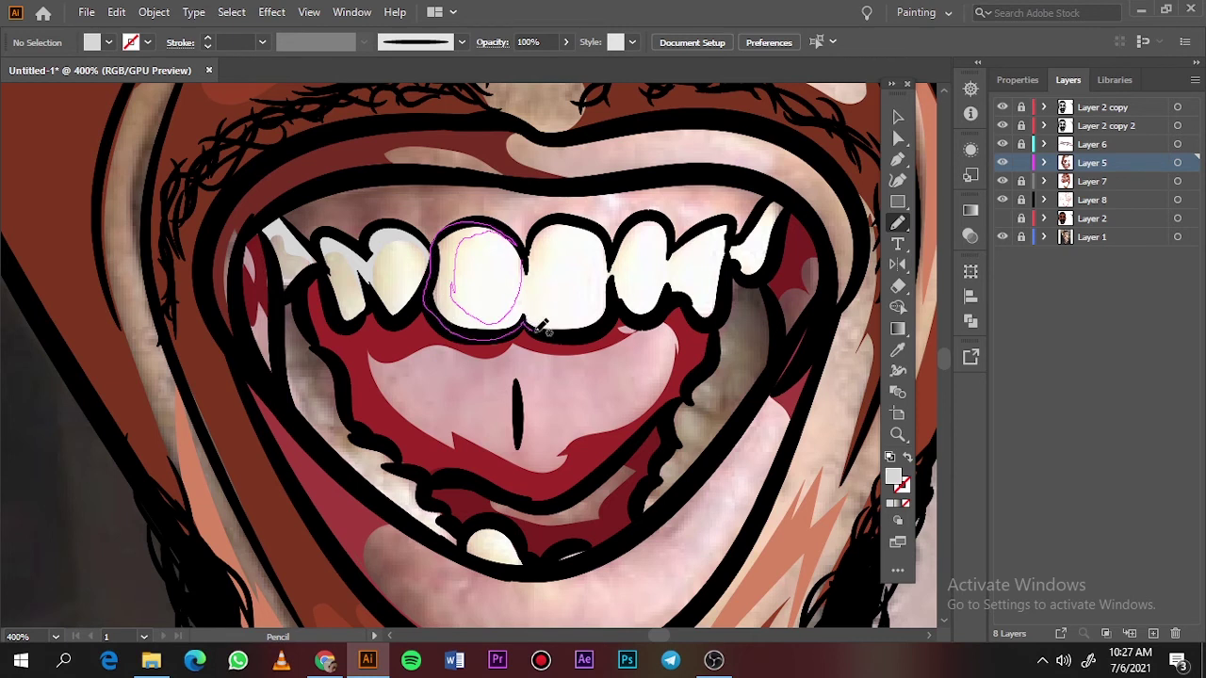
drag(543, 235, 544, 236)
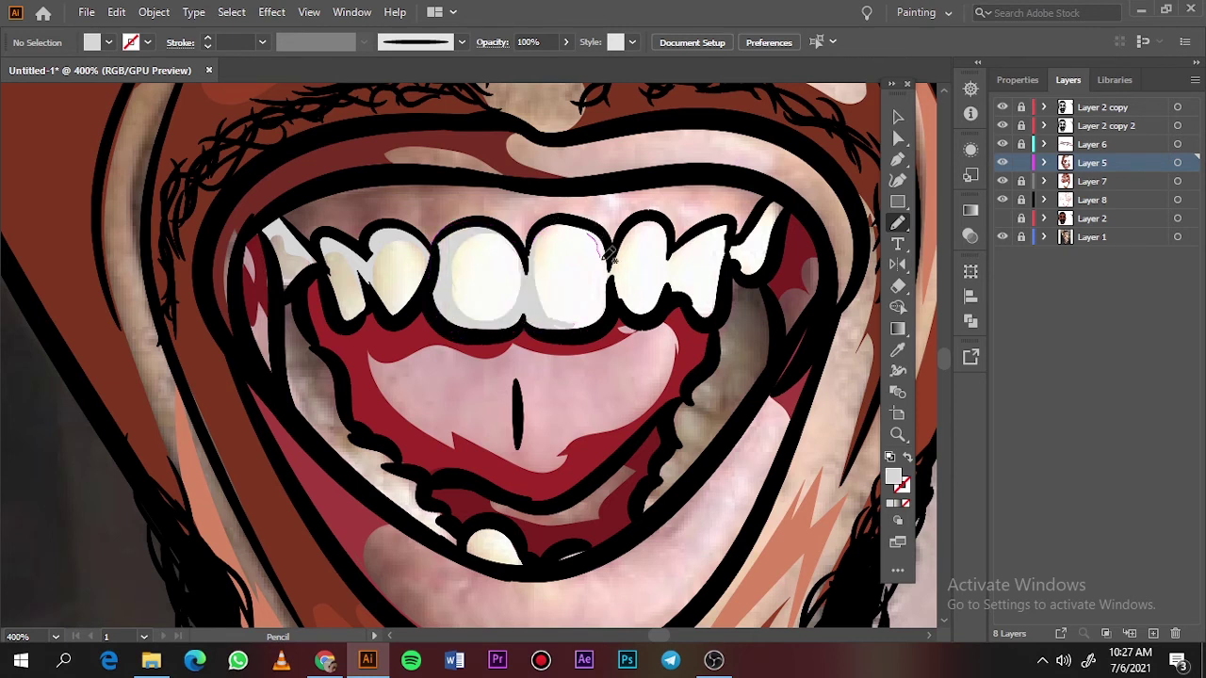
drag(623, 274, 594, 231)
drag(671, 226, 664, 306)
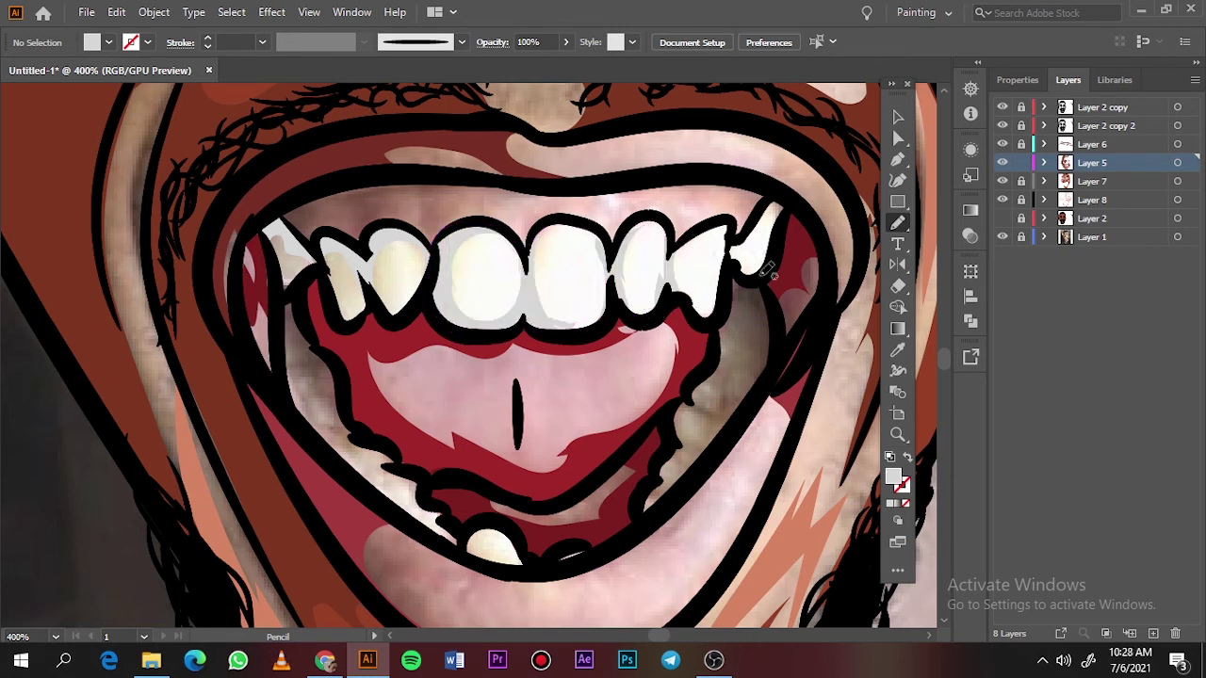
Draw light grey shadows around the lower molars on both sides of the mouth and show the flat colours again
mouse_move(742, 270)
mouse_down()
mouse_move(752, 310)
mouse_move(725, 323)
mouse_move(702, 375)
mouse_move(735, 375)
mouse_move(771, 305)
mouse_move(724, 290)
mouse_move(698, 432)
mouse_move(718, 396)
mouse_up()
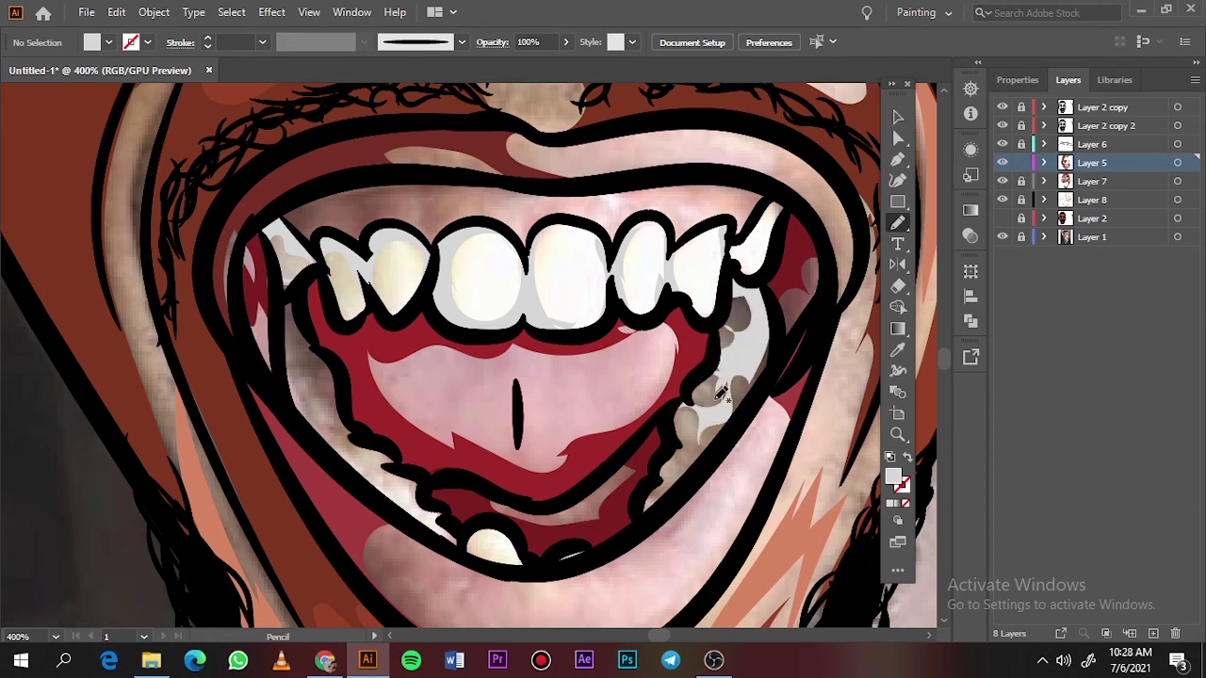
drag(702, 452, 669, 450)
drag(675, 488, 646, 503)
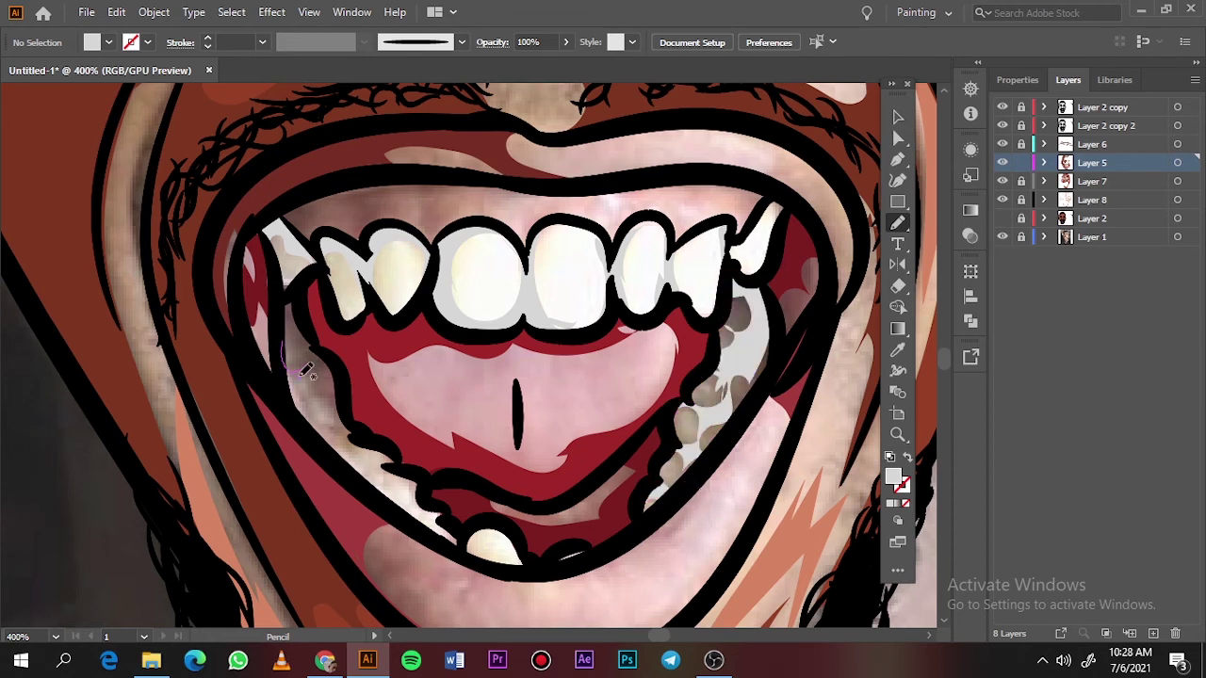
drag(337, 354, 380, 445)
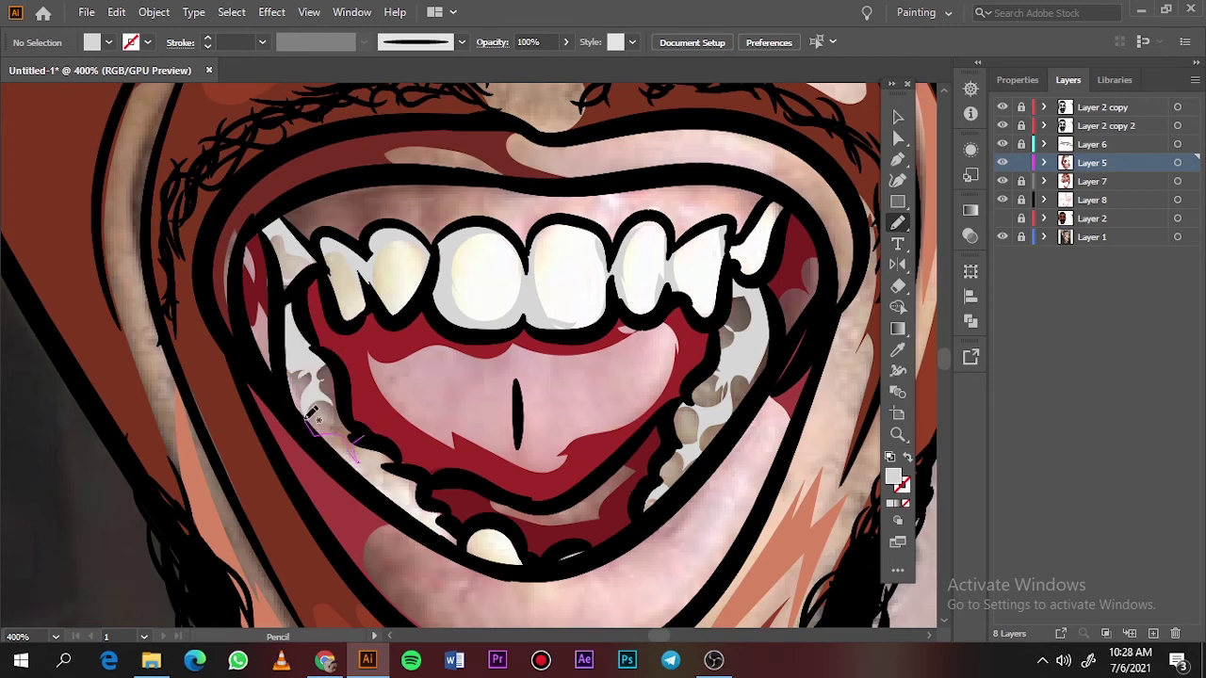
mouse_move(311, 418)
mouse_down()
mouse_move(403, 462)
mouse_move(354, 443)
mouse_up()
click(1003, 220)
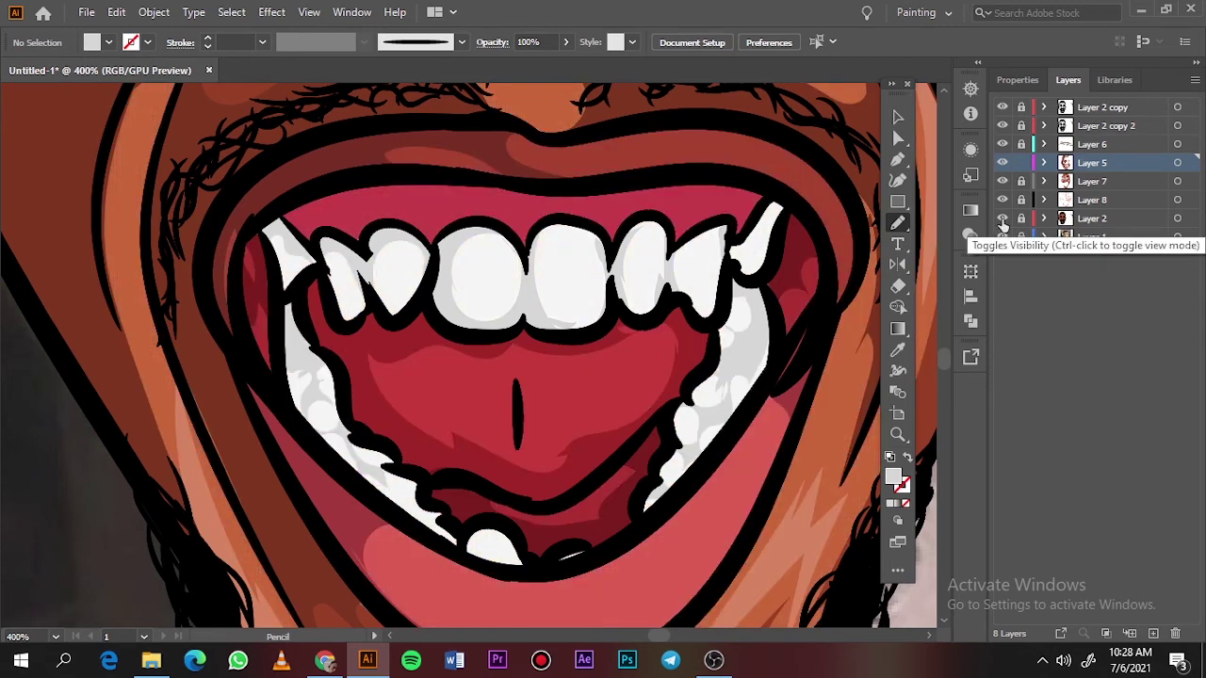
Pick up the pink of the upper gums and darken the fill slightly
key(ctrl+0)
click(1004, 238)
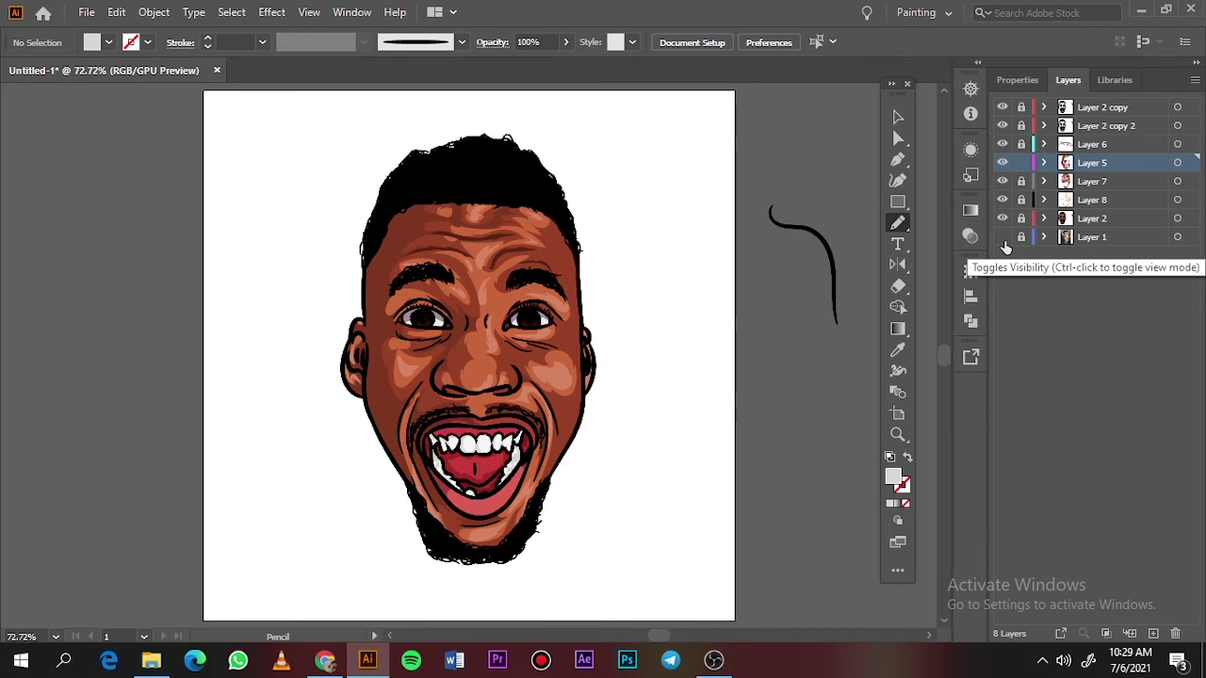
click(1004, 240)
click(1002, 220)
scroll(482, 434, up, 5)
scroll(483, 443, down, 1)
key(i)
click(1003, 219)
click(584, 421)
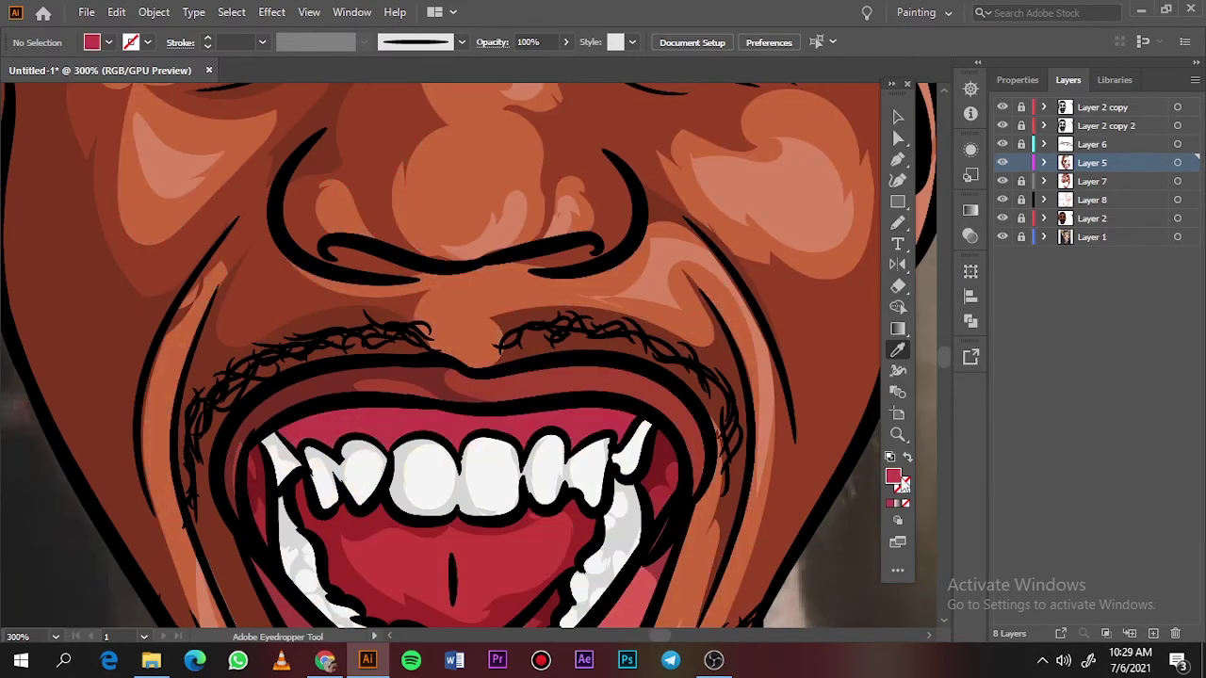
double_click(893, 477)
click(1096, 97)
Draw darker pink shadows on the gums above the side teeth with the flat colours hidden, and show the artwork without the reference photo
click(1003, 218)
key(n)
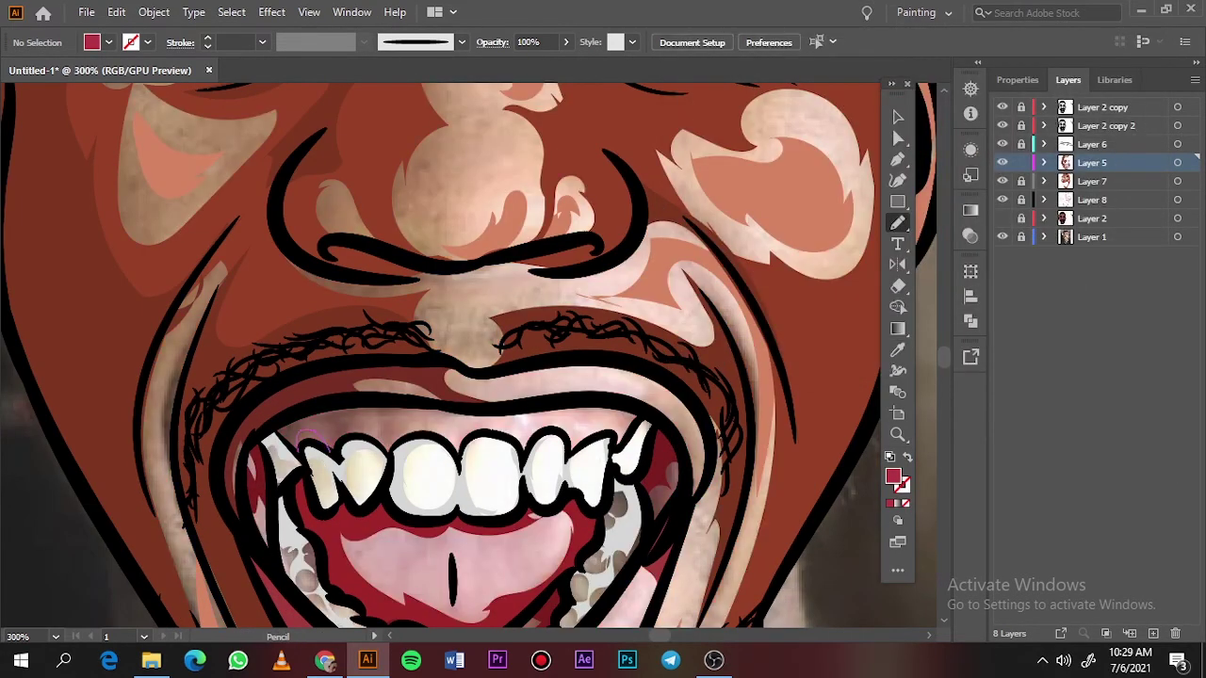
drag(349, 411, 345, 422)
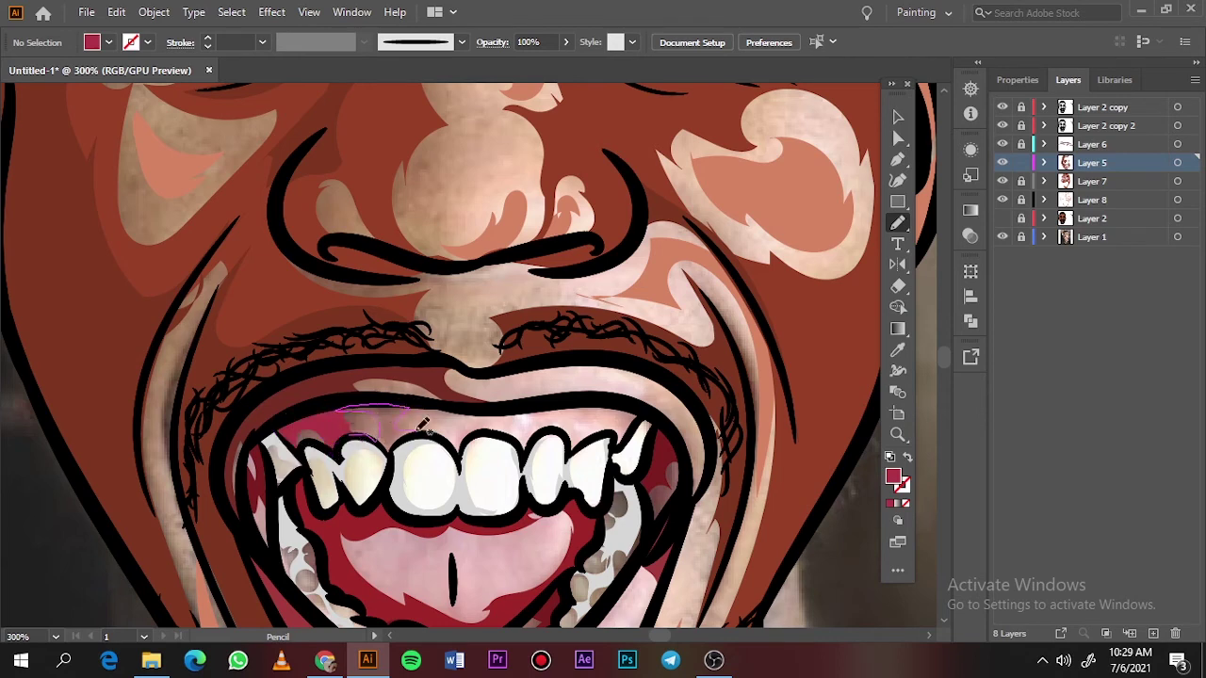
drag(419, 427, 470, 441)
drag(564, 434, 586, 446)
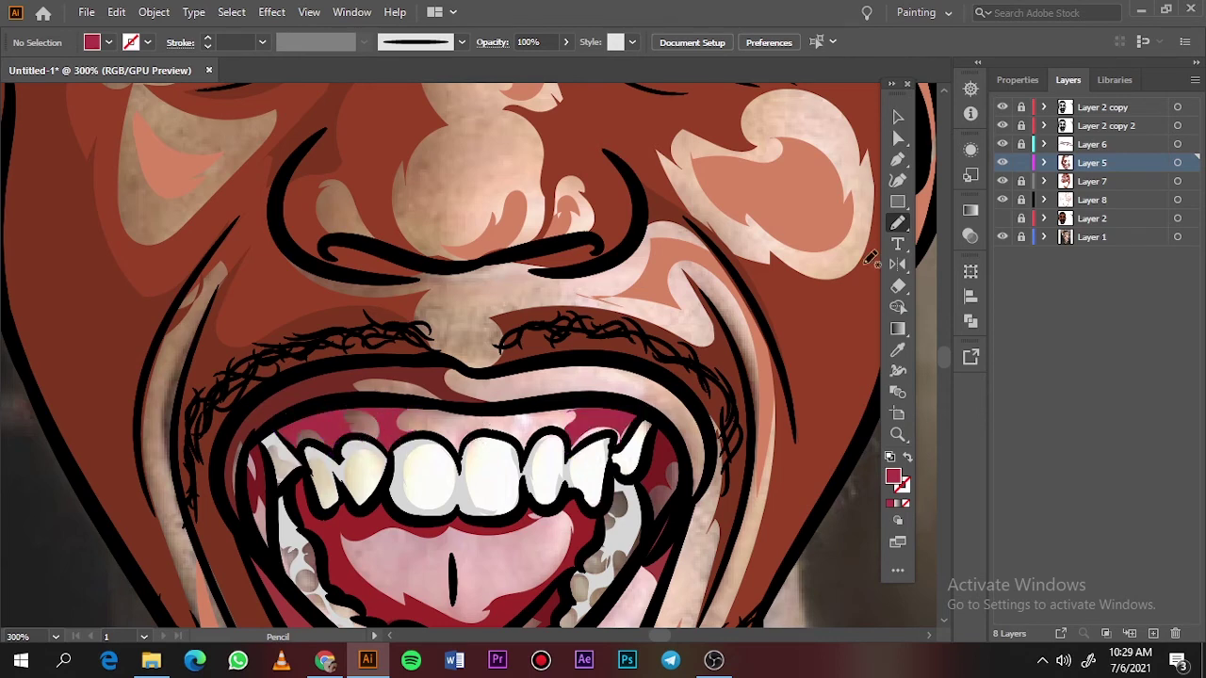
click(1002, 220)
click(1003, 237)
key(ctrl+0)
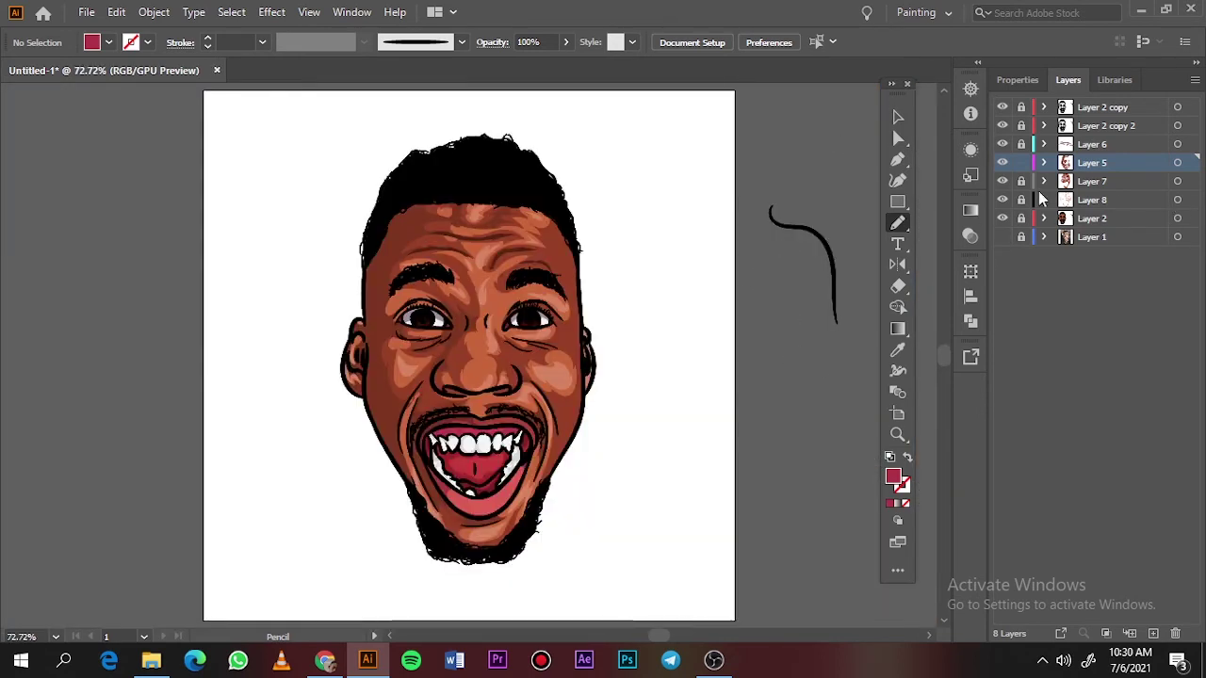
Unlock Layer 8, select all its highlight shapes, and try a light peach fill on them
click(1022, 200)
click(1178, 200)
double_click(893, 477)
click(778, 126)
click(742, 104)
click(767, 110)
click(1099, 100)
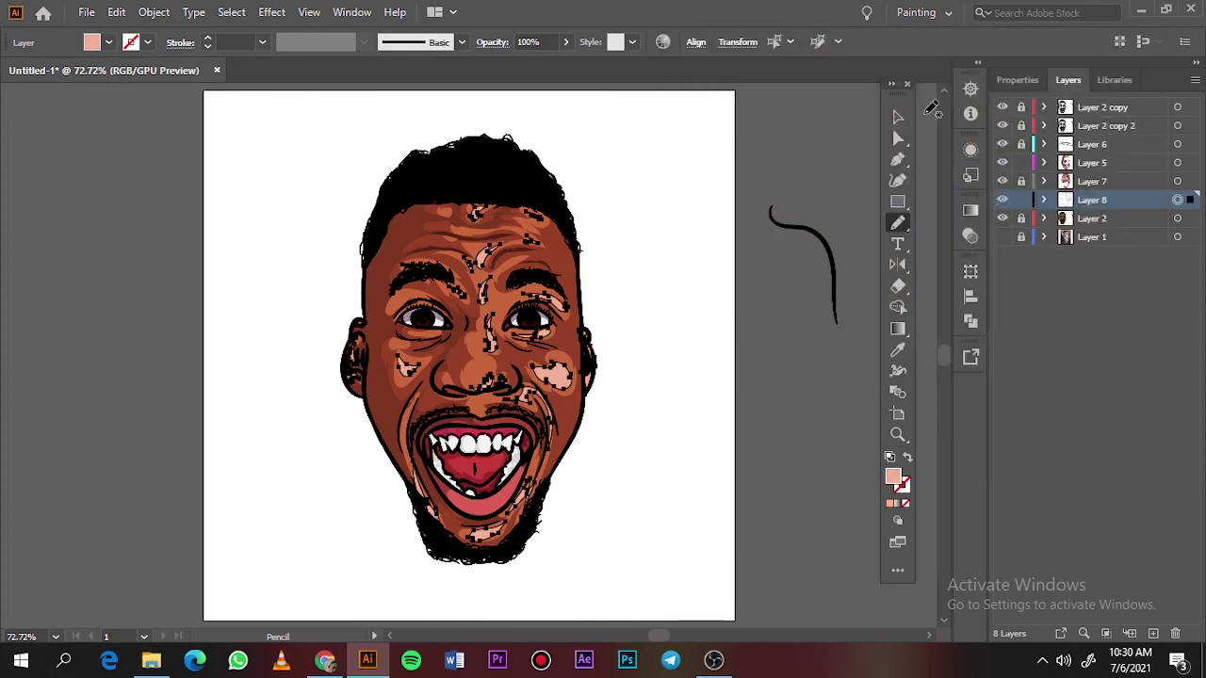
click(898, 117)
click(761, 419)
Try a muted C19181 fill on all the highlight shapes of Layer 8
click(1178, 200)
double_click(894, 477)
click(755, 147)
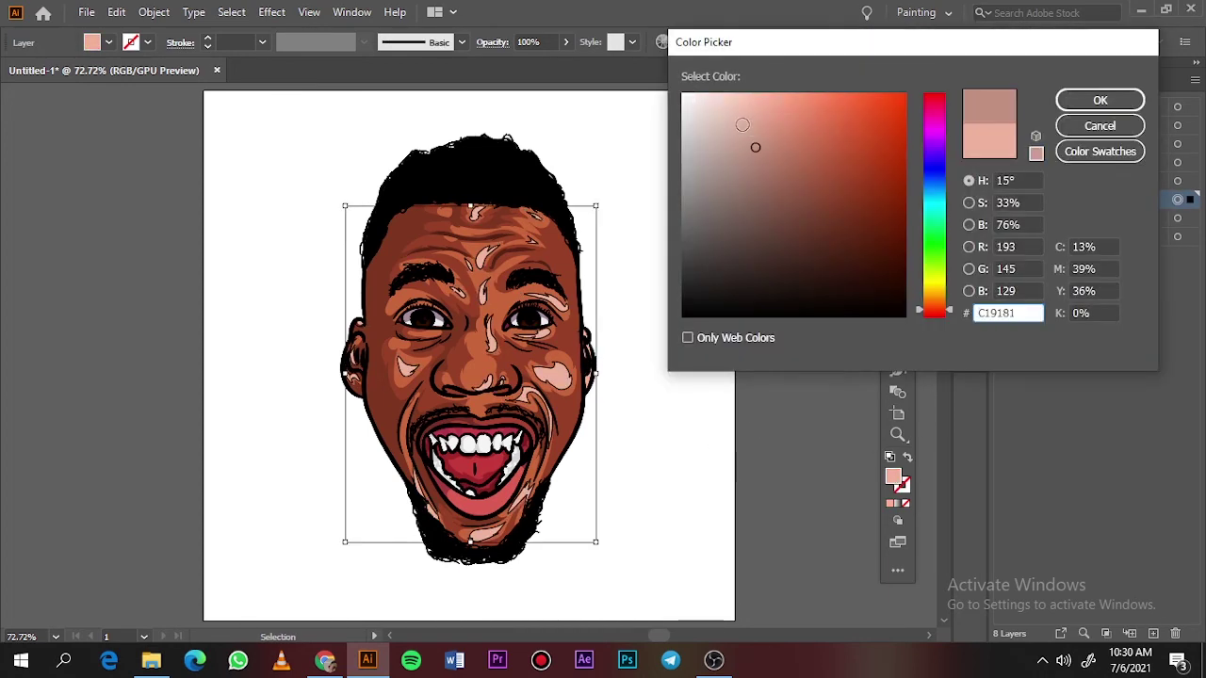
key(Return)
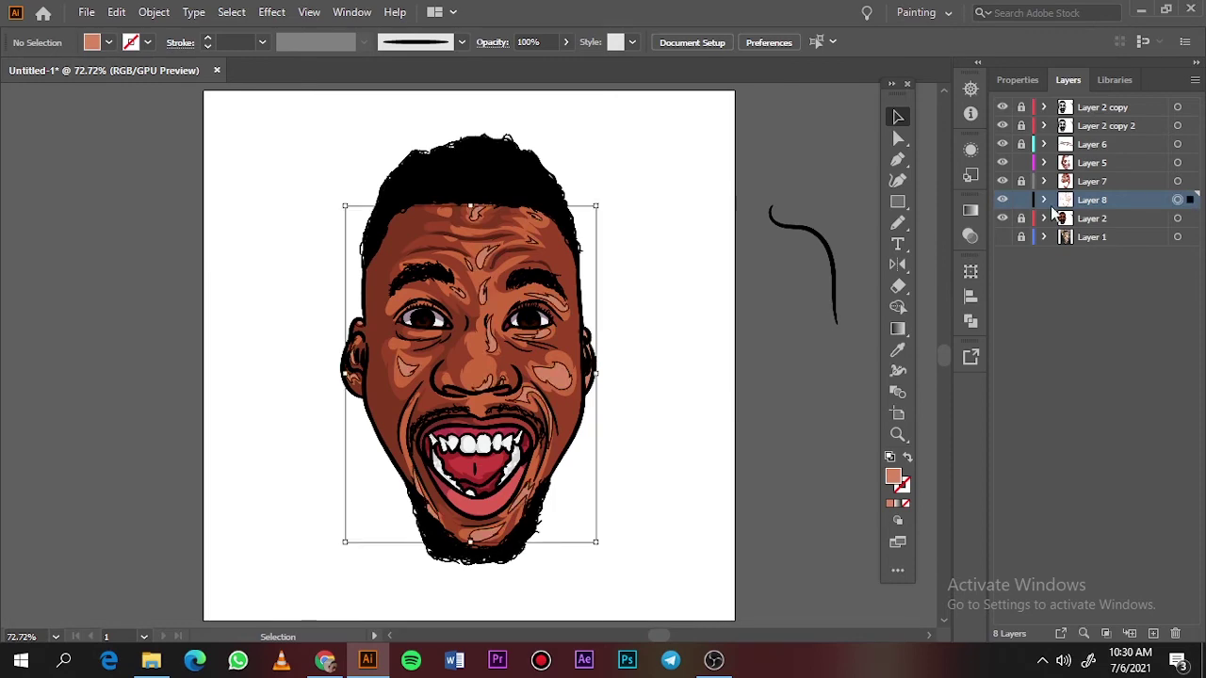
Recolour all the highlight shapes of Layer 8 with a brighter, more saturated salmon
double_click(894, 477)
click(803, 130)
click(1100, 100)
click(710, 188)
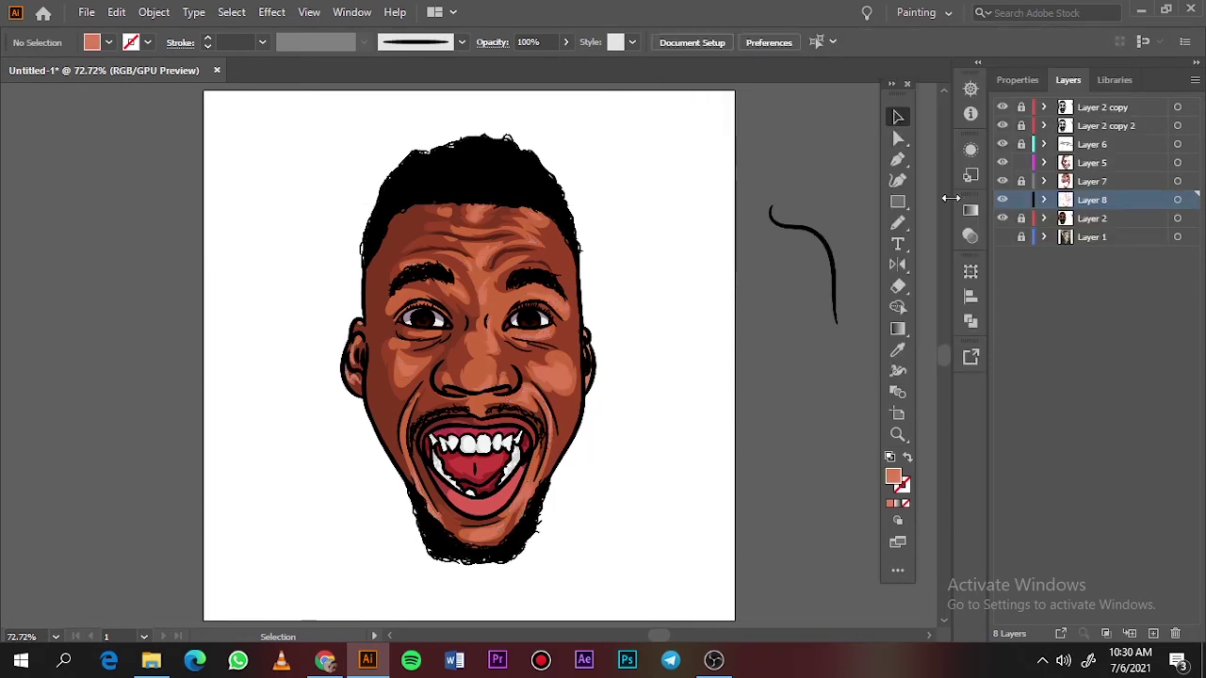
click(1178, 200)
double_click(894, 477)
click(815, 118)
key(Return)
click(816, 204)
Unlock and activate Layer 7, and set the fill to a darker red based on the lower lip's pink
scroll(792, 326, down, 2)
click(1022, 183)
click(1093, 181)
scroll(474, 392, up, 4)
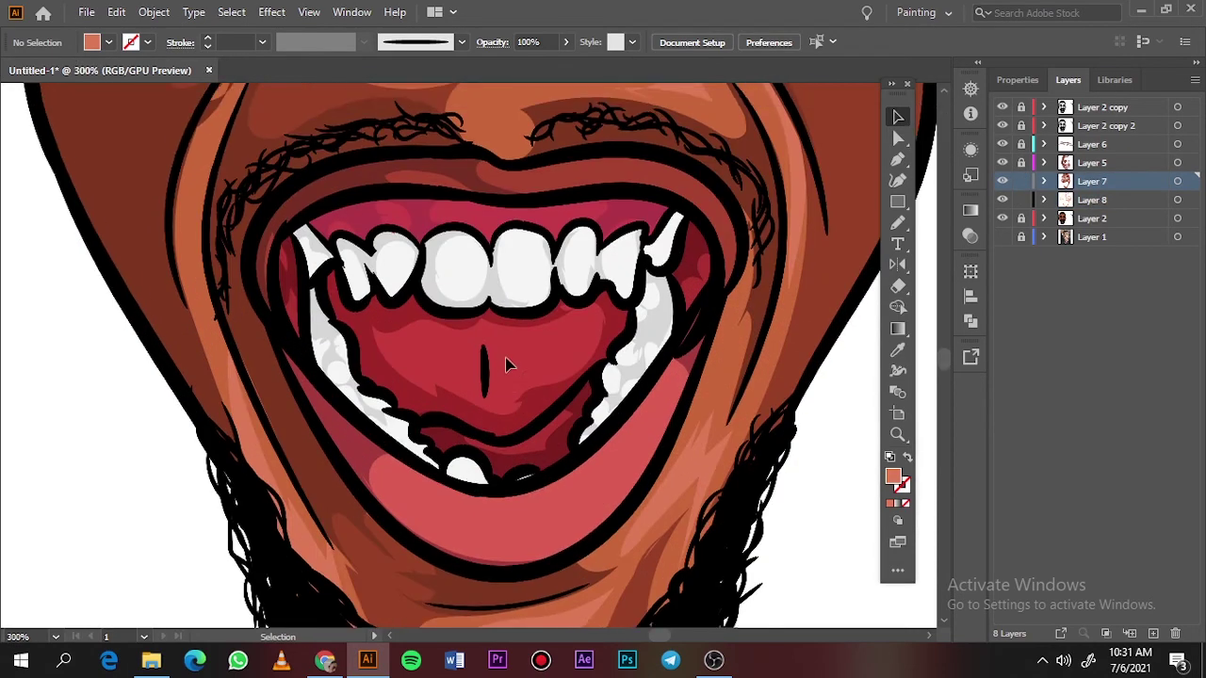
key(i)
click(568, 504)
double_click(893, 477)
click(820, 139)
click(1099, 100)
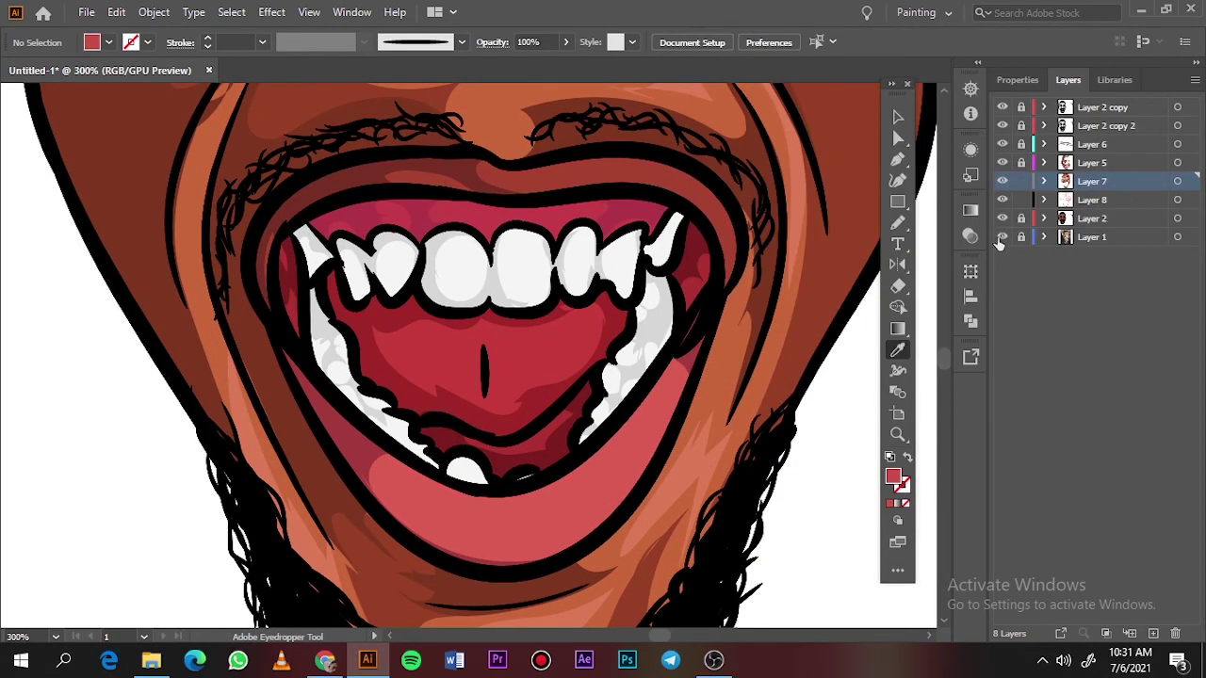
With the flat colours hidden, draw mid-tone shadows on the lower lip's left side, lower edge and right side, and show the flats again
key(n)
mouse_move(497, 497)
mouse_down()
mouse_move(415, 463)
mouse_move(390, 519)
mouse_up()
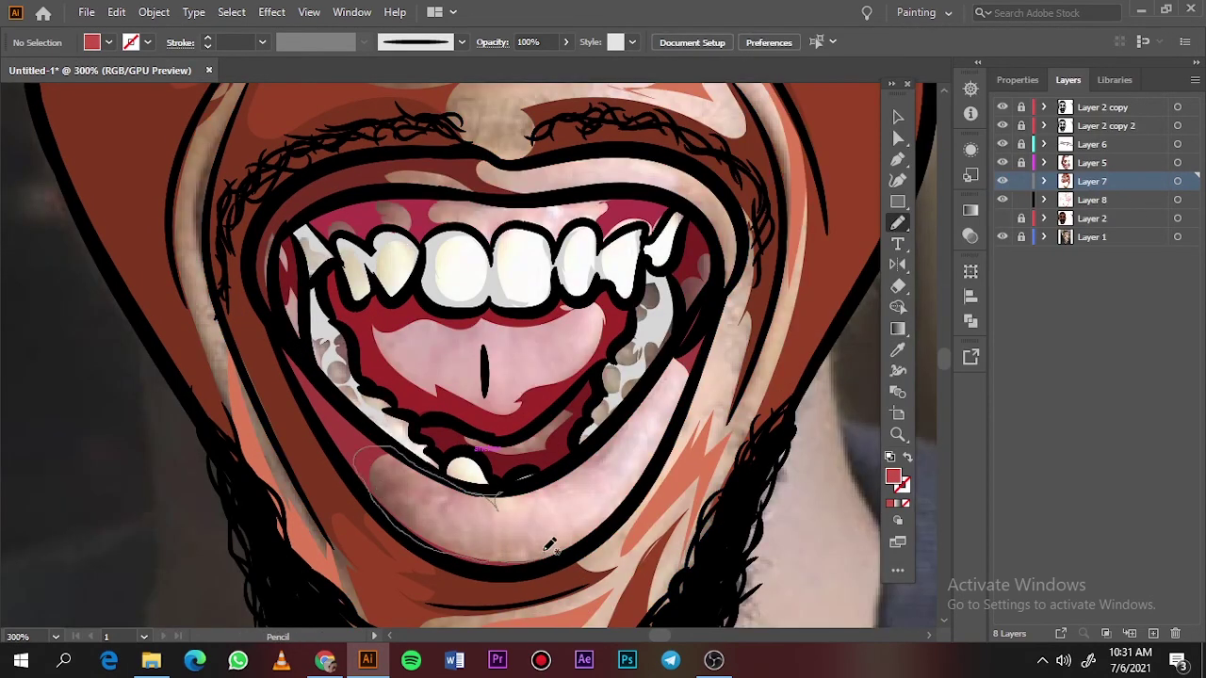
drag(461, 476, 471, 482)
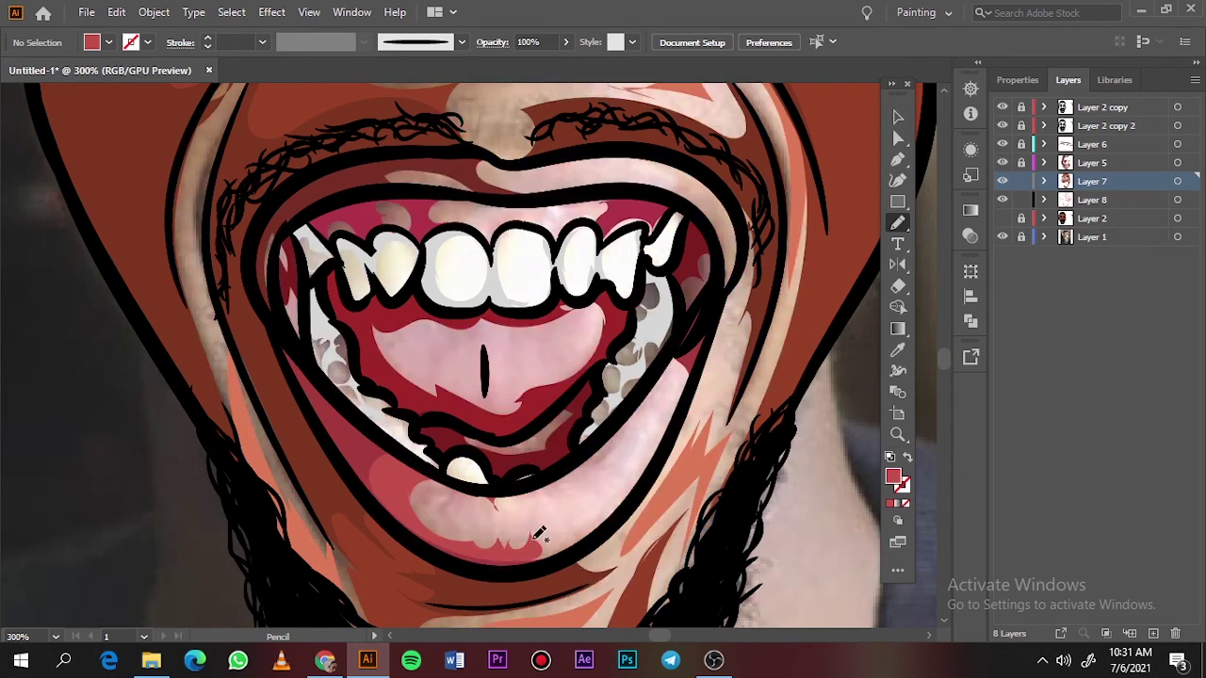
drag(533, 538, 527, 562)
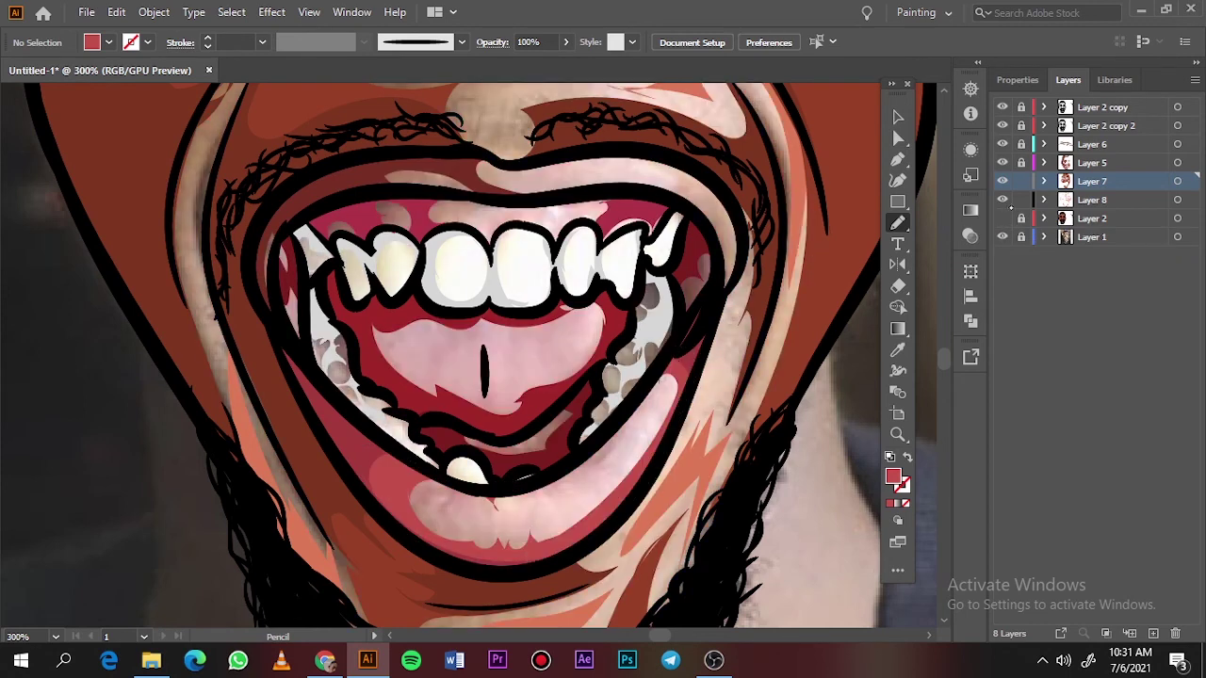
click(1001, 218)
Pick up the tongue's red and darken the fill to AF3535
key(i)
click(540, 373)
double_click(894, 477)
click(838, 160)
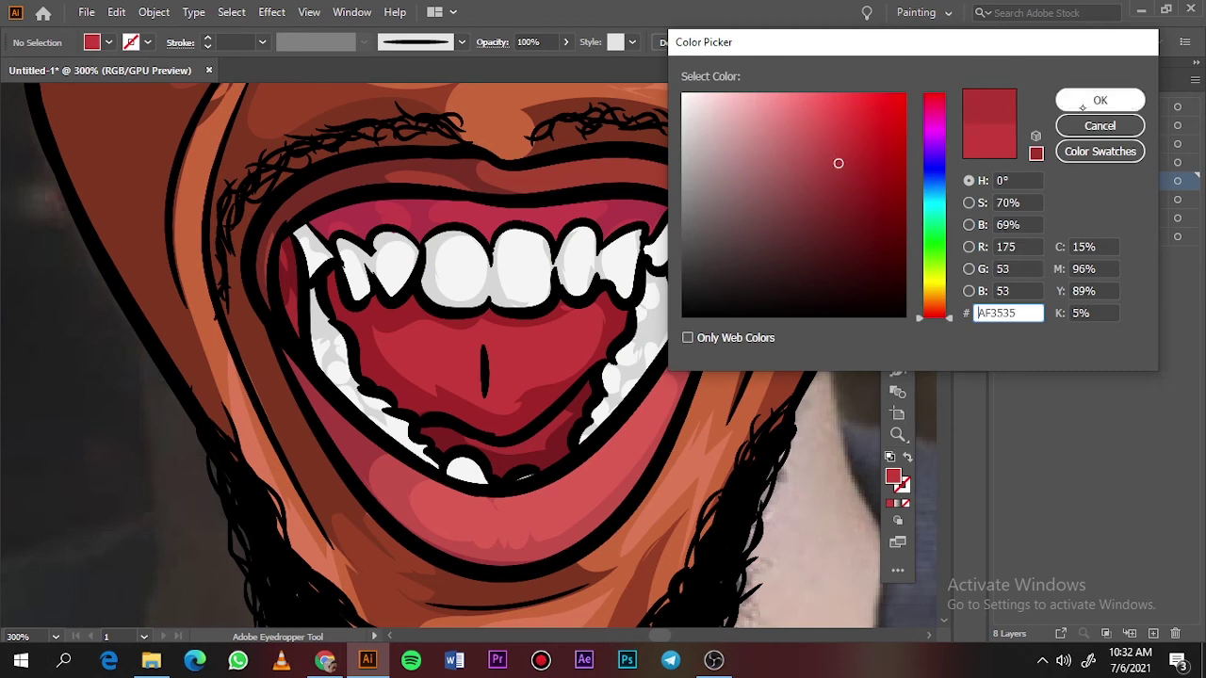
key(Return)
Hide the flat colours, draw curved mid-tone shadows across the tongue on both sides of its centre line, and show the flats again
key(n)
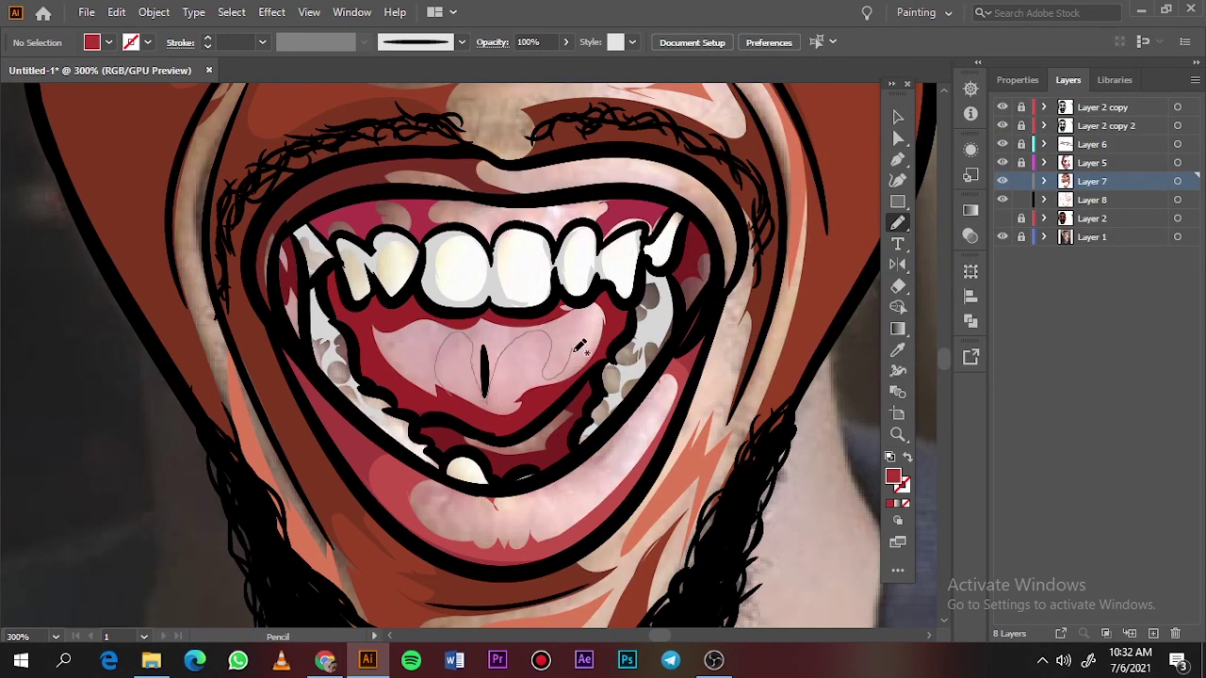
mouse_move(506, 318)
mouse_down()
mouse_move(407, 381)
mouse_move(502, 380)
mouse_up()
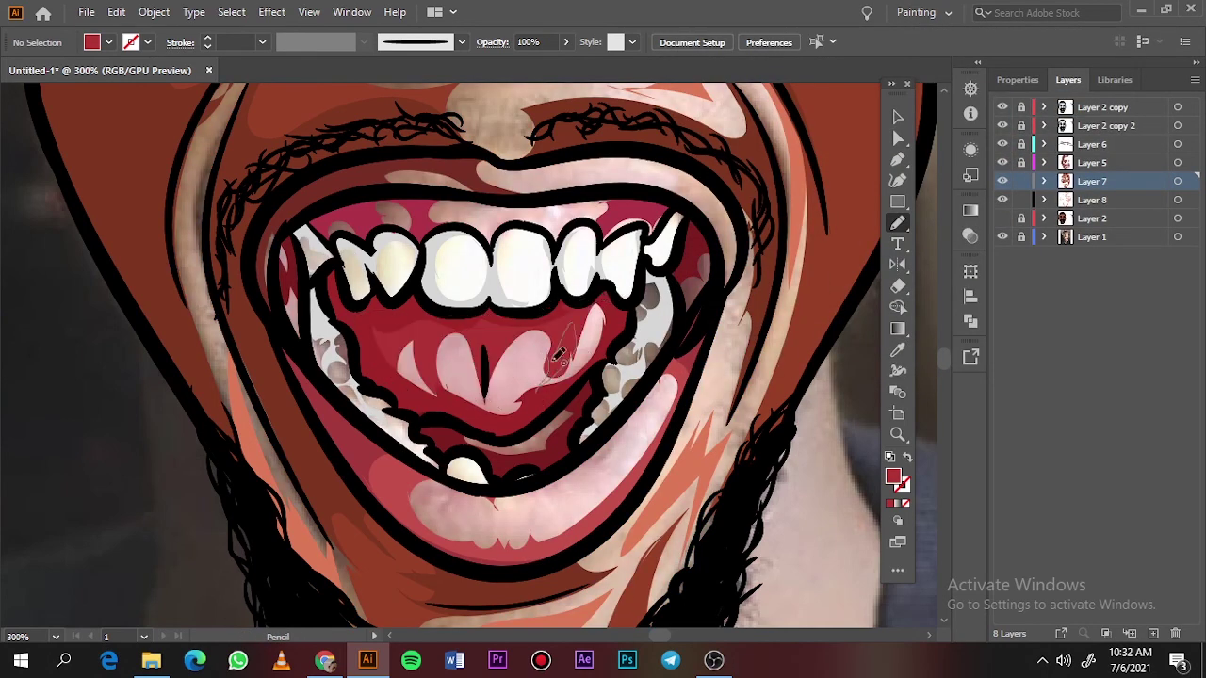
click(1002, 220)
click(1001, 220)
click(1003, 219)
Activate and unlock Layer 6, pick up the tongue's shadow crimson, and darken the fill to 701616
click(1098, 144)
click(1022, 144)
key(i)
click(383, 376)
double_click(892, 477)
click(863, 219)
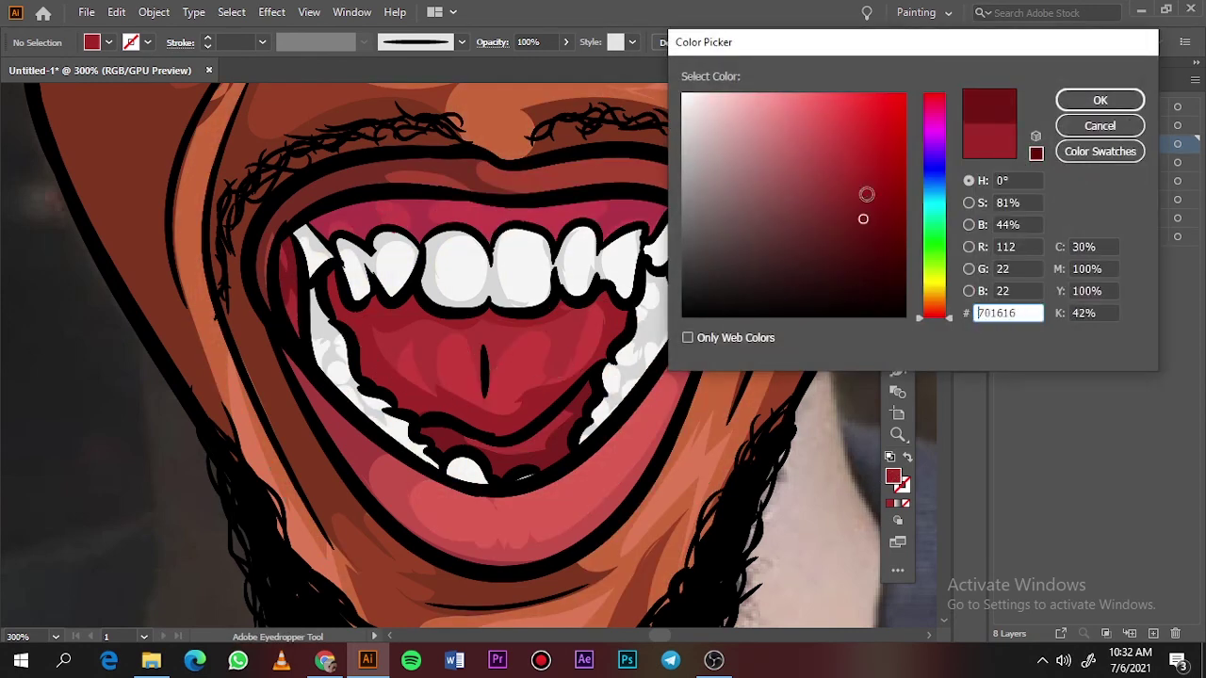
key(Return)
Draw deep red shadows on the tongue's left side below the upper teeth, and check the whole face without the reference photo
drag(332, 303, 327, 279)
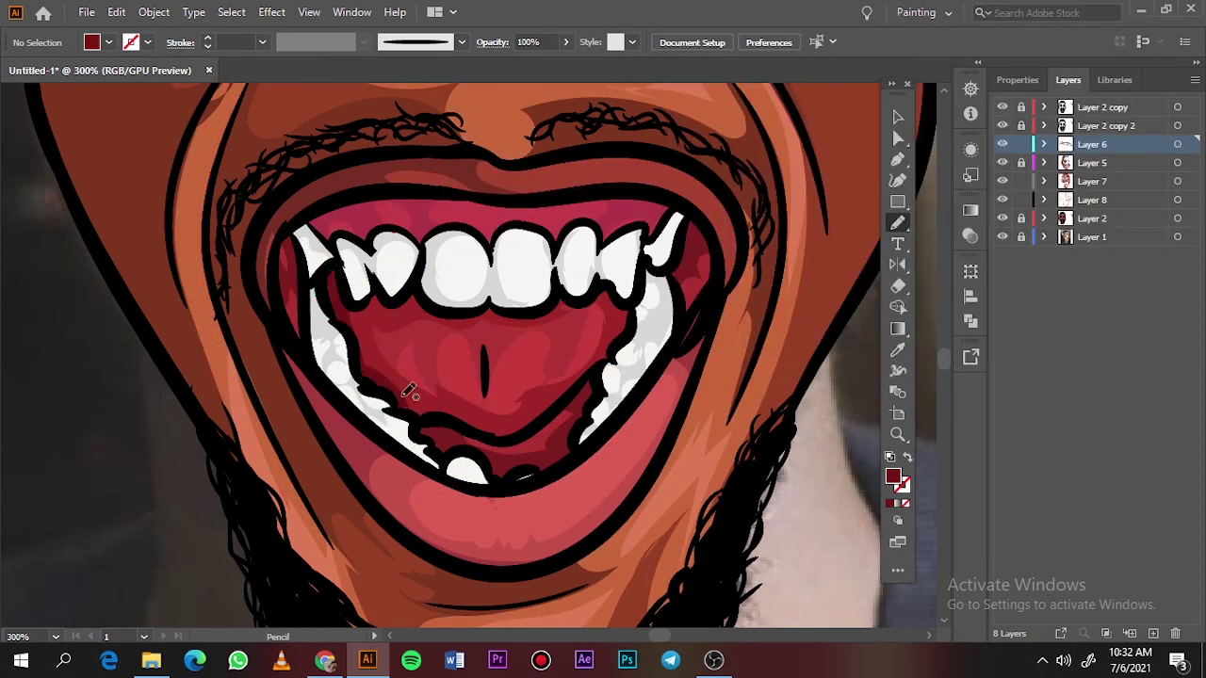
drag(375, 343, 490, 356)
key(ctrl+0)
click(1003, 237)
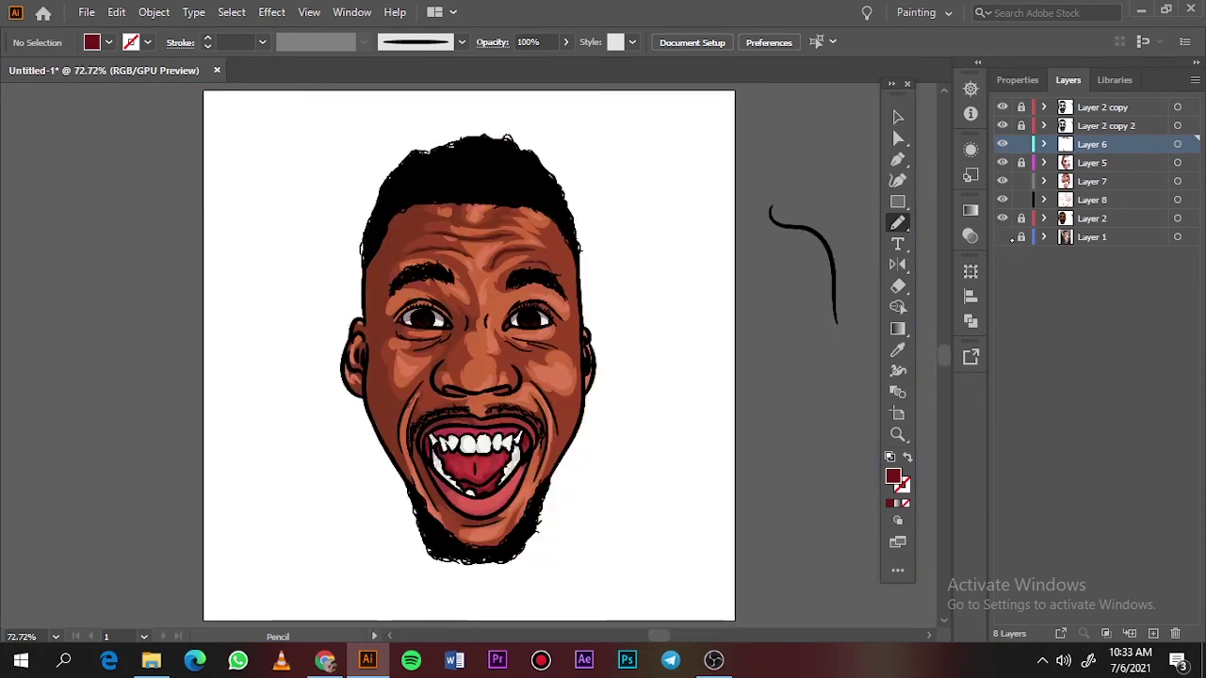
click(1002, 237)
scroll(451, 437, up, 4)
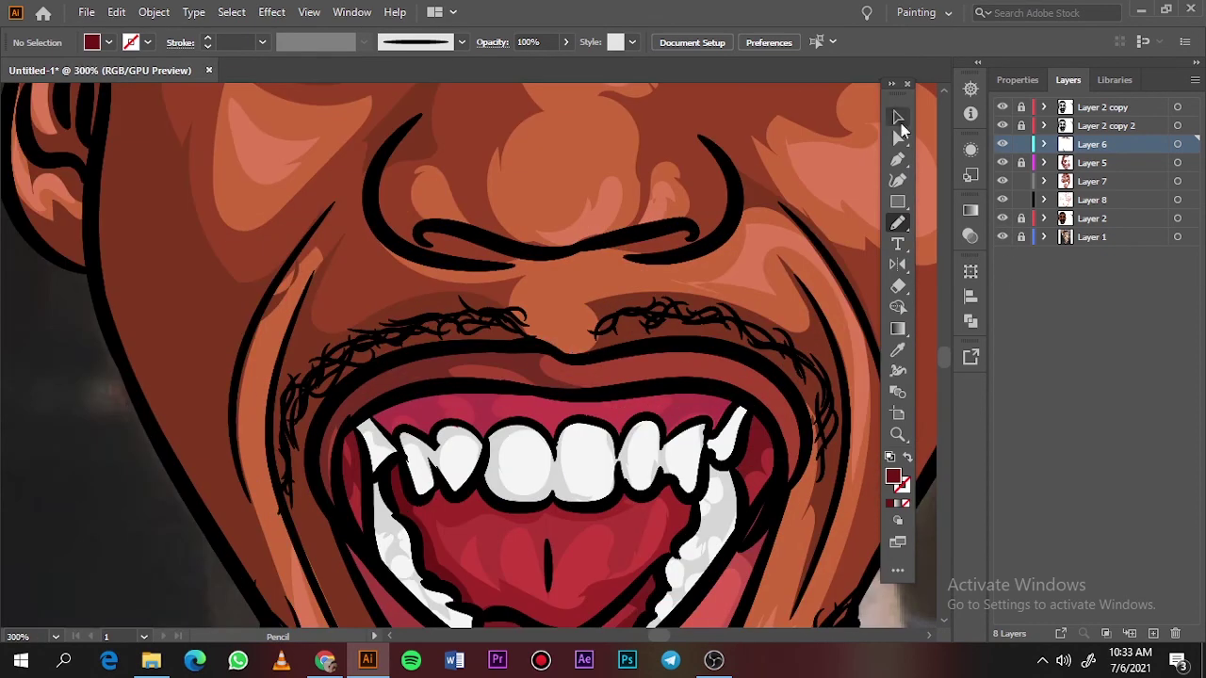
Unlock Layer 5, select the three gum shadow shapes above the upper teeth, and darken their crimson fill
click(1021, 165)
click(479, 409)
shift+click(394, 412)
shift+click(709, 409)
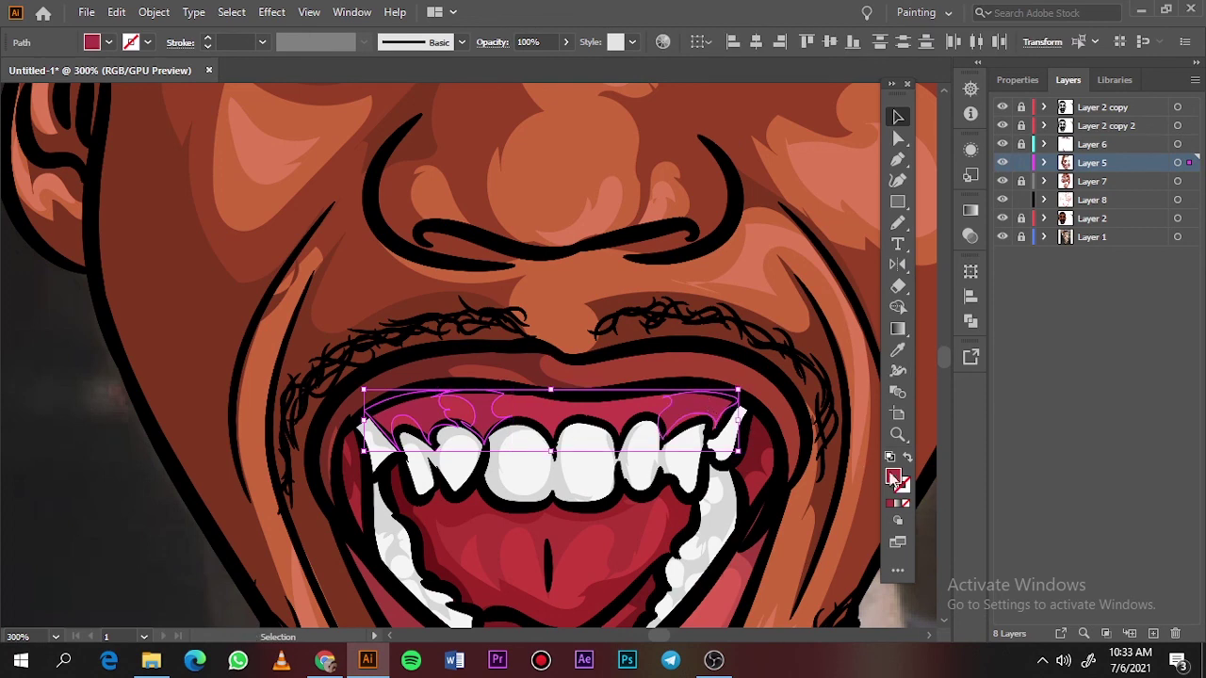
double_click(894, 477)
click(835, 194)
click(1100, 101)
click(583, 287)
Reselect the three gum shadows, deepen their fill to a darker crimson, and deselect them
click(709, 409)
shift+click(479, 409)
shift+click(394, 412)
double_click(893, 478)
click(864, 186)
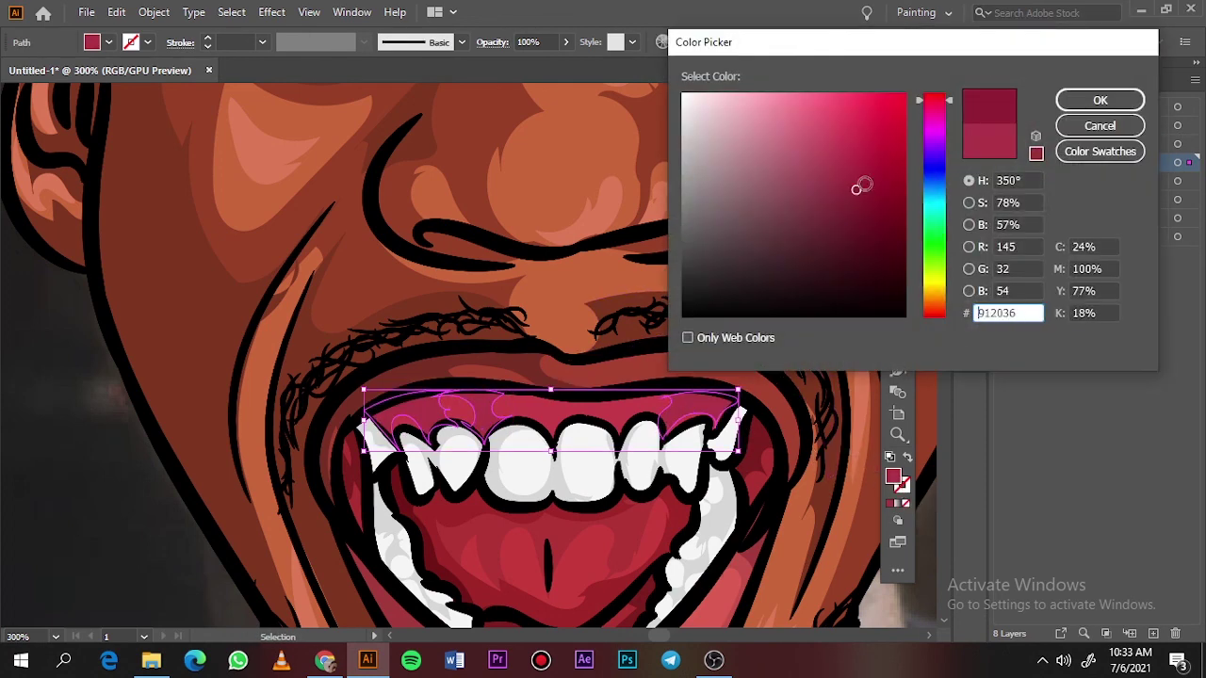
click(1100, 100)
click(584, 326)
Activate and unlock Layer 7, pick up the gums' base pink, and darken the fill to a mid-tone crimson
click(1098, 182)
key(i)
click(639, 402)
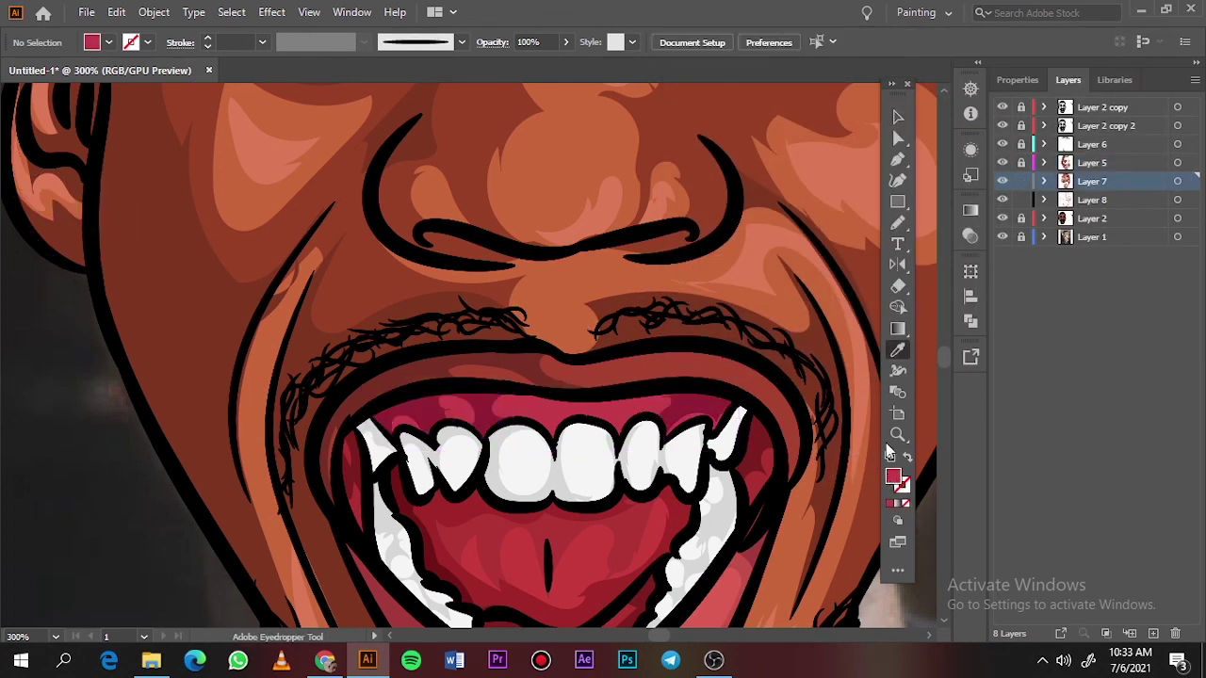
double_click(893, 477)
click(869, 164)
click(1099, 100)
Hide the flat colours, draw a mid-tone shadow on the gums above the front teeth, and check the whole face without the photo
click(1002, 219)
key(n)
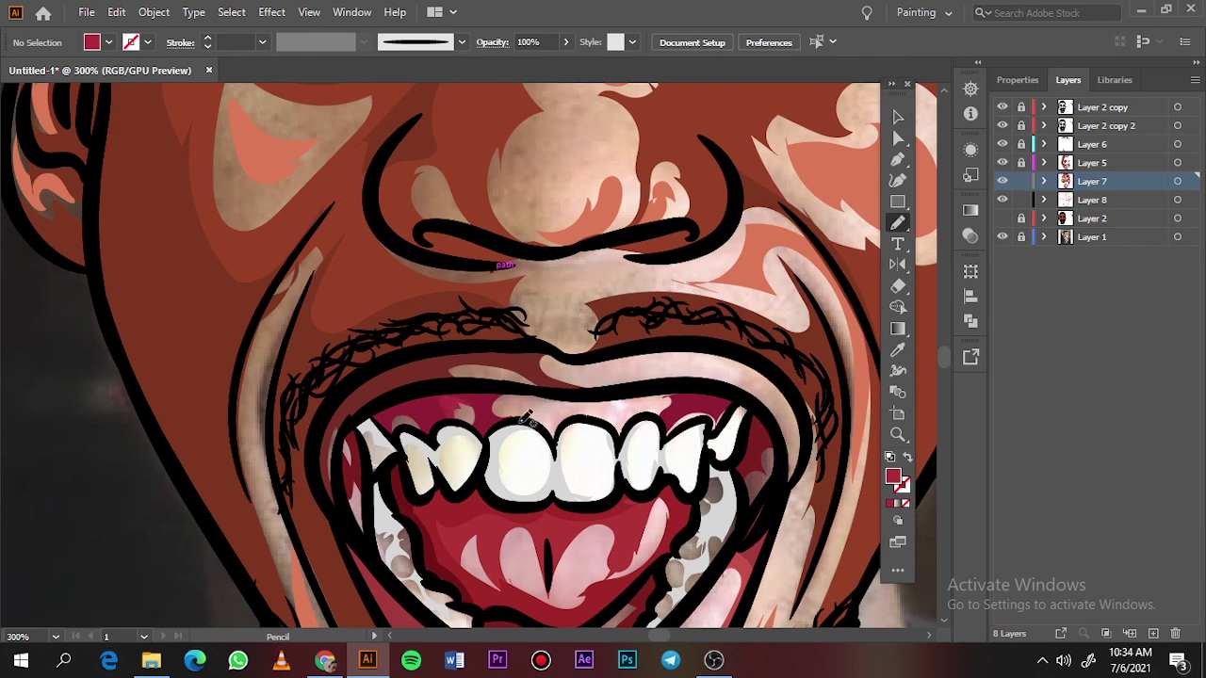
drag(533, 425, 554, 441)
click(1003, 219)
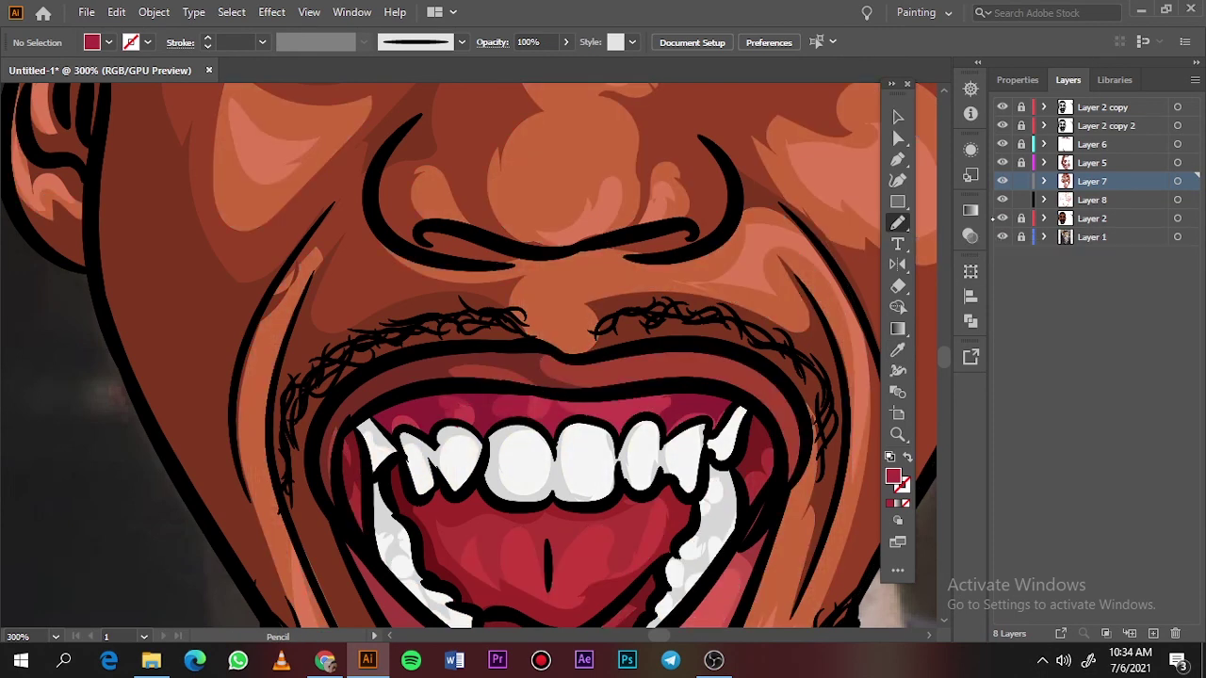
key(ctrl+0)
click(1004, 238)
Activate and unlock Layer 8, pick up the lower lip's colour, and lighten the fill to a coral pink
click(1081, 203)
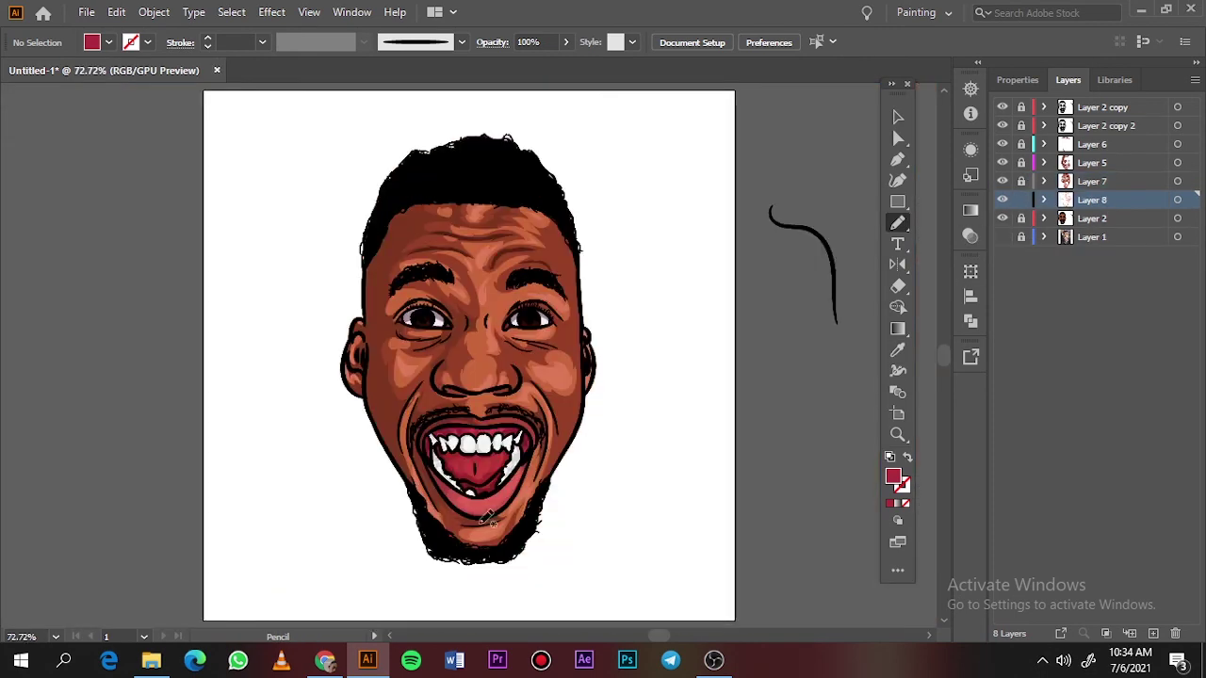
scroll(499, 508, up, 5)
key(i)
click(484, 461)
double_click(895, 477)
click(796, 111)
click(1101, 100)
Draw a long curved highlight along the lower lip with the reference photo visible, and show the flat colours again
click(1002, 237)
click(1003, 219)
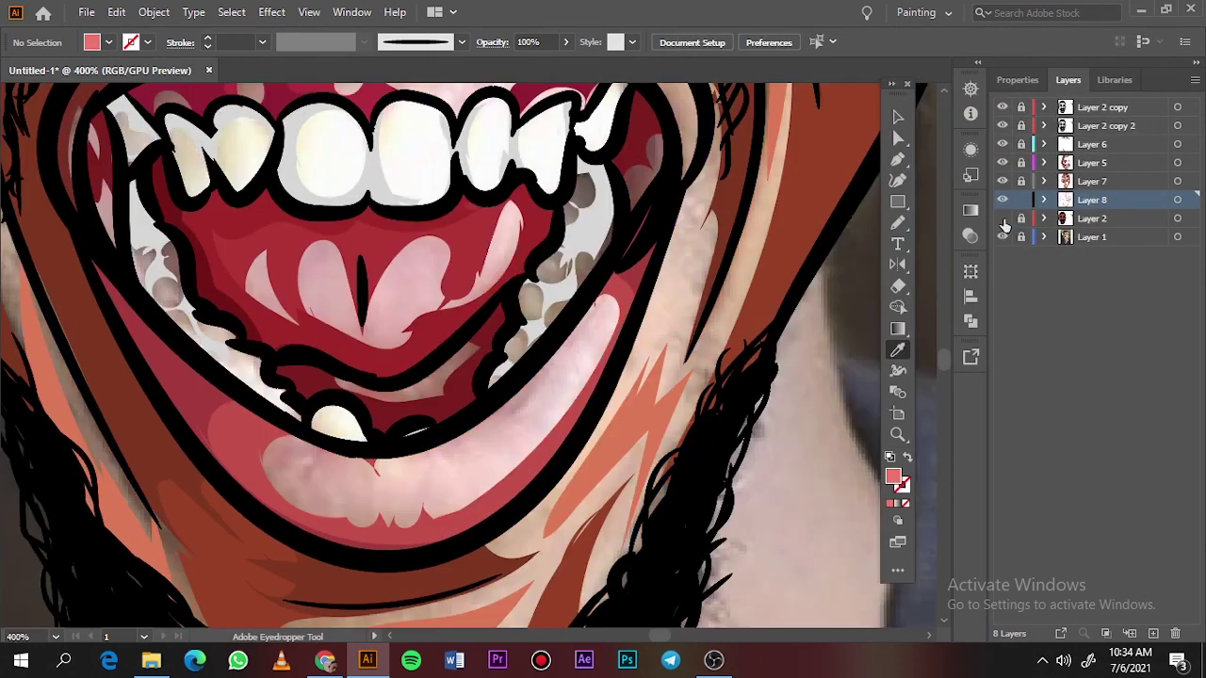
key(n)
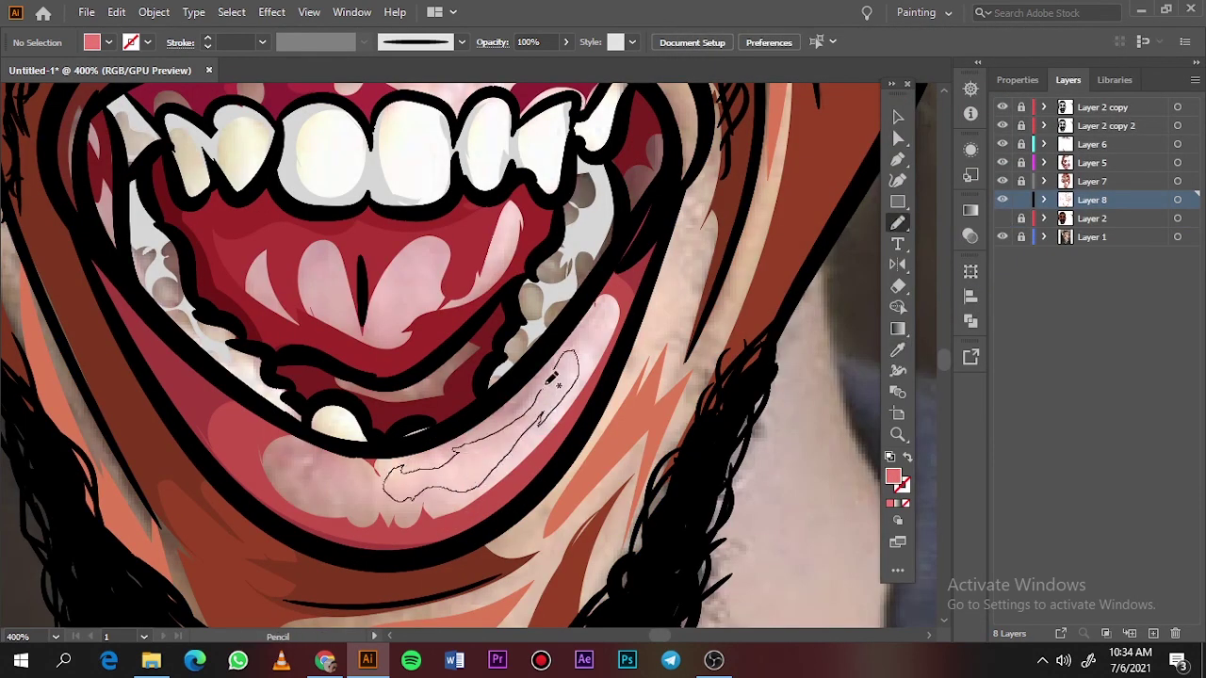
drag(554, 380, 560, 369)
click(1003, 218)
click(1002, 218)
click(1002, 217)
Pick up the tongue's red and lighten the fill to a pinkish coral
key(i)
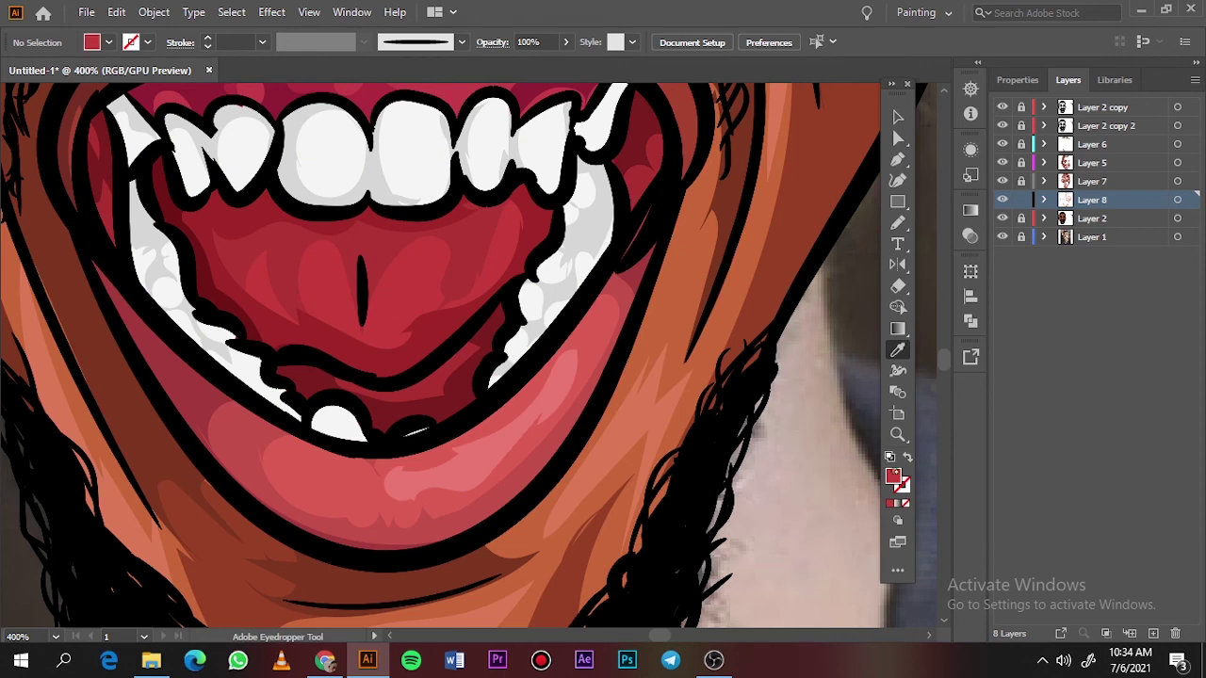
double_click(894, 477)
key(Return)
Draw coral highlights on both sides of the tongue's centre line, and compare the whole face with and without the highlights
key(n)
click(1003, 217)
drag(517, 228, 494, 273)
mouse_move(384, 305)
mouse_down()
mouse_move(407, 269)
mouse_move(376, 333)
mouse_up()
drag(316, 304, 319, 305)
key(ctrl+0)
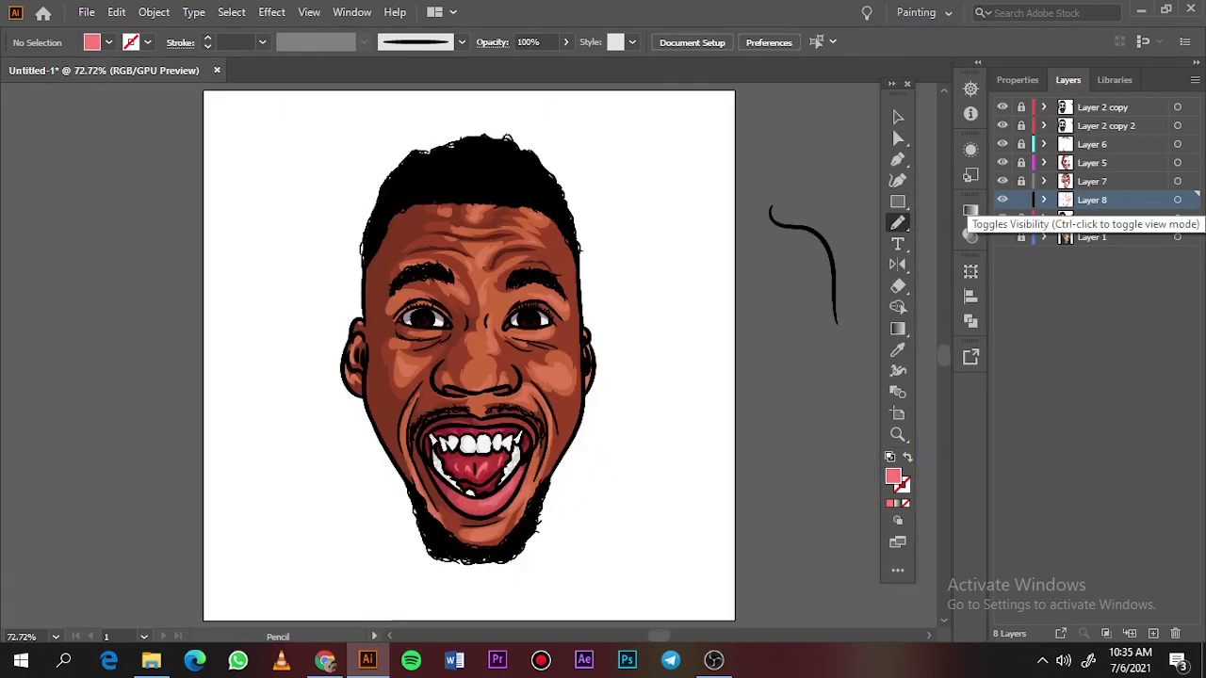
click(1002, 200)
click(1002, 199)
Show the reference photo, pick up the upper lip's colour, and lighten the fill to a salmon pink
click(1003, 237)
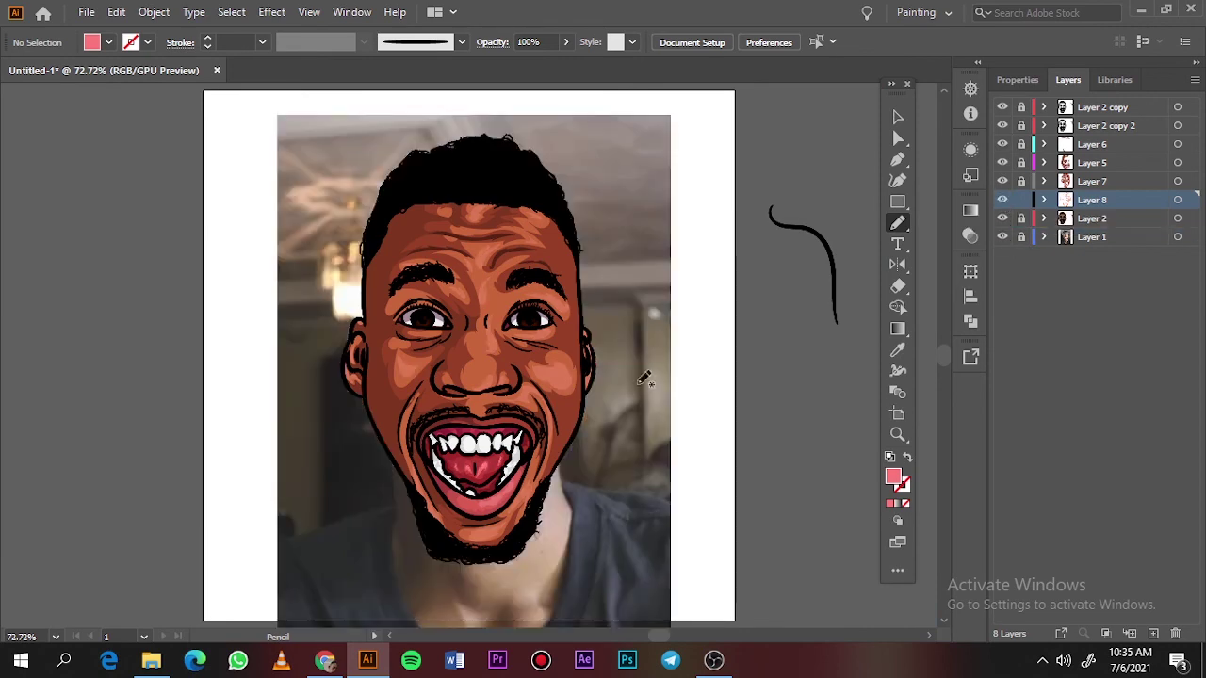
scroll(477, 436, up, 6)
key(i)
click(633, 339)
double_click(895, 478)
click(786, 108)
click(1101, 100)
Hide the flats, draw salmon highlights along the right part of the upper lip, and view the whole face without the photo
click(1003, 219)
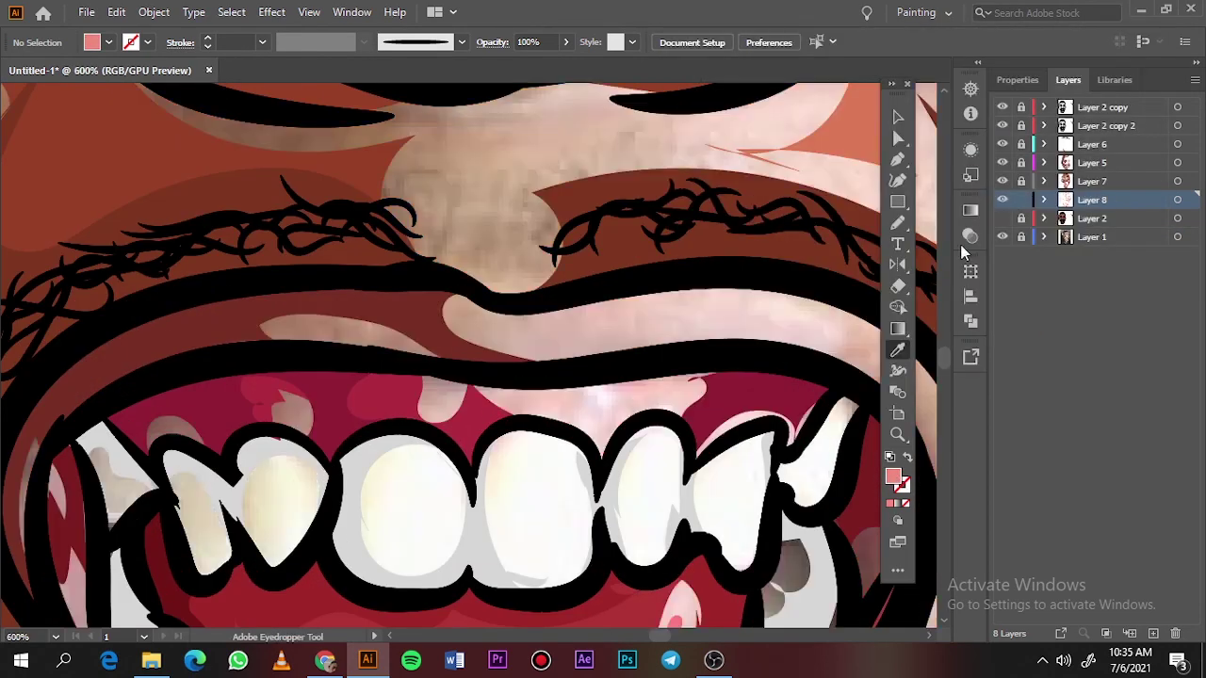
scroll(775, 412, right, 3)
key(n)
drag(653, 357, 690, 366)
drag(389, 306, 659, 363)
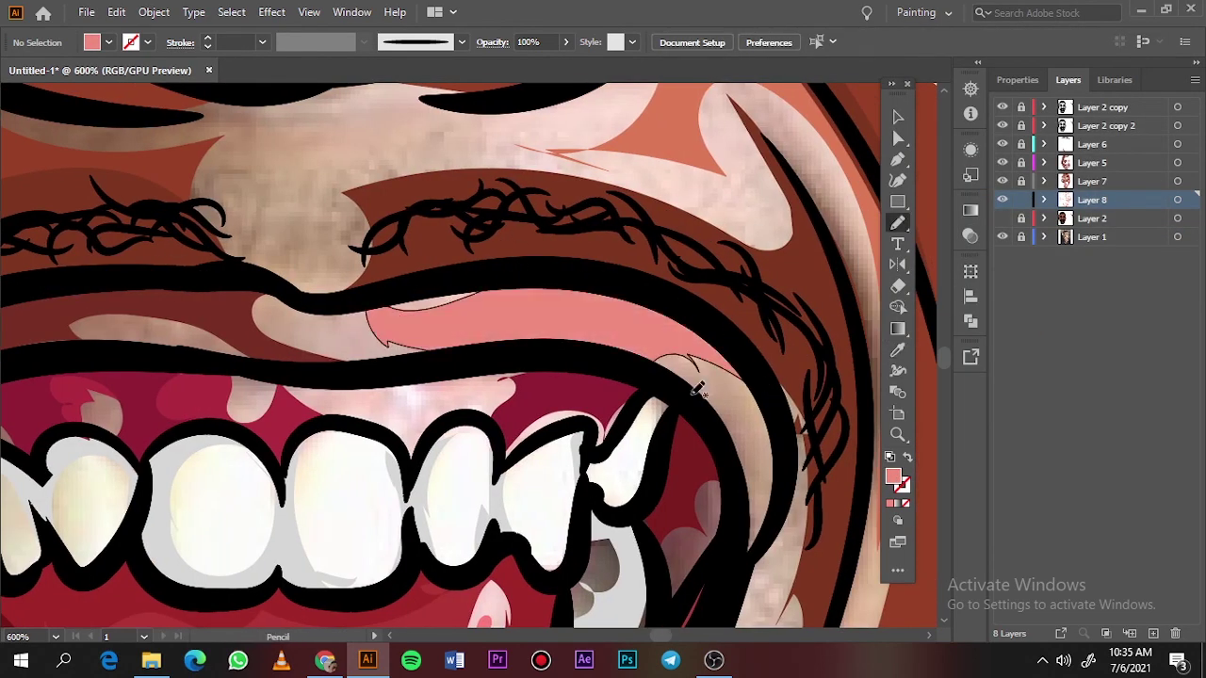
click(1003, 219)
click(1002, 236)
key(ctrl+0)
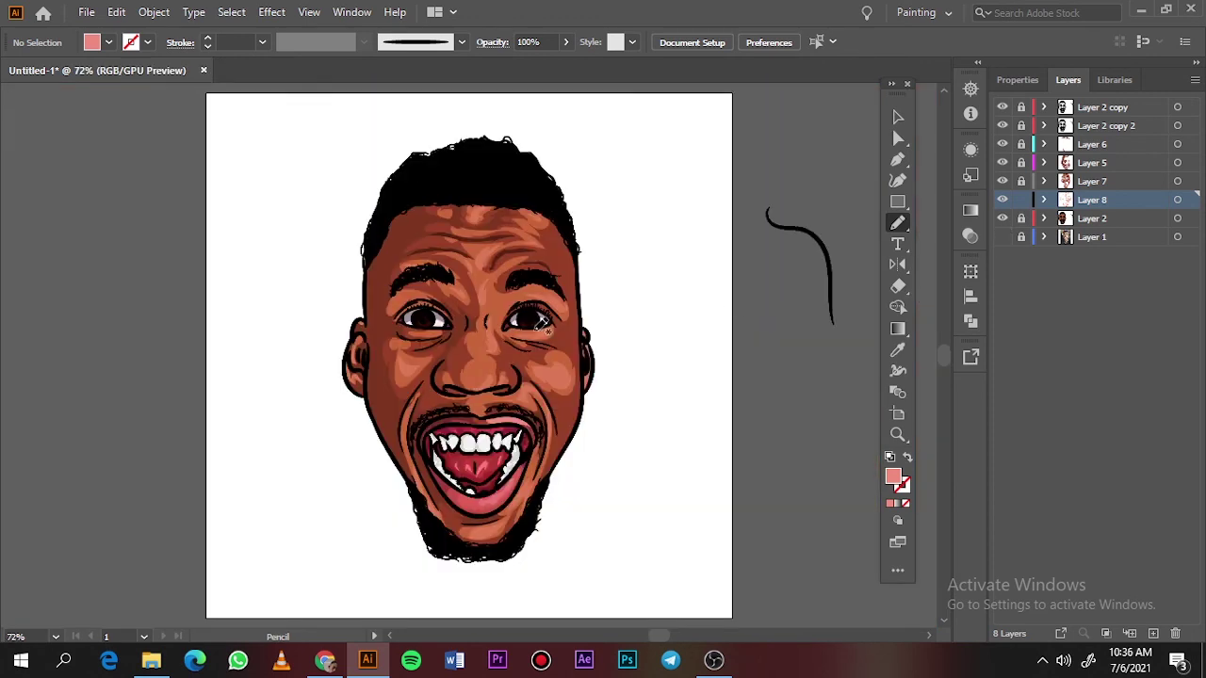
Pick up the iris's dark brown and change the fill to the bright orange-red CC4E27
scroll(542, 324, up, 10)
key(i)
click(678, 391)
double_click(894, 478)
click(899, 180)
click(863, 137)
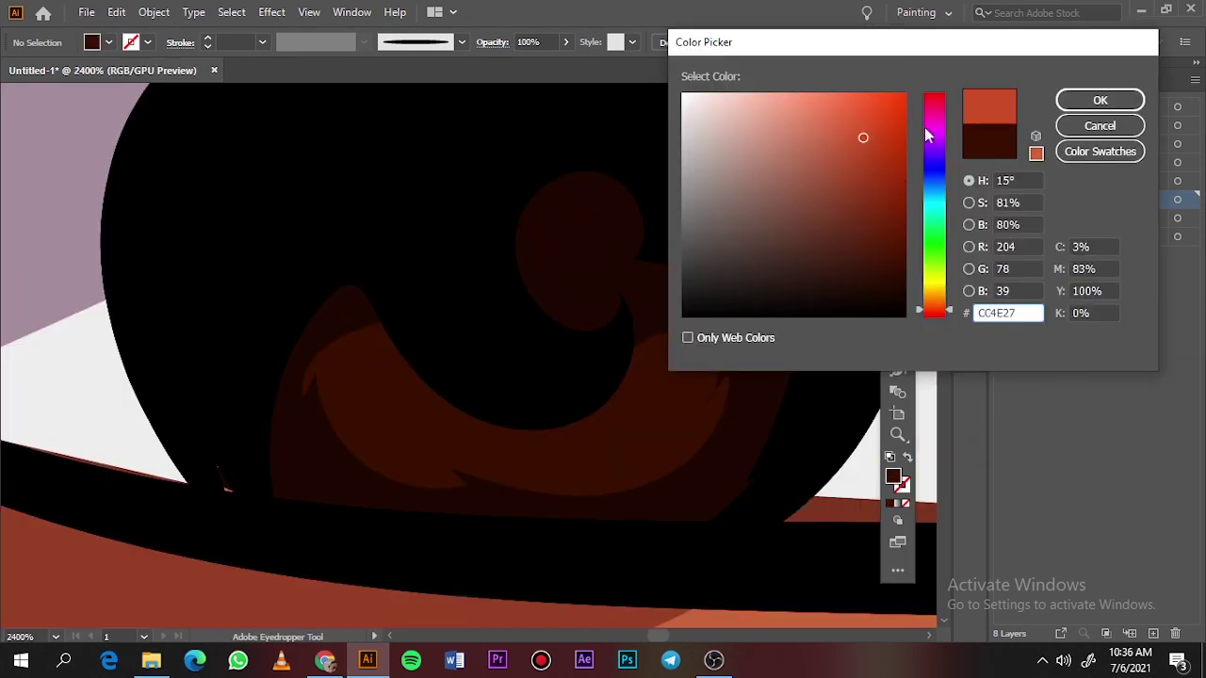
key(Return)
Draw a curved orange-red highlight in the lower part of the iris in both eyes
key(n)
drag(636, 455, 408, 365)
key(ctrl+0)
scroll(702, 448, up, 8)
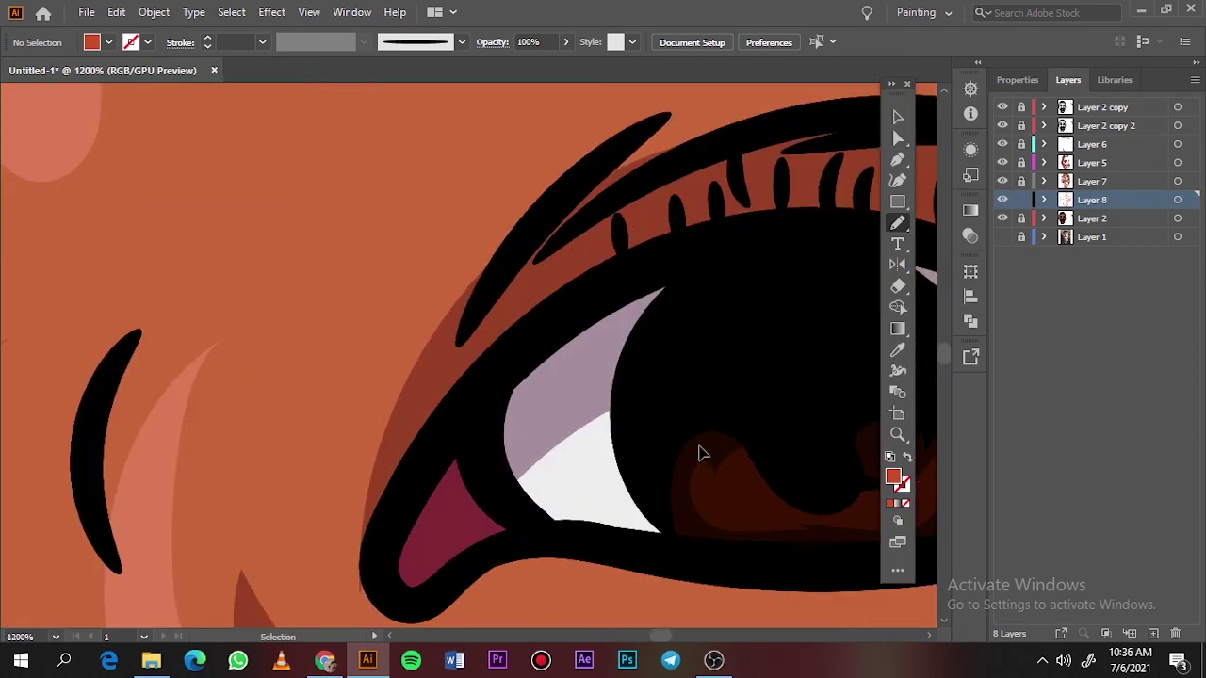
scroll(702, 448, right, 4)
drag(547, 485, 549, 485)
key(ctrl+0)
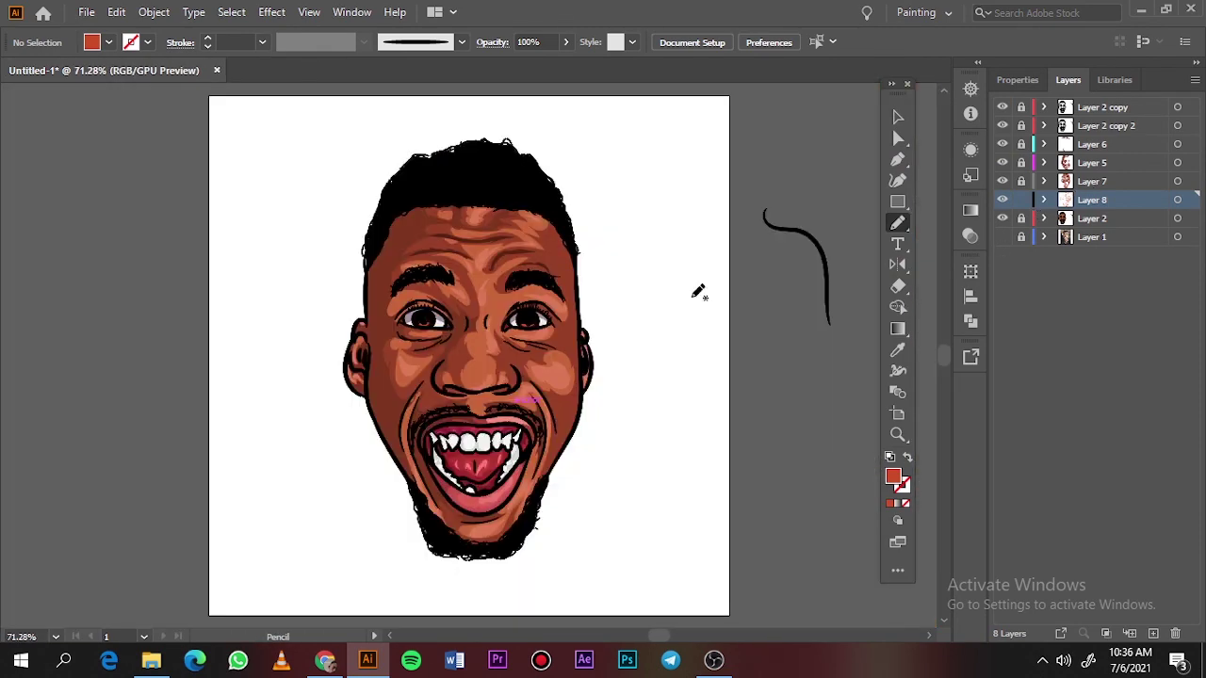
Add a new layer above Layer 2 copy, lock Layer 8, and pick up the white of the teeth
click(1067, 109)
click(1153, 635)
click(1021, 219)
click(898, 350)
click(470, 442)
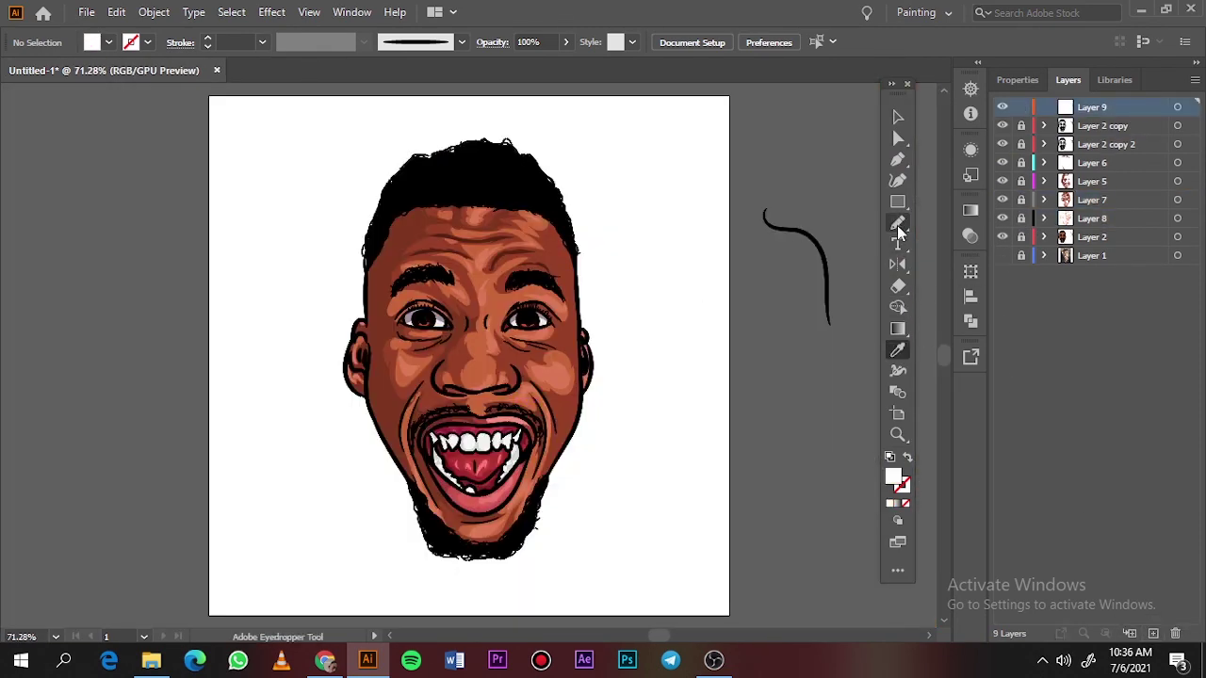
Switch to the Paintbrush with the 5 pt. Round brush and a white stroke without fill
drag(898, 224, 970, 221)
click(462, 42)
scroll(430, 103, up, 3)
click(325, 74)
click(186, 176)
Dab a round white glint on the dark iris of each eye, undoing the first misplaced dot, and view the whole face
scroll(429, 333, up, 5)
click(413, 359)
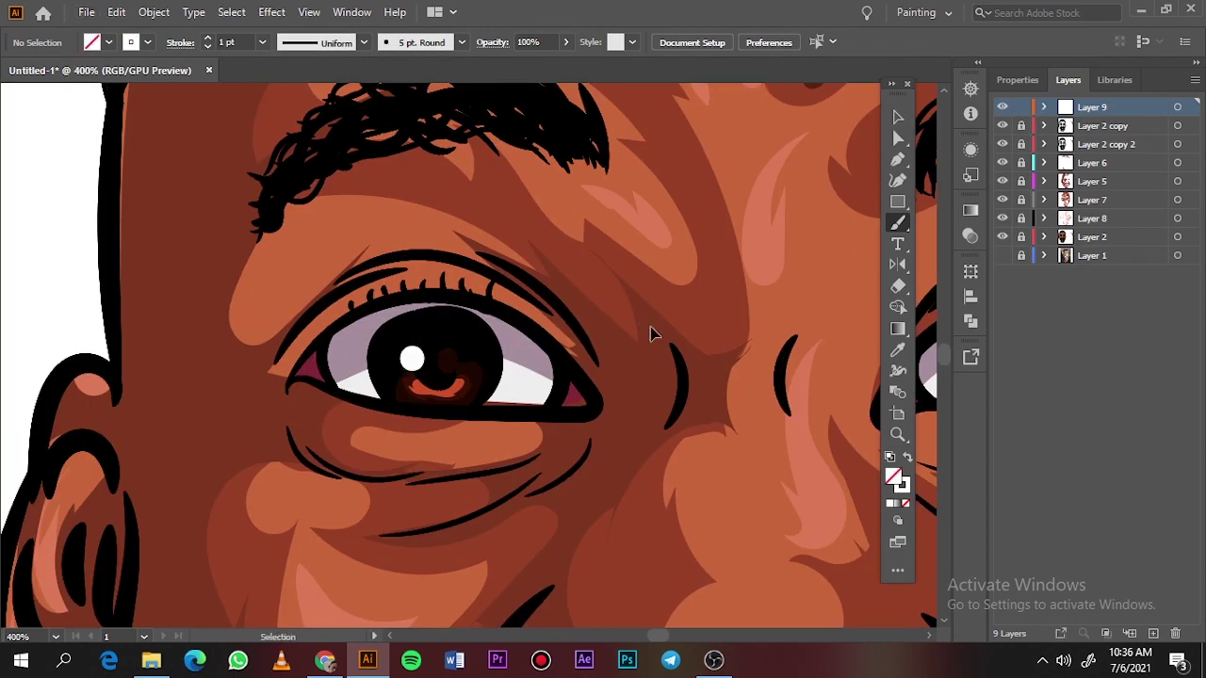
key(ctrl+z)
click(448, 361)
key(ctrl+0)
scroll(511, 318, up, 7)
click(796, 366)
key(ctrl+0)
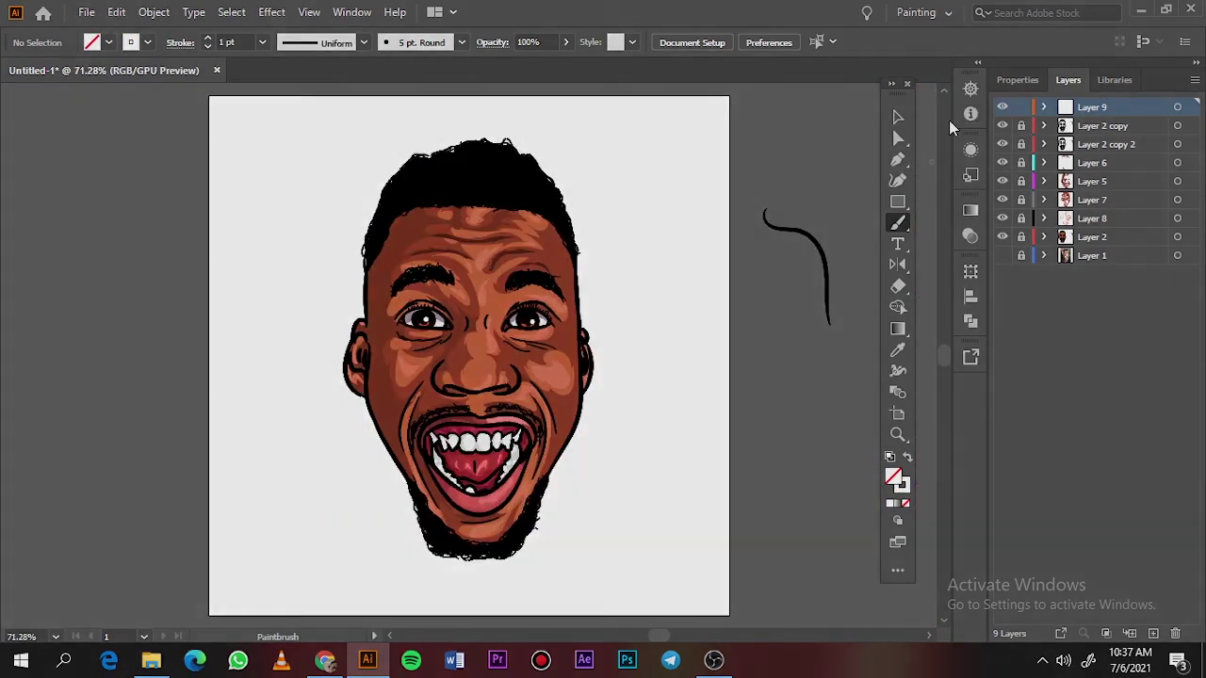